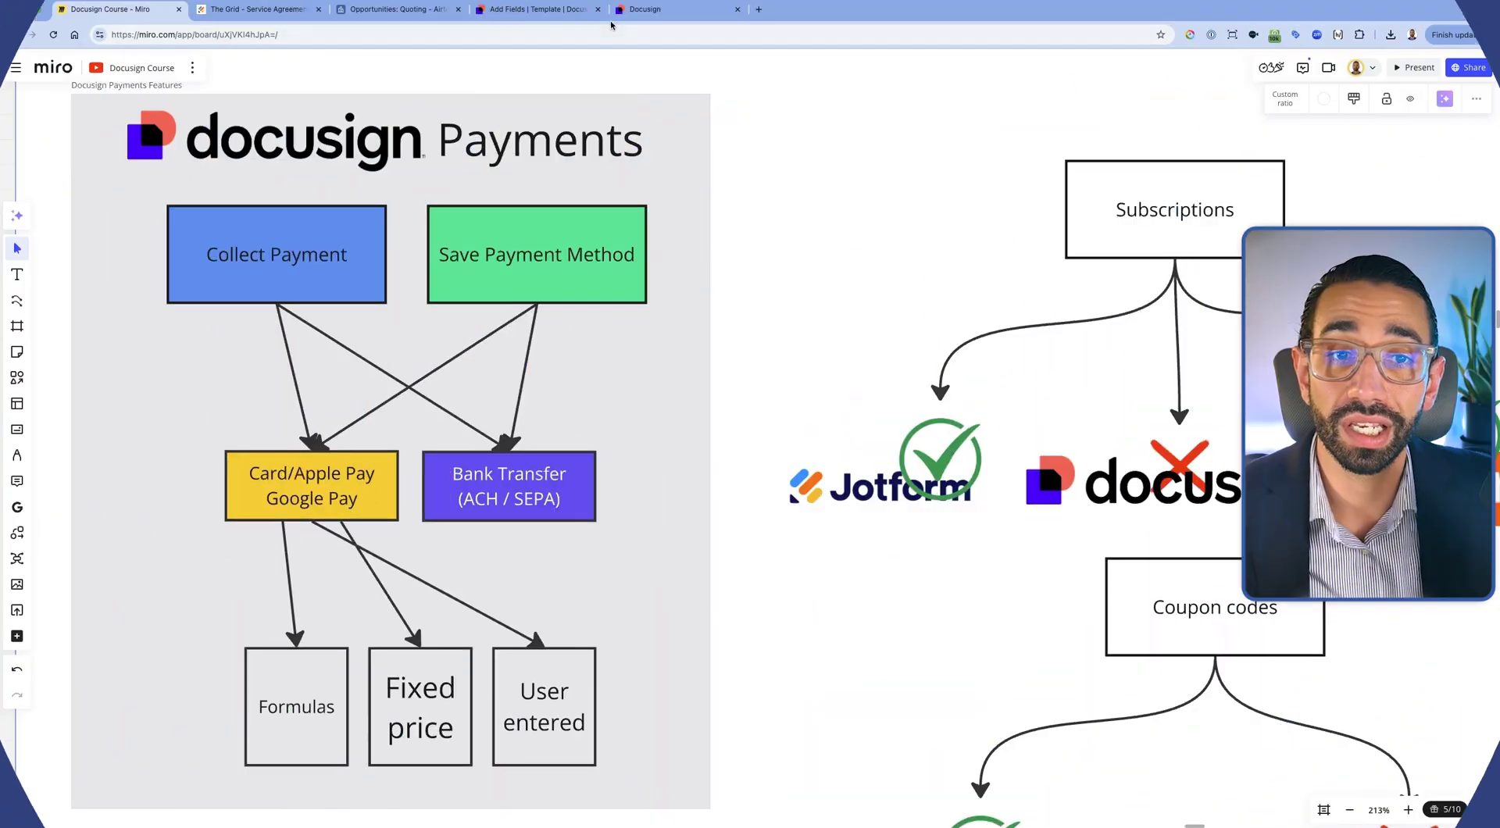
# Switch to the Docusign template editor for 'Car booking request with payment field'
pyautogui.click(663, 11)
pyautogui.click(528, 16)
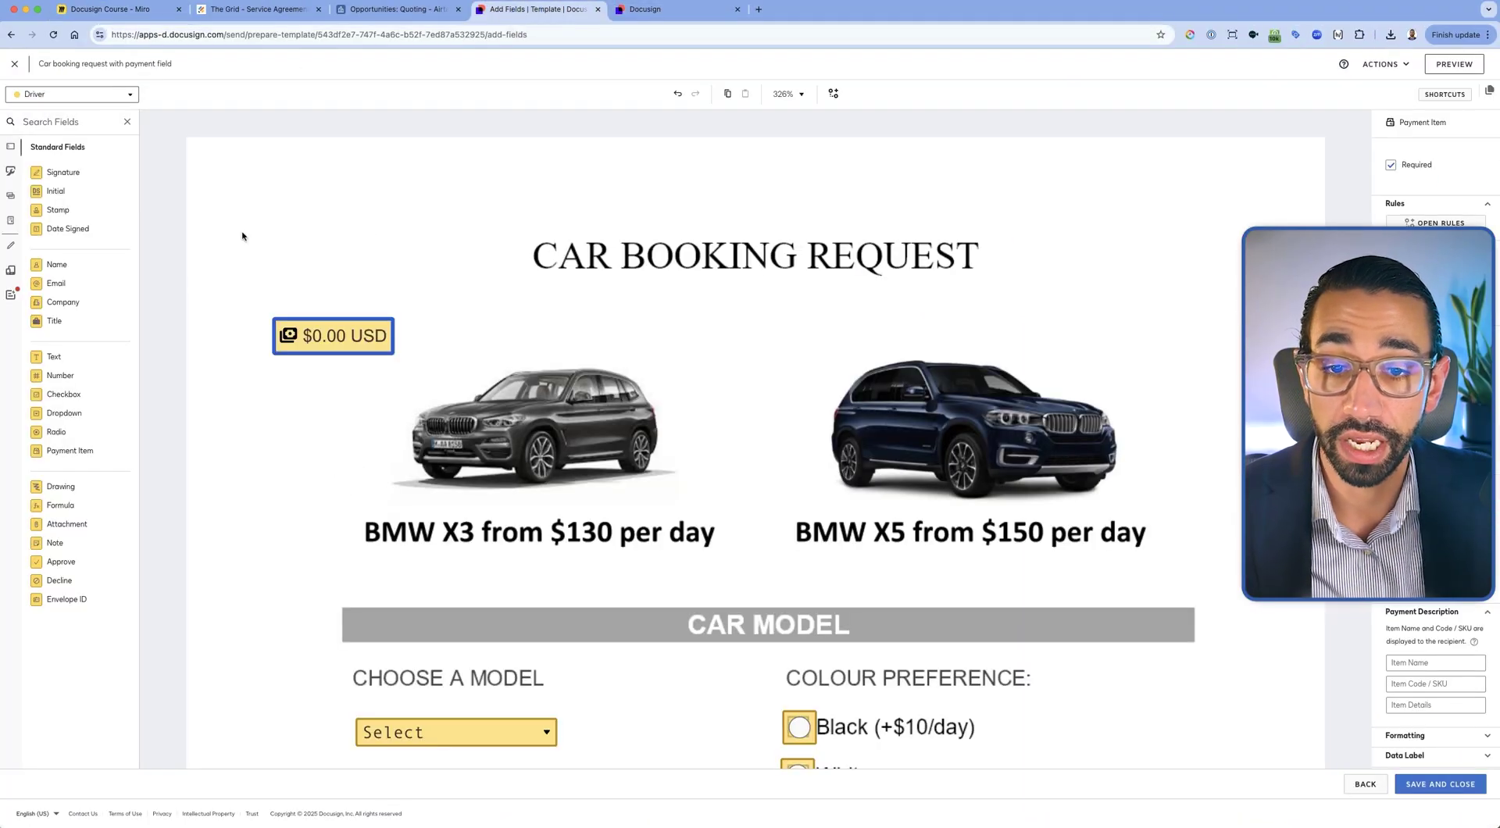
# Swap the payment field for a new Payment Item above the BMW X3 picture, check gateways, return to Miro
pyautogui.press('Delete')
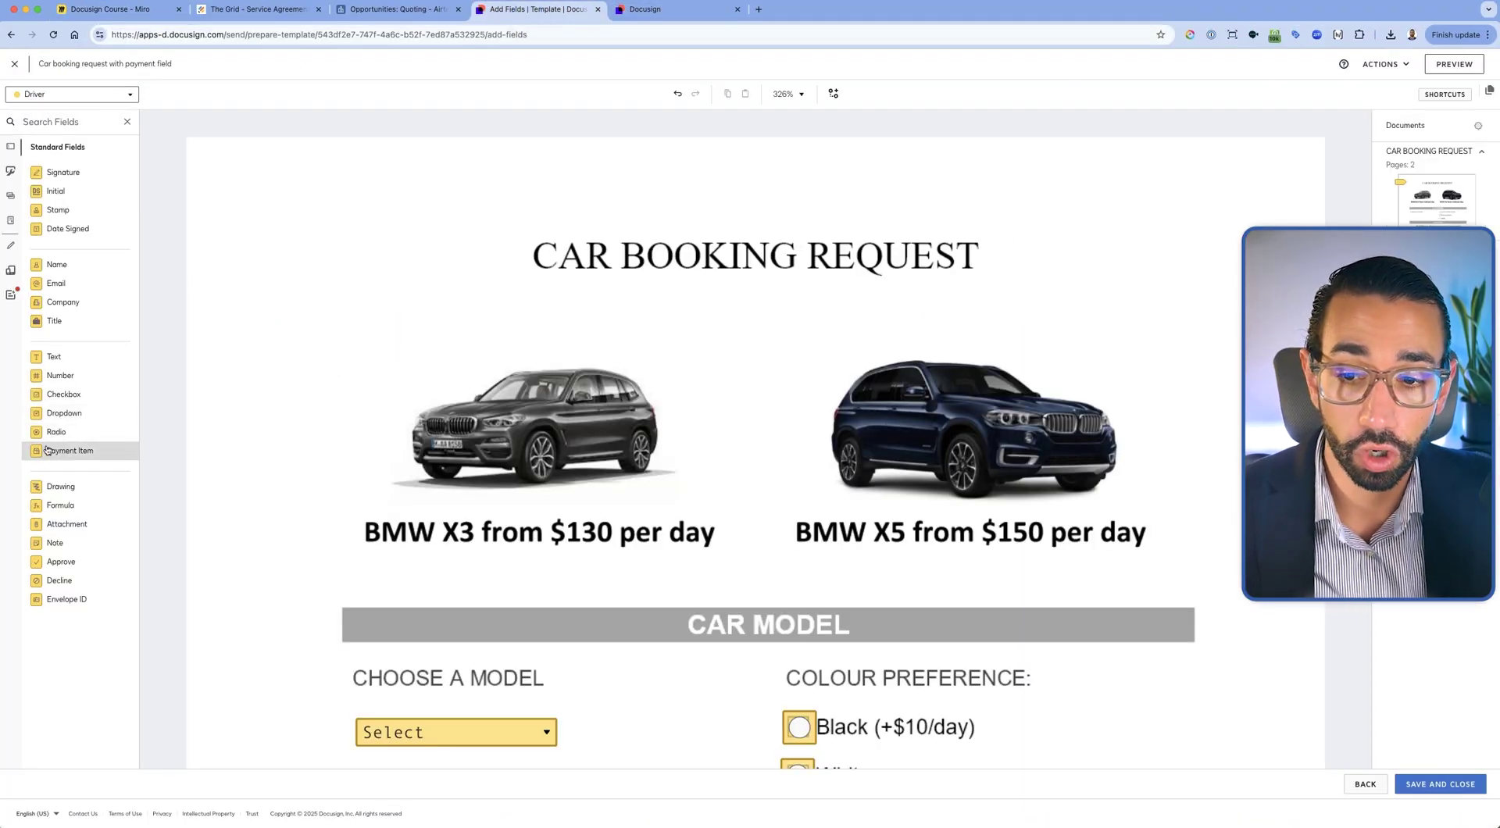
pyautogui.moveTo(287, 318); pyautogui.dragTo(288, 312)
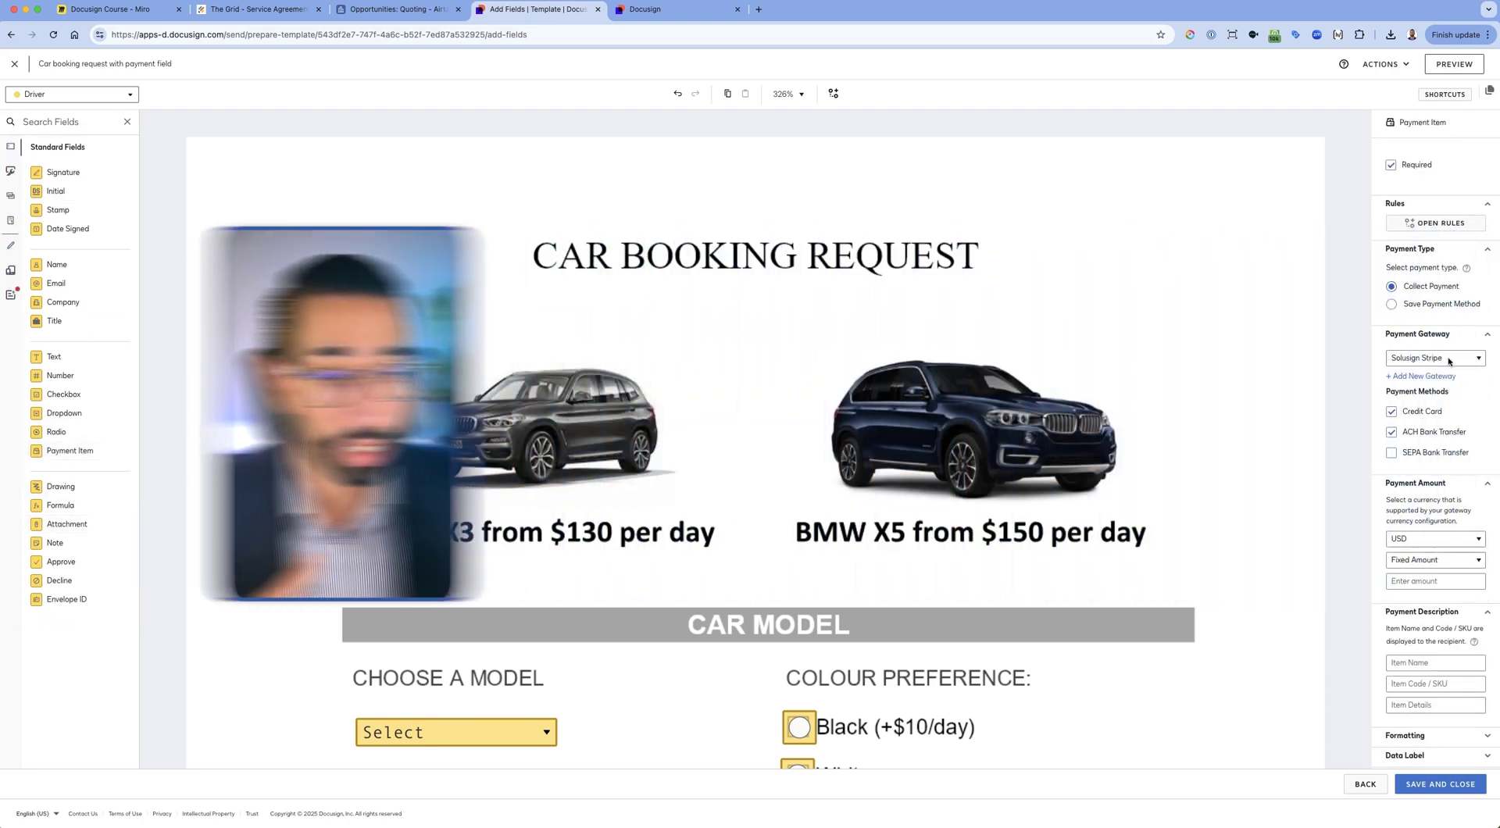
pyautogui.click(1427, 359)
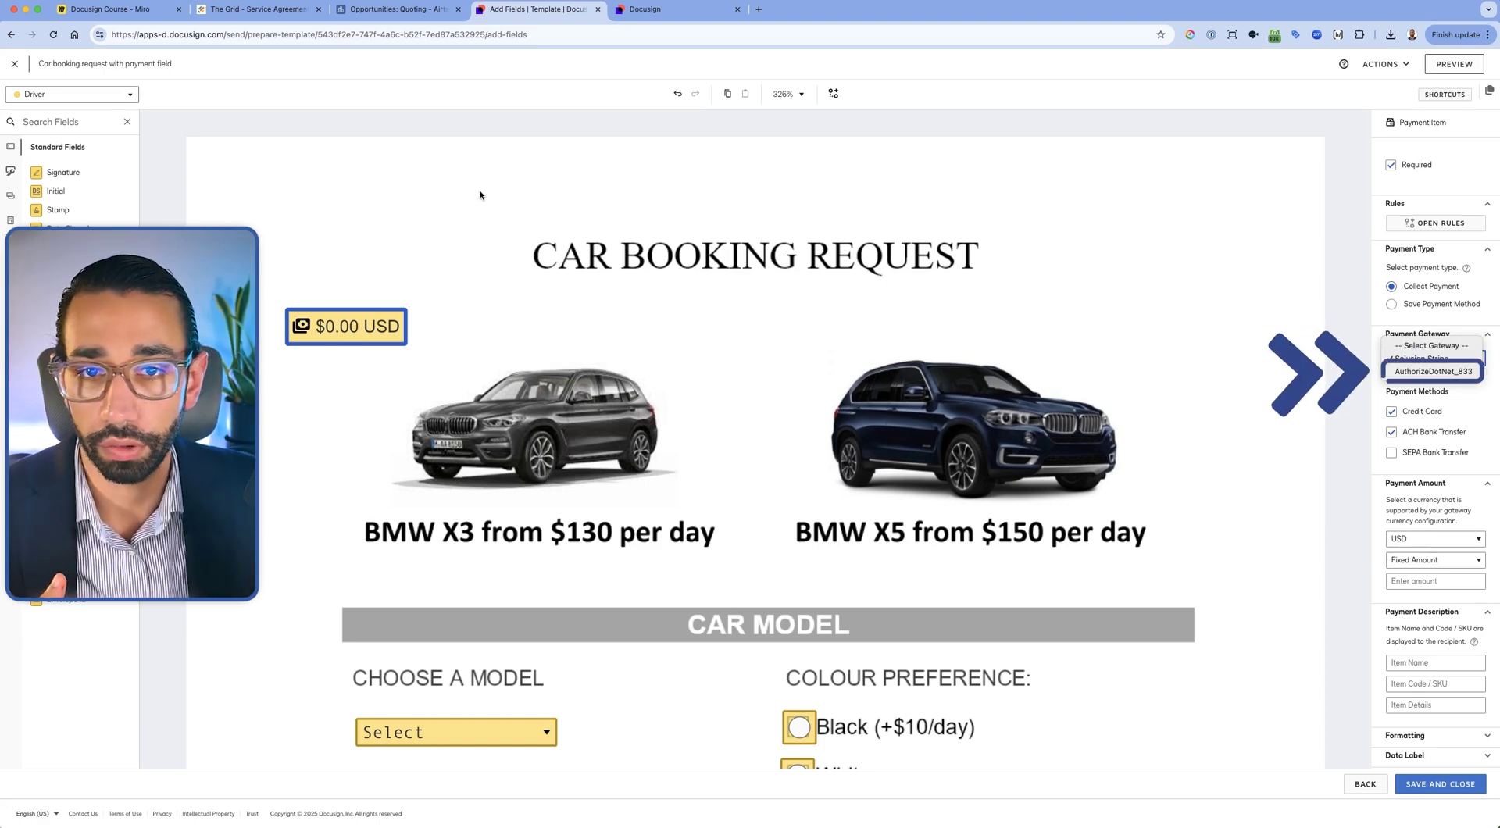
pyautogui.click(119, 12)
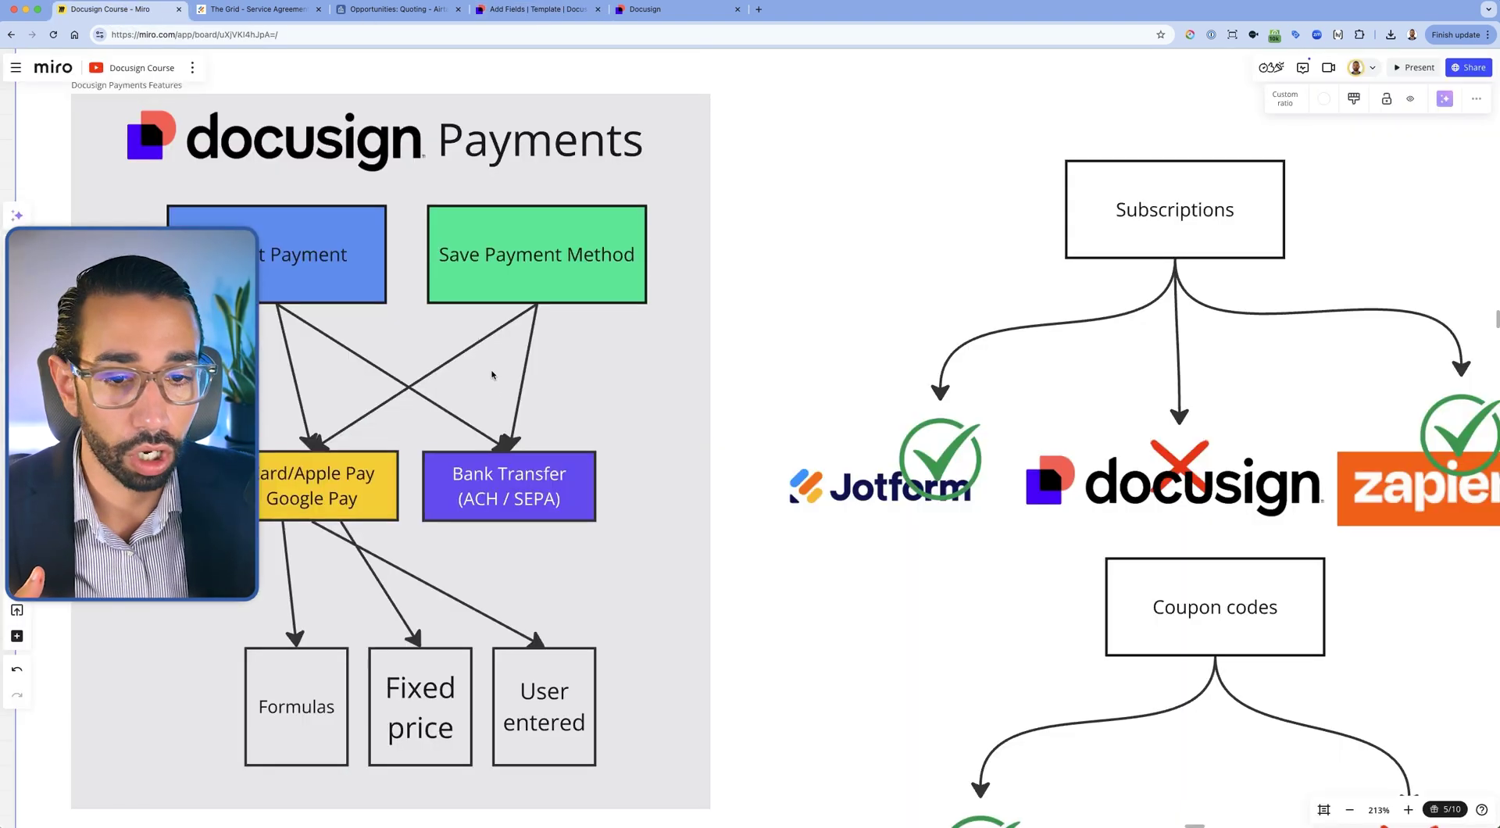
# Inspect the Miro table of payment methods each gateway supports, then return to the car booking template
pyautogui.scroll(-5, 681, 520)
pyautogui.scroll(-5, 682, 520)
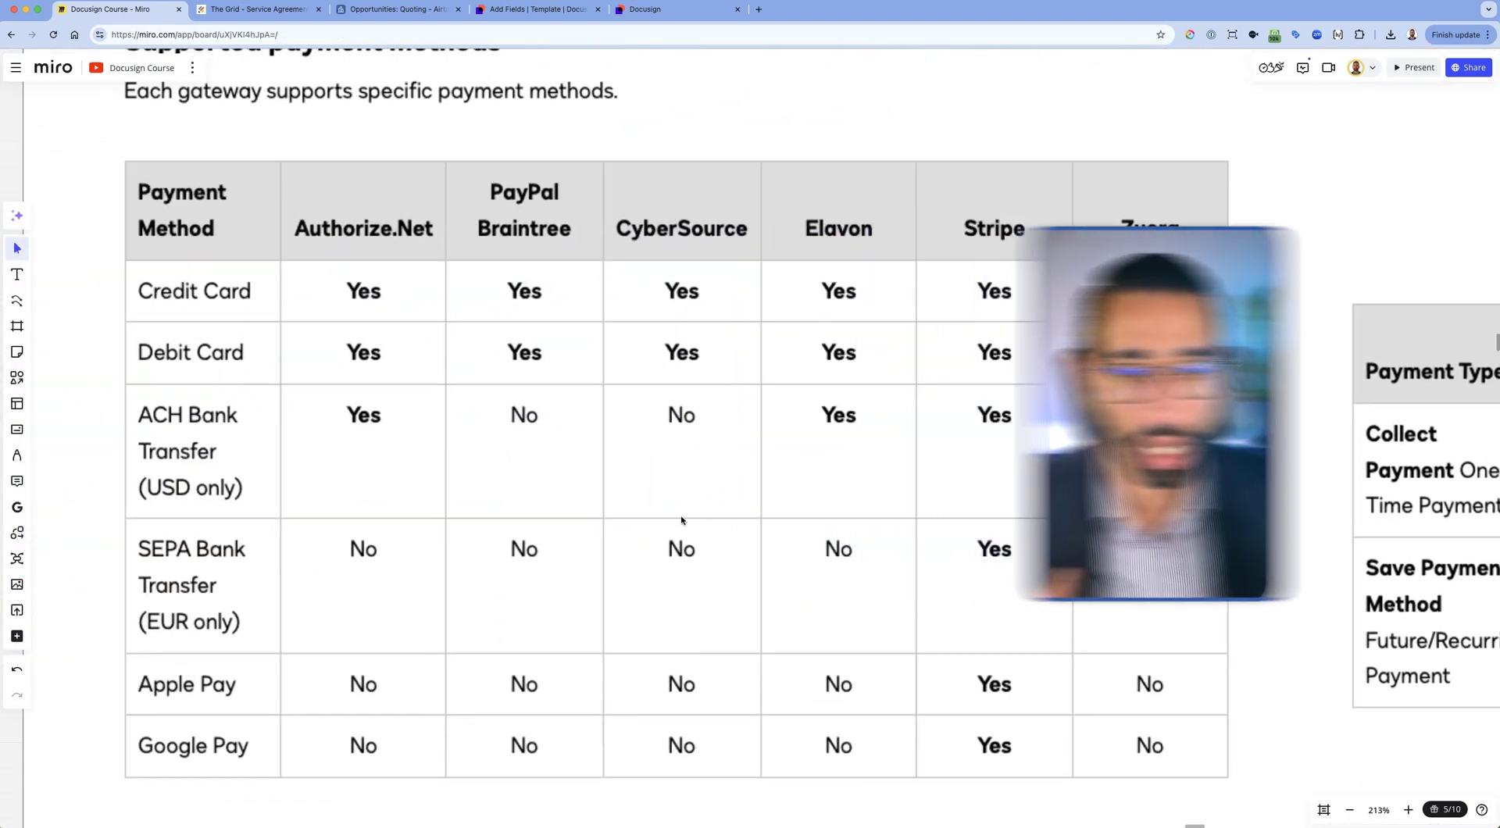
pyautogui.scroll(2, 744, 218)
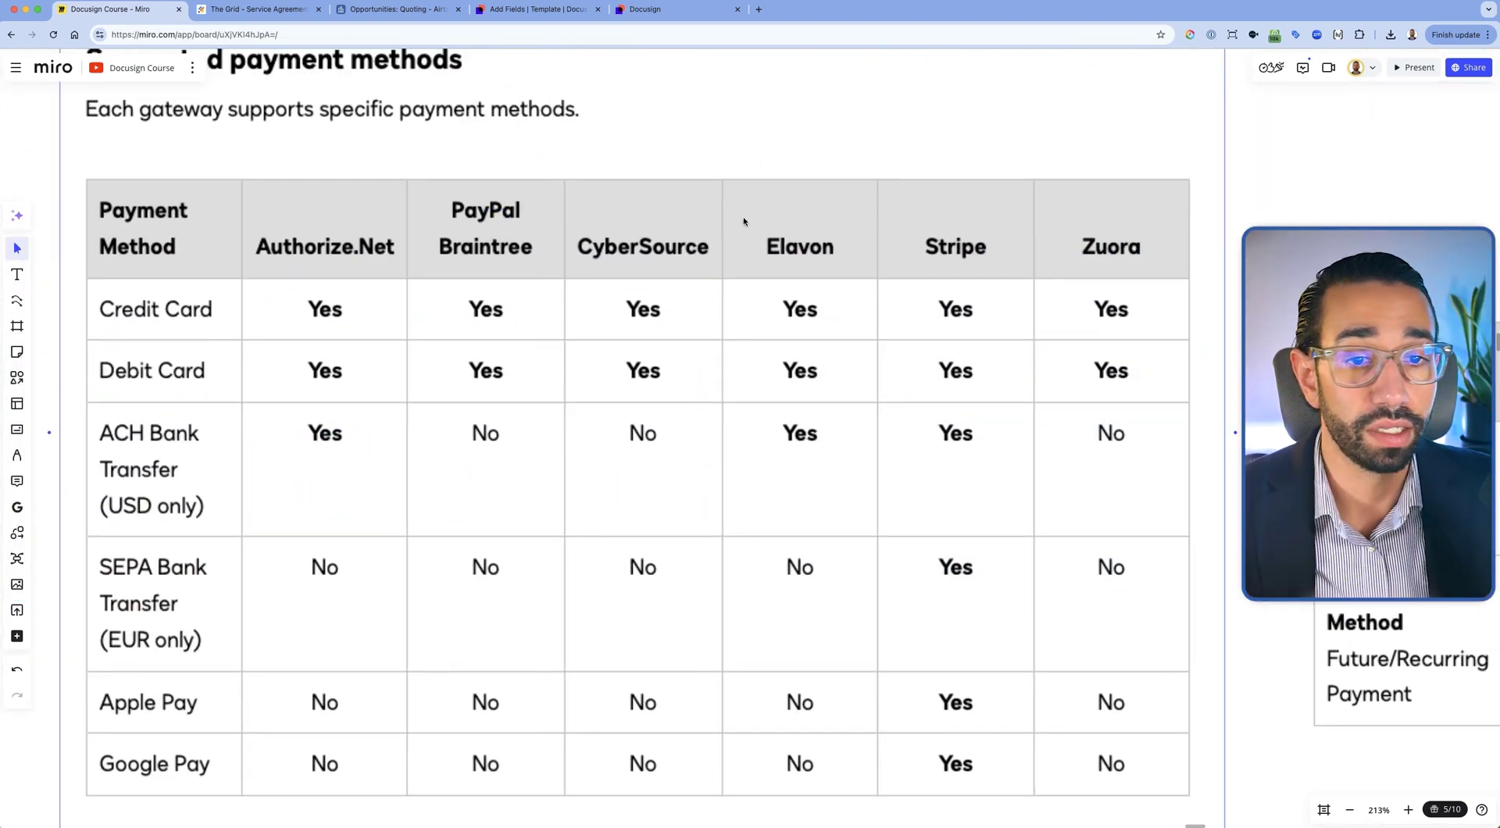
pyautogui.scroll(-2, 1002, 268)
pyautogui.click(1002, 268)
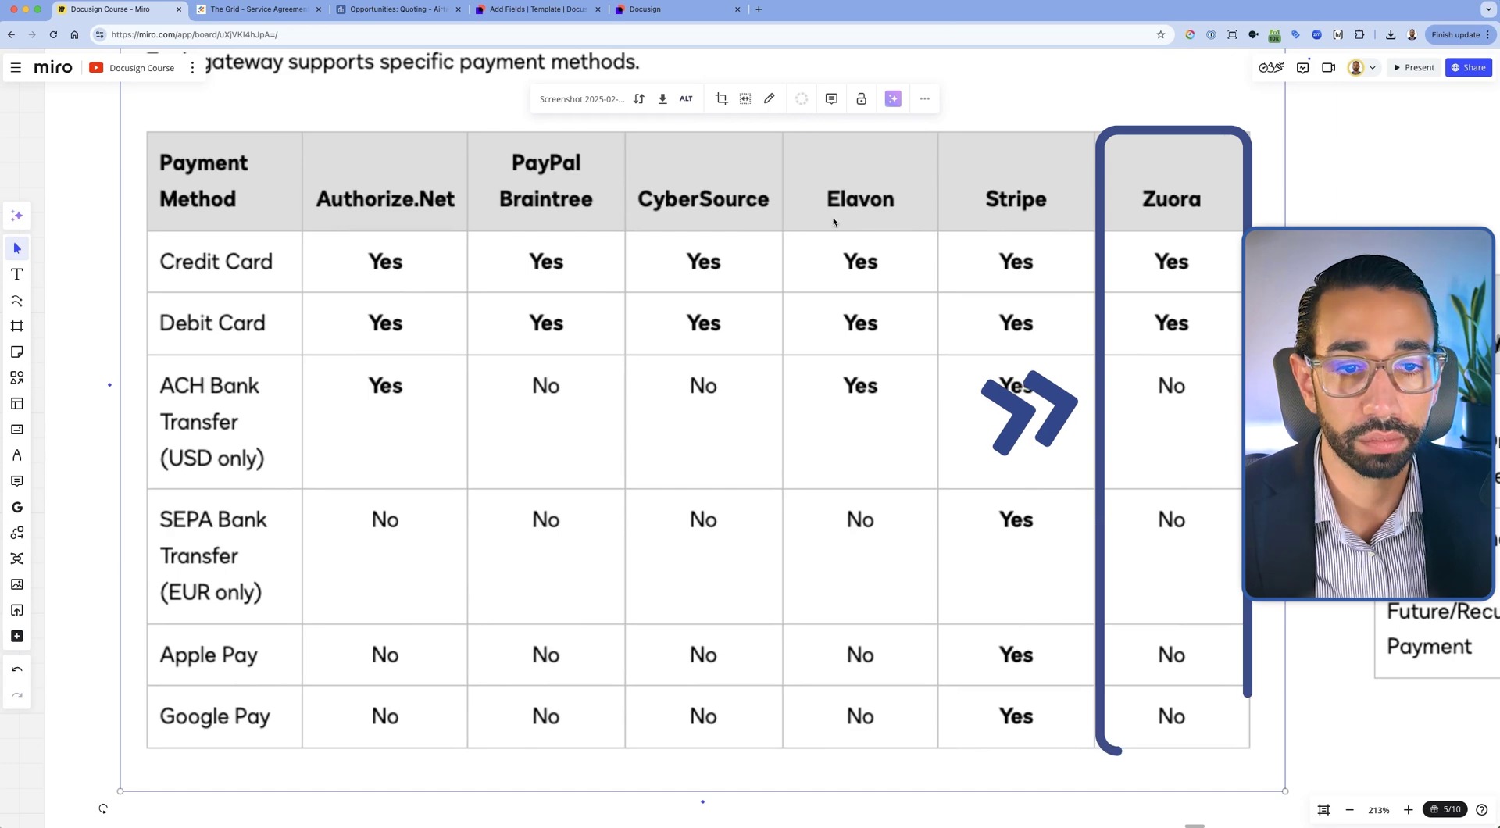
pyautogui.scroll(1, 816, 221)
pyautogui.scroll(-5, 608, 294)
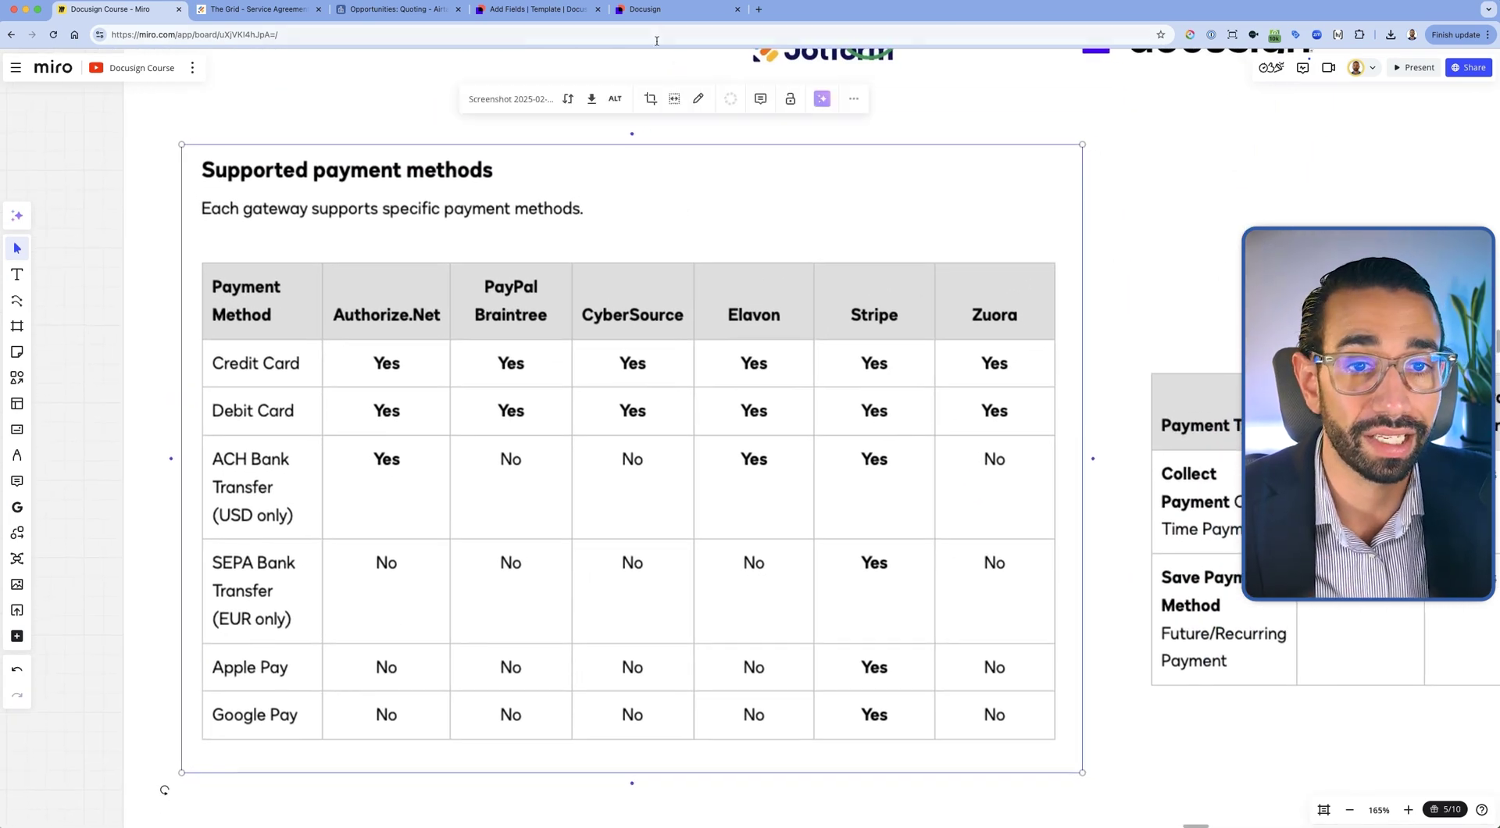
pyautogui.click(567, 10)
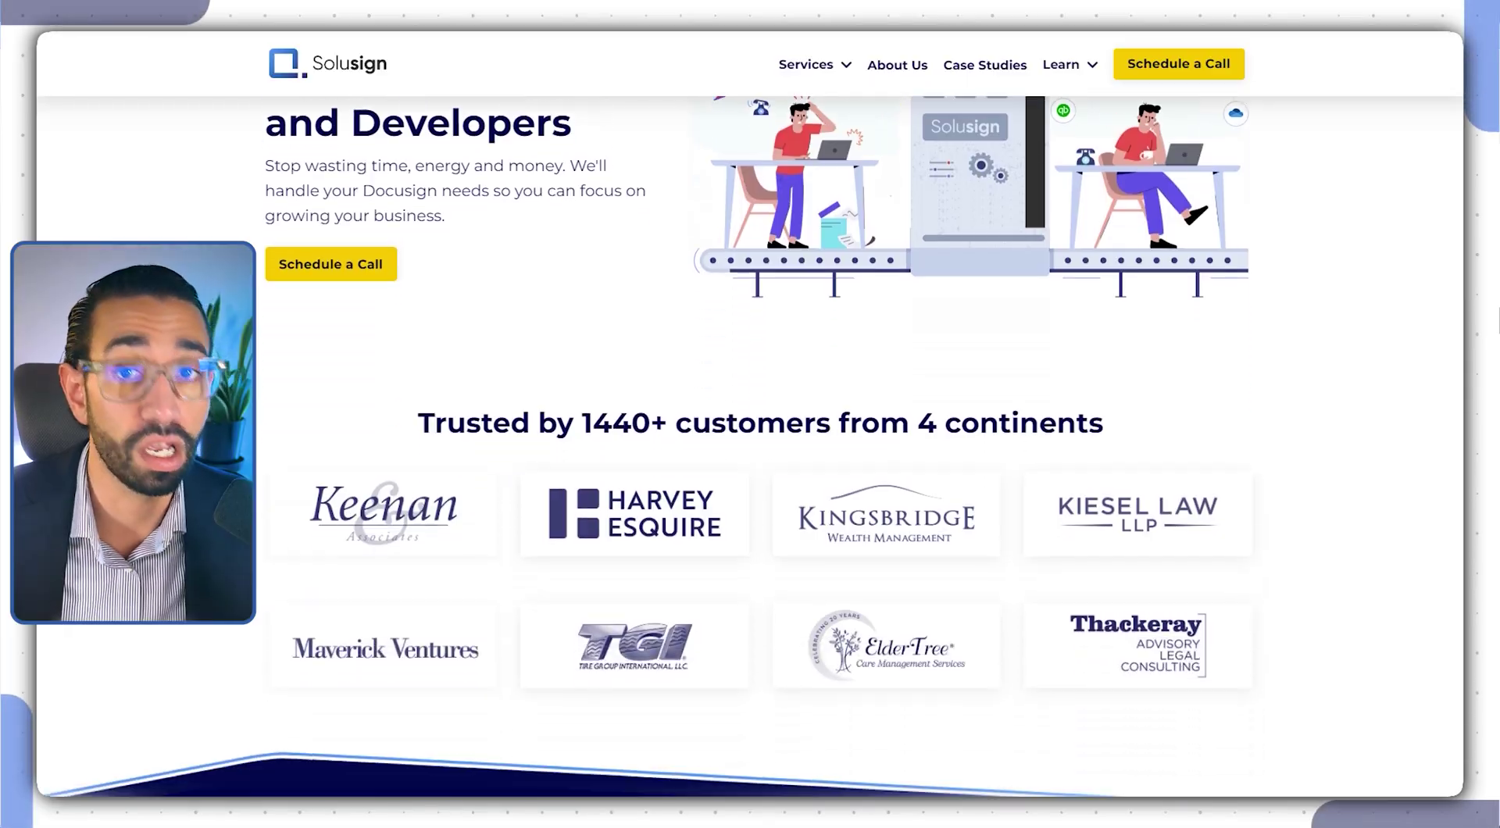
# Open Solusign's Schedule a Call page and the DocuSign Mastery cheat sheet download form
pyautogui.scroll(-5, 750, 414)
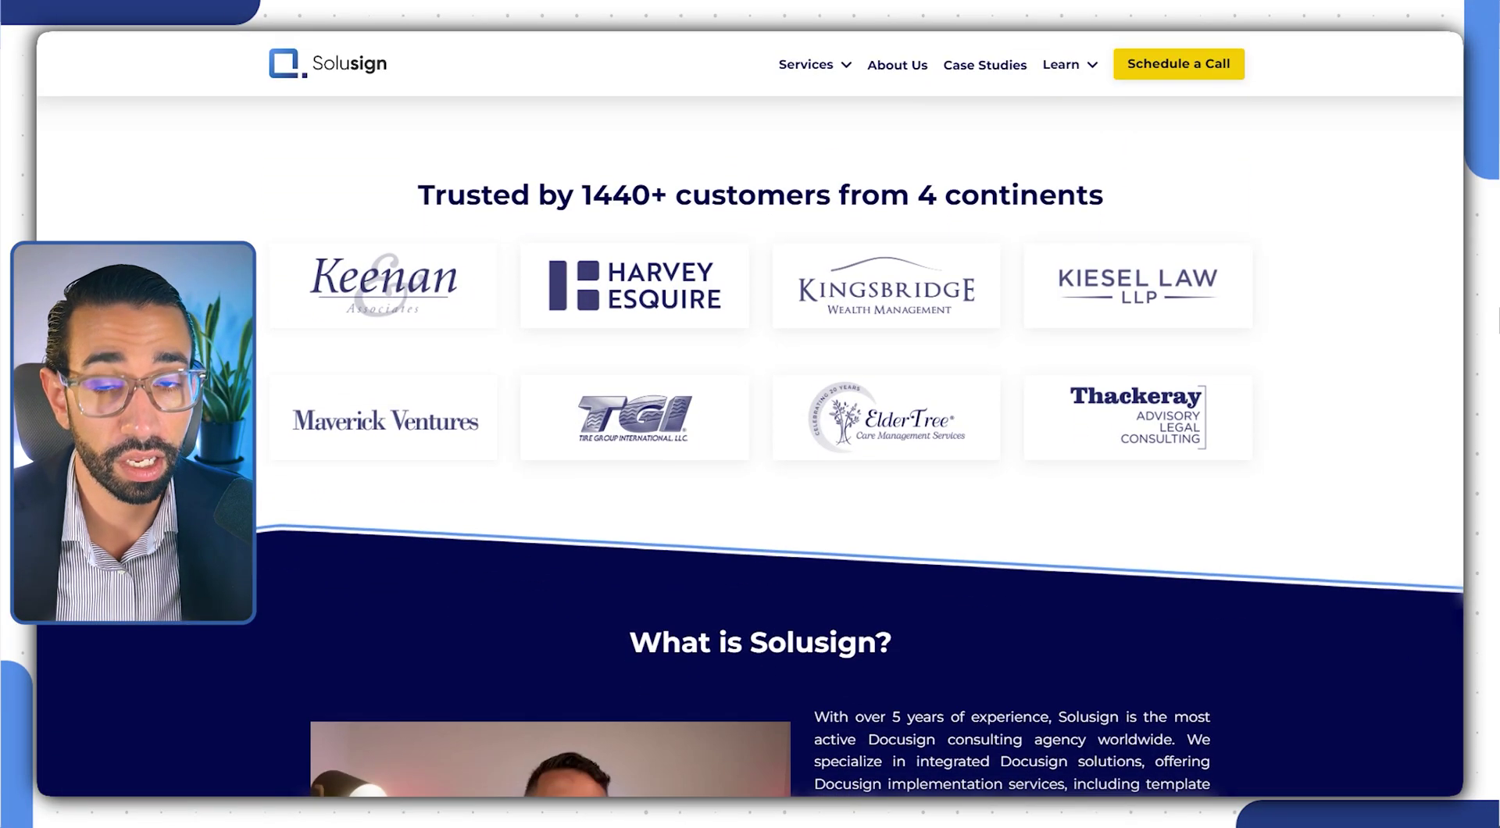
pyautogui.scroll(-8, 750, 446)
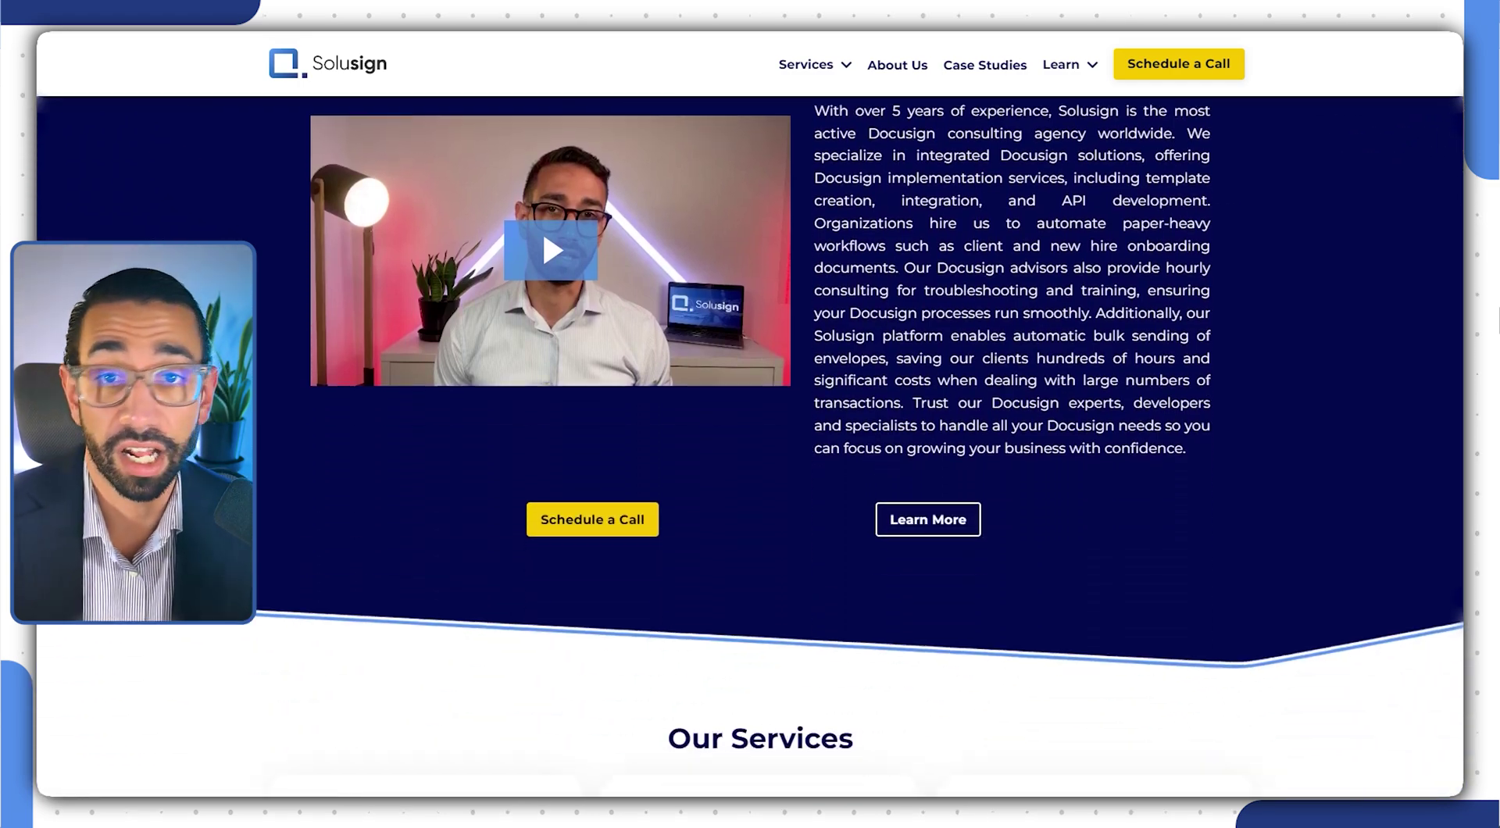
pyautogui.scroll(-8, 751, 437)
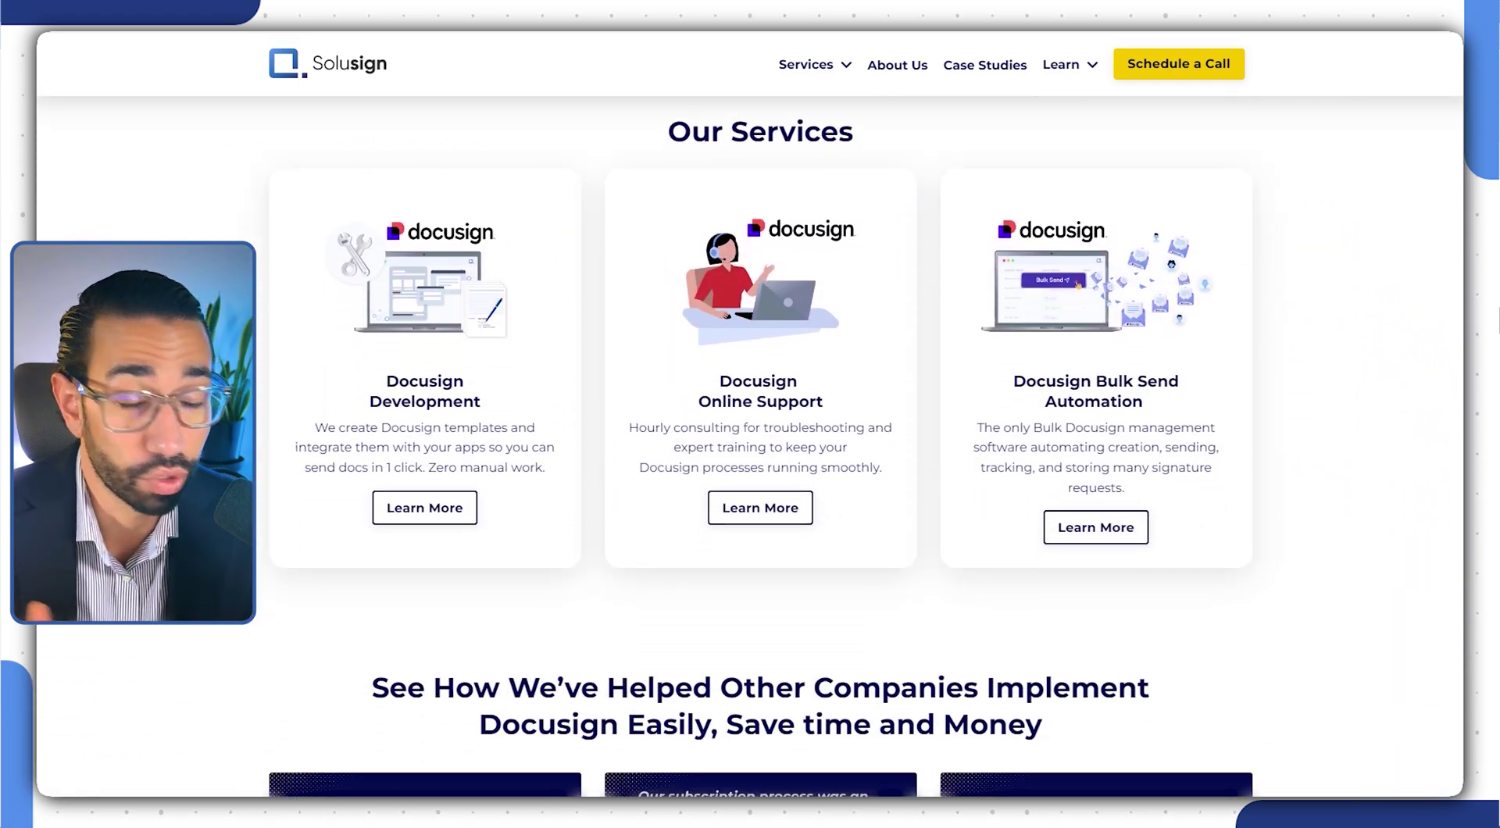
pyautogui.scroll(-7, 750, 438)
pyautogui.scroll(-2, 750, 438)
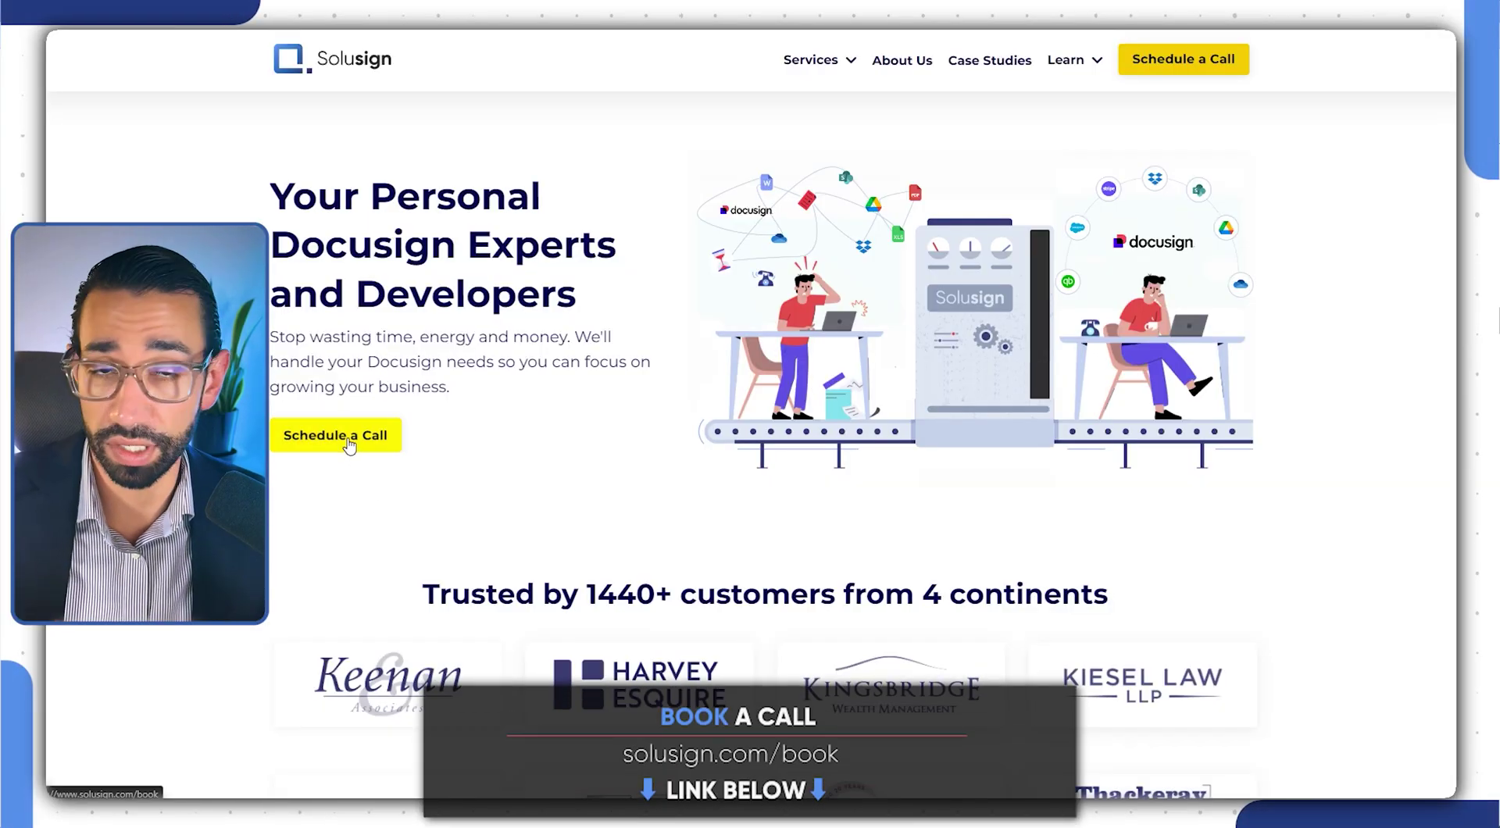
pyautogui.click(350, 444)
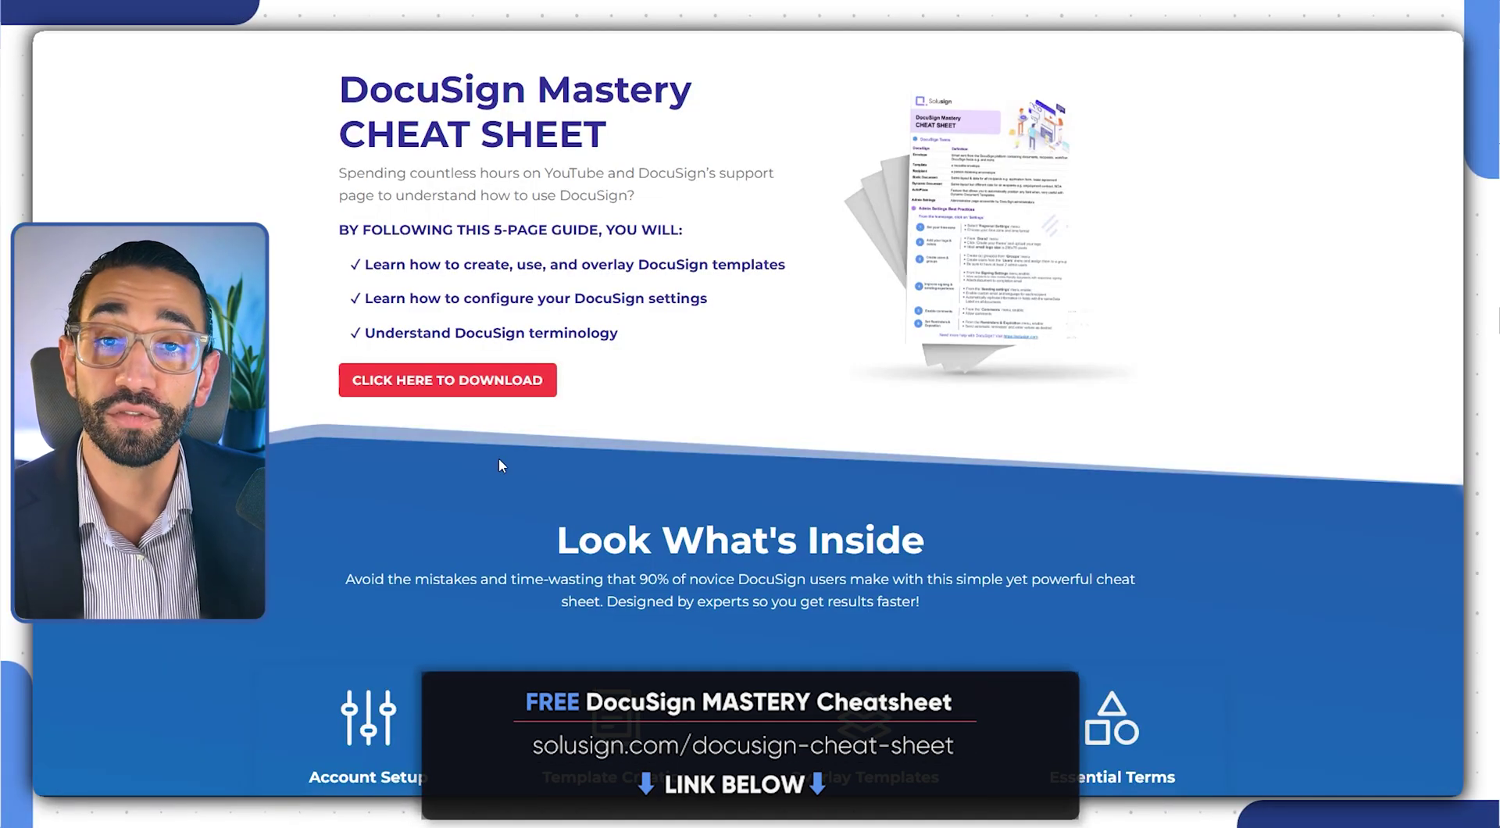
pyautogui.click(484, 391)
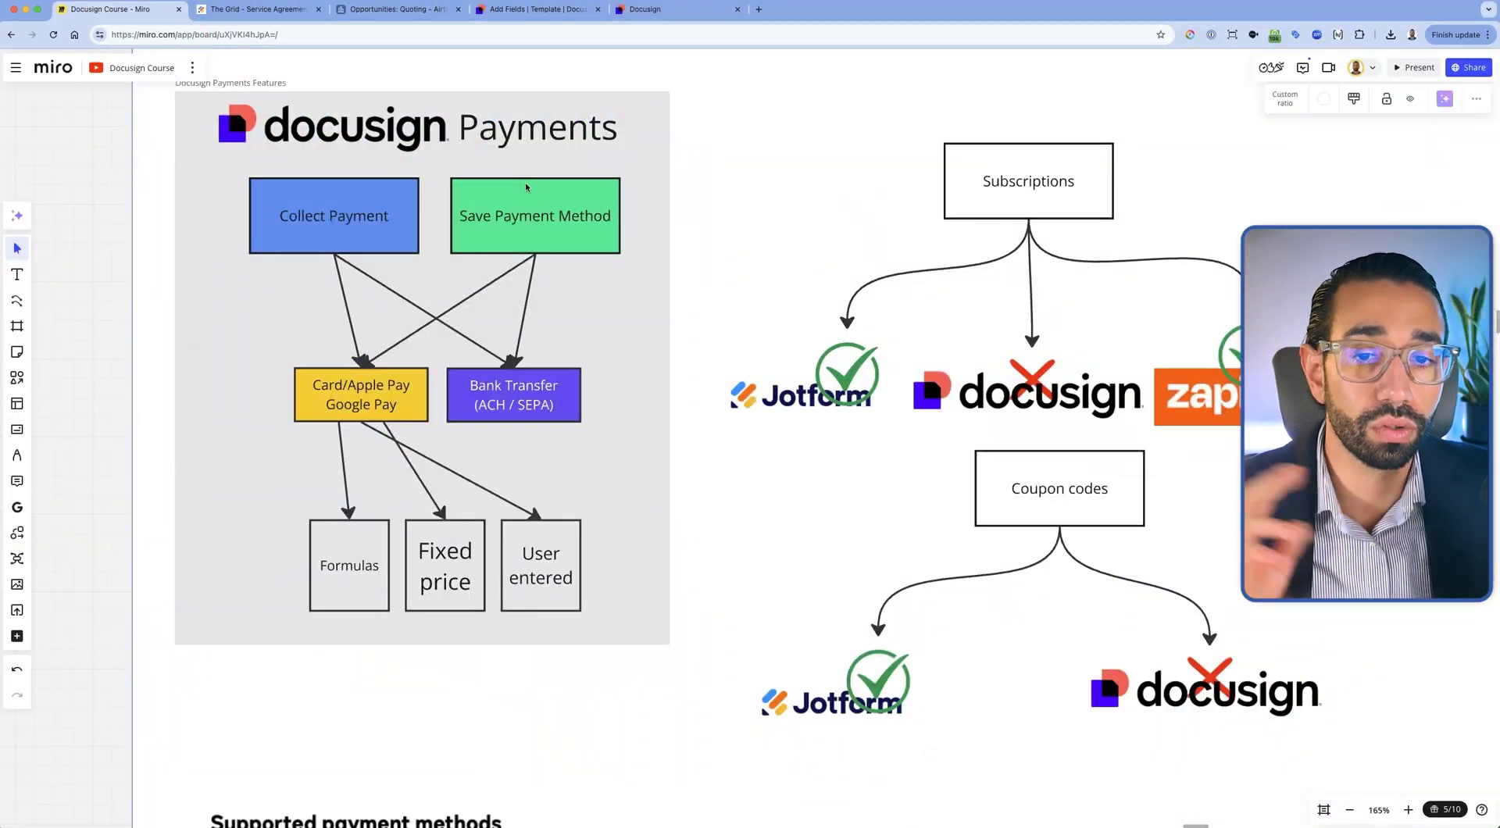
pyautogui.click(360, 220)
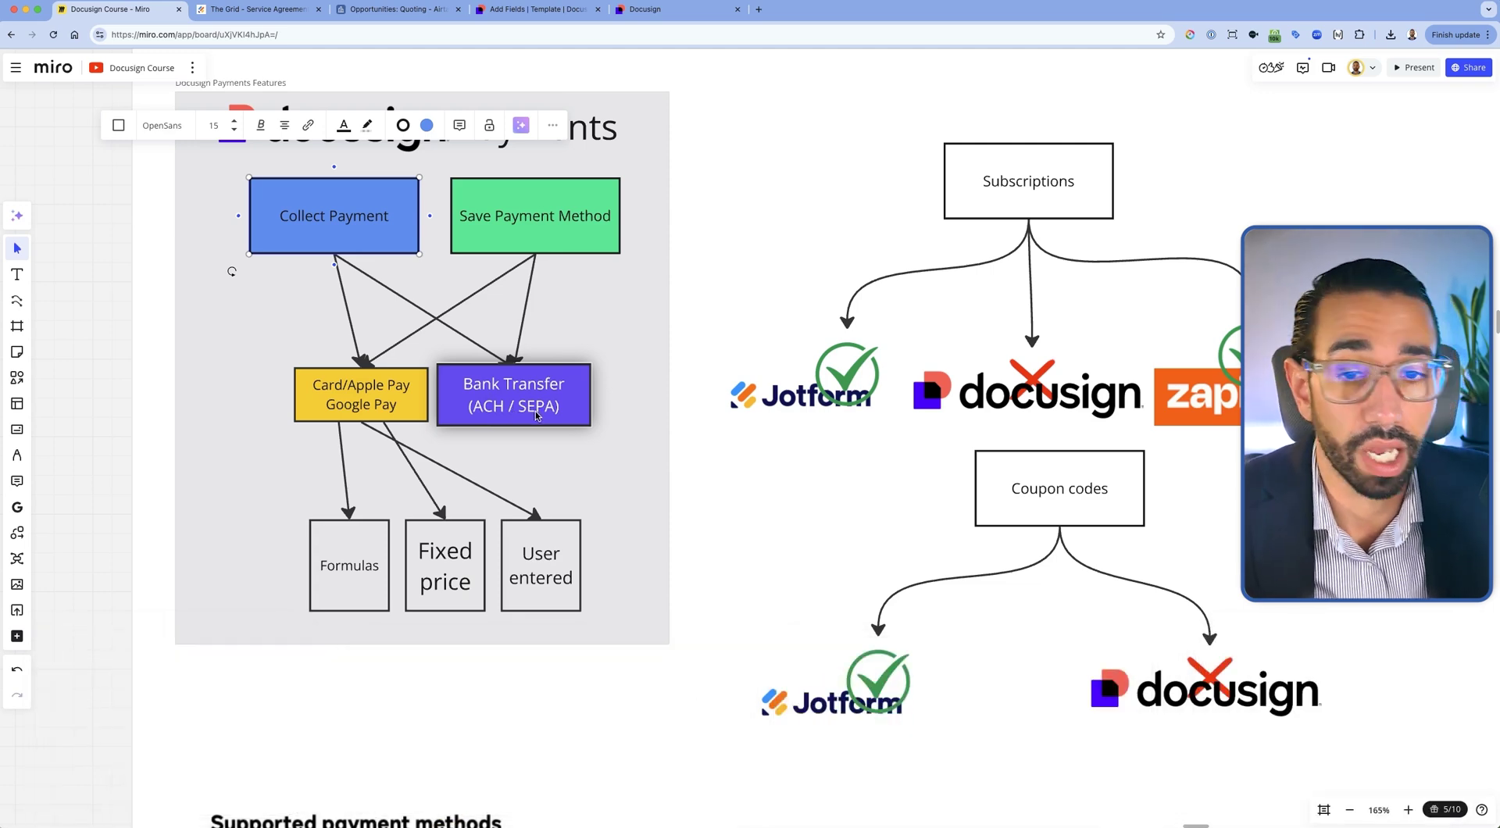
pyautogui.press('Escape')
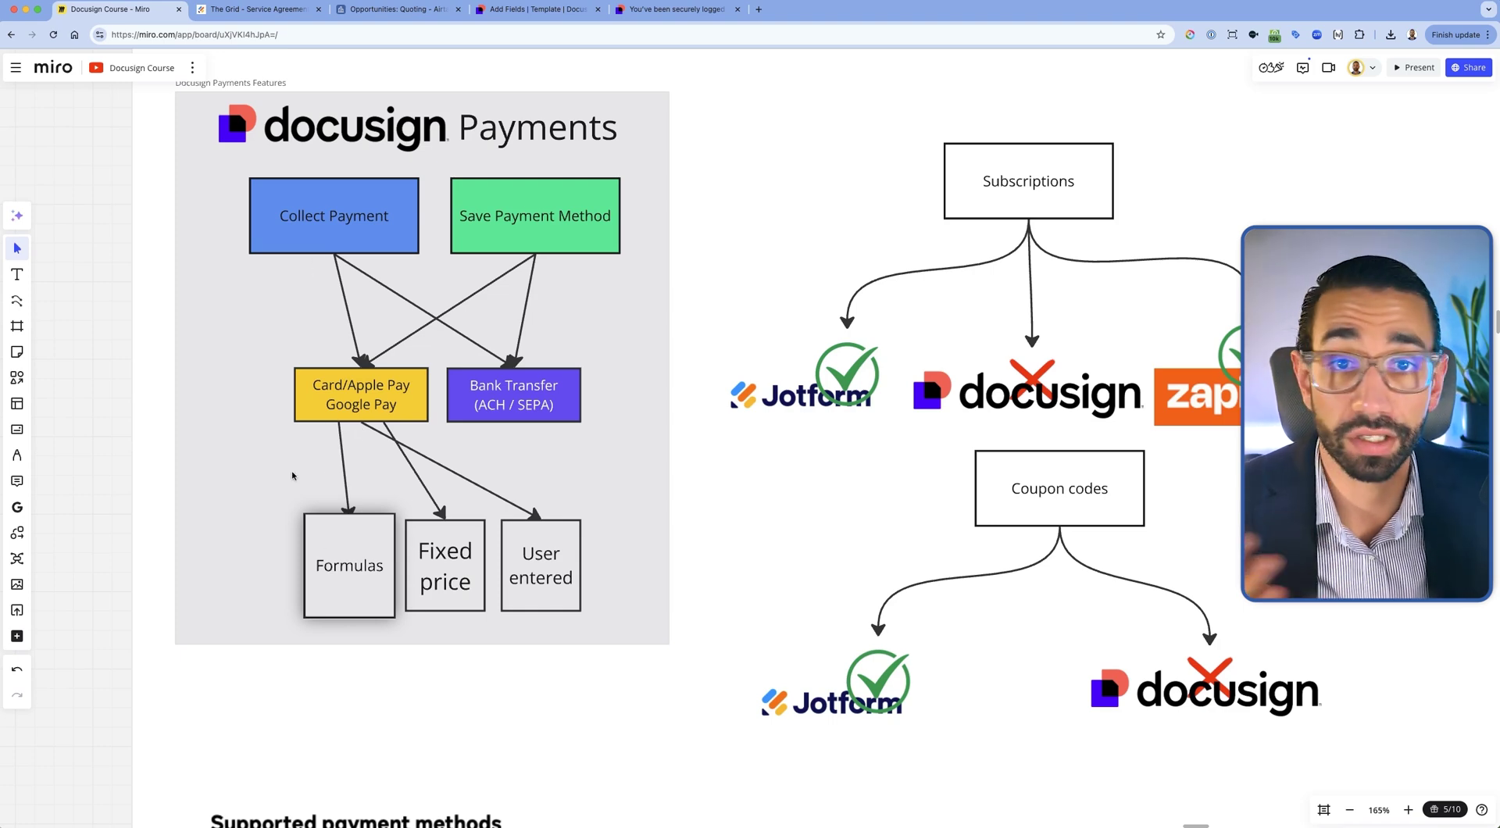
pyautogui.click(441, 574)
pyautogui.click(559, 545)
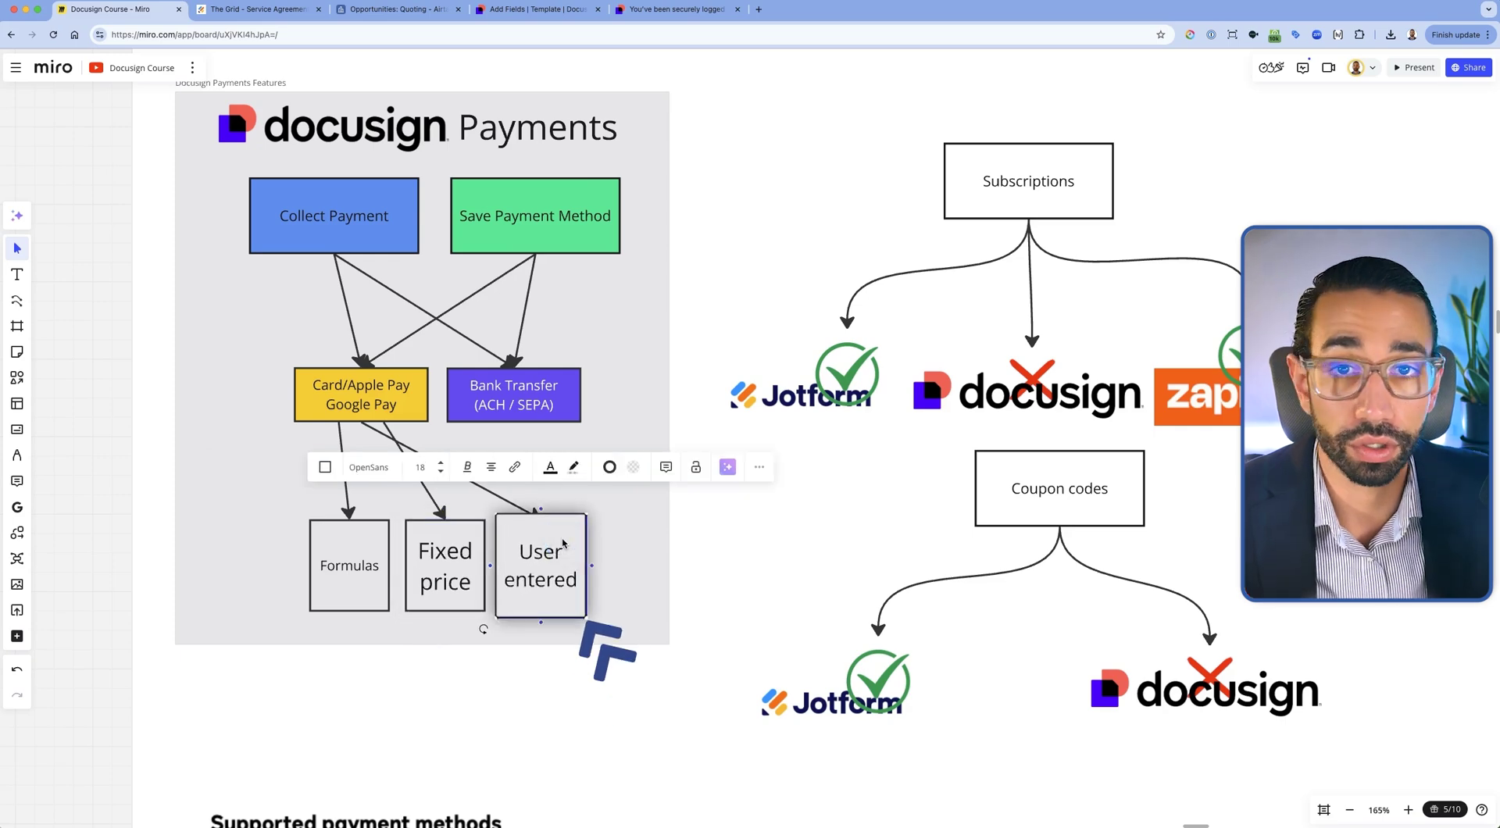
pyautogui.click(609, 576)
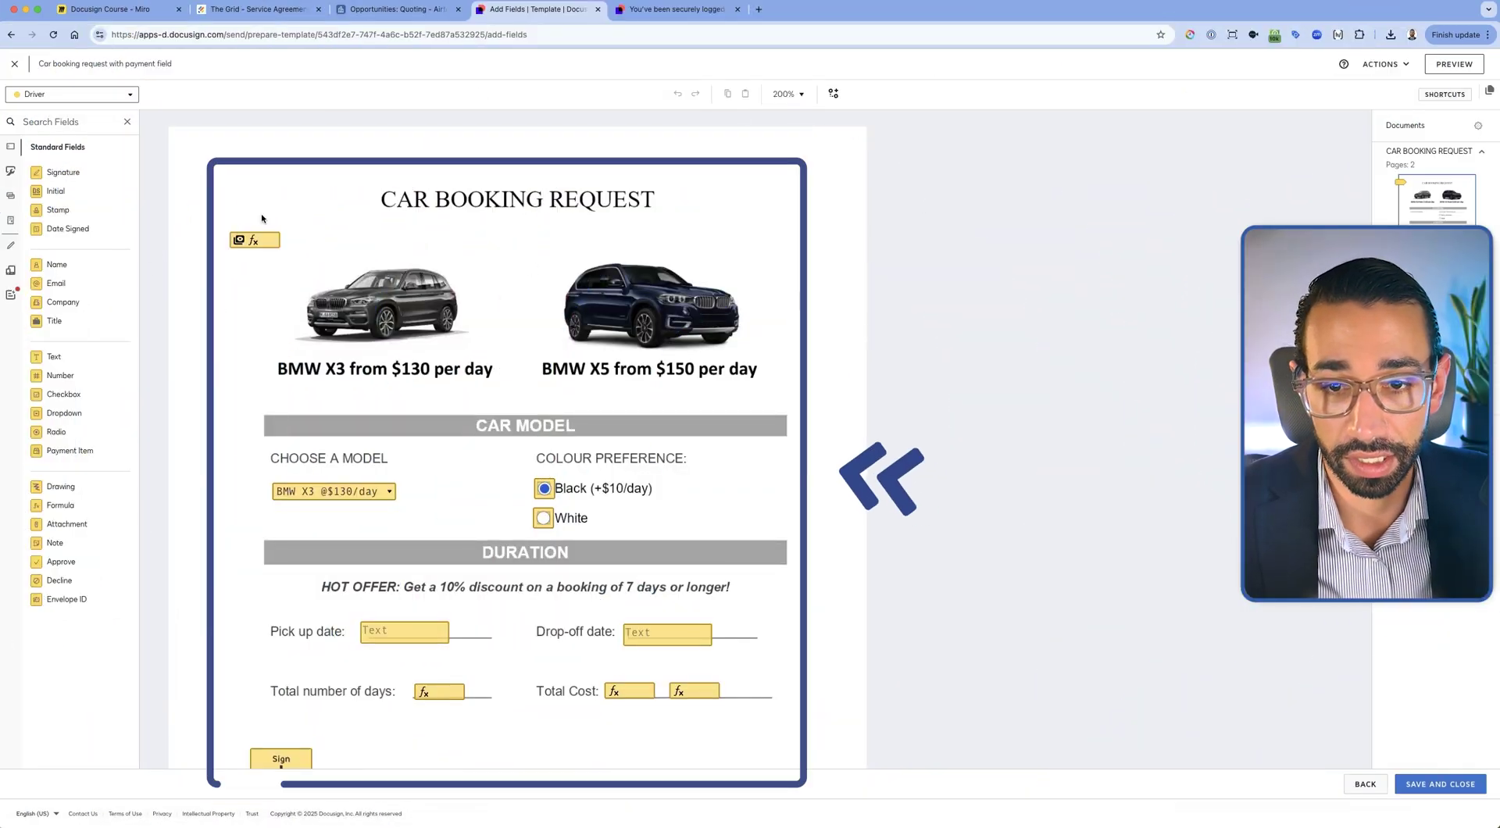
# Delete the old formula field and place a Payment Item beside the BMW X3 price
pyautogui.click(254, 240)
pyautogui.press('Delete')
pyautogui.scroll(-3, 299, 431)
pyautogui.moveTo(69, 451); pyautogui.dragTo(199, 223)
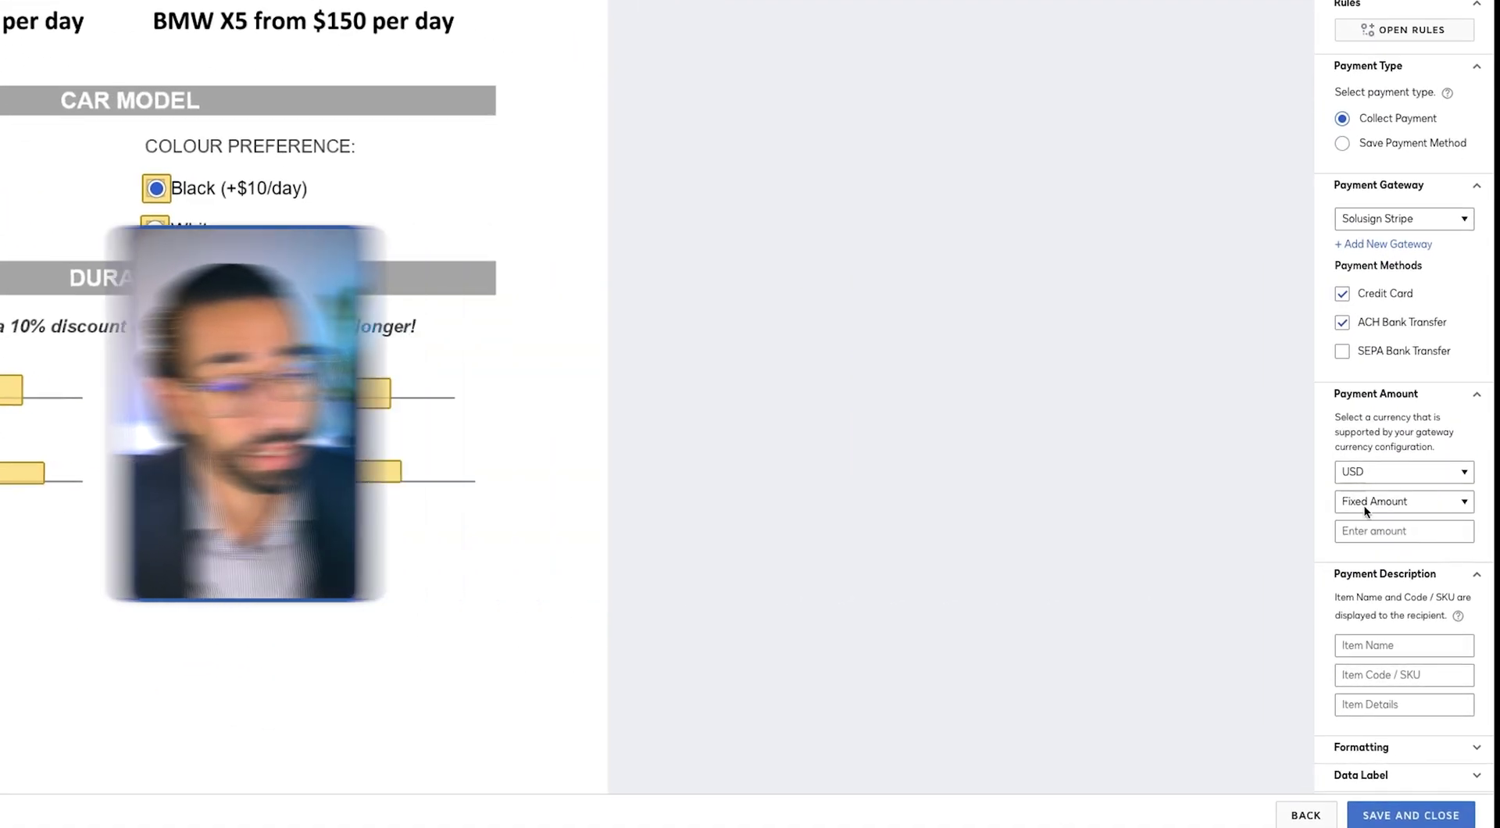
# After trying a fixed 1000 amount and signer-entered, set the payment amount type to Formula
pyautogui.click(1377, 515)
pyautogui.click(1409, 528)
pyautogui.click(1405, 531)
pyautogui.write('1000')
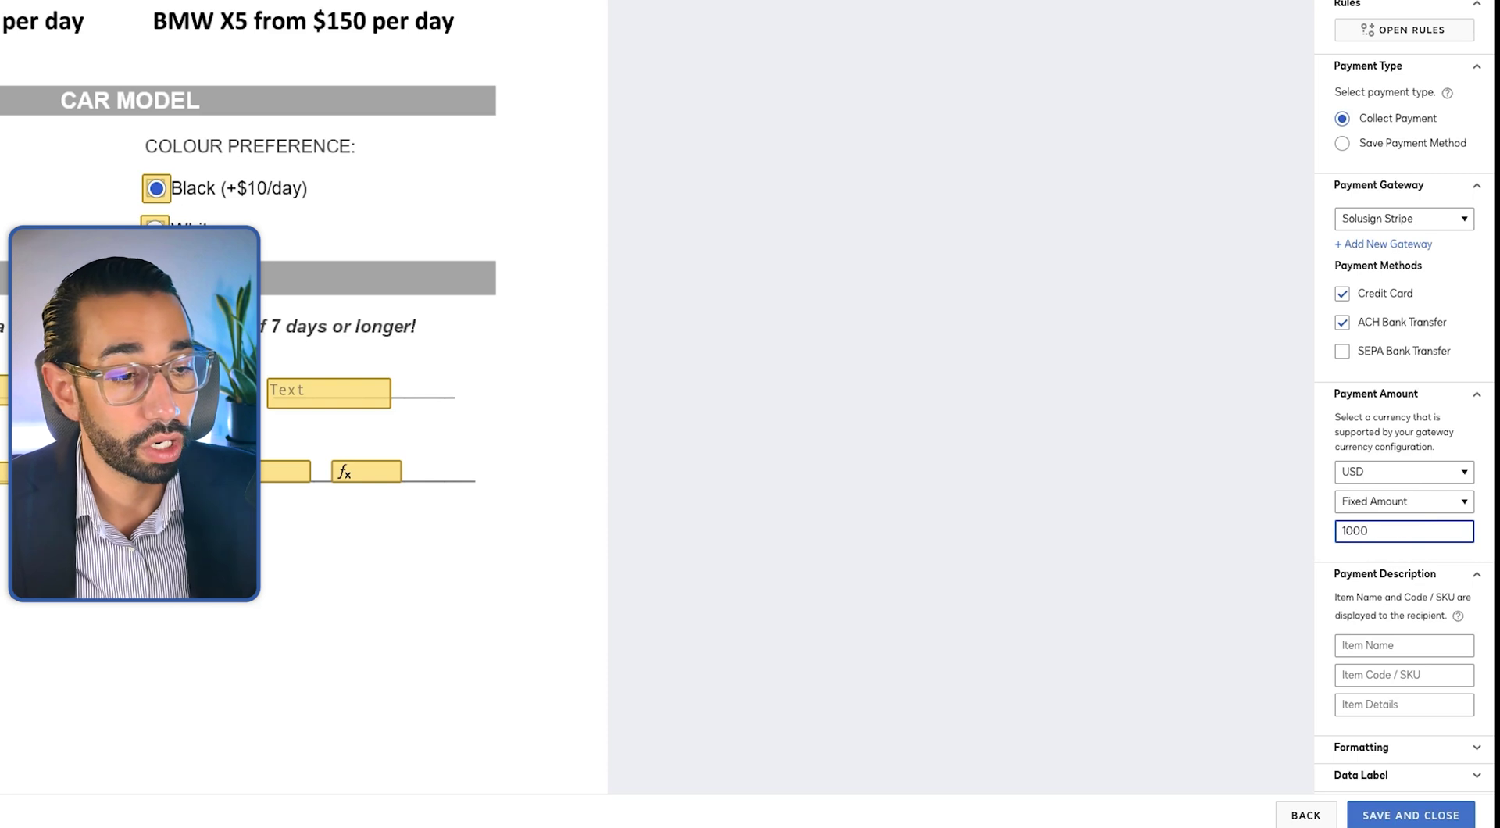
pyautogui.click(1393, 504)
pyautogui.click(1390, 537)
pyautogui.click(1374, 496)
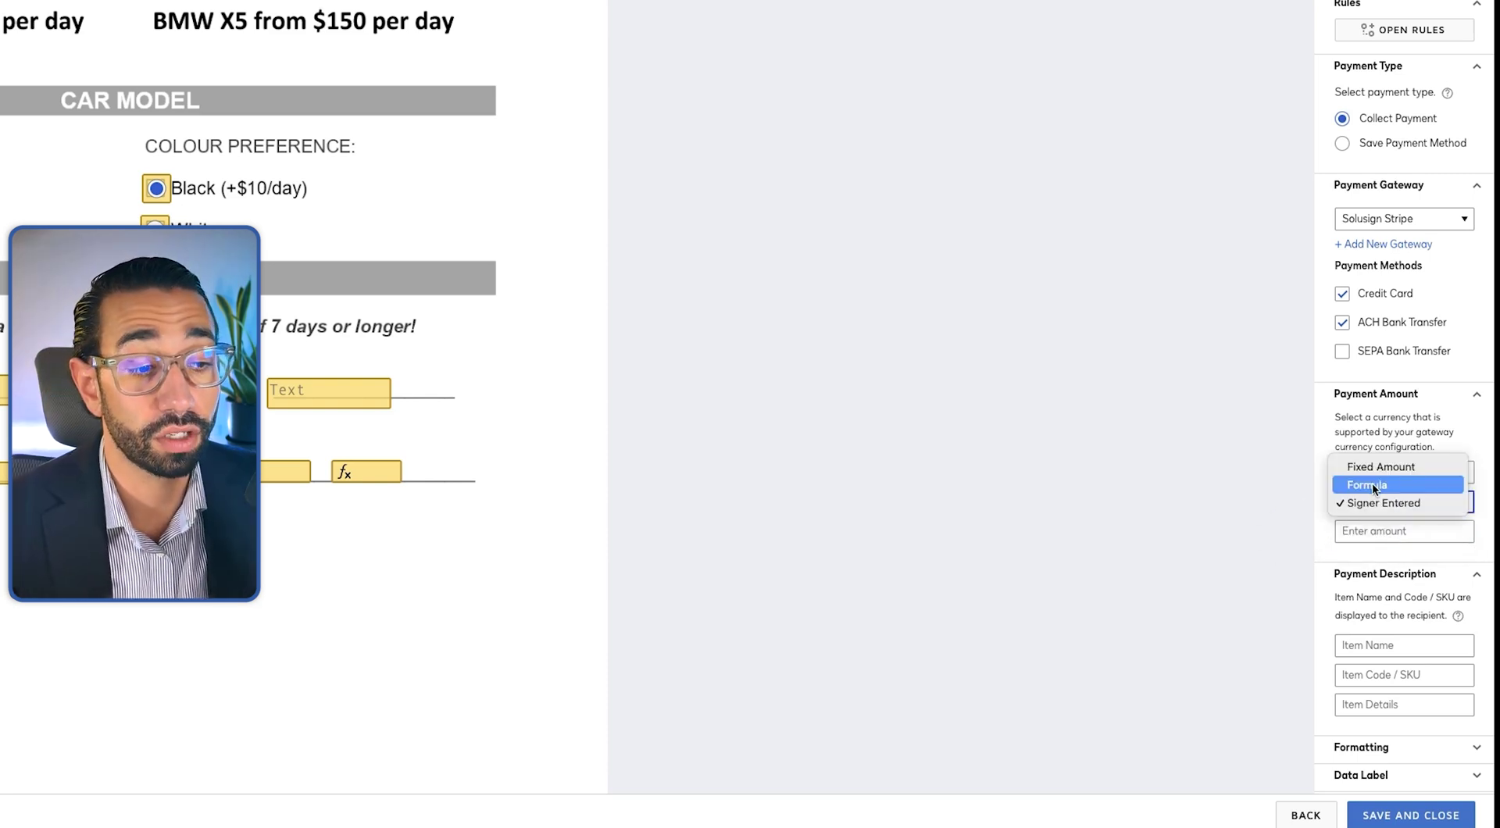
pyautogui.click(1373, 485)
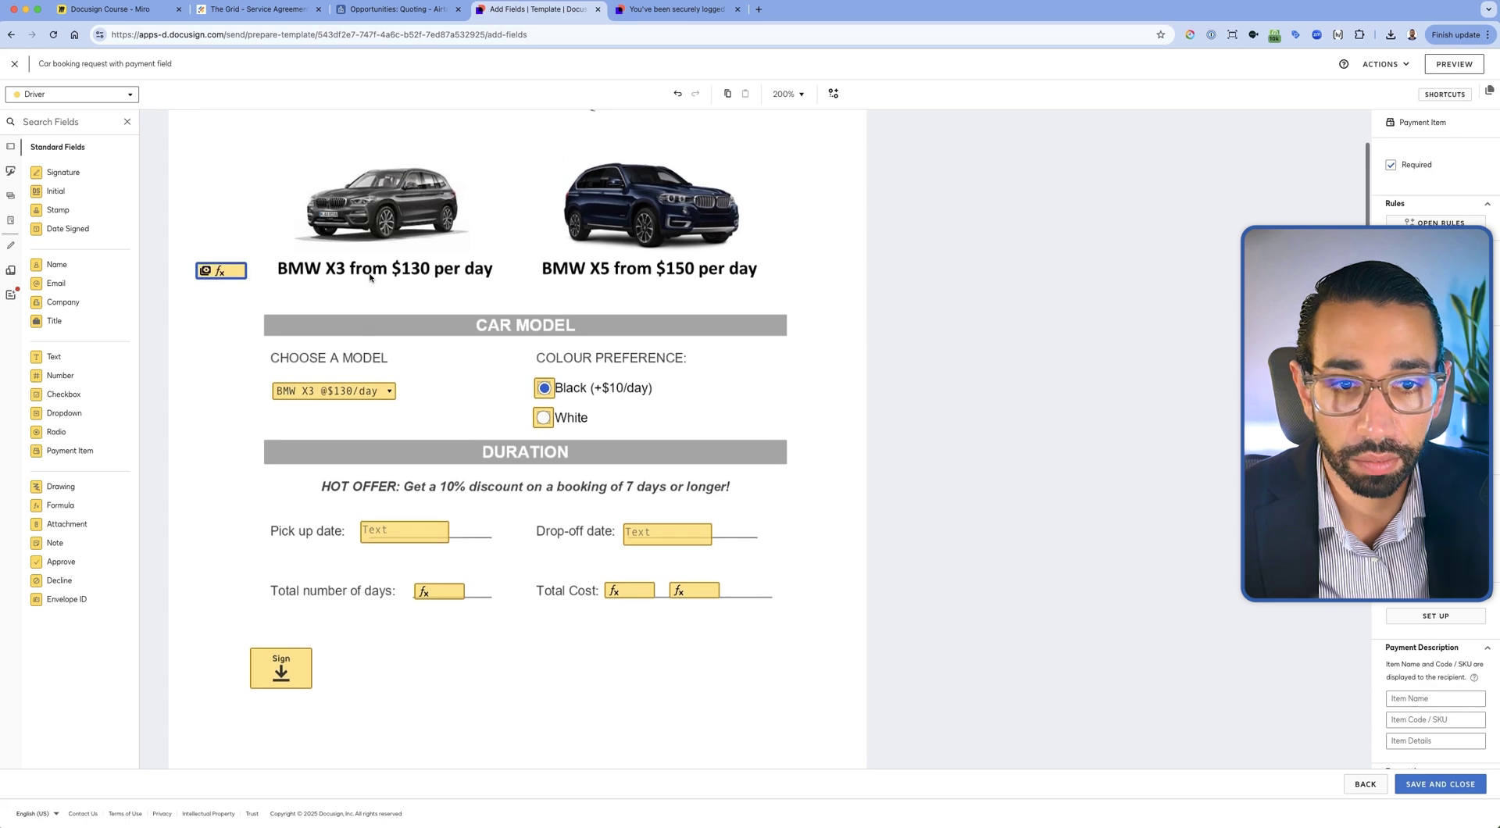
# Review the car model dropdown's options, keeping the $150/day model selected
pyautogui.scroll(2, 370, 277)
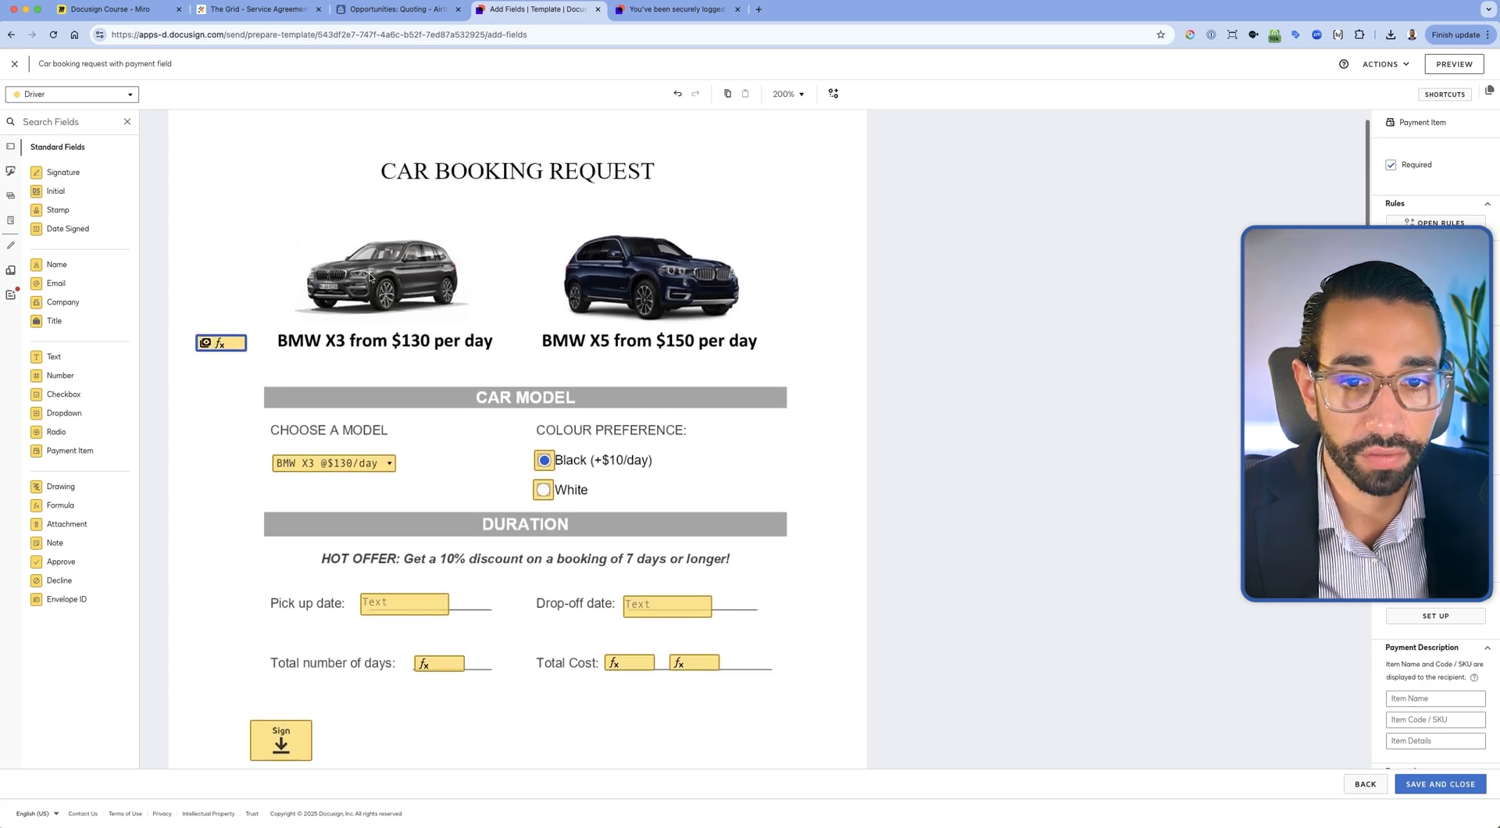
pyautogui.scroll(-1, 504, 266)
pyautogui.scroll(-1, 502, 272)
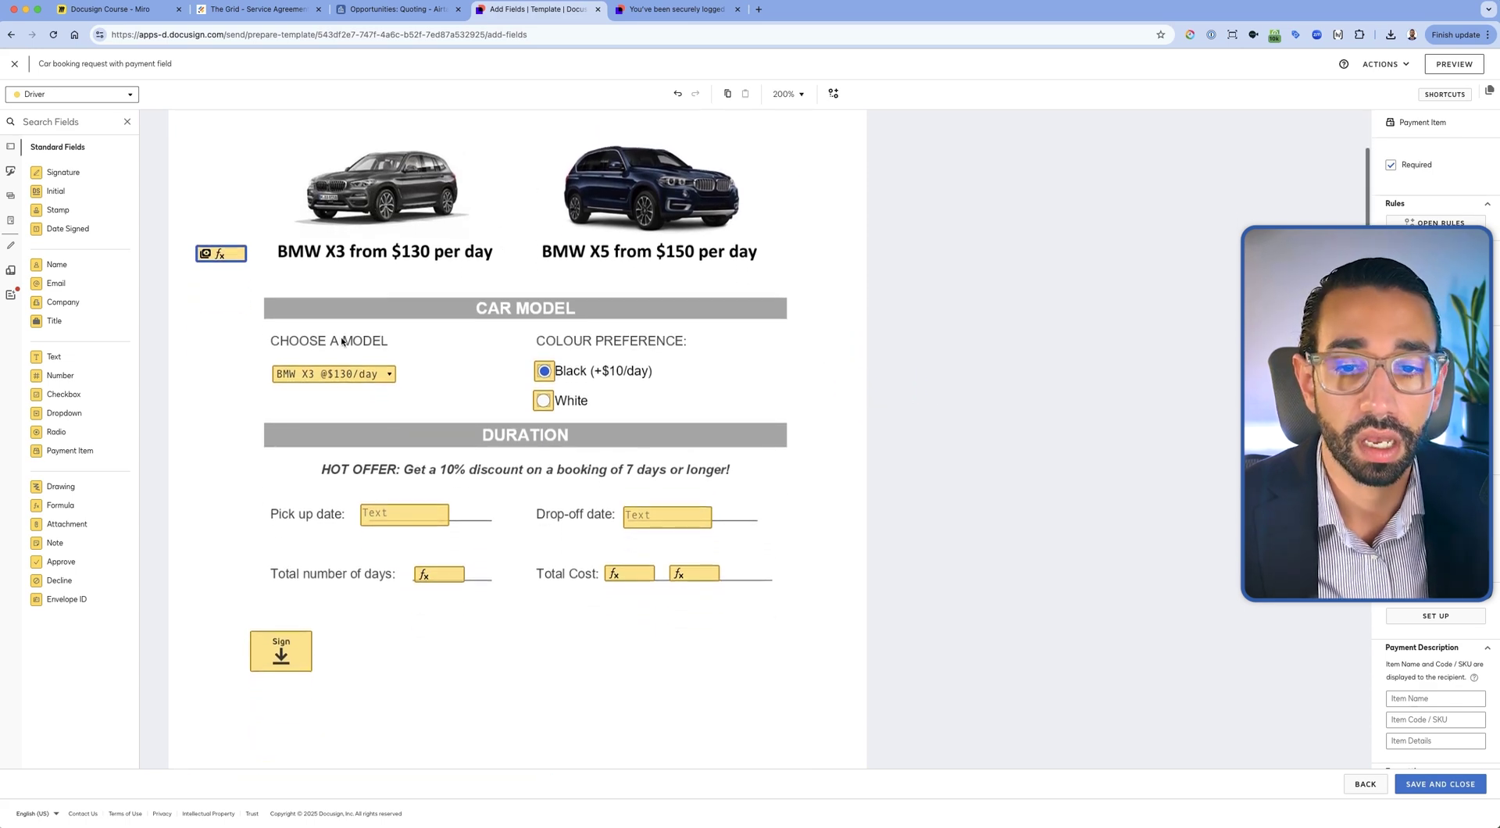
pyautogui.click(375, 374)
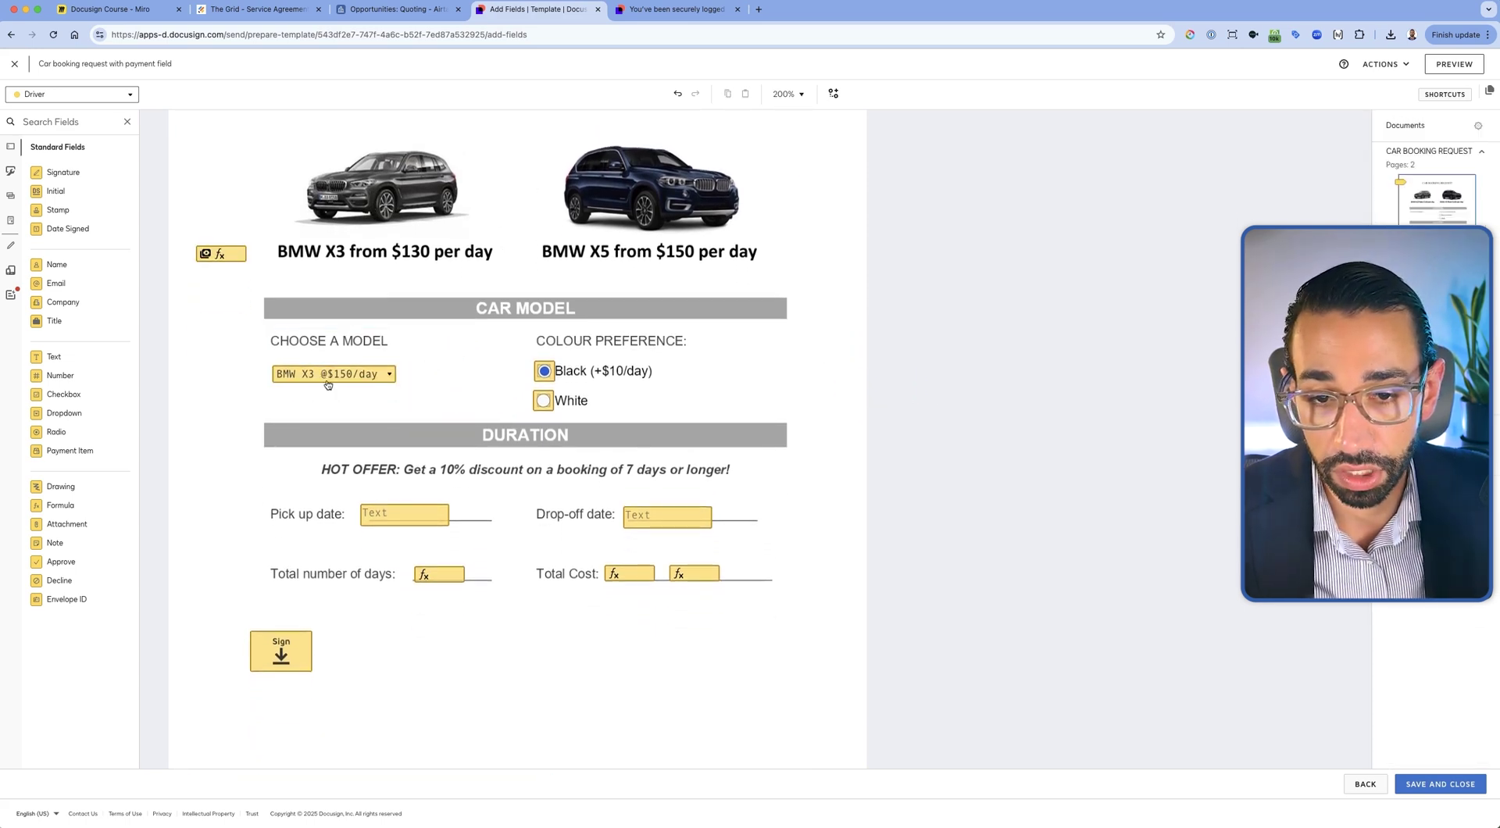
pyautogui.click(320, 390)
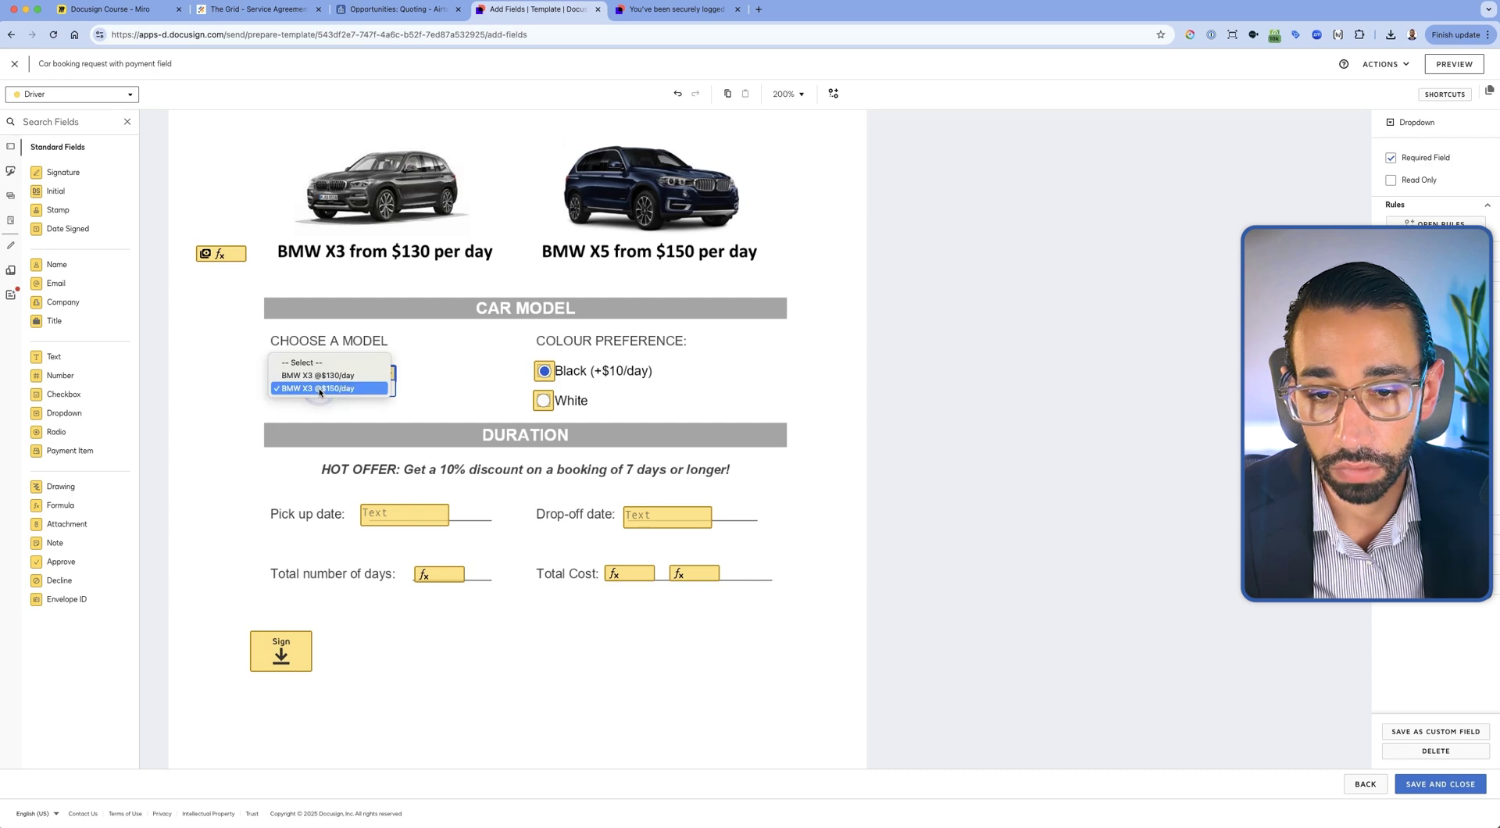
pyautogui.click(406, 381)
pyautogui.click(338, 356)
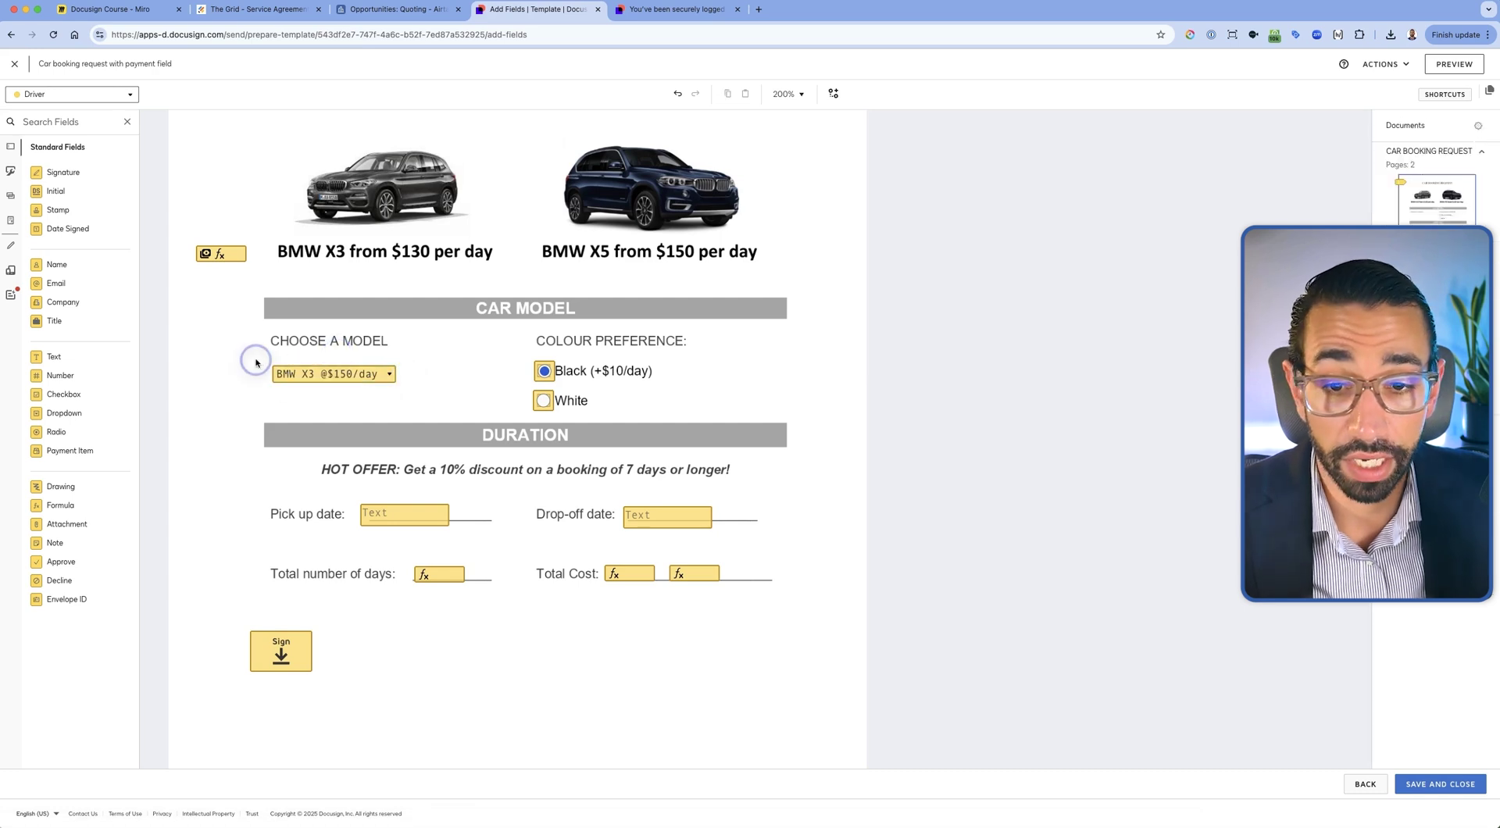
pyautogui.click(302, 375)
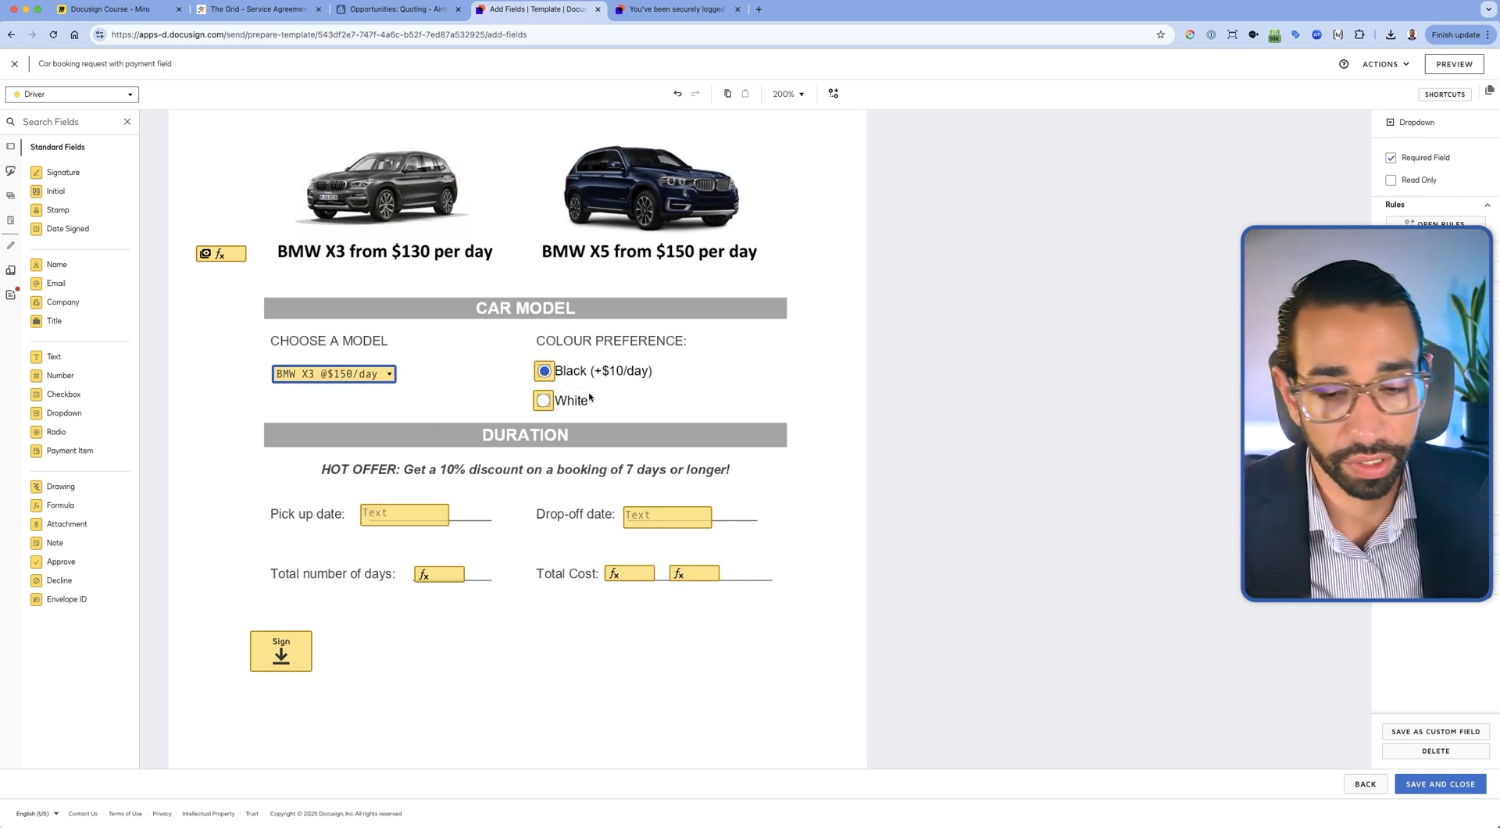
# Review the payment item's collect payment, Solusign Stripe gateway and formula amount settings, then return to Miro
pyautogui.scroll(-1, 489, 446)
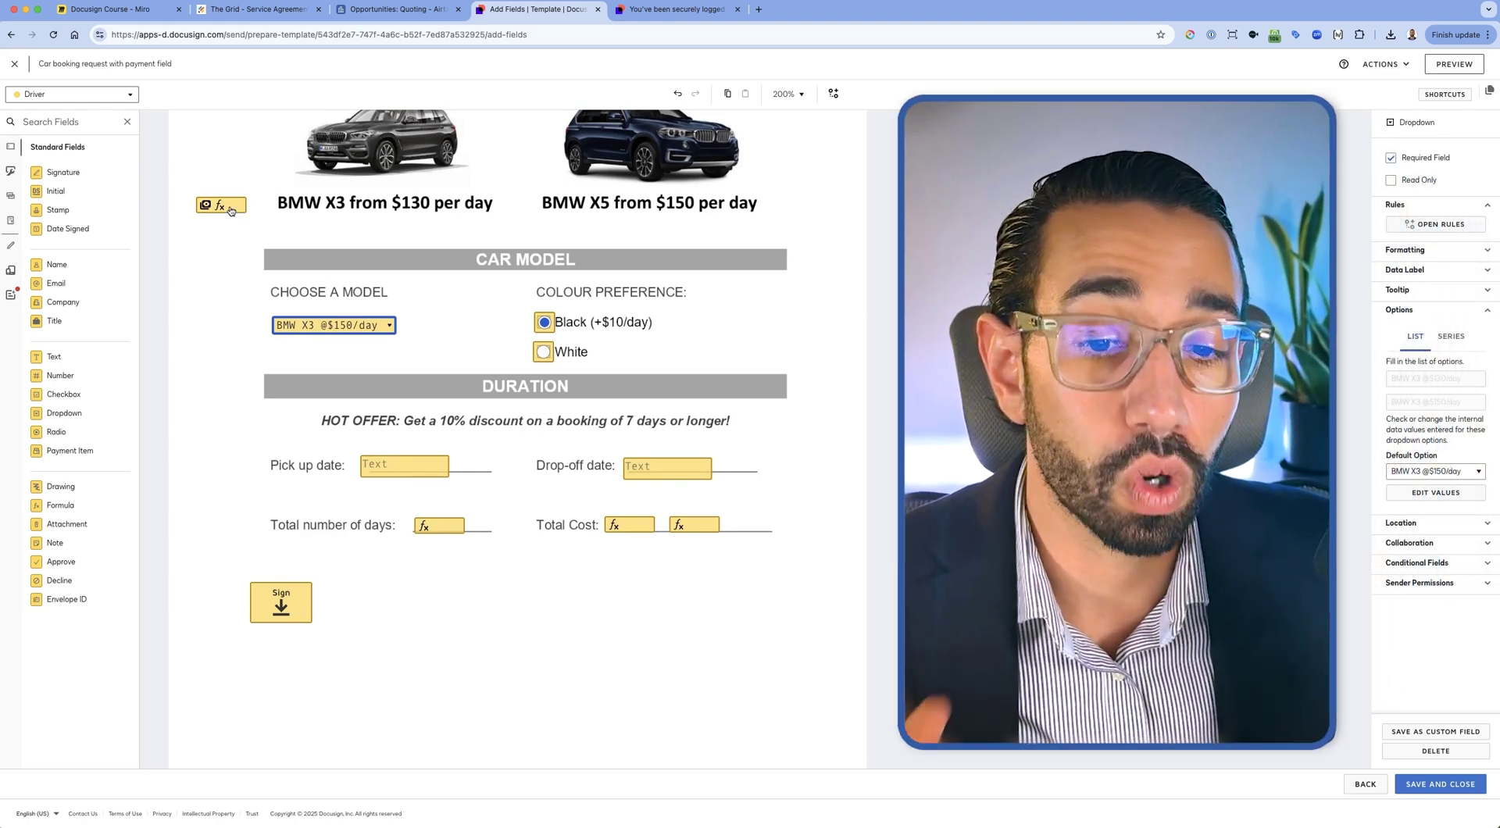
pyautogui.click(227, 207)
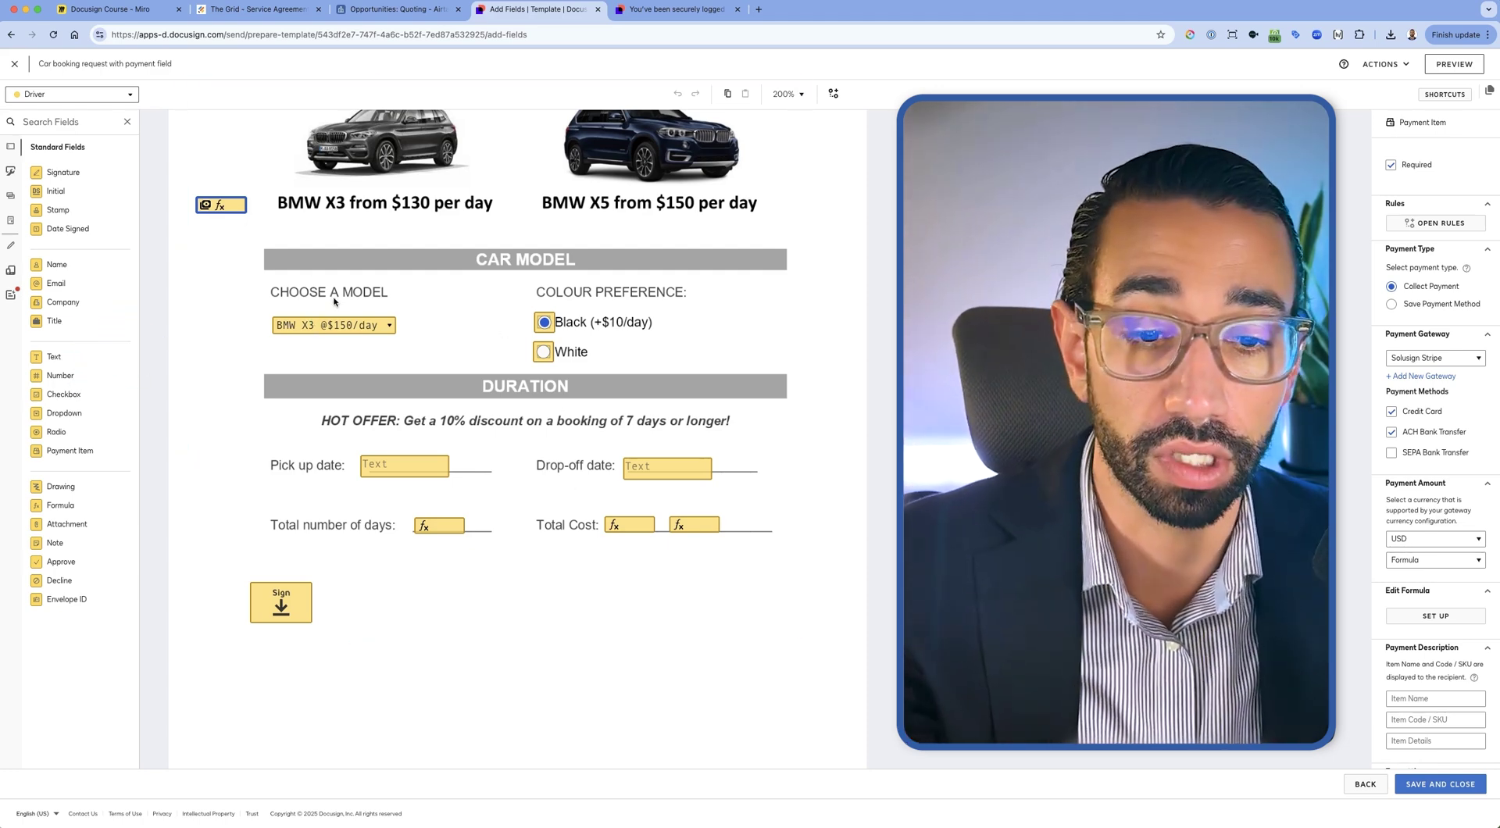
pyautogui.click(472, 190)
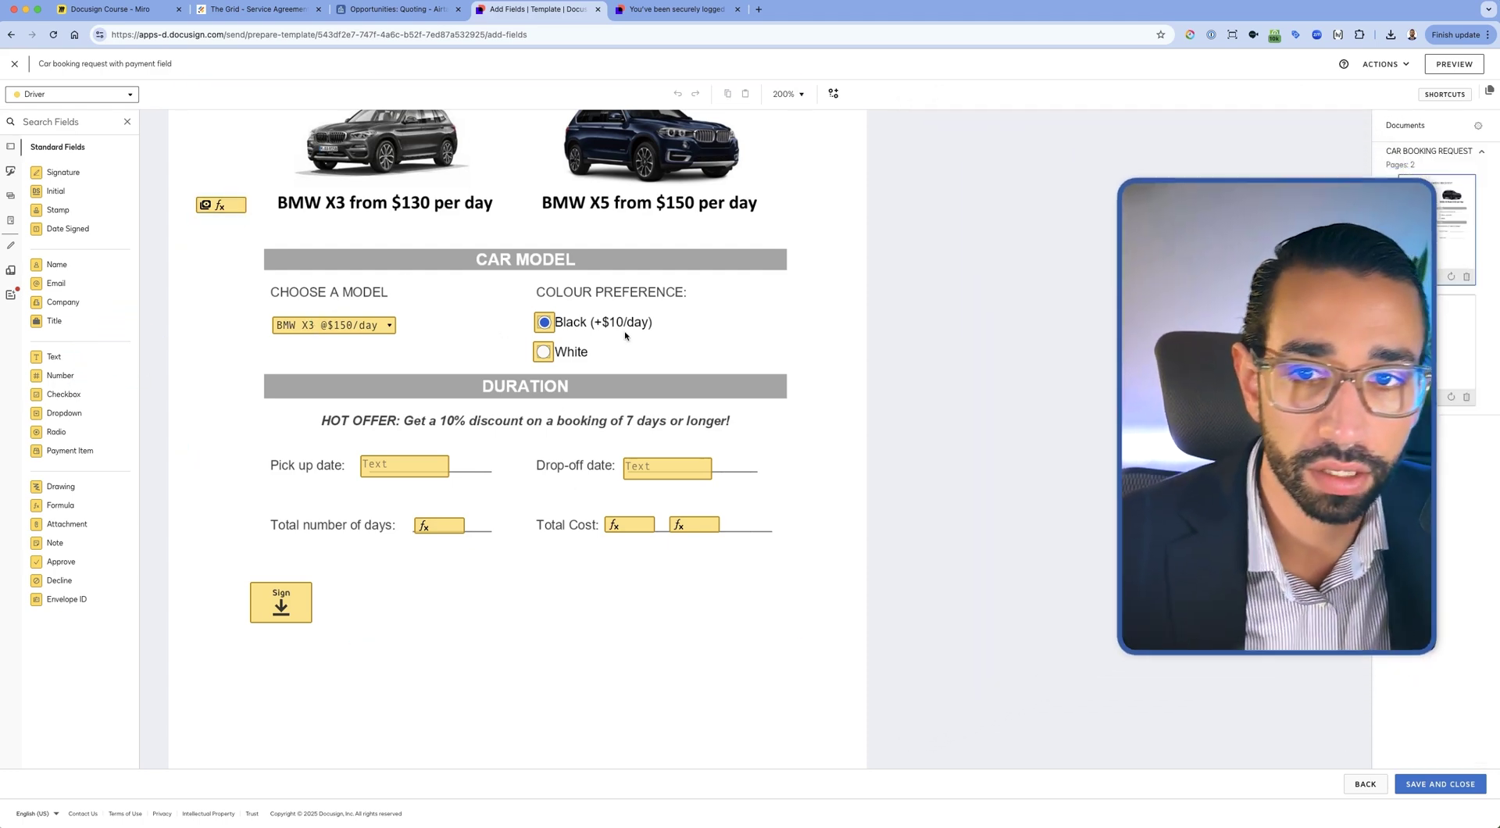
pyautogui.click(141, 11)
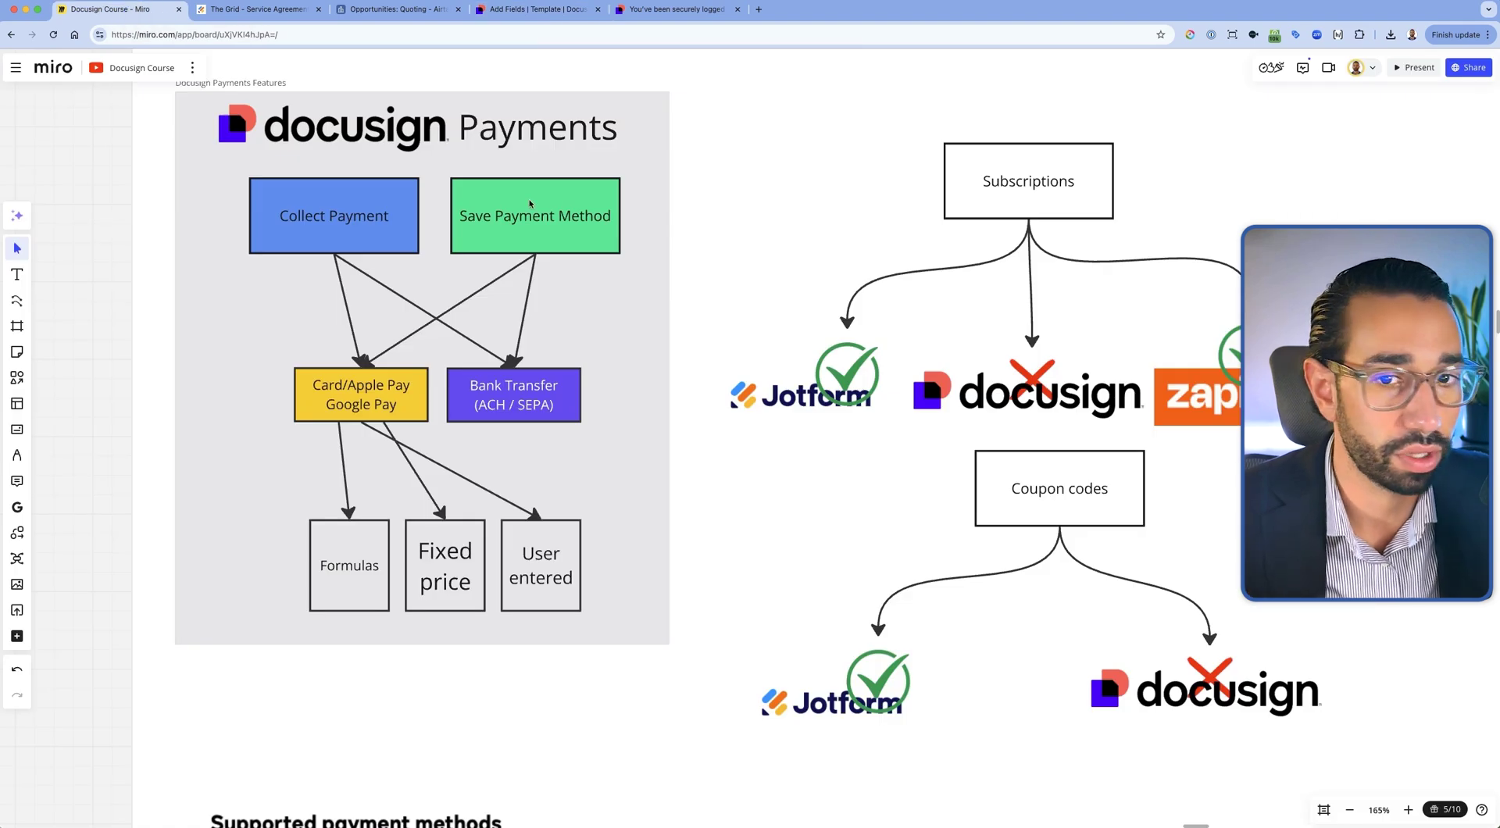
# Highlight the Docusign Payments heading on the Miro course board
pyautogui.scroll(2, 530, 280)
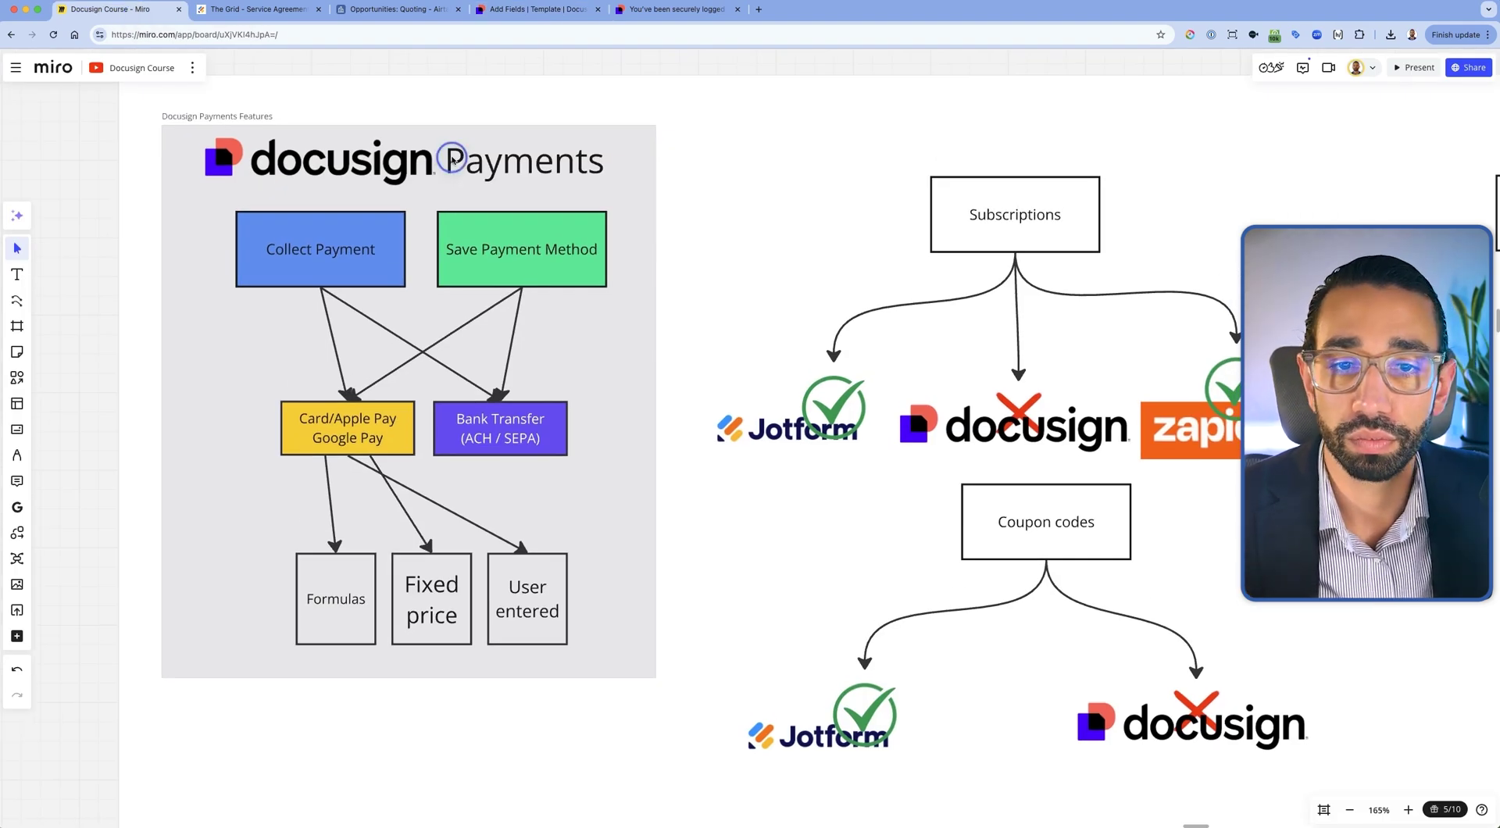
pyautogui.moveTo(195, 200); pyautogui.dragTo(655, 166)
pyautogui.click(657, 168)
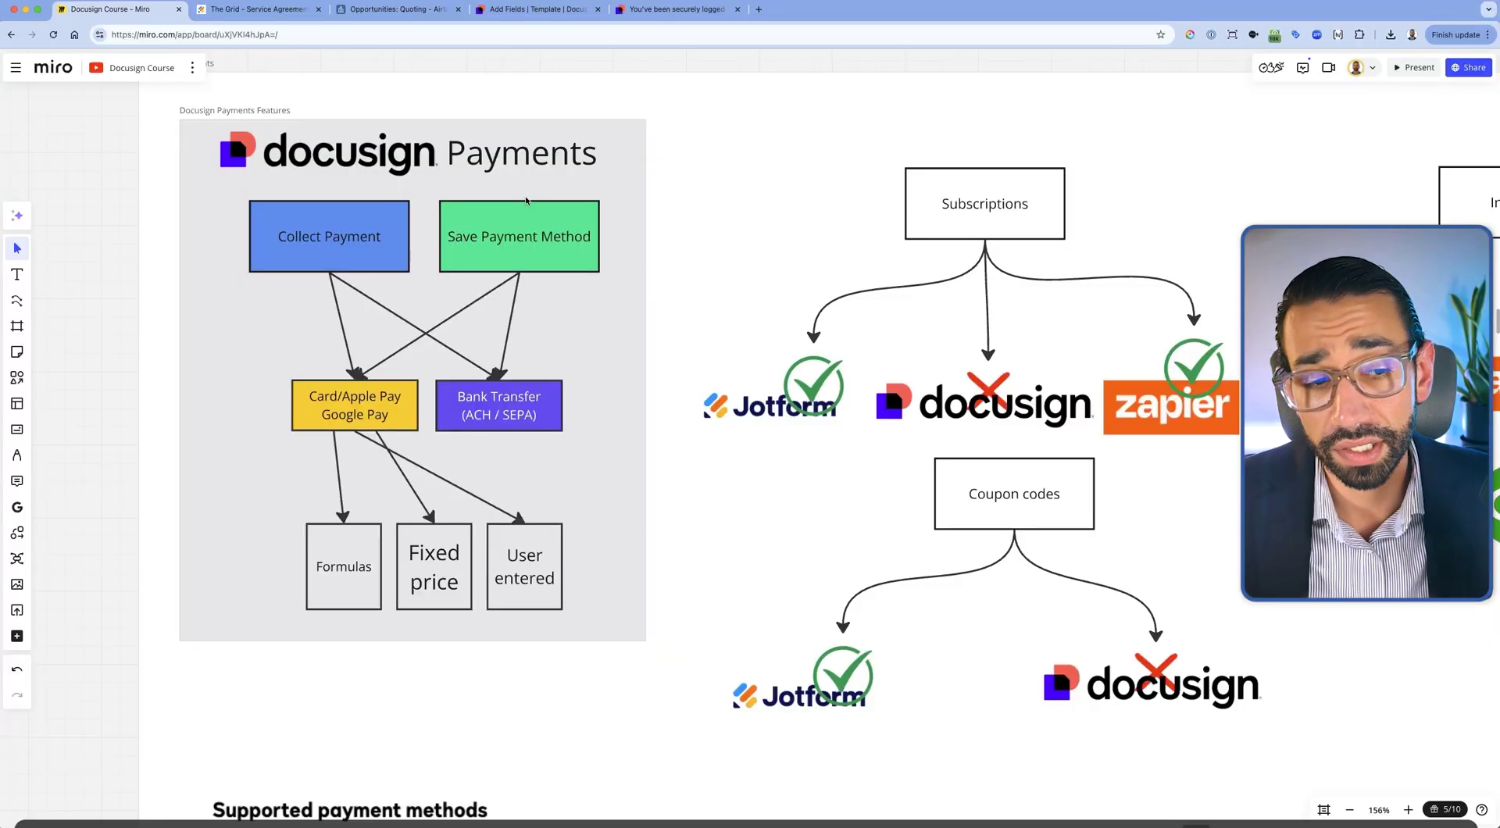
# Compare Coupon codes and Subscriptions support for Docusign versus Jotform, then return to the template
pyautogui.hscroll(5, 527, 200)
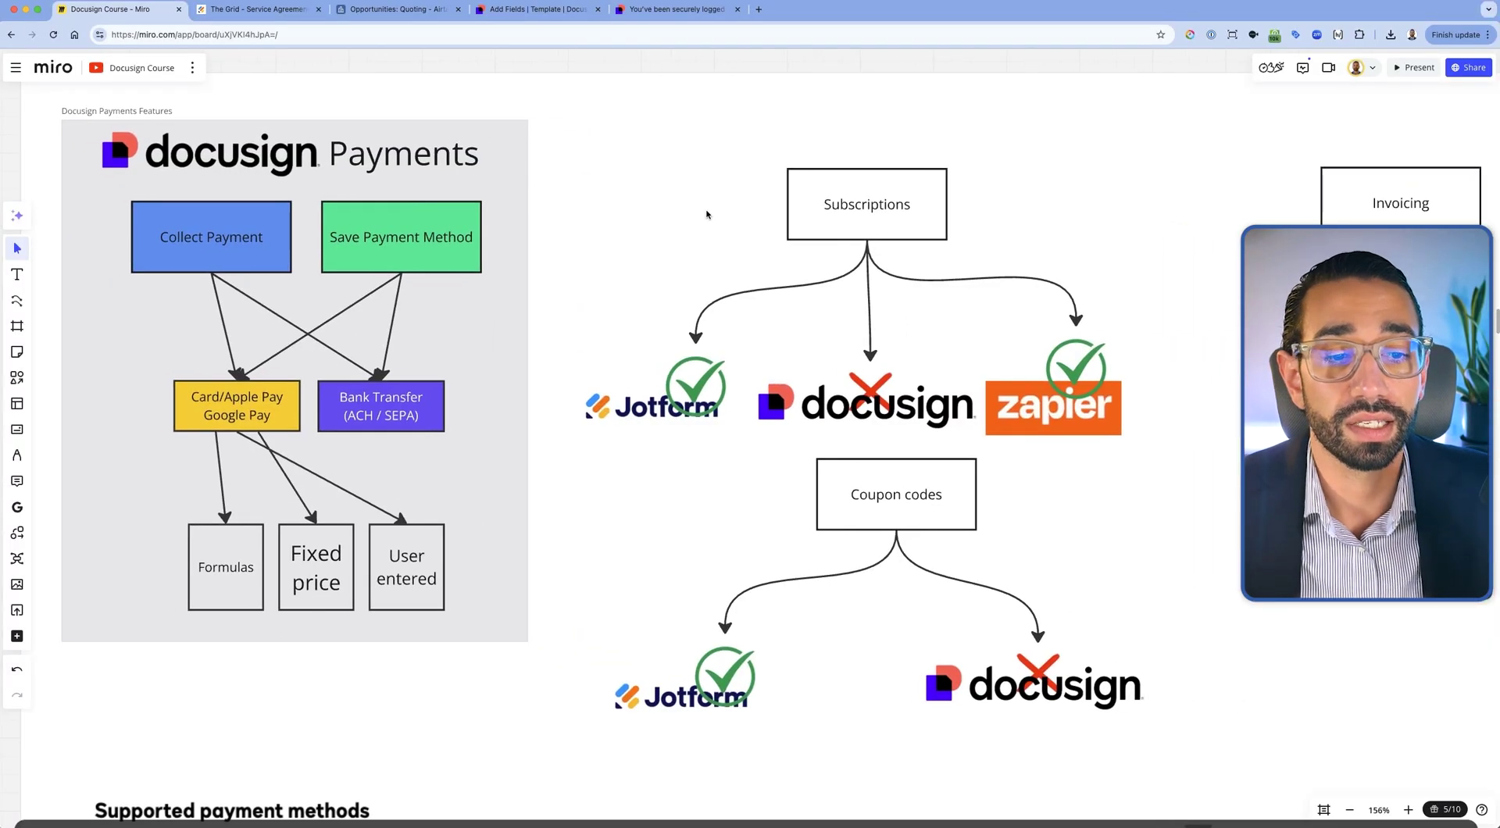
pyautogui.click(735, 478)
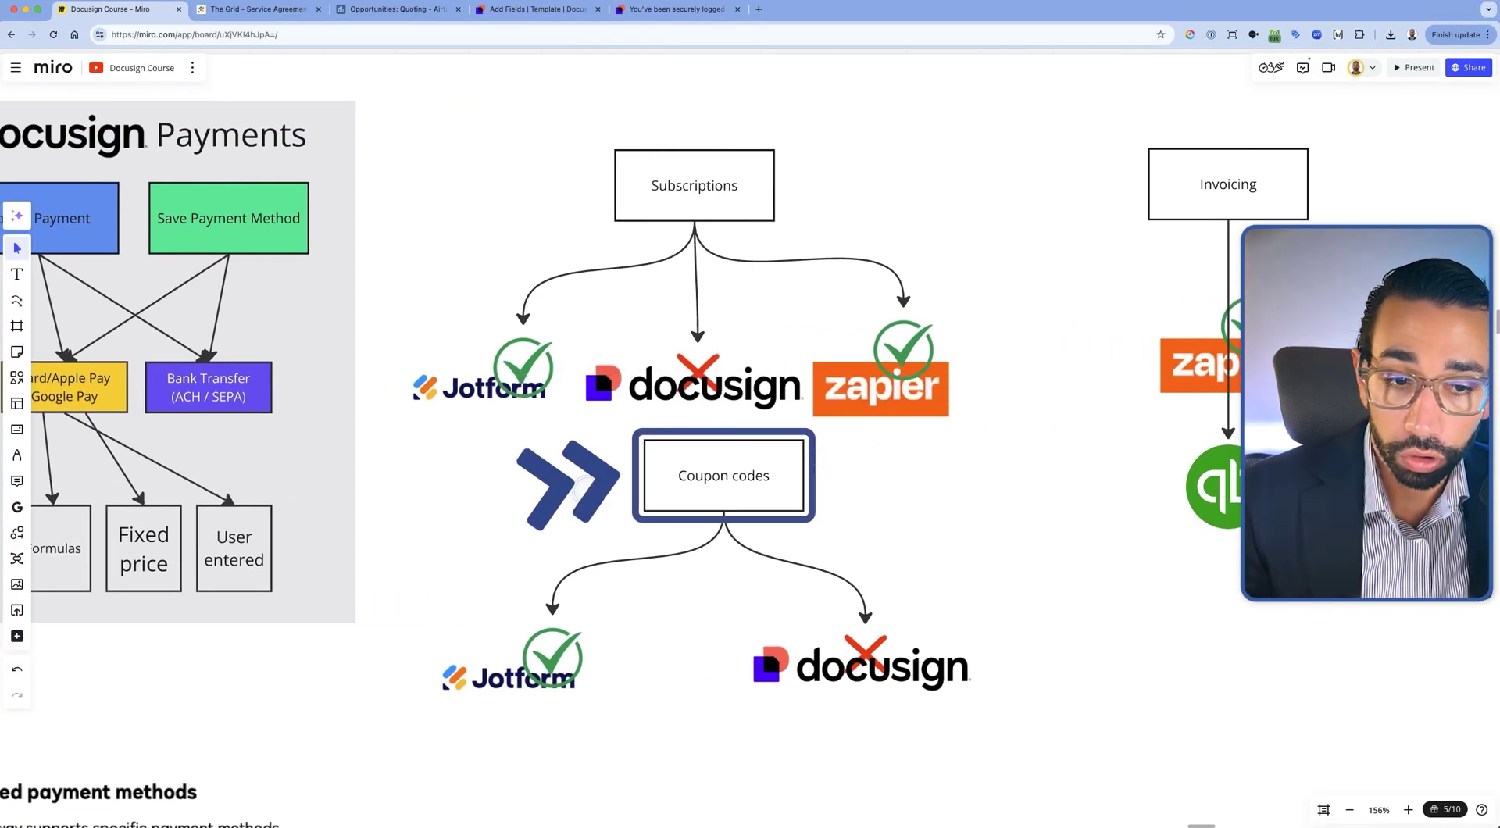
pyautogui.click(723, 485)
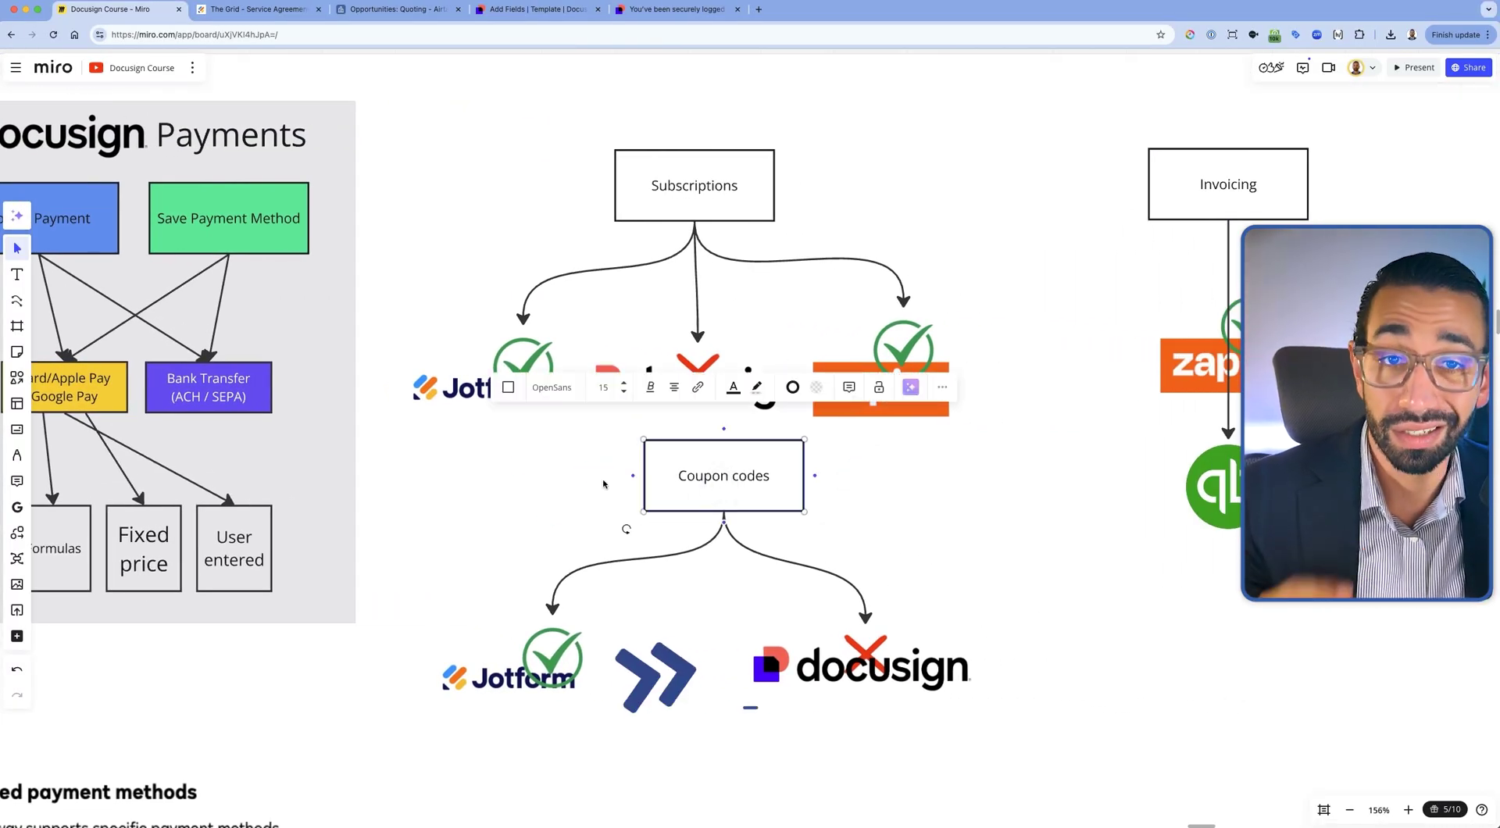
pyautogui.click(551, 494)
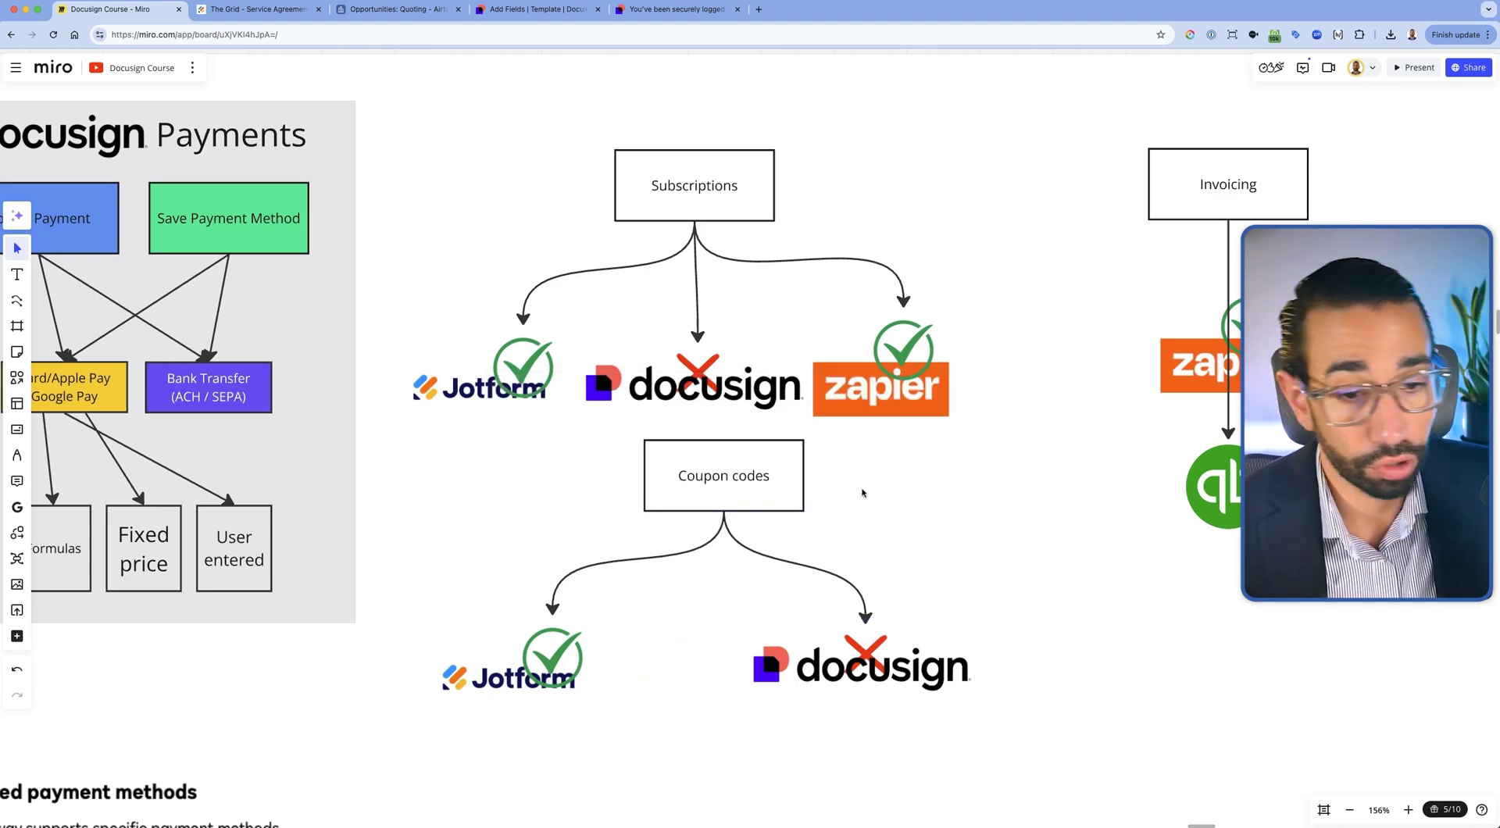
pyautogui.scroll(2, 863, 493)
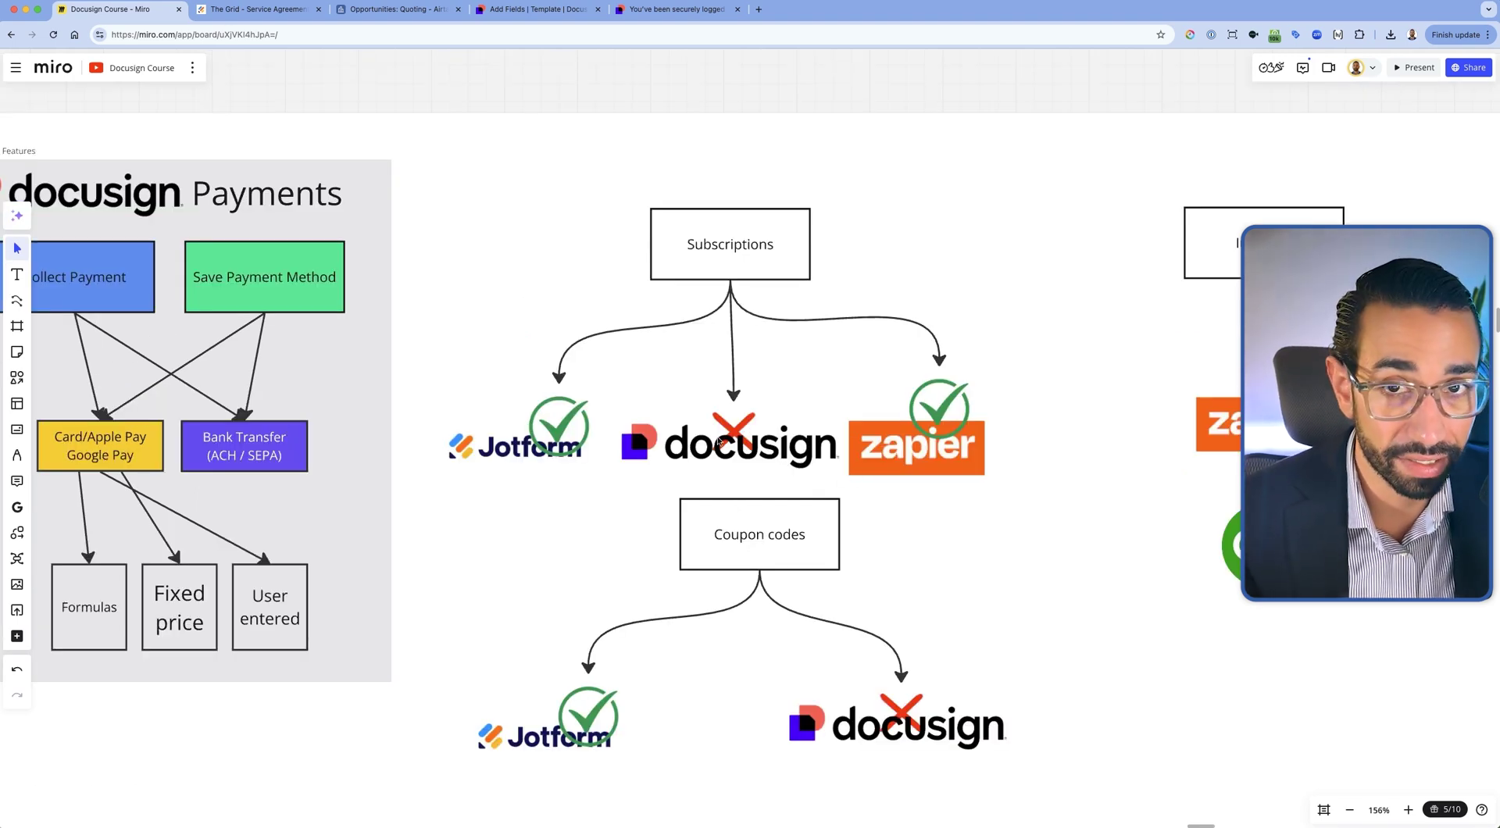
pyautogui.click(770, 255)
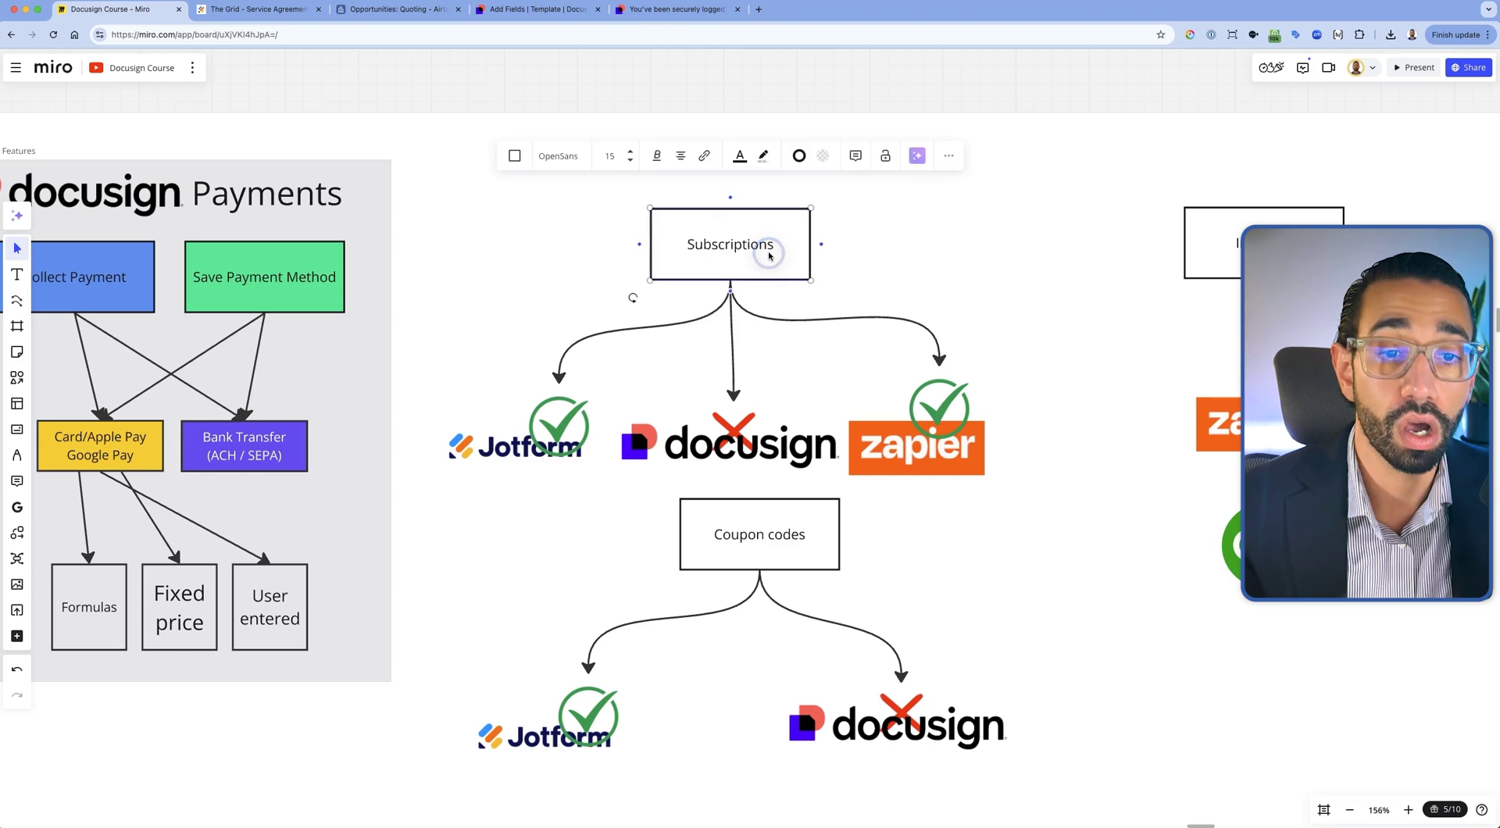
pyautogui.click(523, 18)
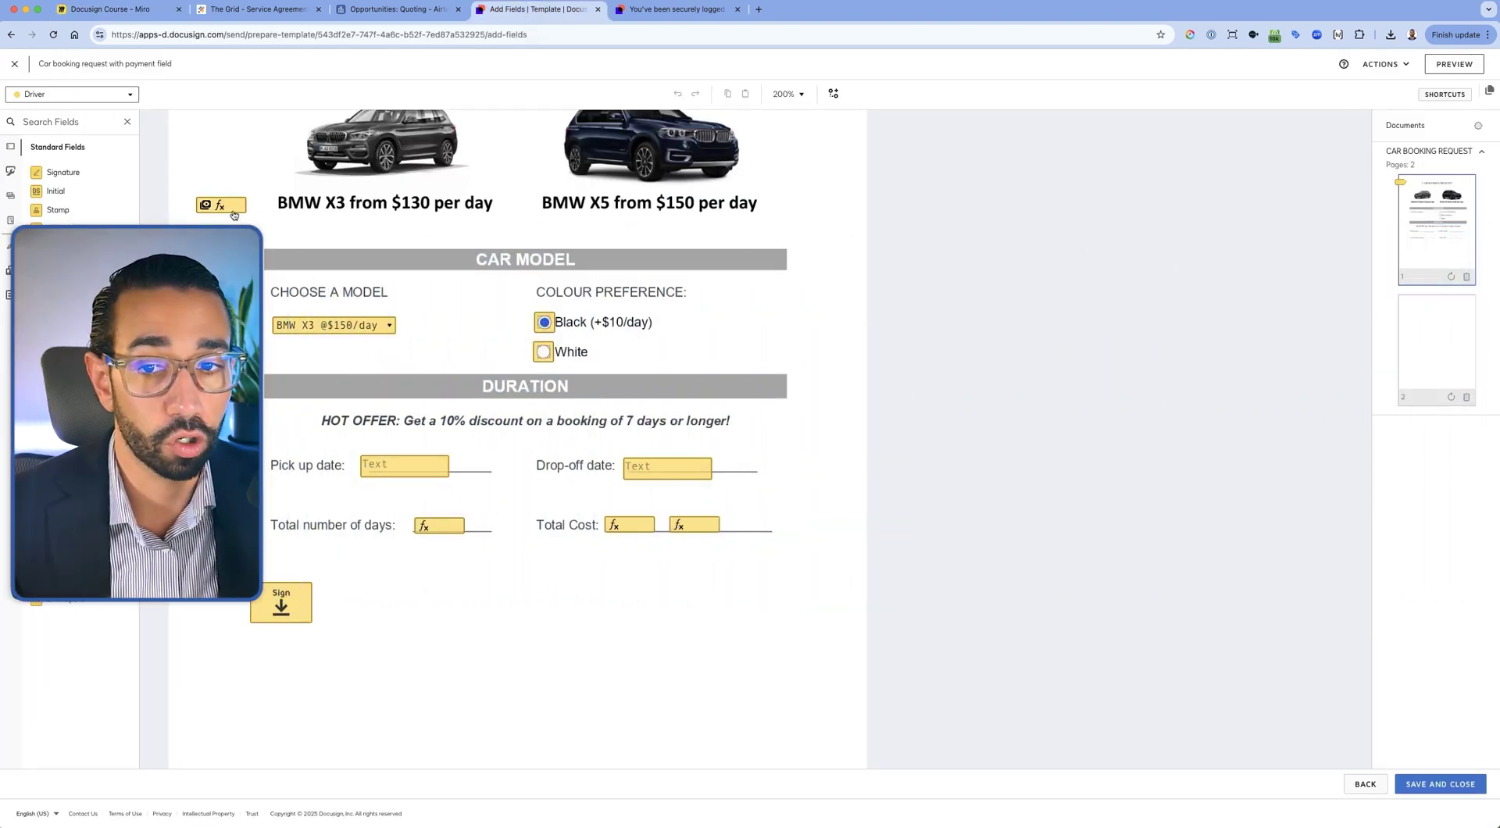
# Show the payment item's properties: collect payment, Solusign Stripe gateway, formula-based USD amount
pyautogui.click(229, 209)
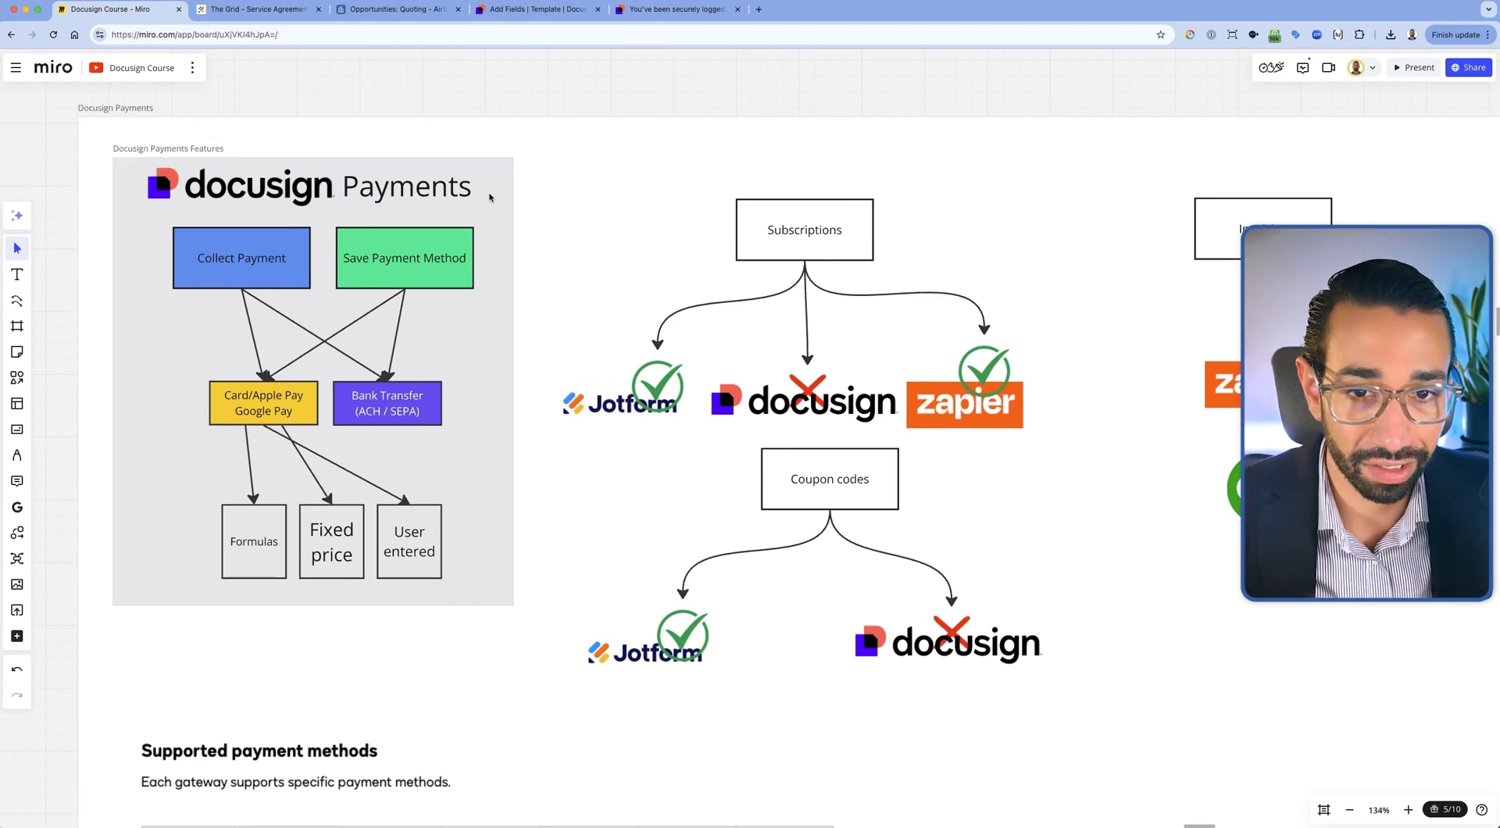
# Select the Docusign Payments frame on the Miro course board
pyautogui.click(449, 189)
pyautogui.click(520, 191)
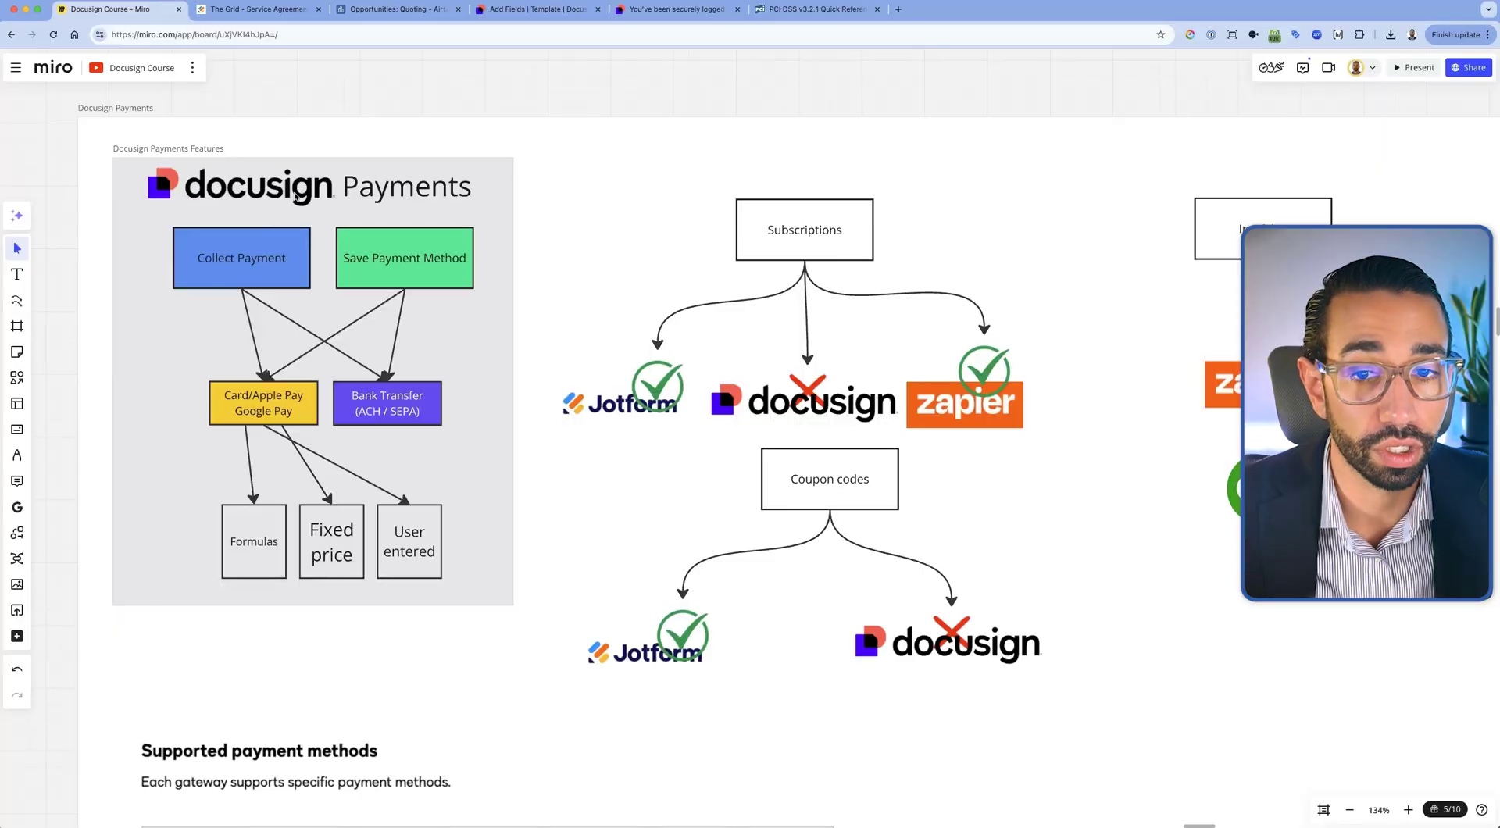
# Select the Docusign Payments header on the Miro board
pyautogui.click(251, 192)
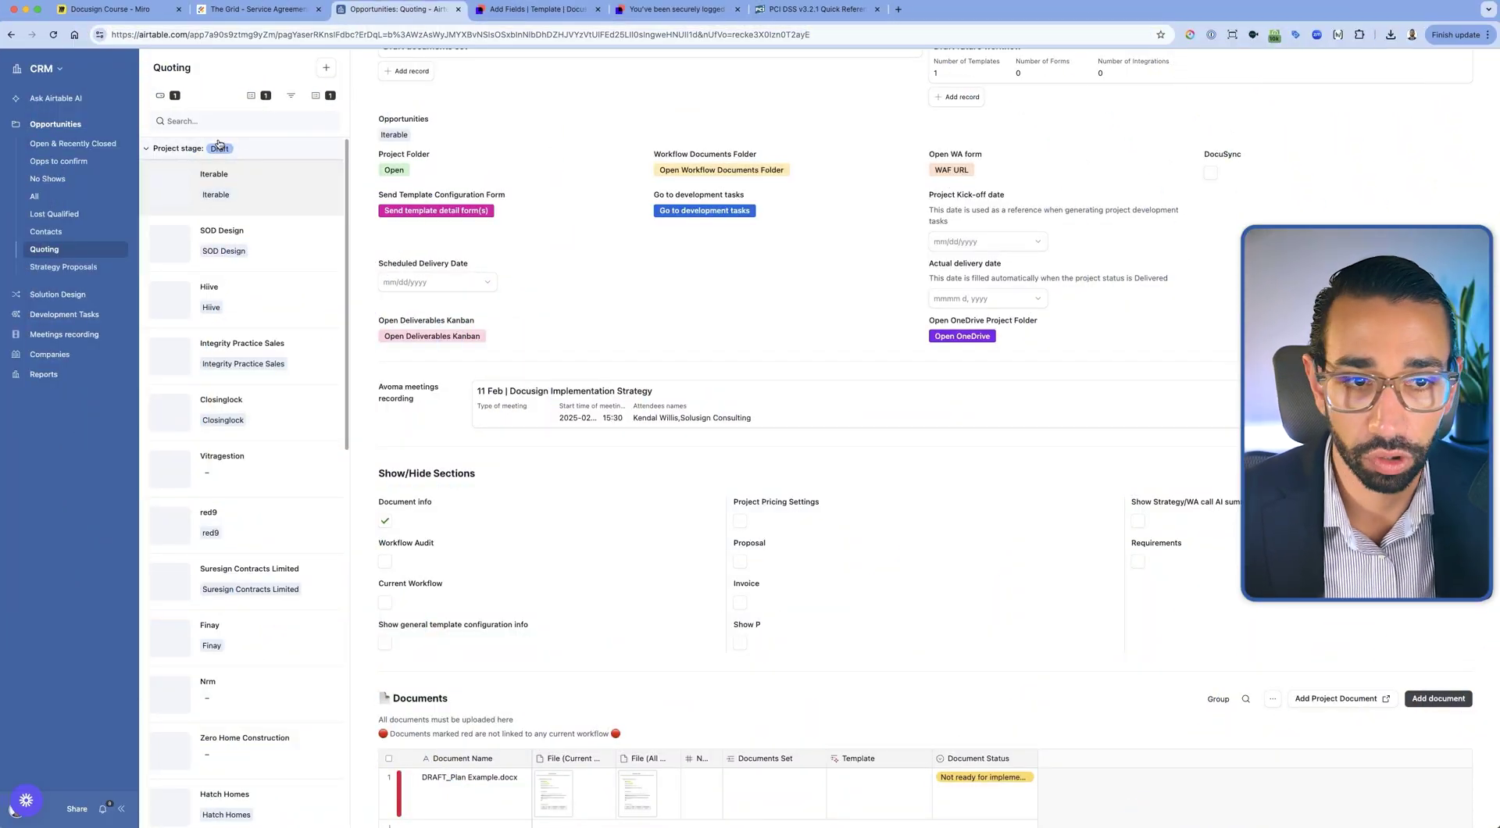
# Zoom the Iterable record to 125%, switch on its Proposal section, and create the proposal
pyautogui.scroll(6, 591, 180)
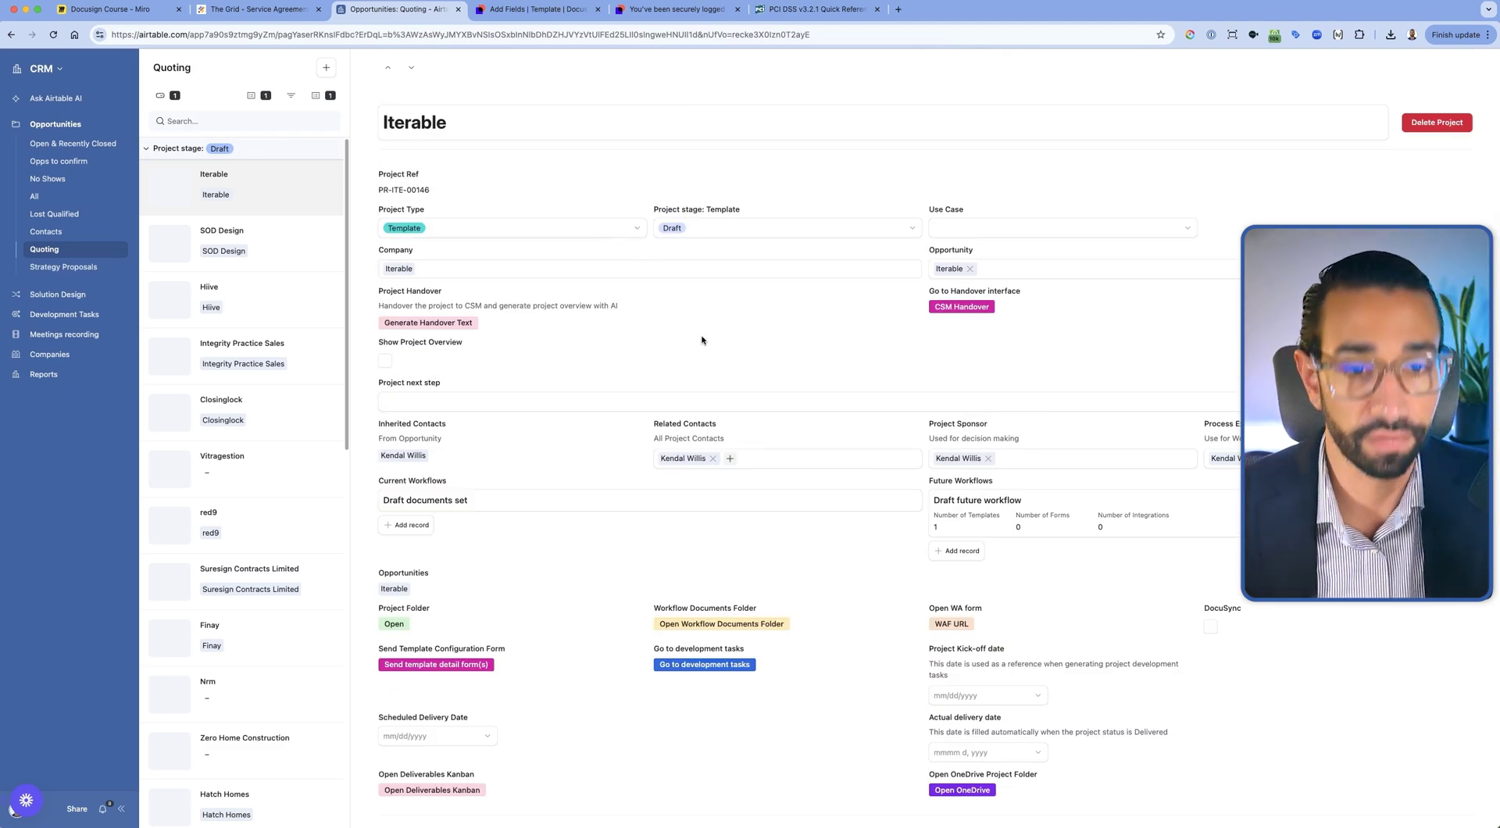
pyautogui.press('super+equal')
pyautogui.press('super+equal')
pyautogui.scroll(-5, 820, 422)
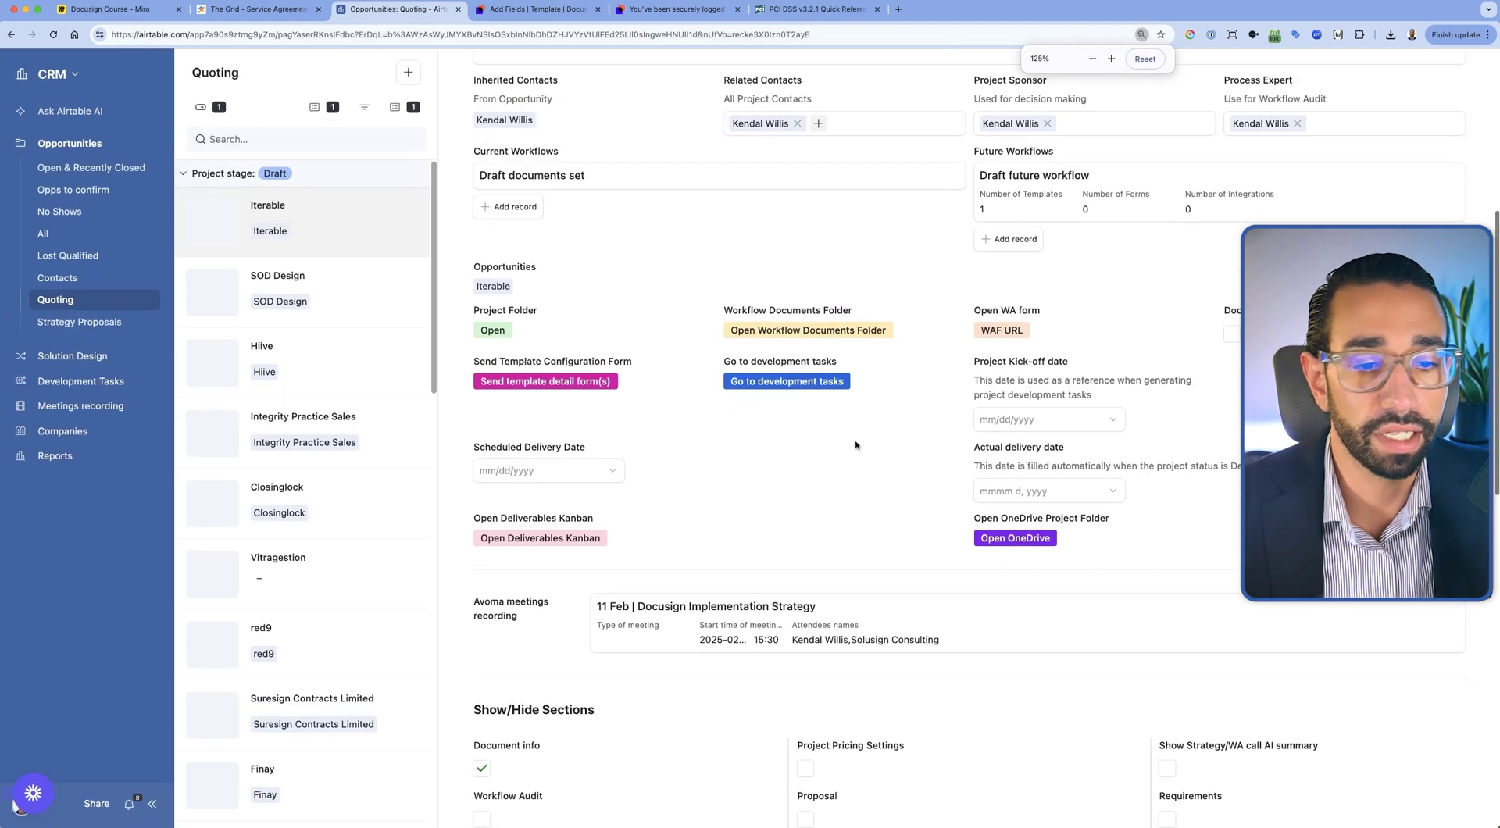
pyautogui.scroll(-5, 855, 446)
pyautogui.click(806, 473)
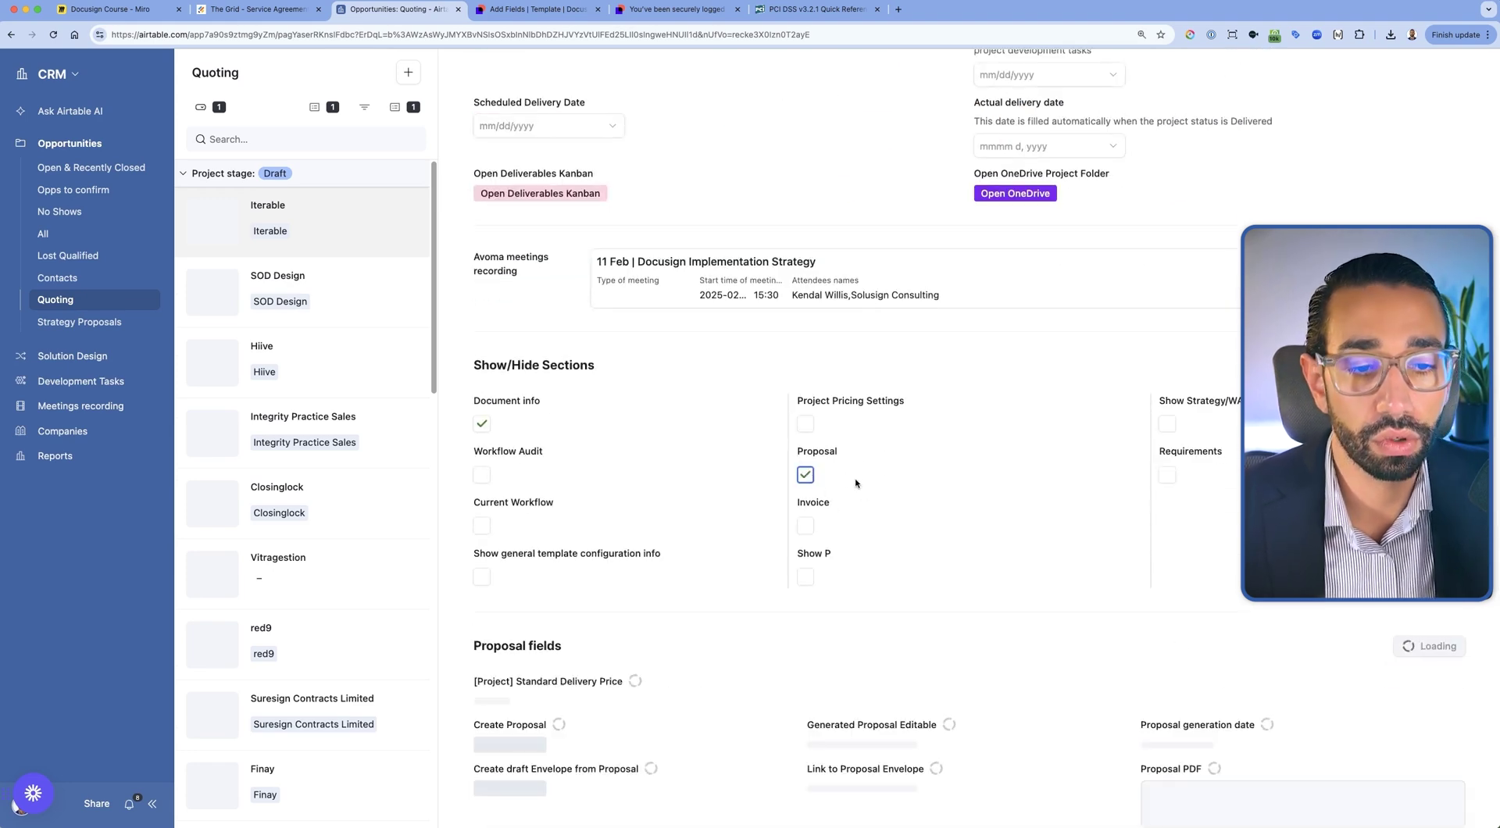
pyautogui.scroll(-5, 751, 414)
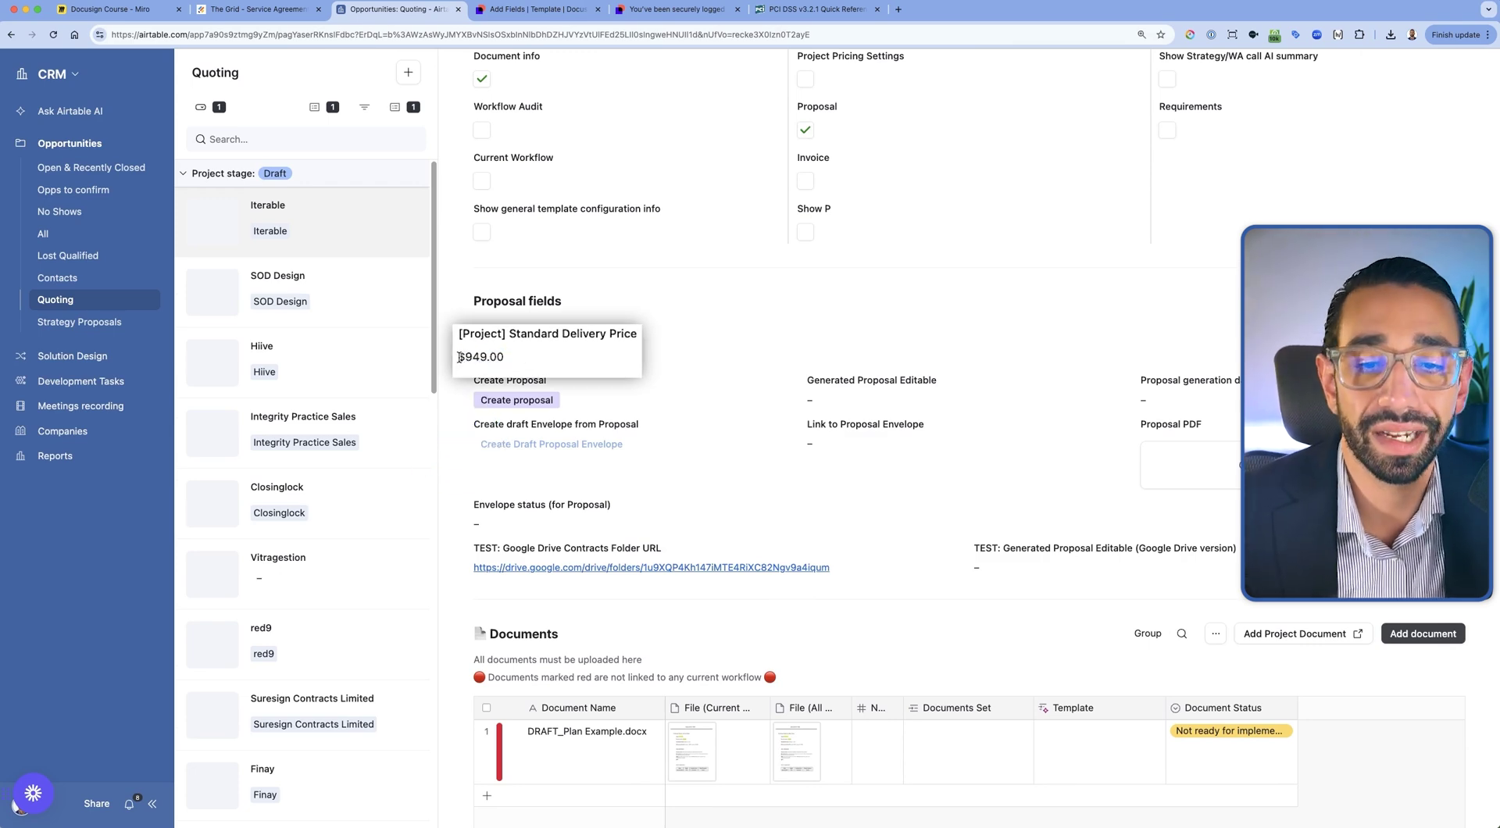
pyautogui.click(534, 400)
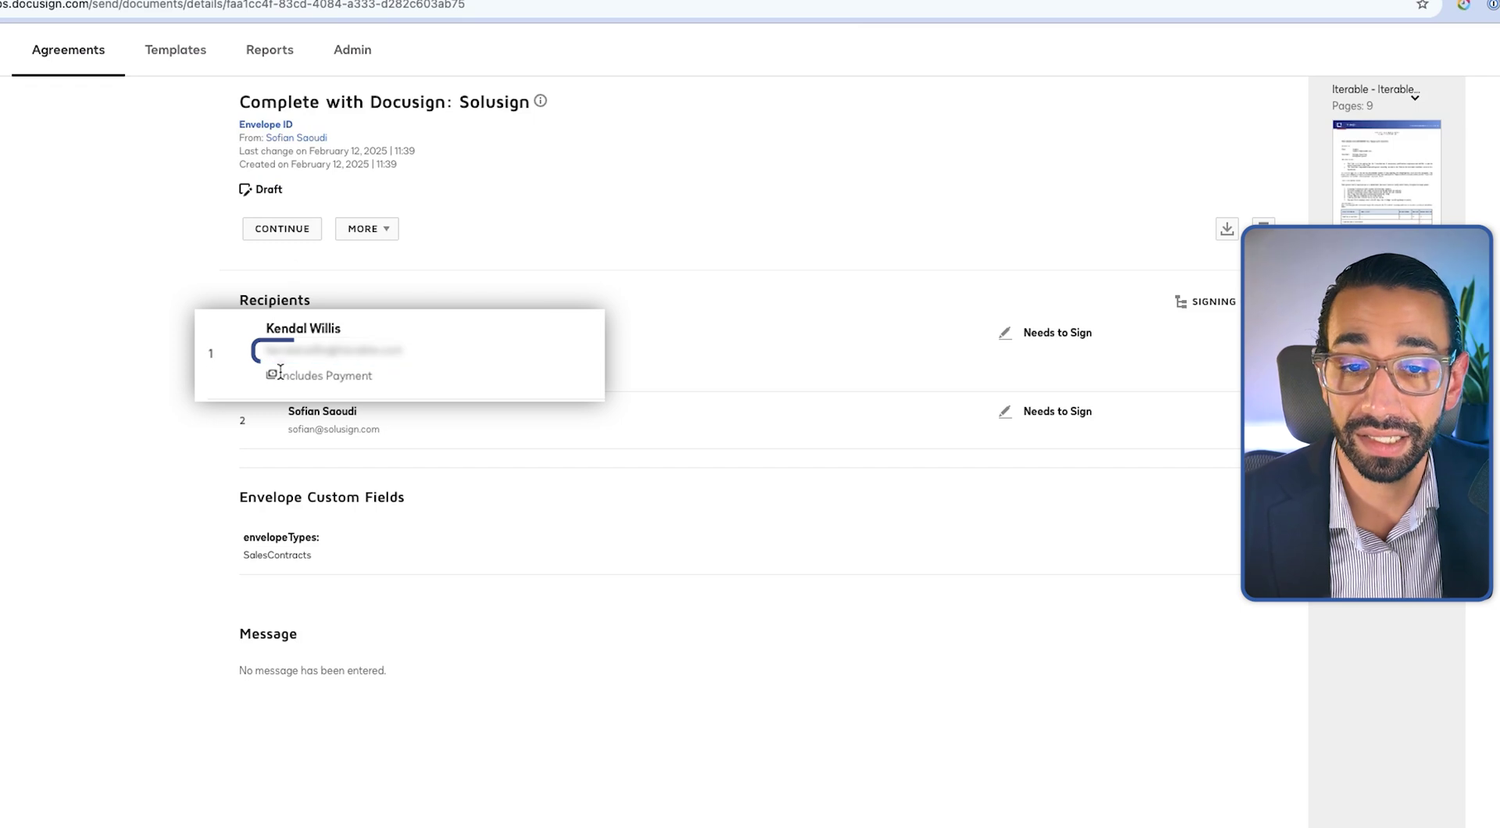
# Open the draft proposal envelope in the field editor and inspect the 949 text field's data label
pyautogui.click(284, 228)
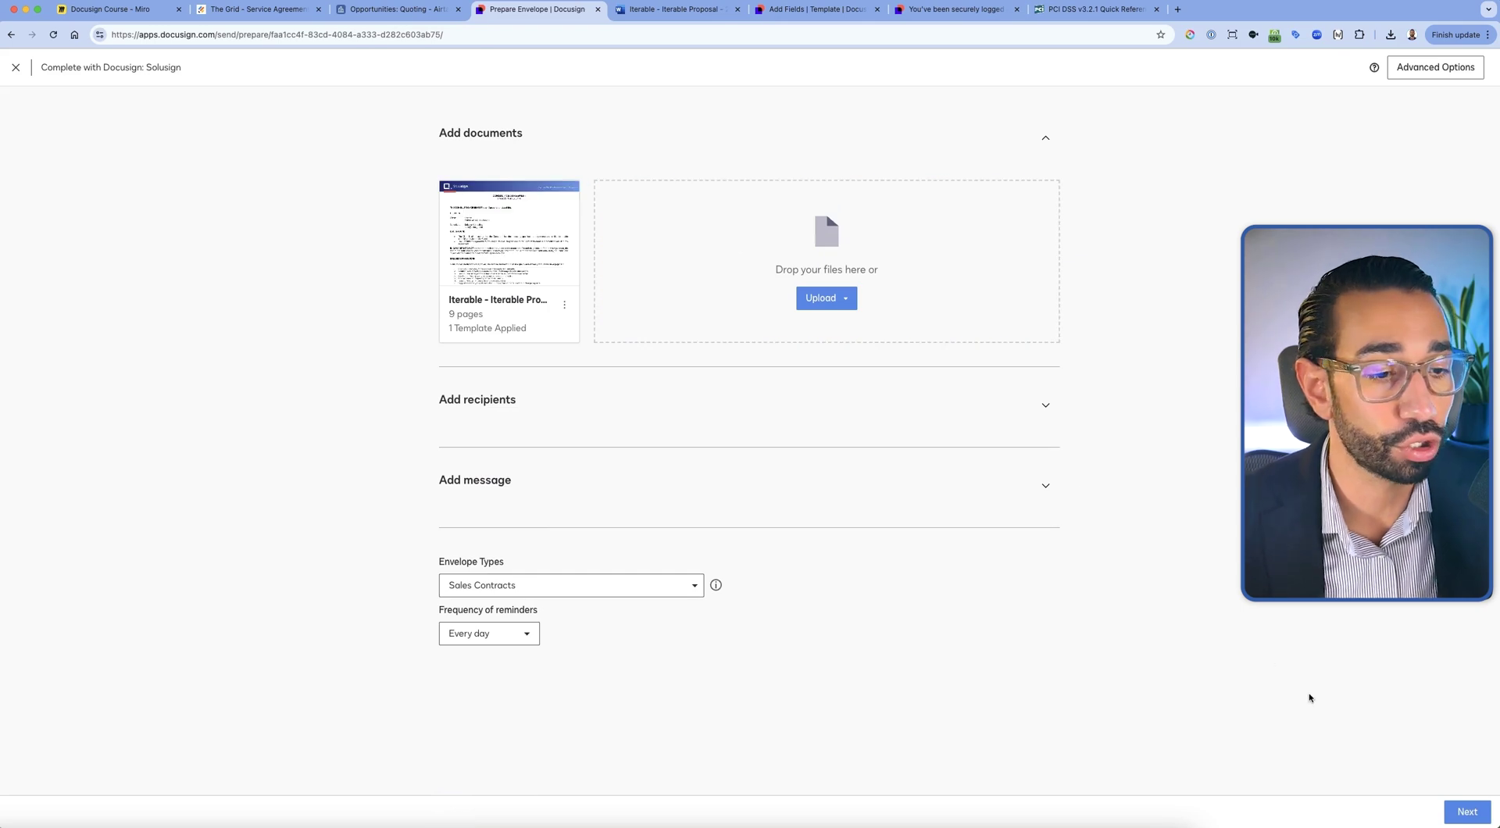
pyautogui.click(1467, 812)
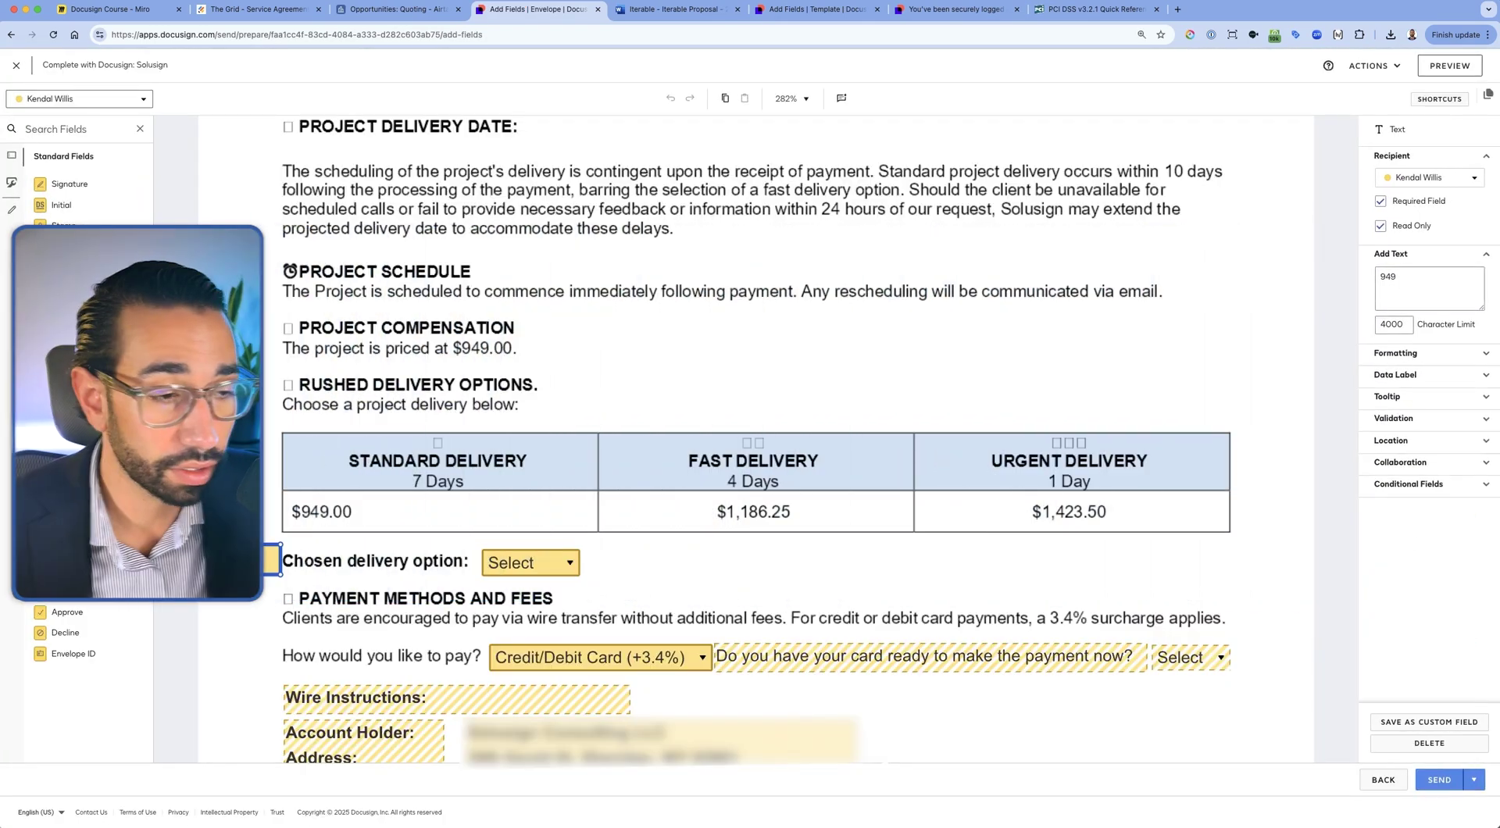
pyautogui.click(1395, 374)
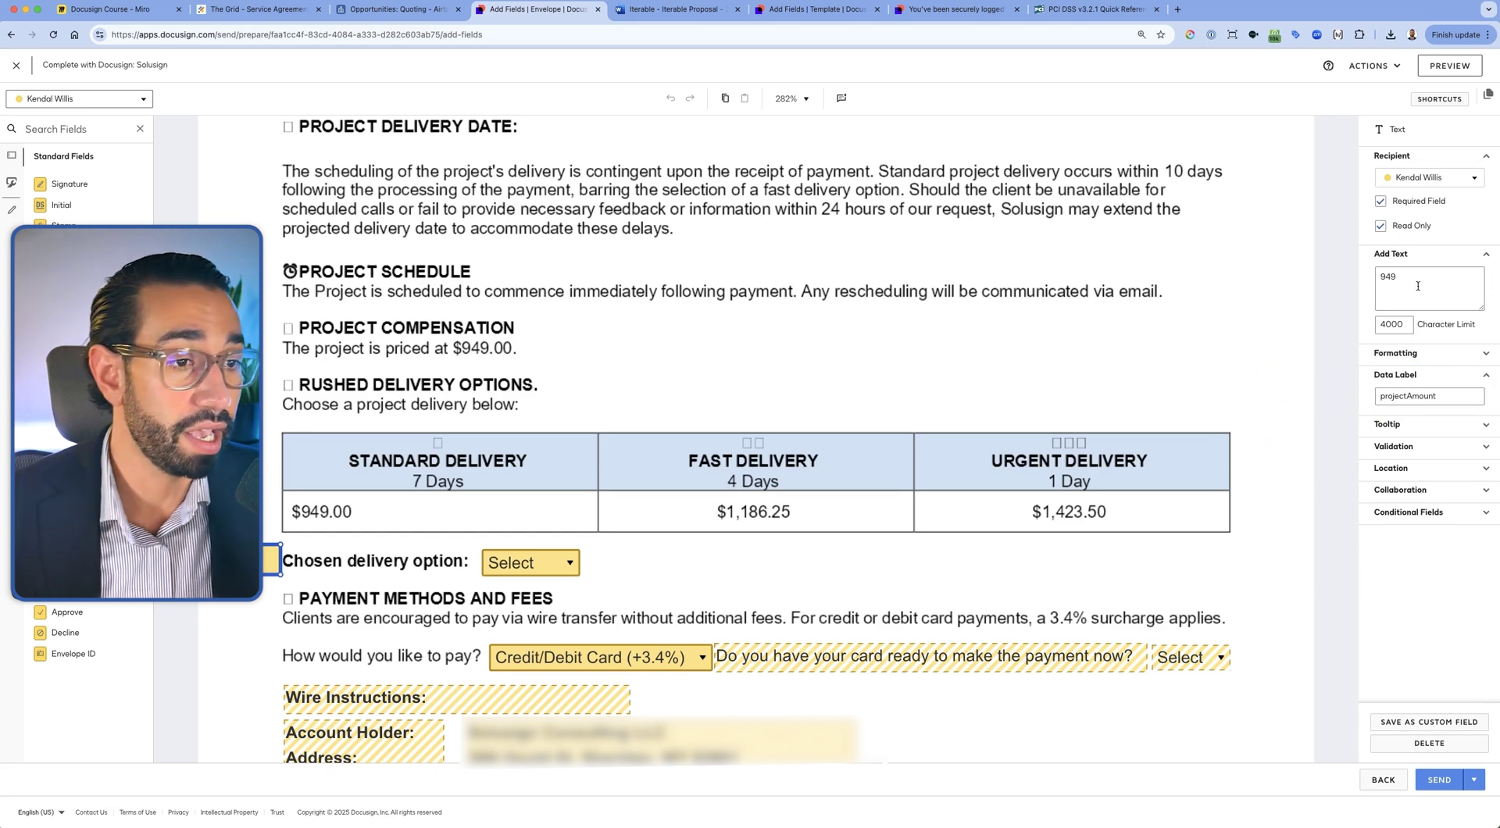
pyautogui.doubleClick(1380, 276)
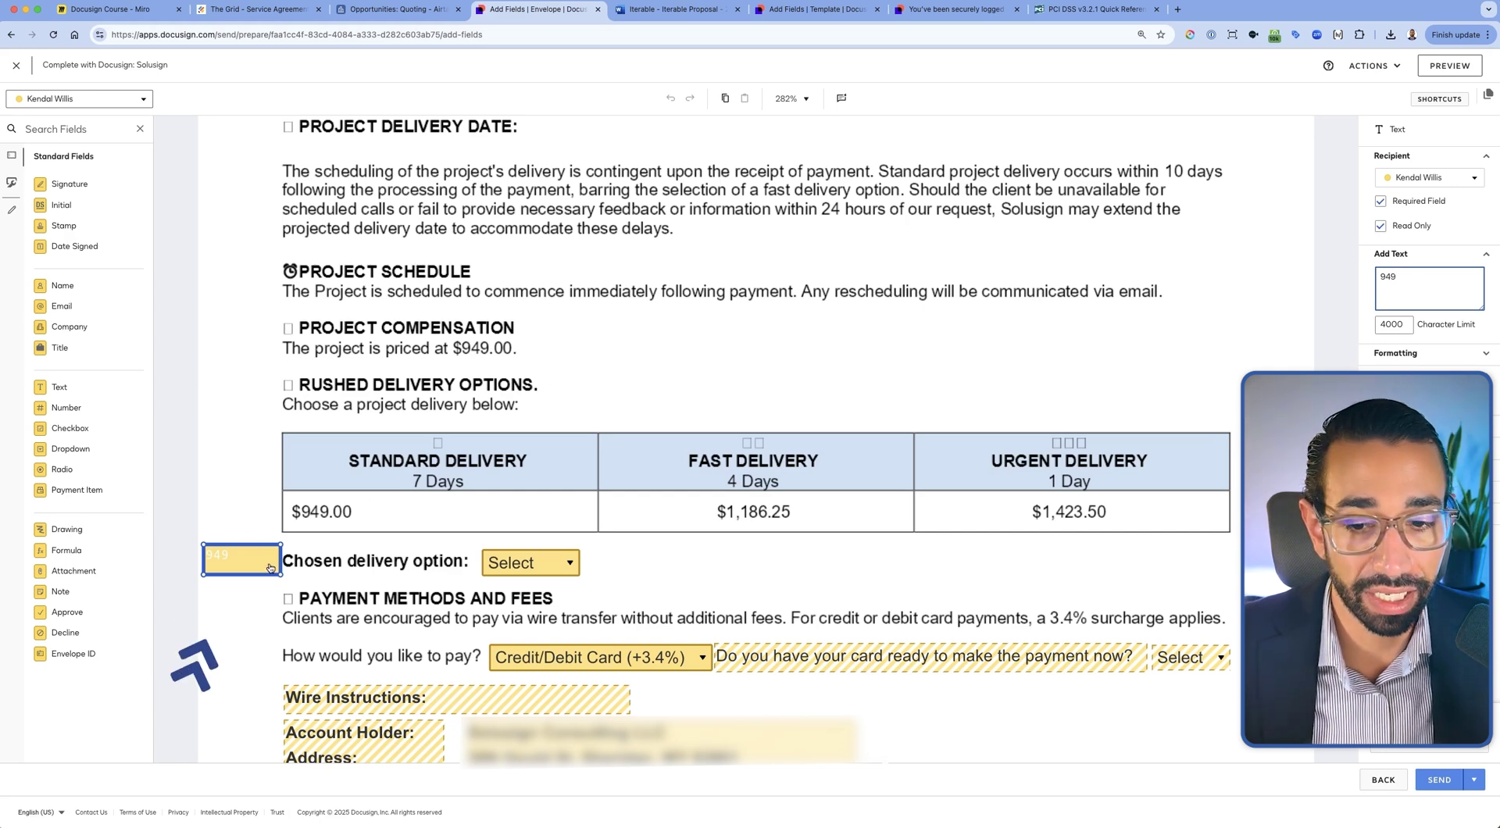
# Select the payment item field to view its [projectAmount] * 1.034 formula
pyautogui.scroll(-5, 440, 517)
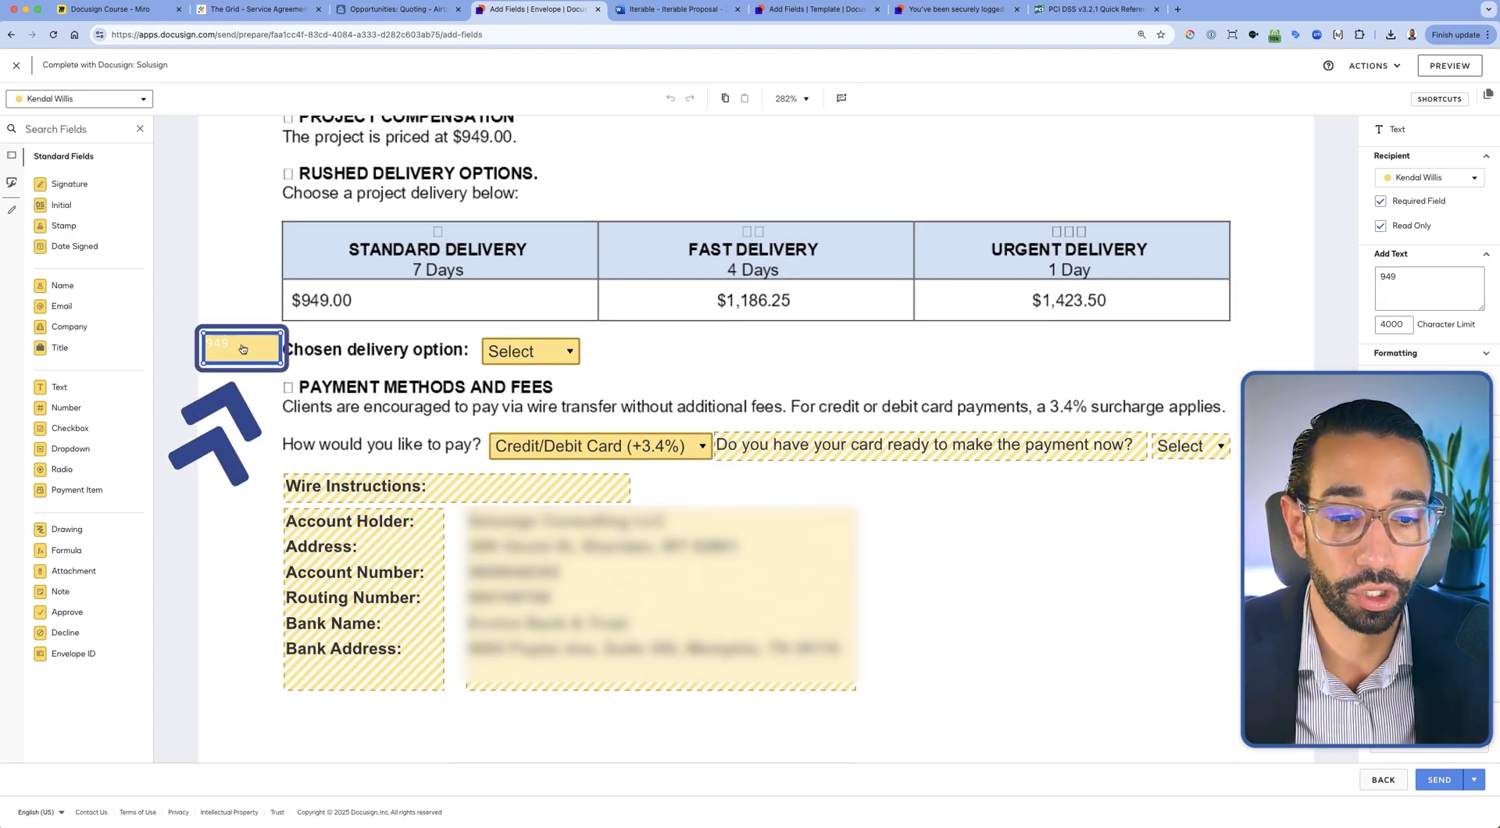
pyautogui.scroll(-3, 542, 399)
pyautogui.scroll(-10, 541, 398)
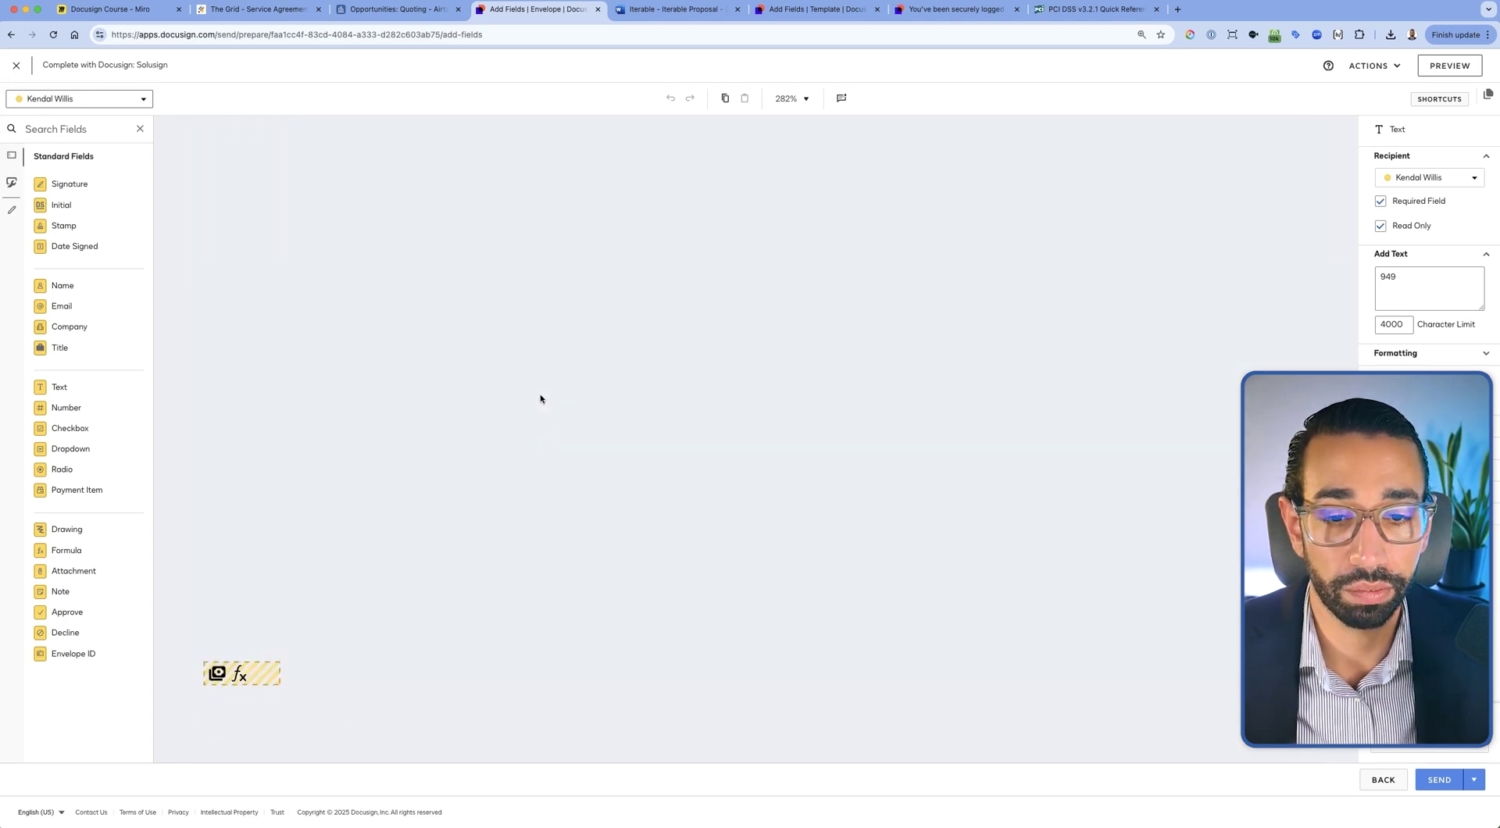
pyautogui.click(275, 381)
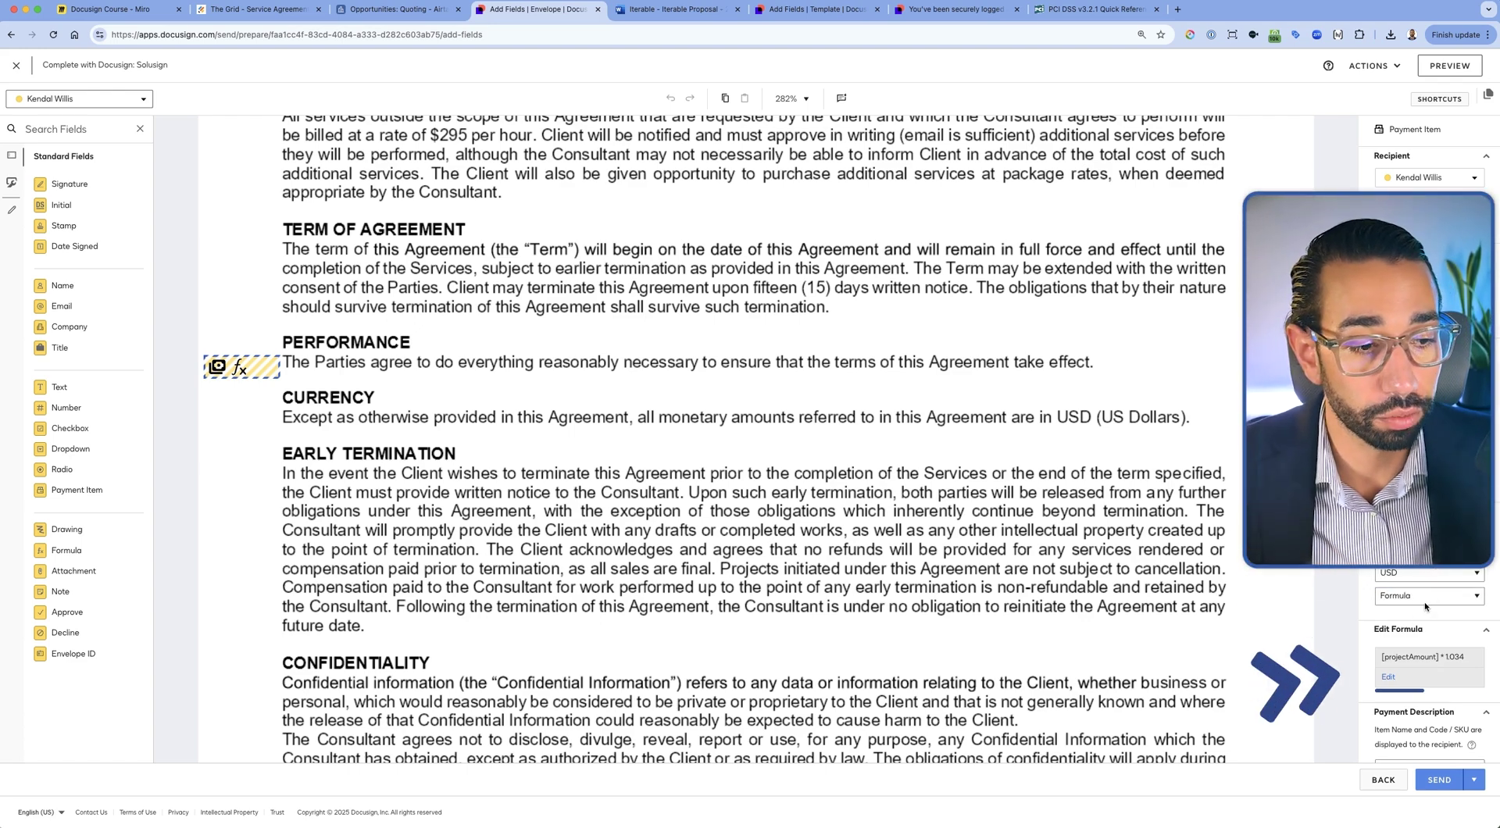
pyautogui.click(1389, 676)
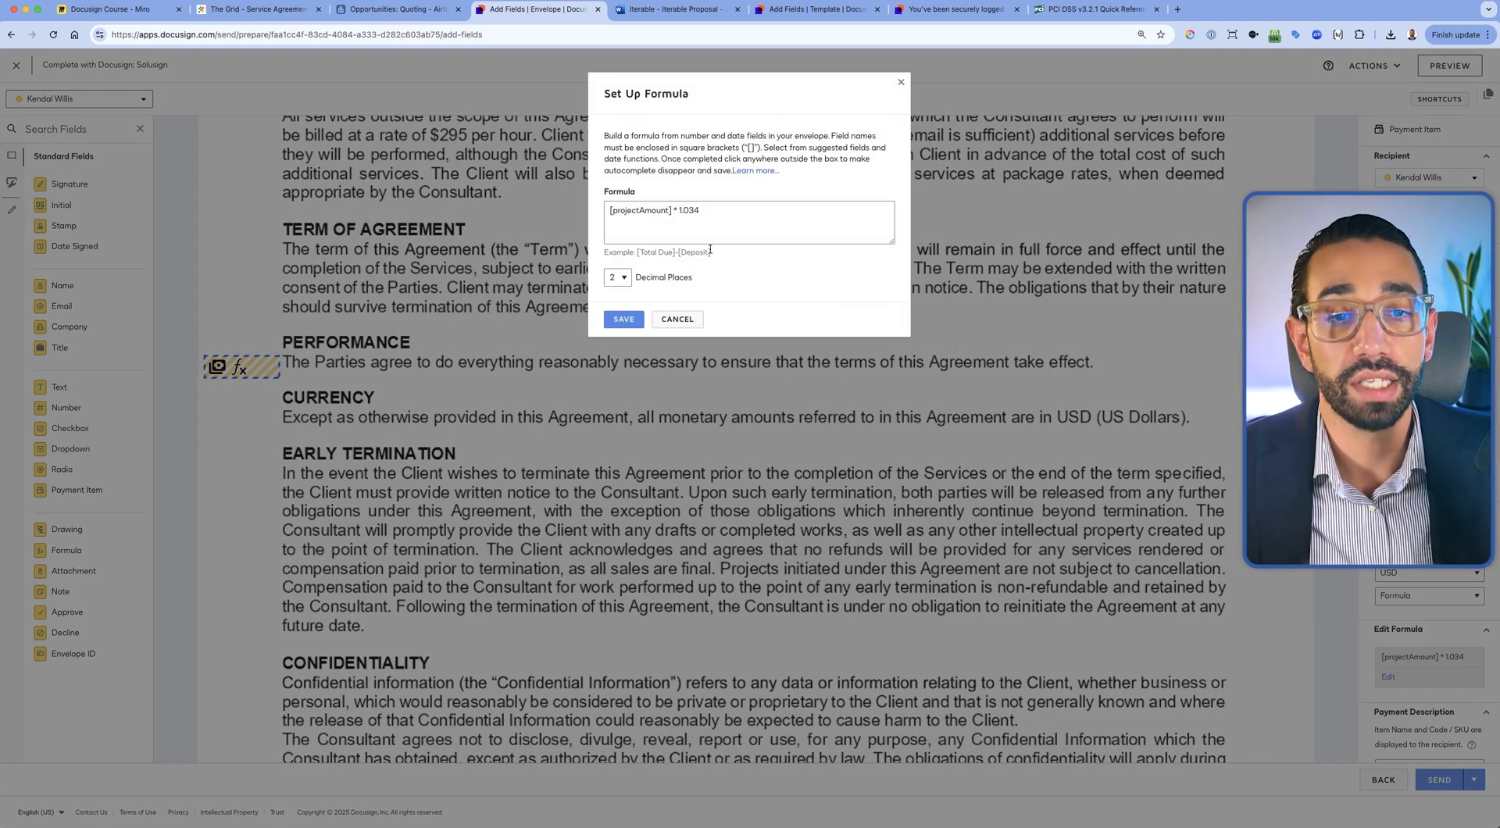
pyautogui.click(678, 319)
pyautogui.click(583, 266)
pyautogui.scroll(10, 583, 266)
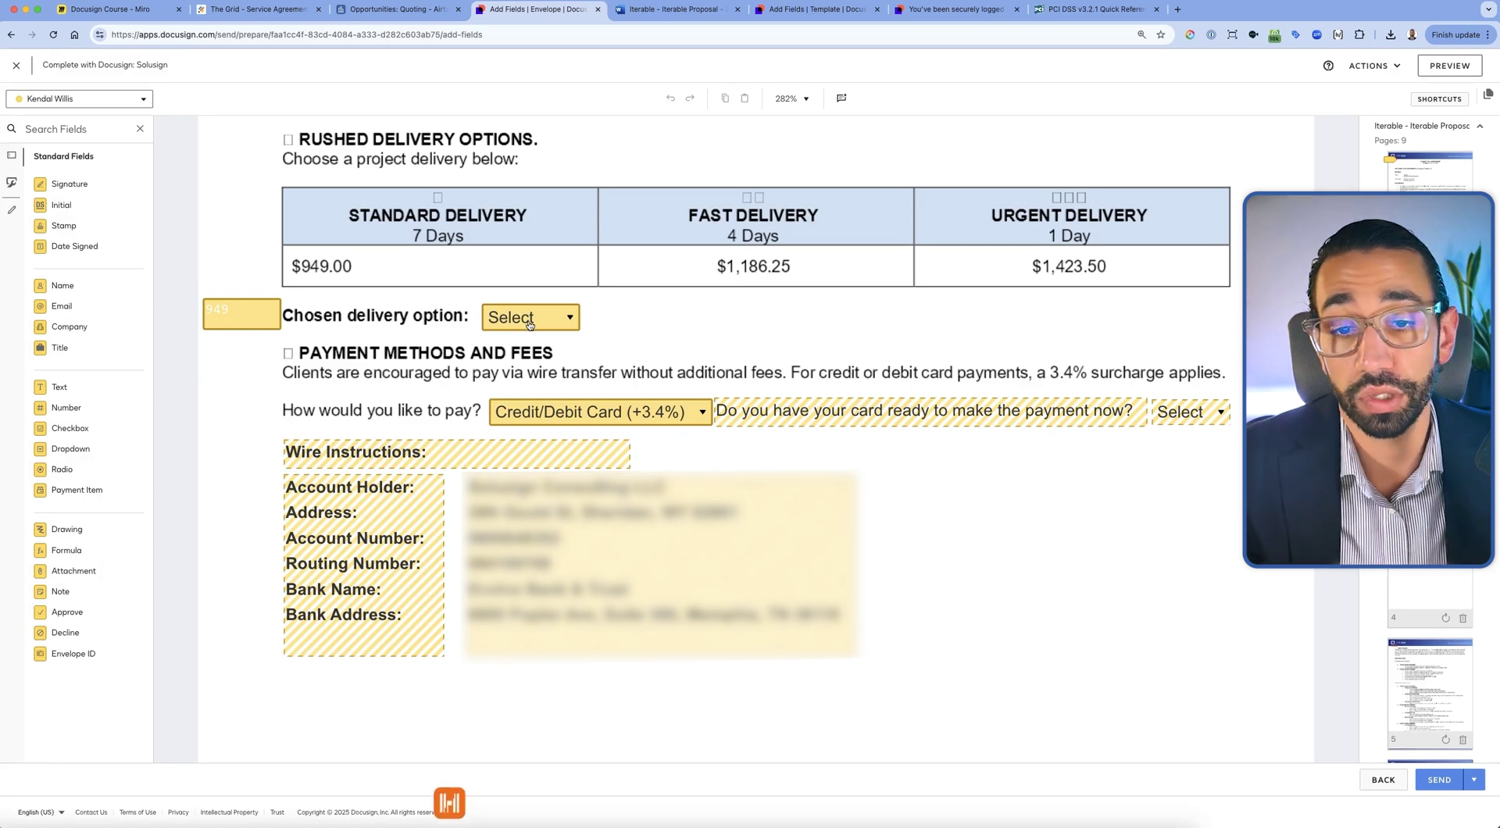
pyautogui.click(650, 417)
pyautogui.click(650, 420)
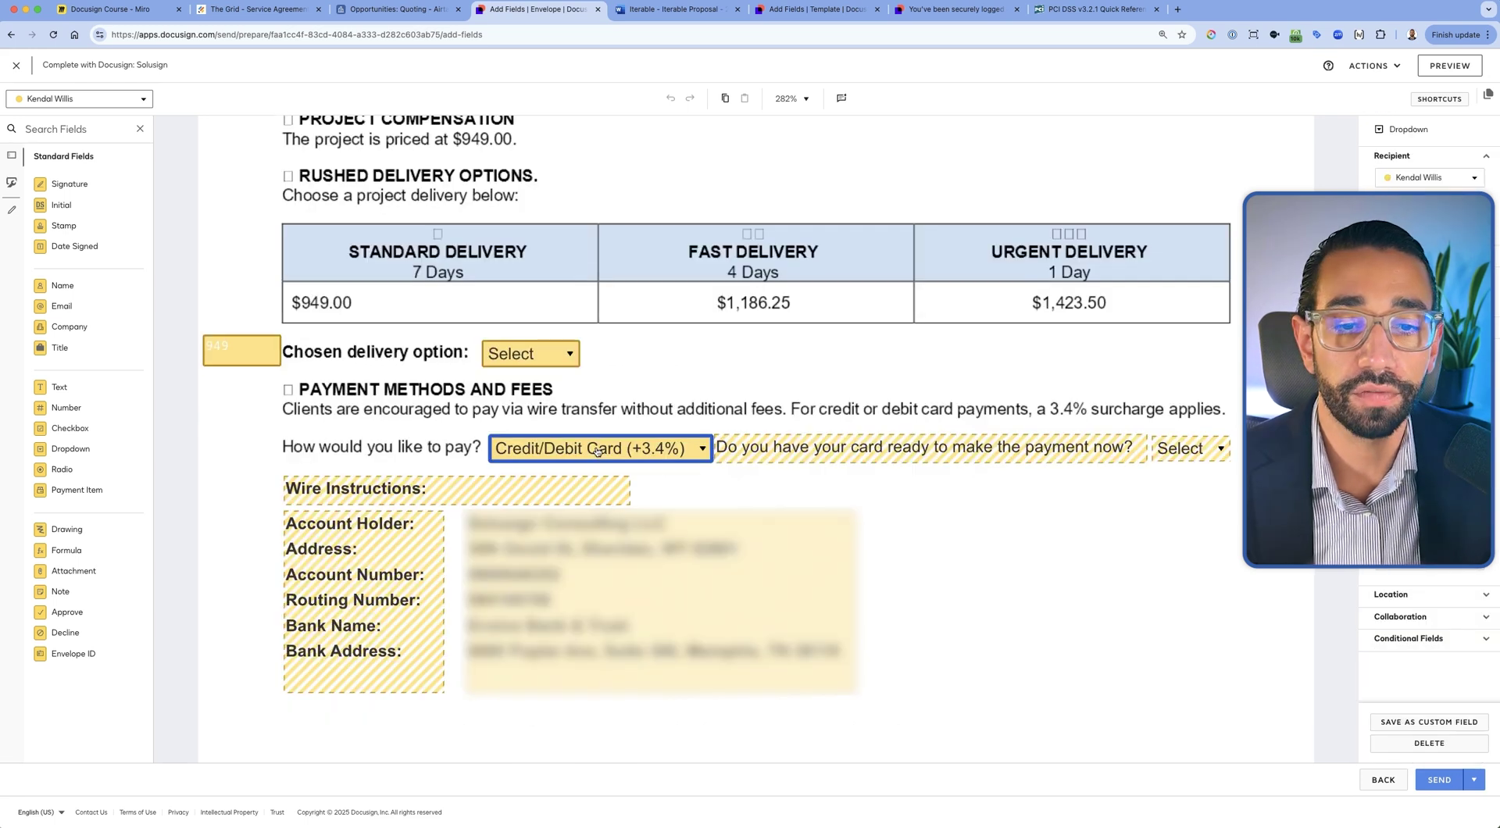
pyautogui.click(597, 462)
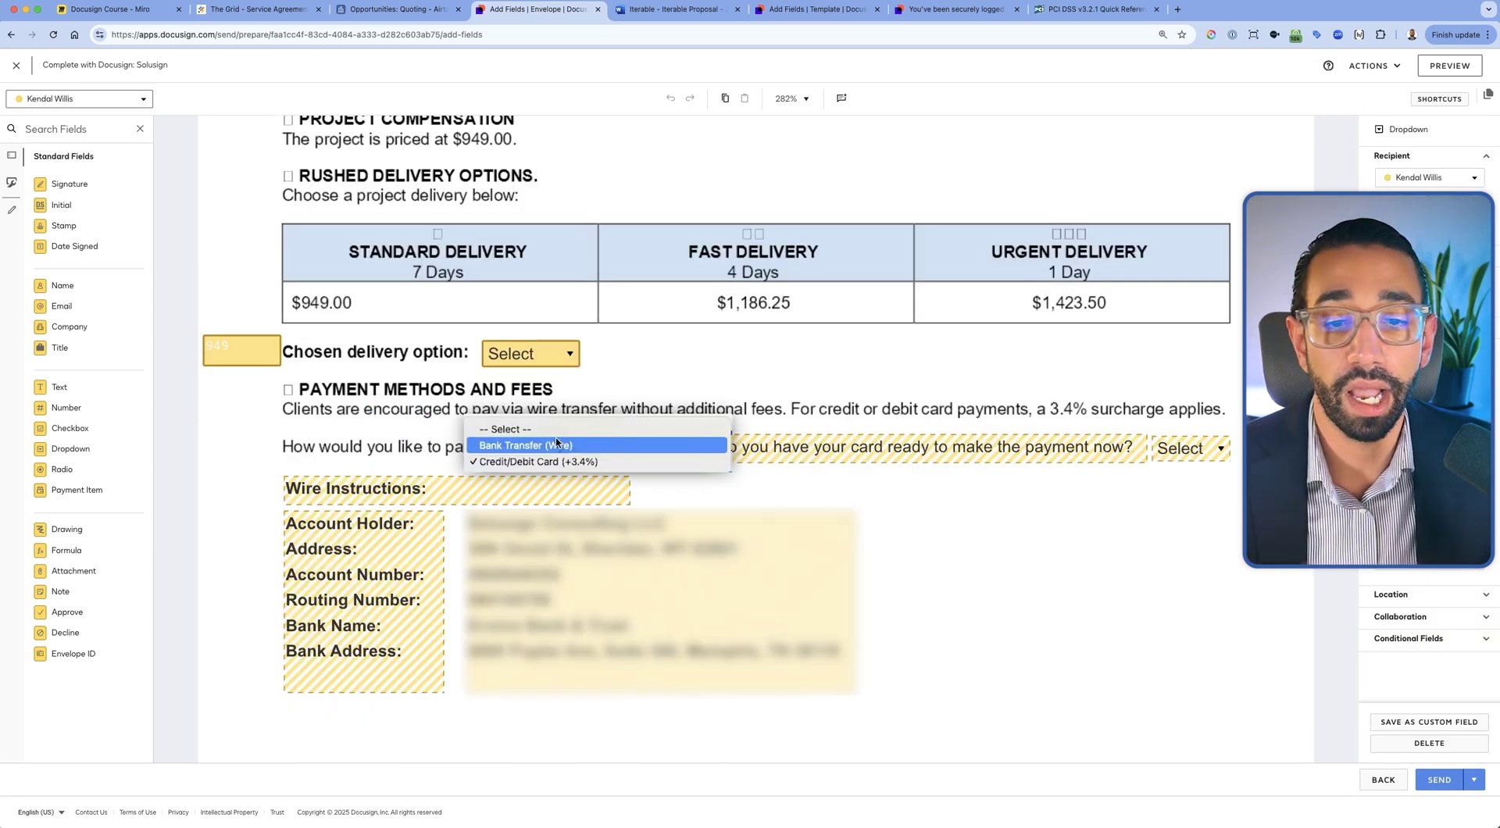
pyautogui.click(498, 462)
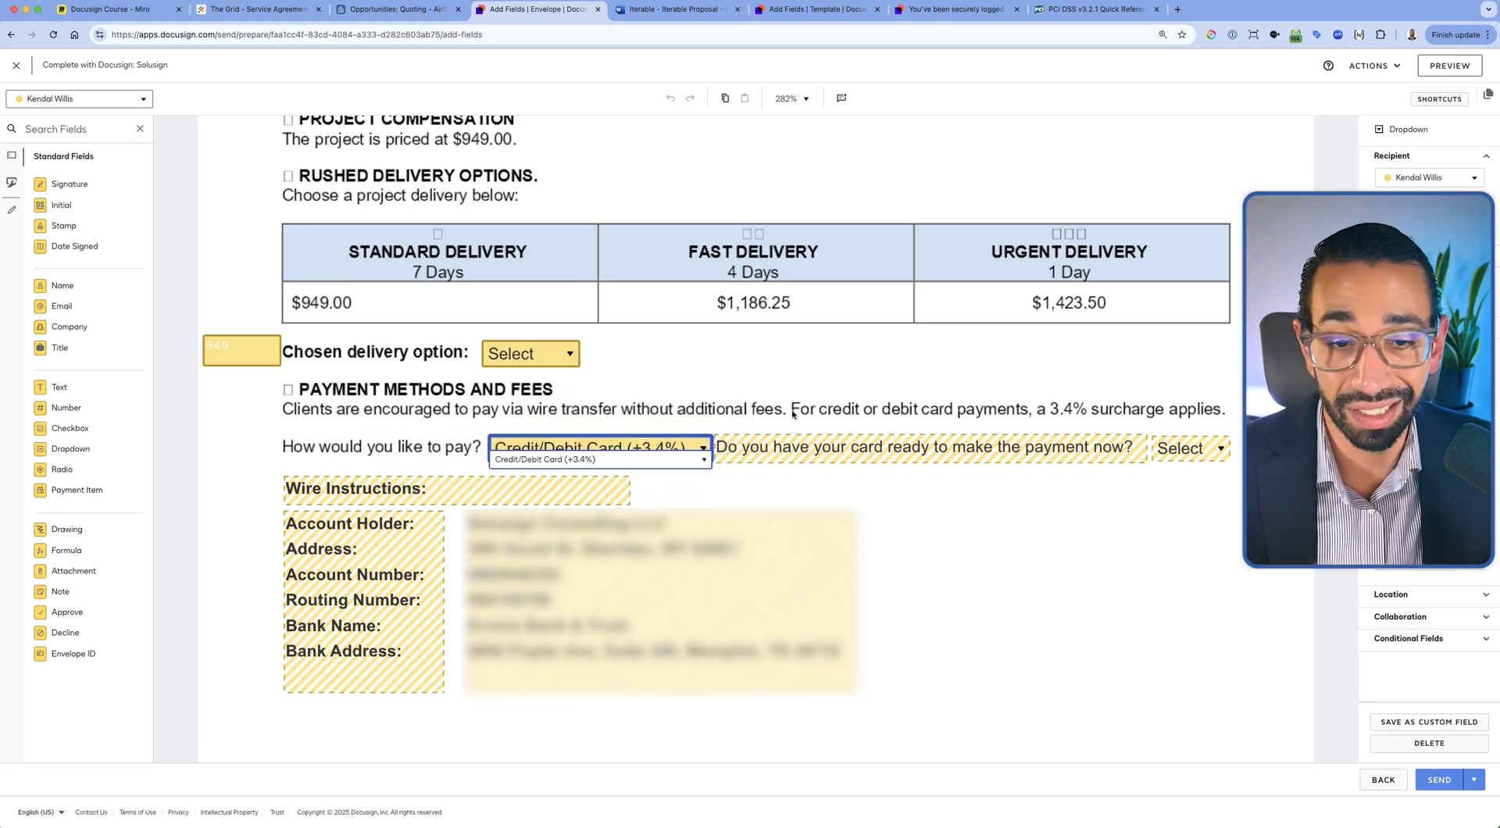
pyautogui.click(792, 414)
pyautogui.scroll(-15, 781, 413)
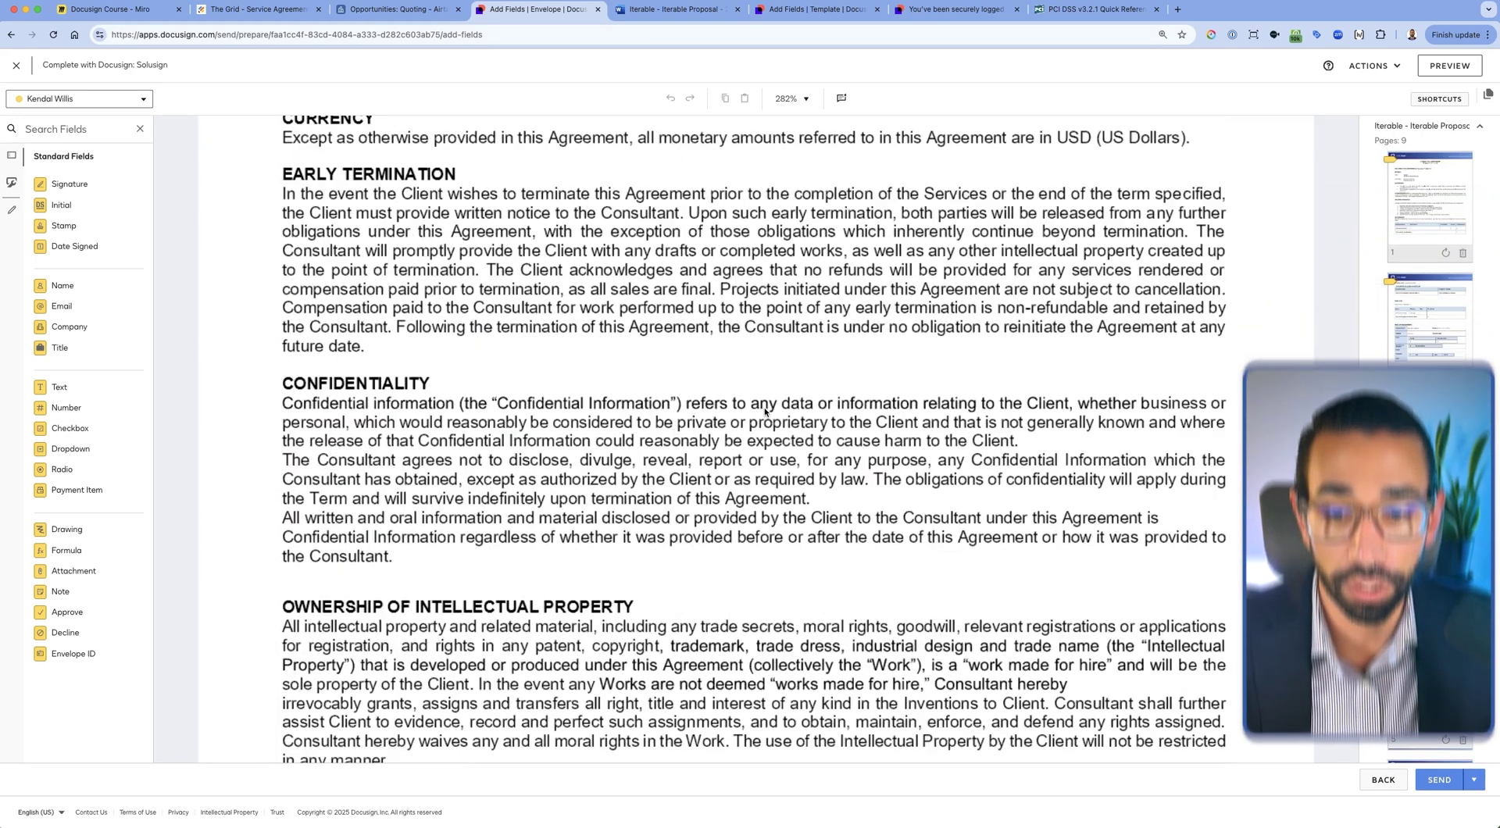
pyautogui.scroll(5, 765, 413)
pyautogui.click(257, 500)
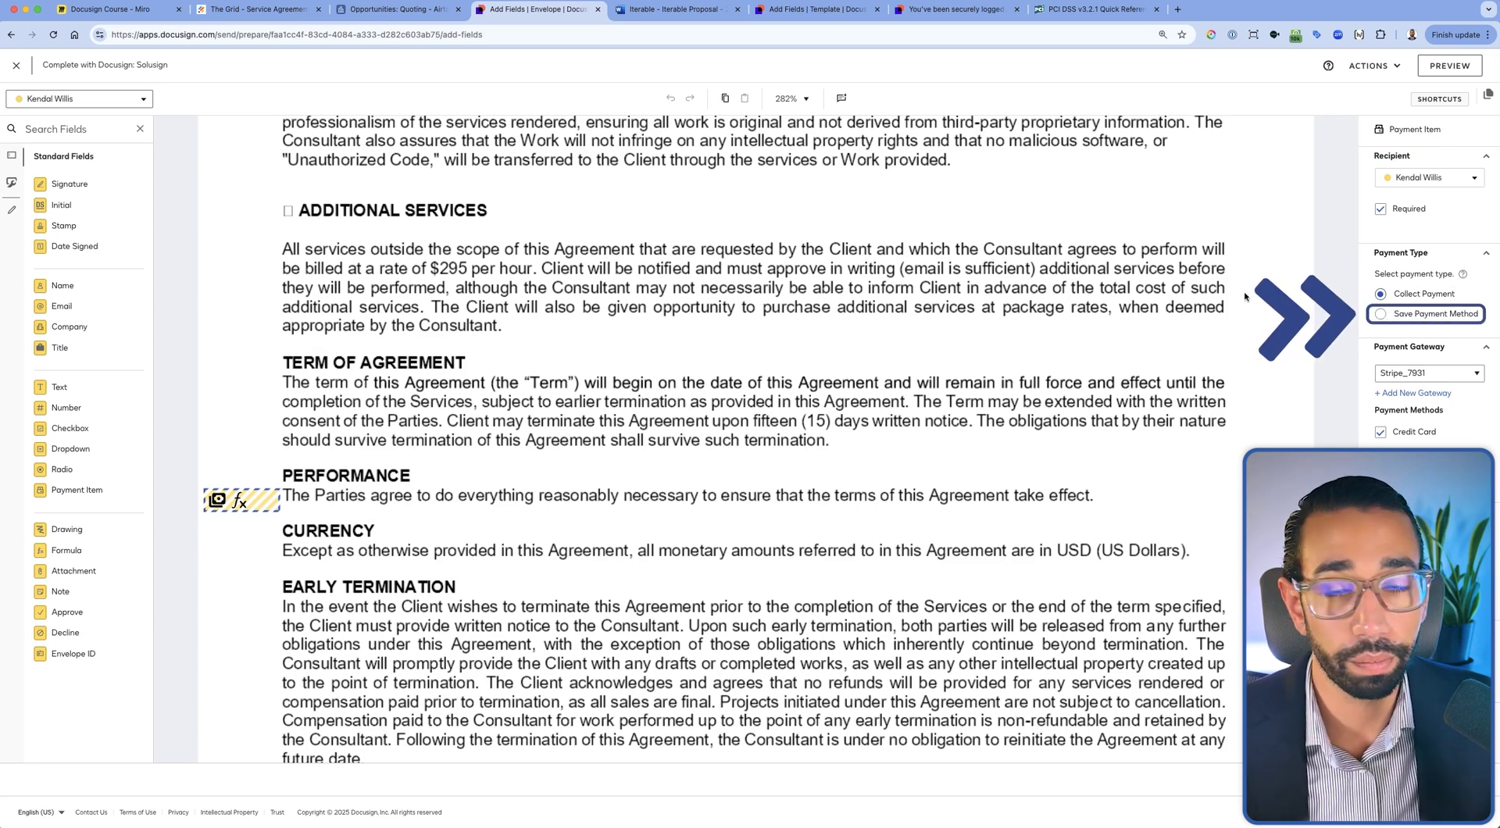
pyautogui.scroll(2, 1329, 705)
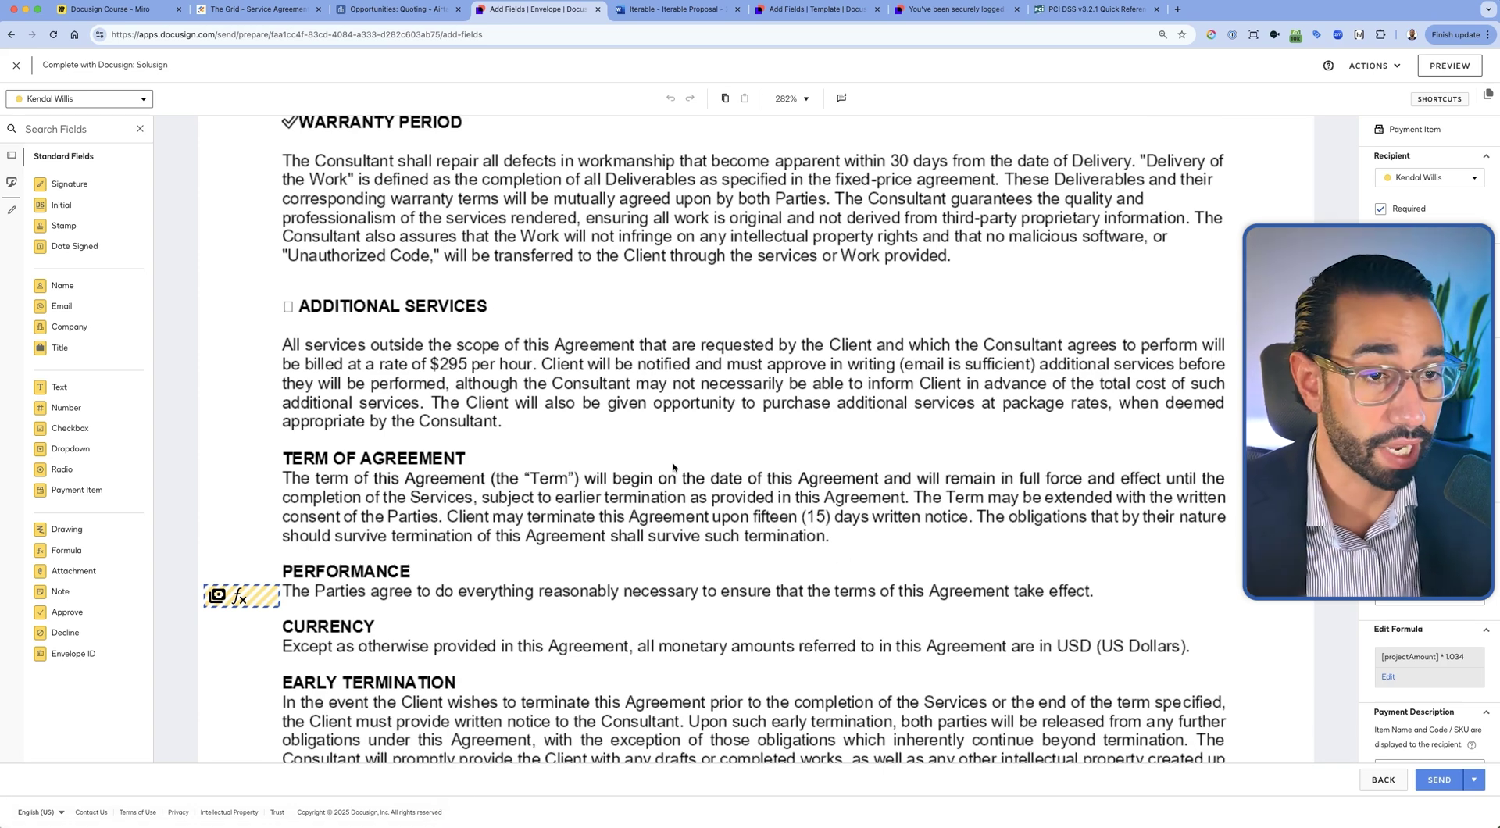
pyautogui.scroll(15, 674, 467)
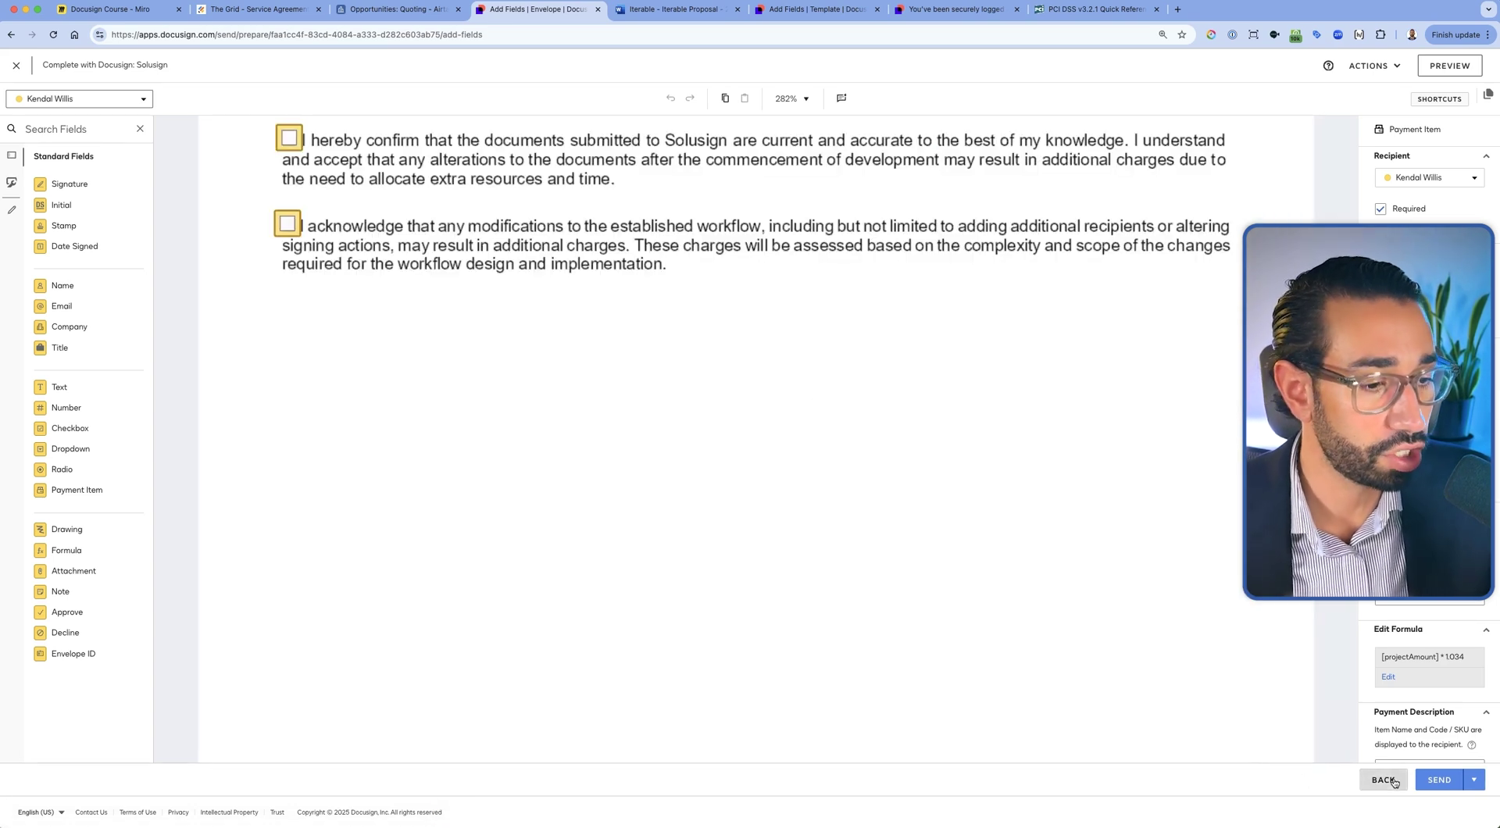
# Change the 949 delivery-option text field on page 6 of the envelope to 1
pyautogui.click(1392, 781)
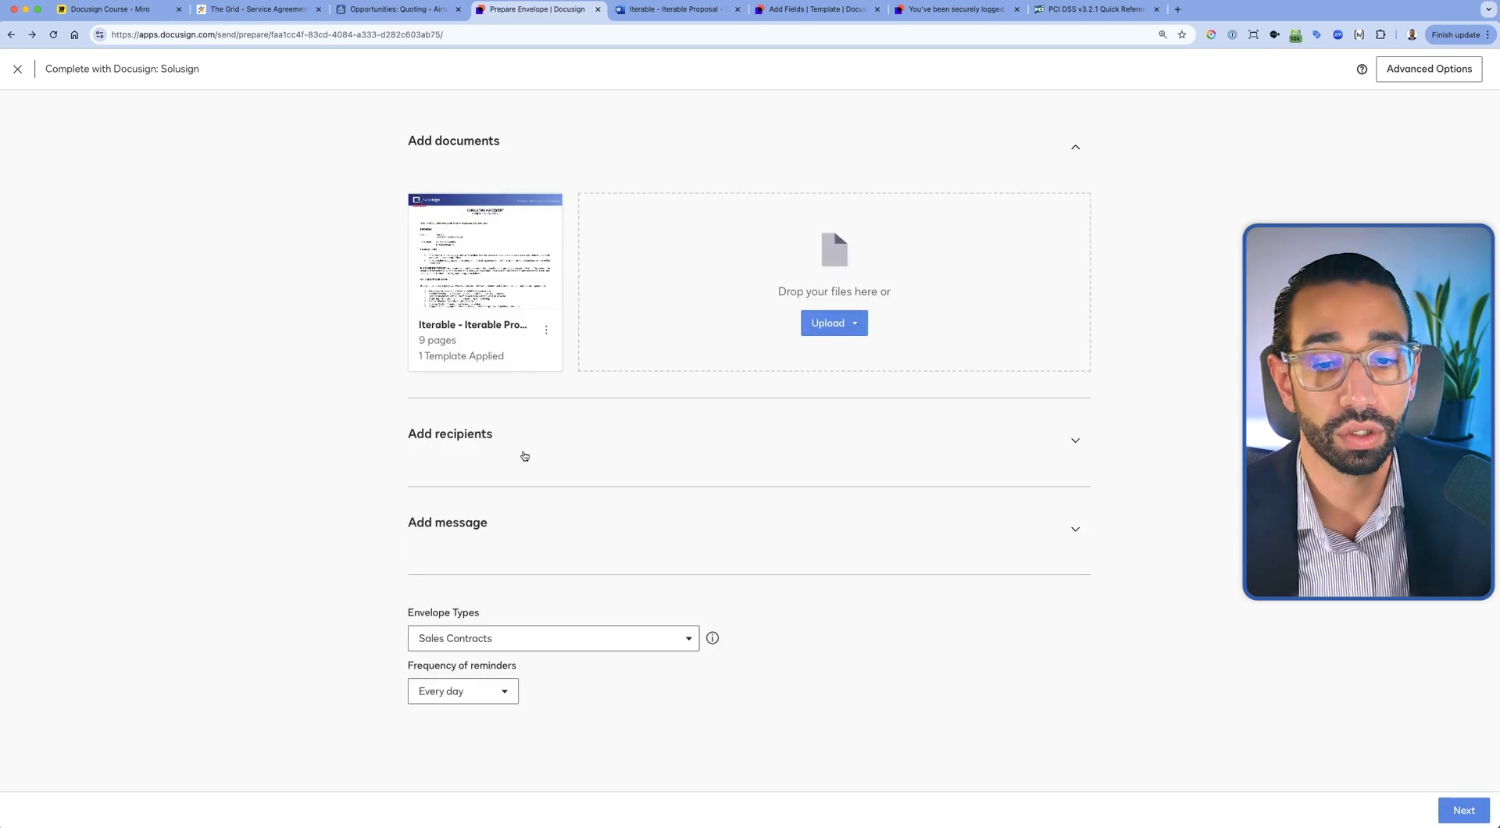
pyautogui.click(524, 456)
pyautogui.scroll(-3, 493, 465)
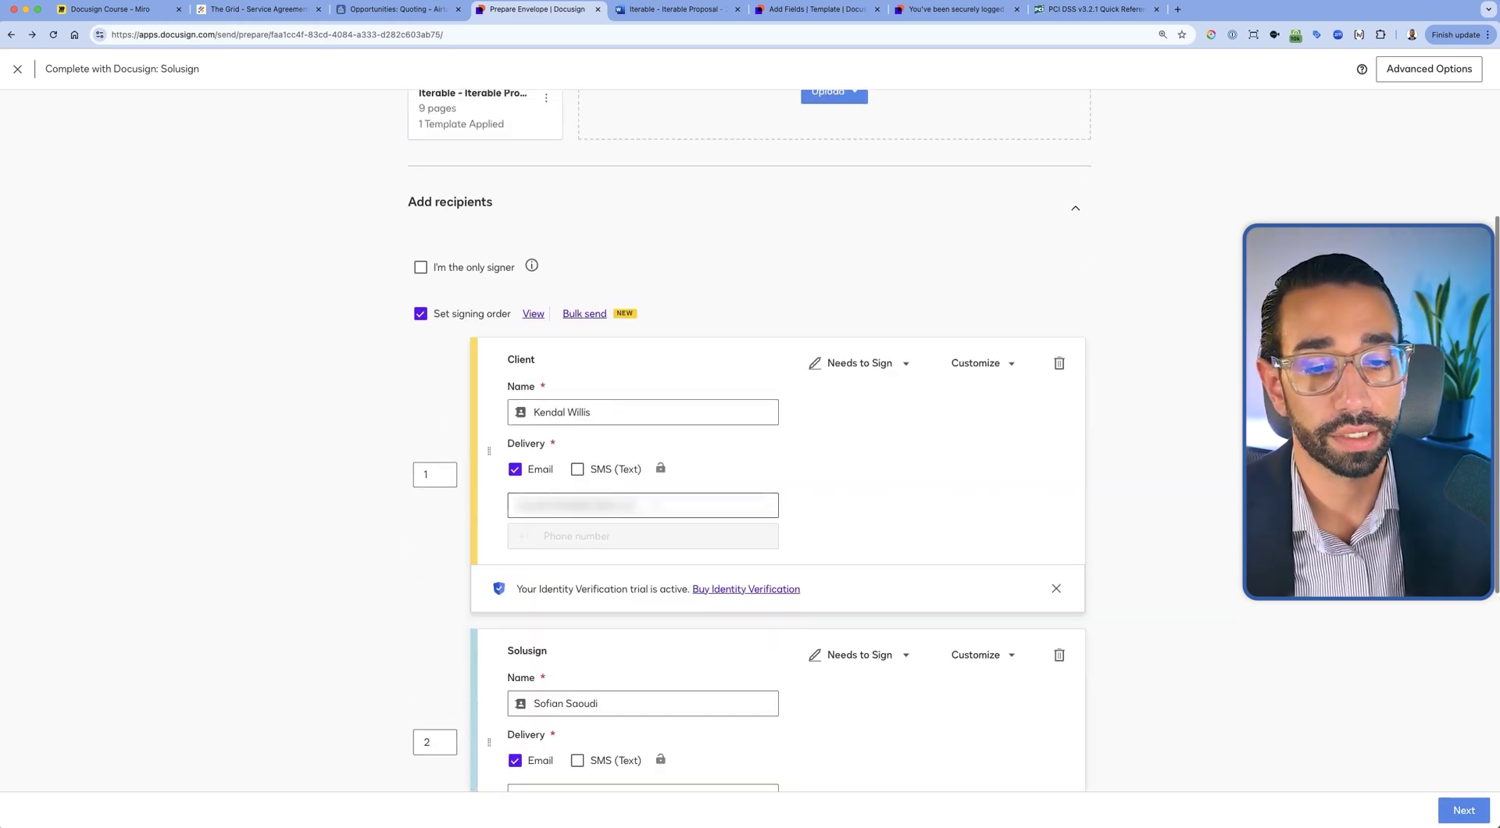
pyautogui.click(1464, 811)
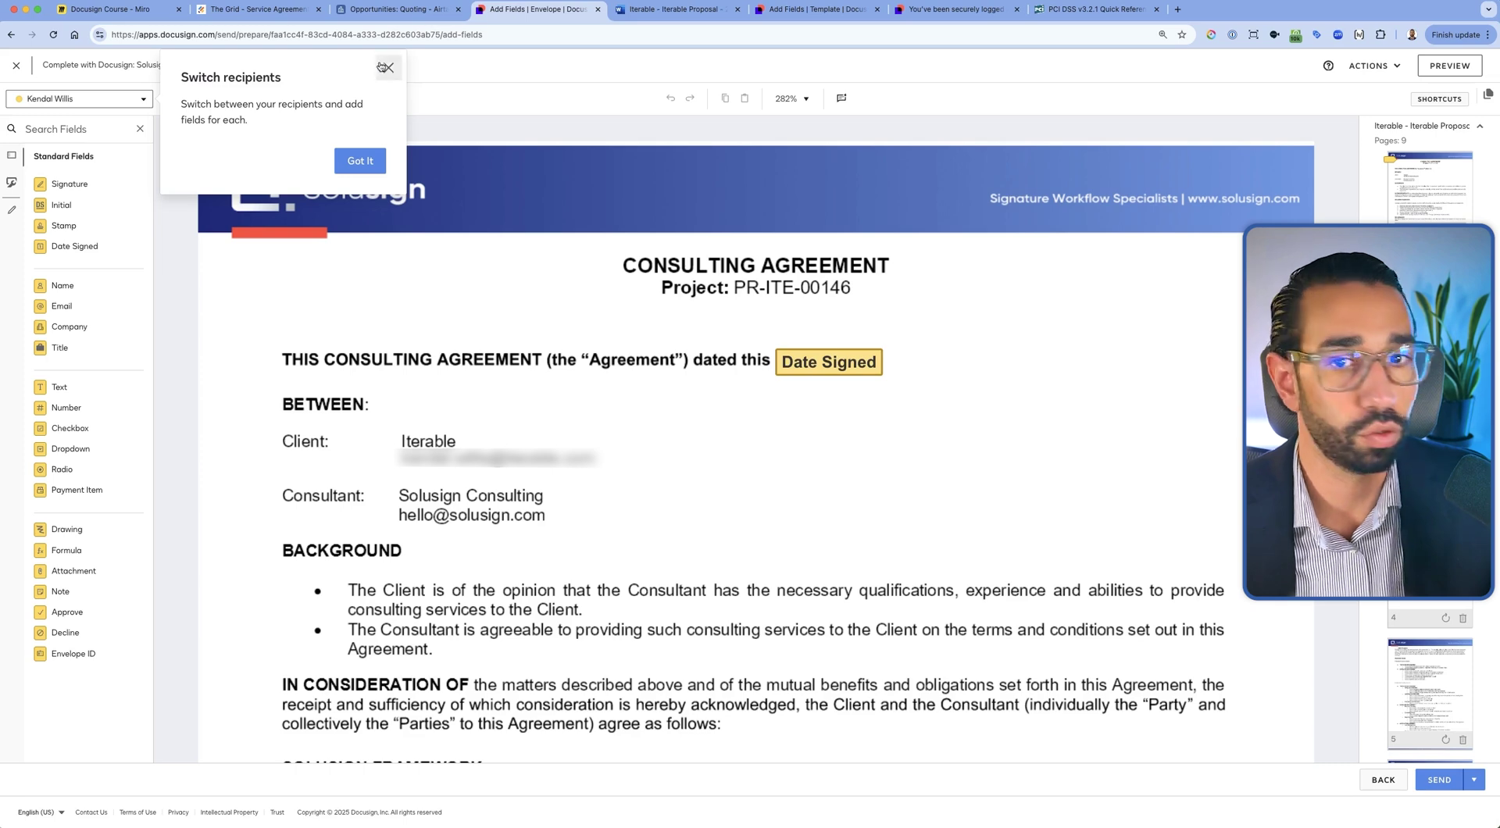
pyautogui.click(385, 67)
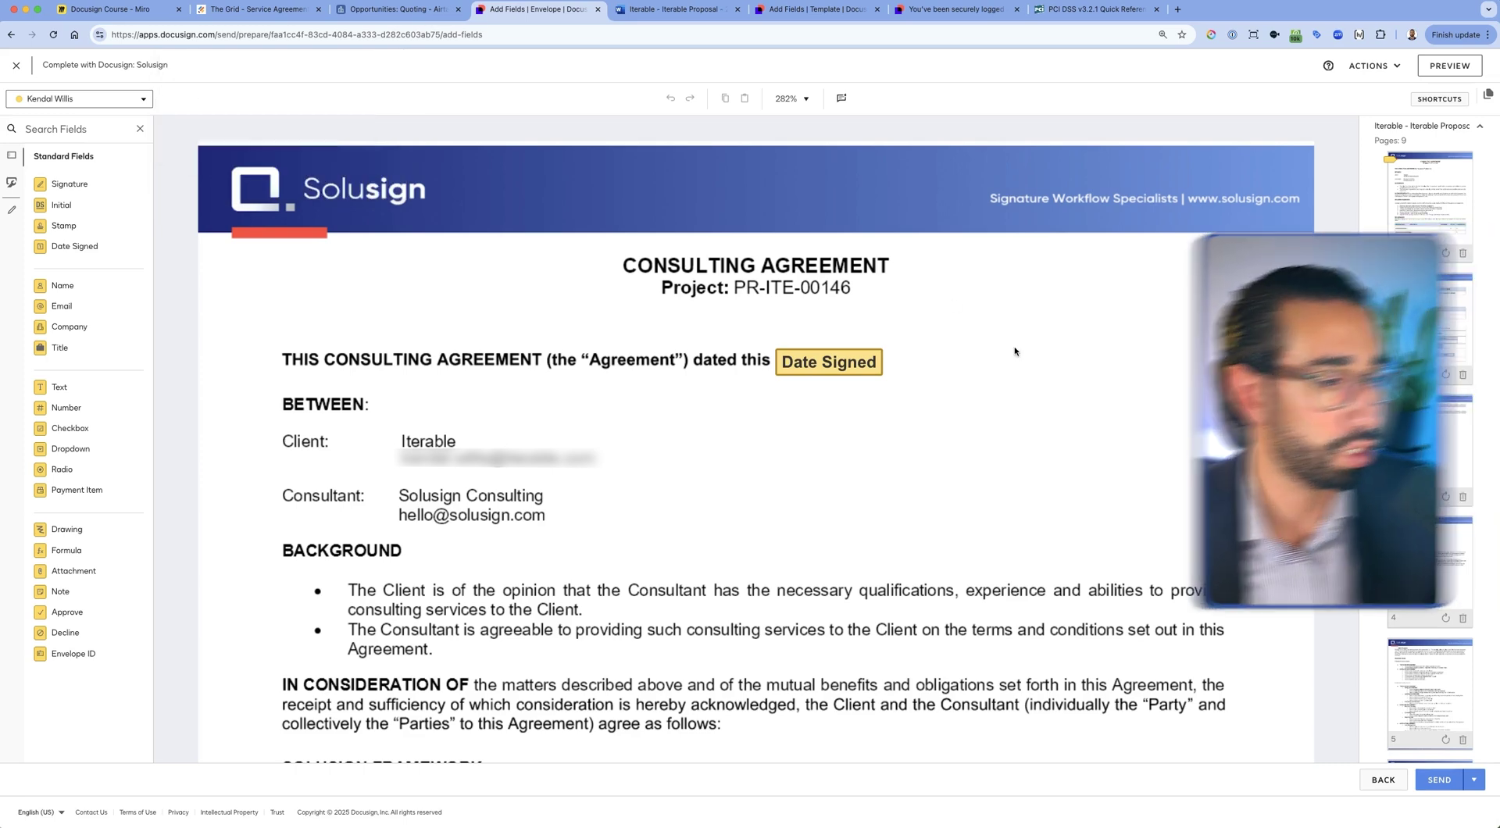
pyautogui.scroll(-5, 1427, 505)
pyautogui.click(1420, 435)
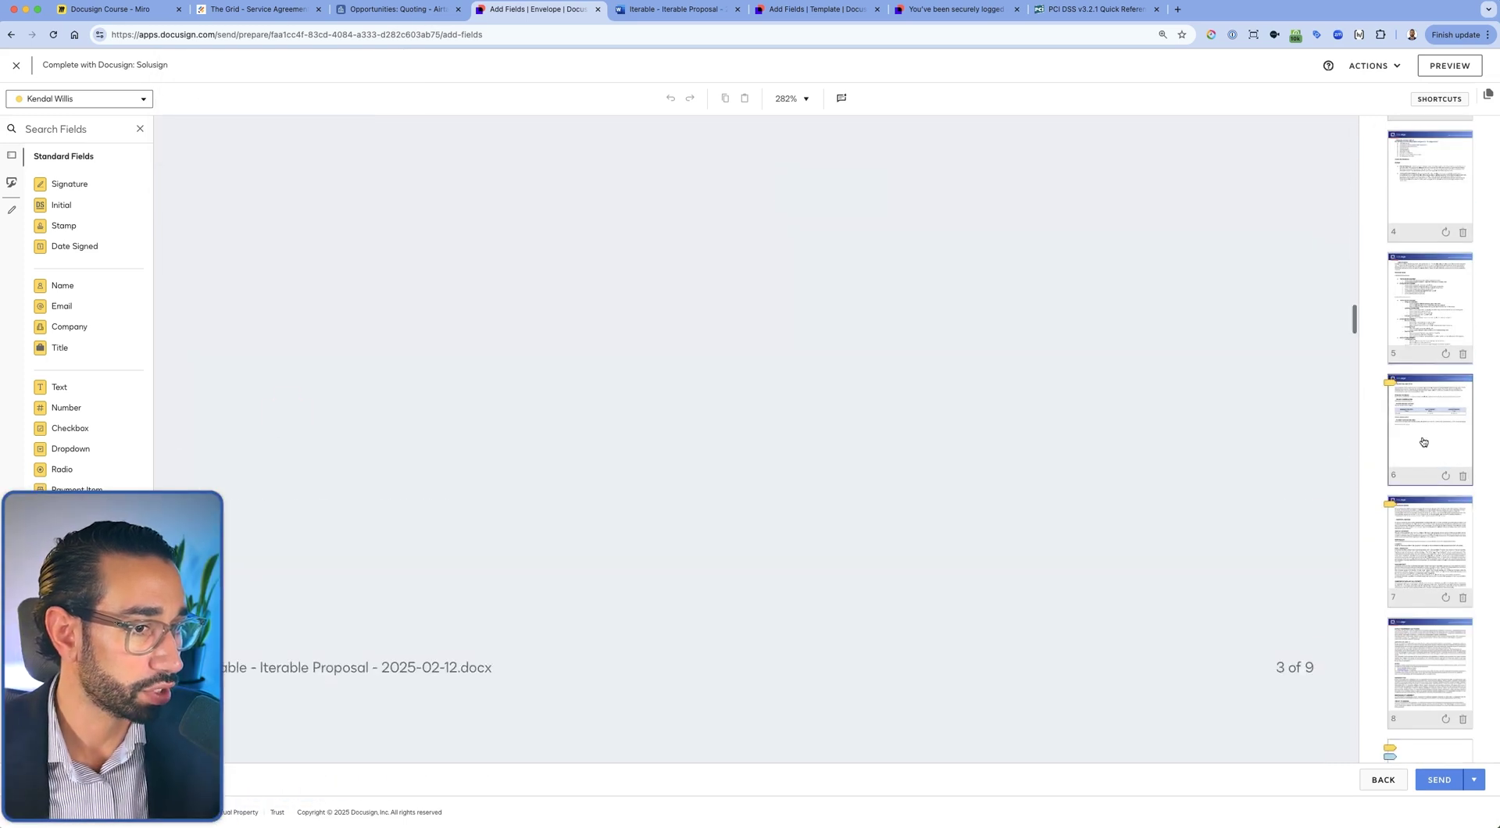
pyautogui.scroll(-3, 231, 510)
pyautogui.click(239, 475)
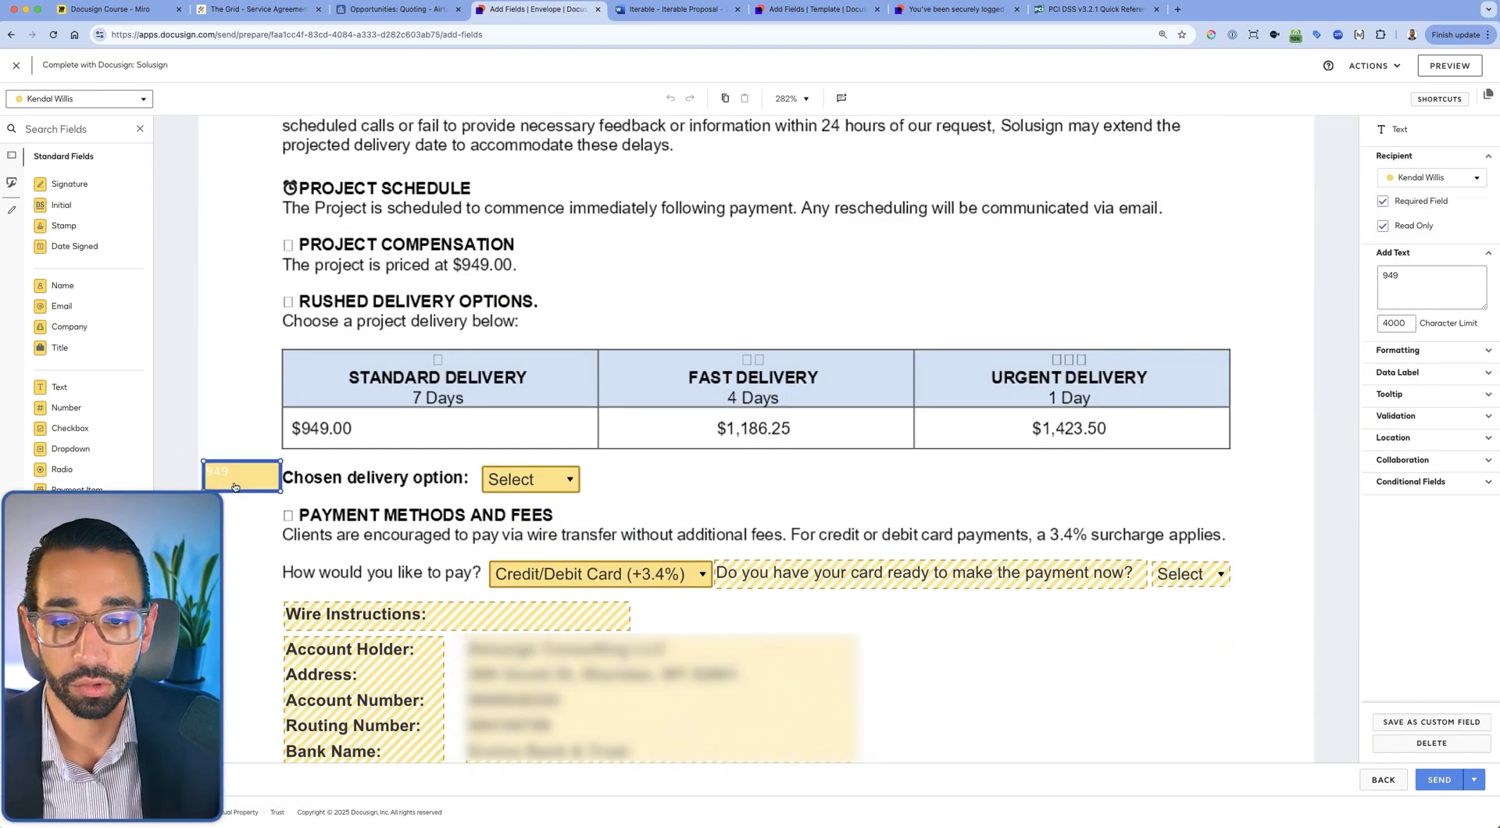
pyautogui.write('1')
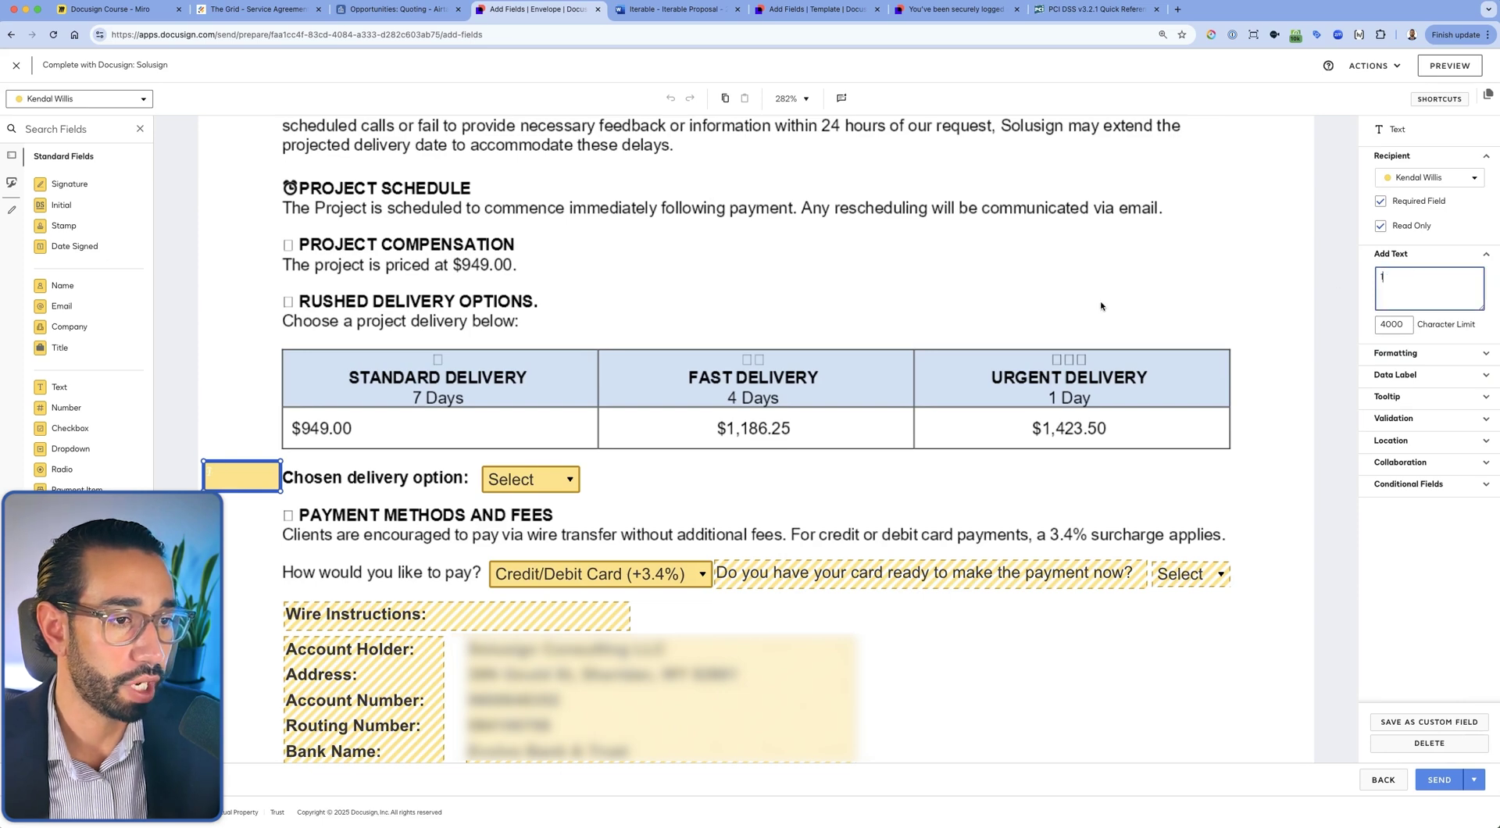
pyautogui.click(1065, 379)
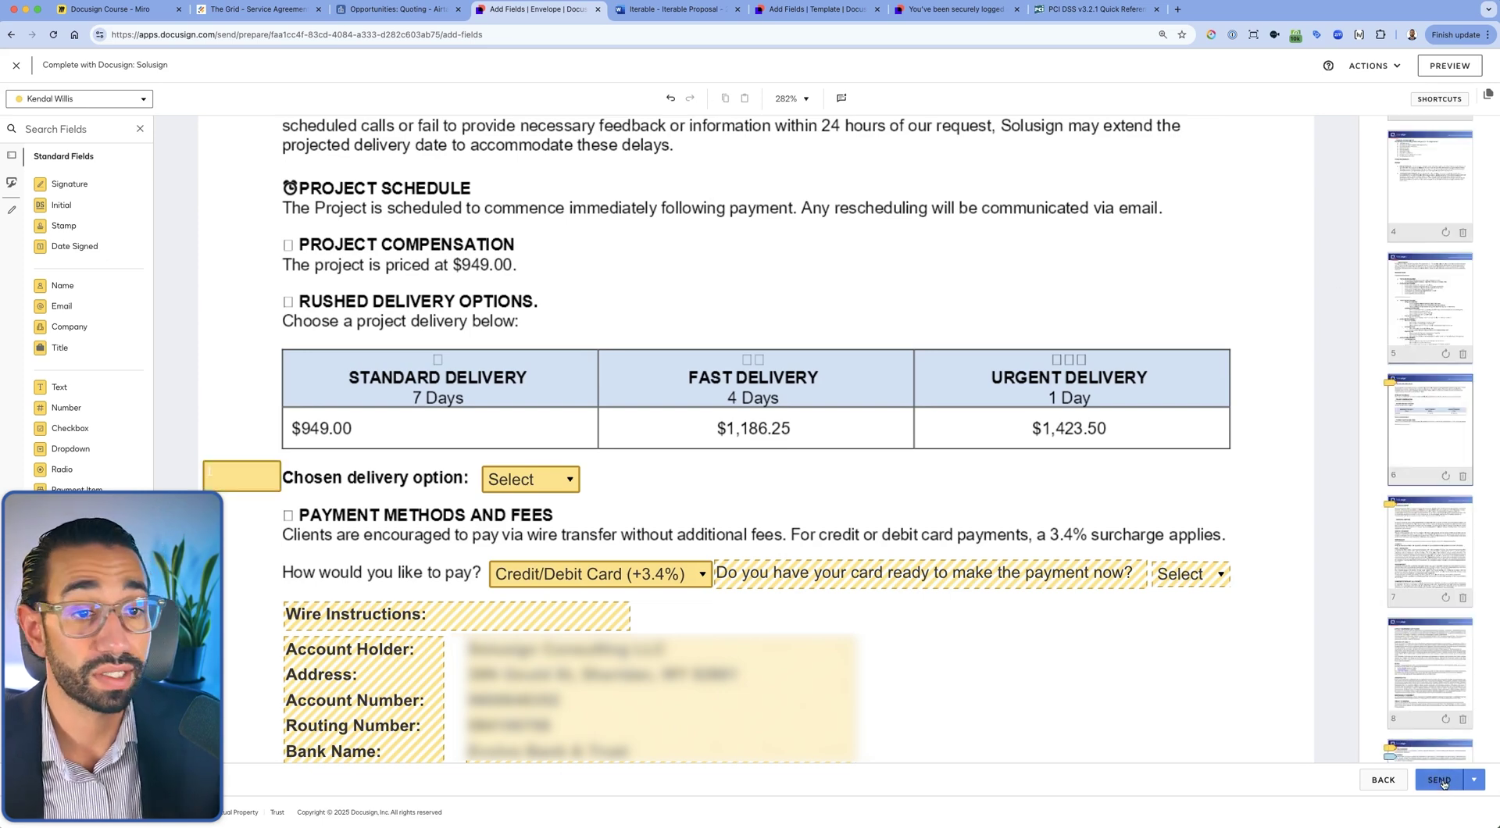
# Recheck the client recipient and send the consulting agreement envelope for signing
pyautogui.click(1383, 780)
pyautogui.click(482, 430)
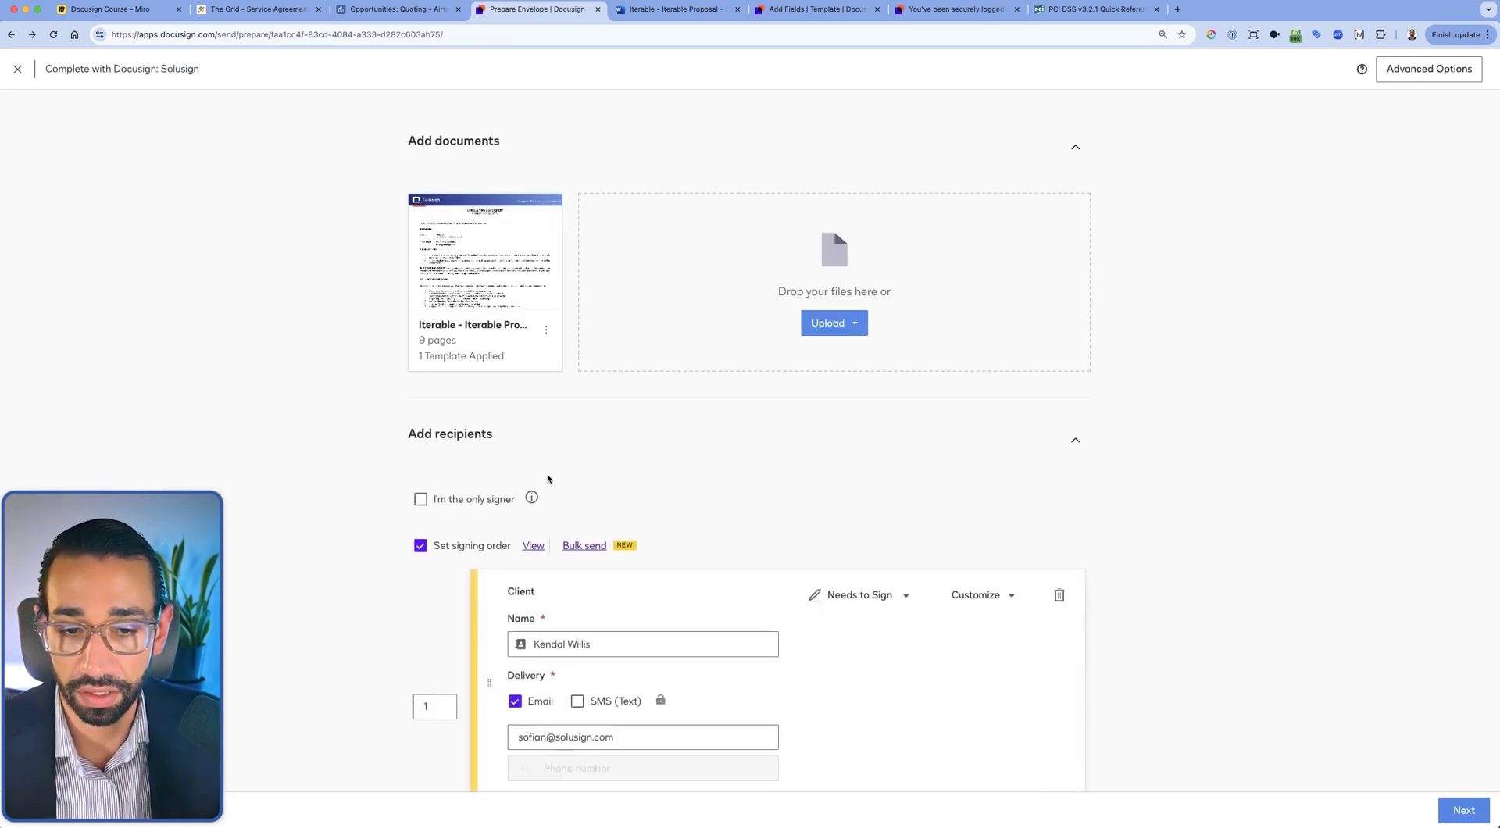
pyautogui.scroll(-2, 547, 479)
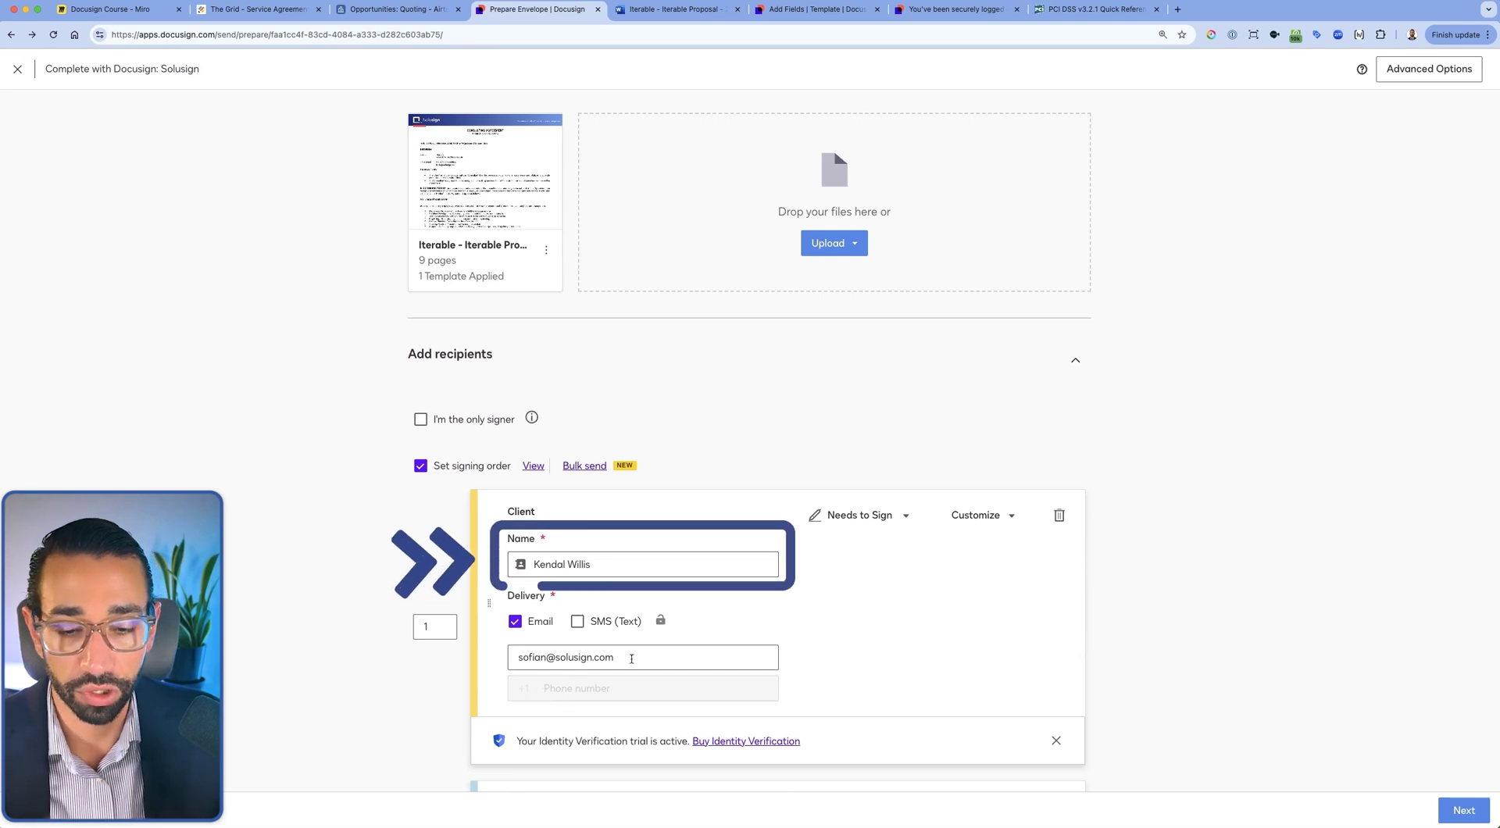
pyautogui.click(1455, 811)
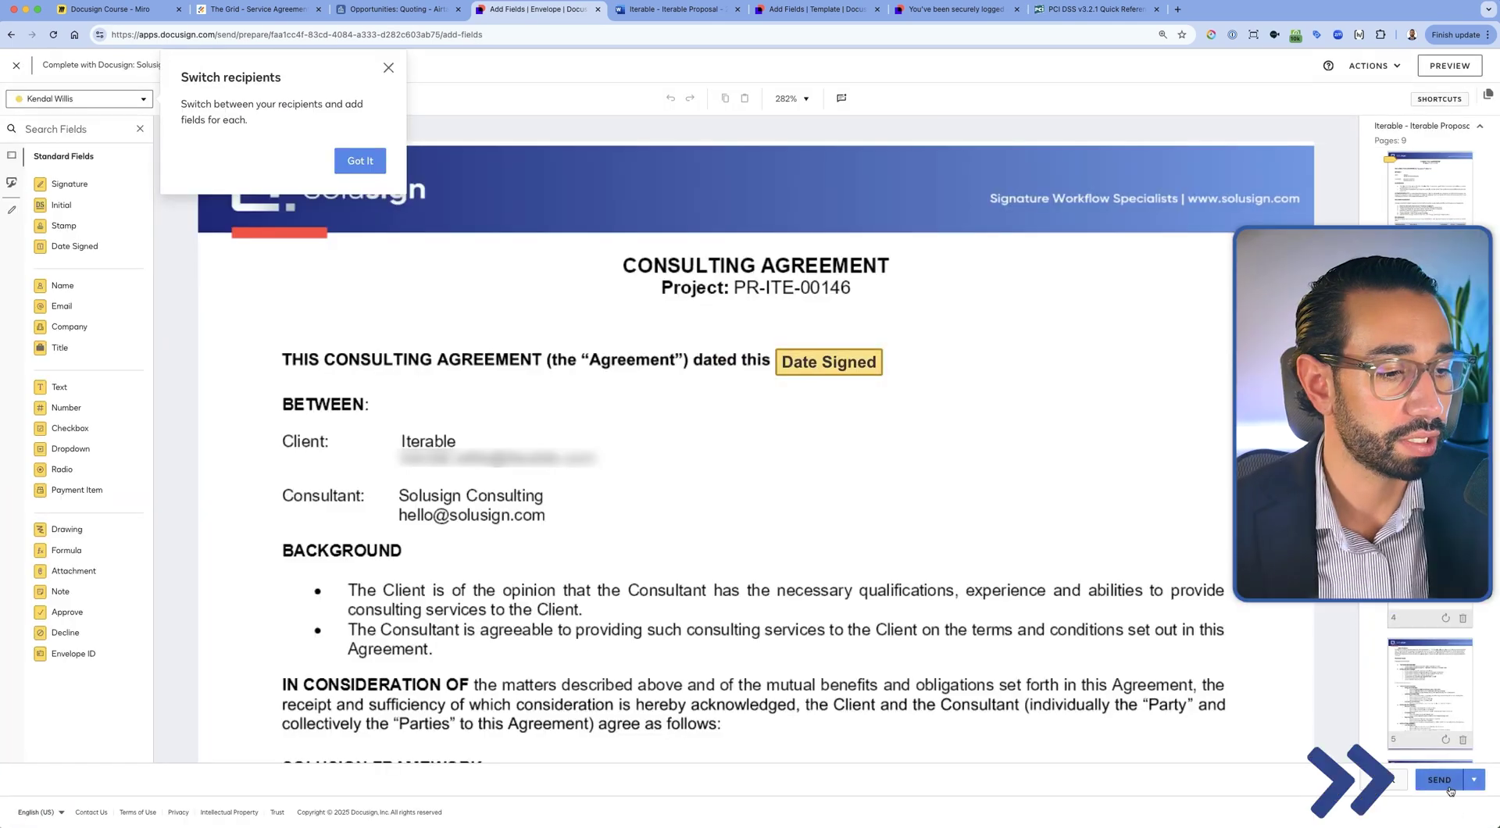
pyautogui.click(1439, 780)
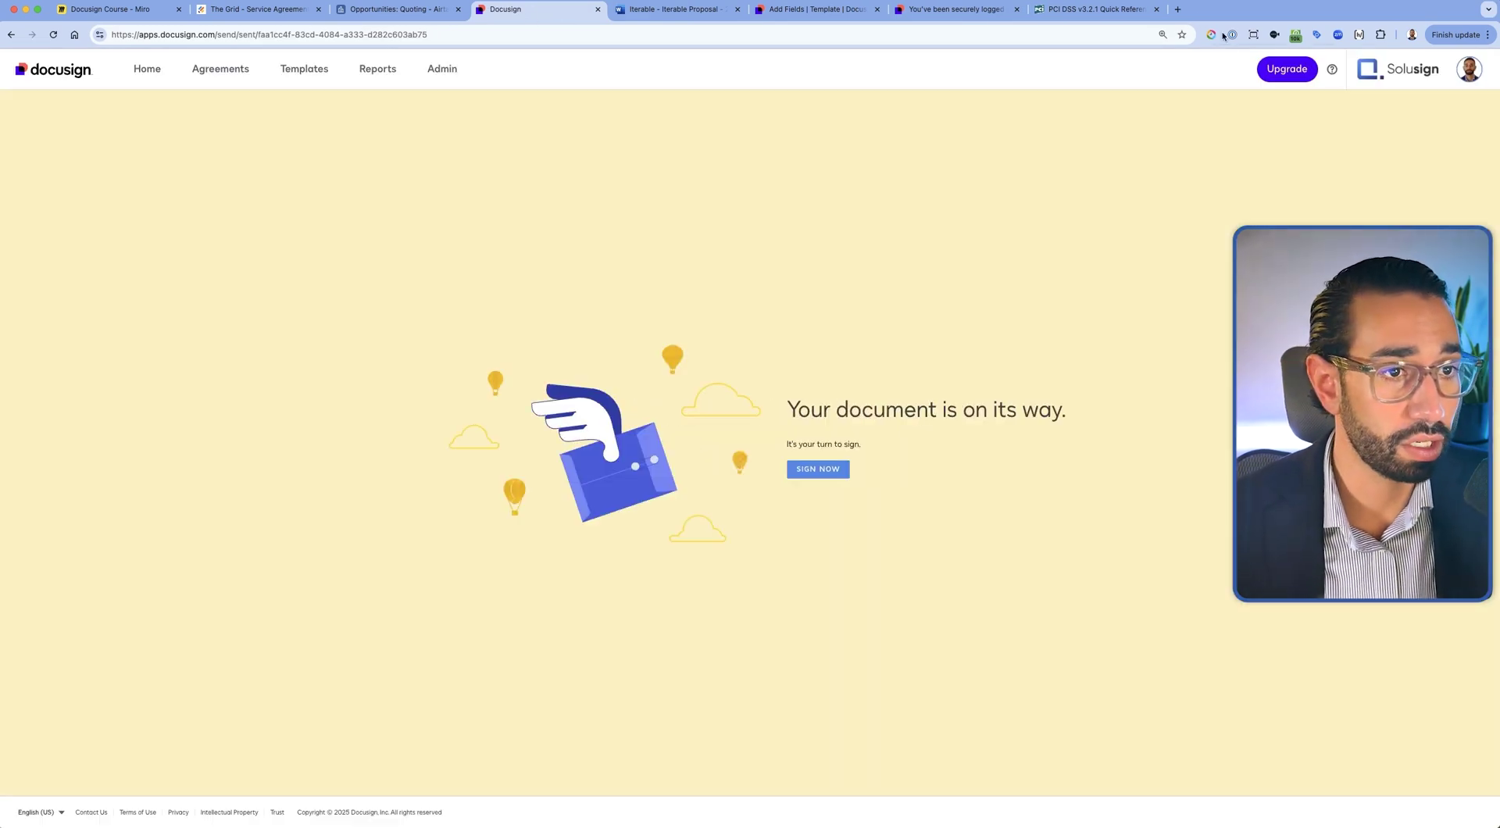
# Open the signing request, tick the acknowledgement, choose Credit/Debit Card (+3.4%), and answer Yes to card-ready
pyautogui.click(1178, 9)
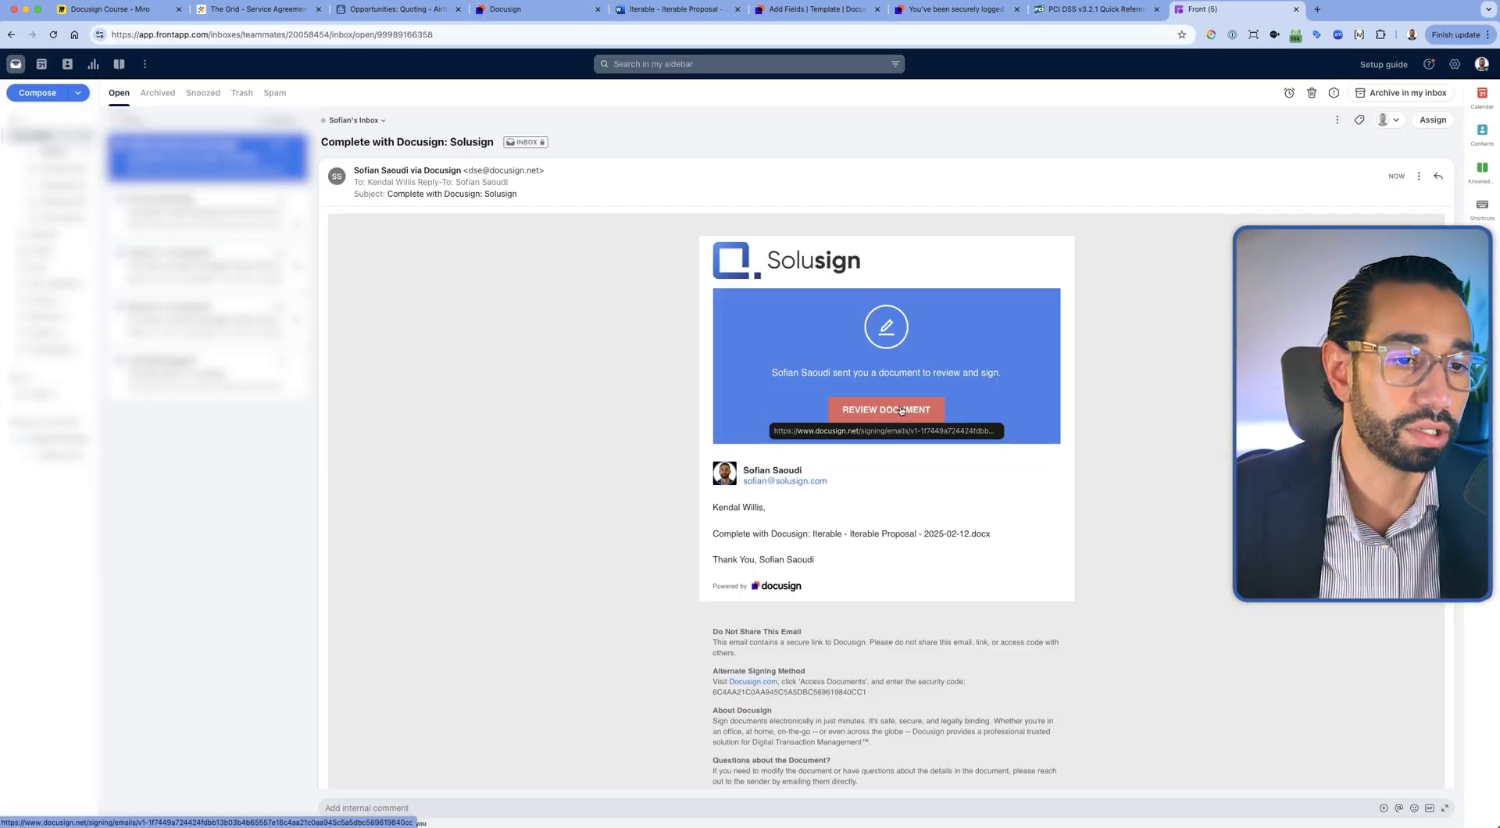
pyautogui.click(890, 408)
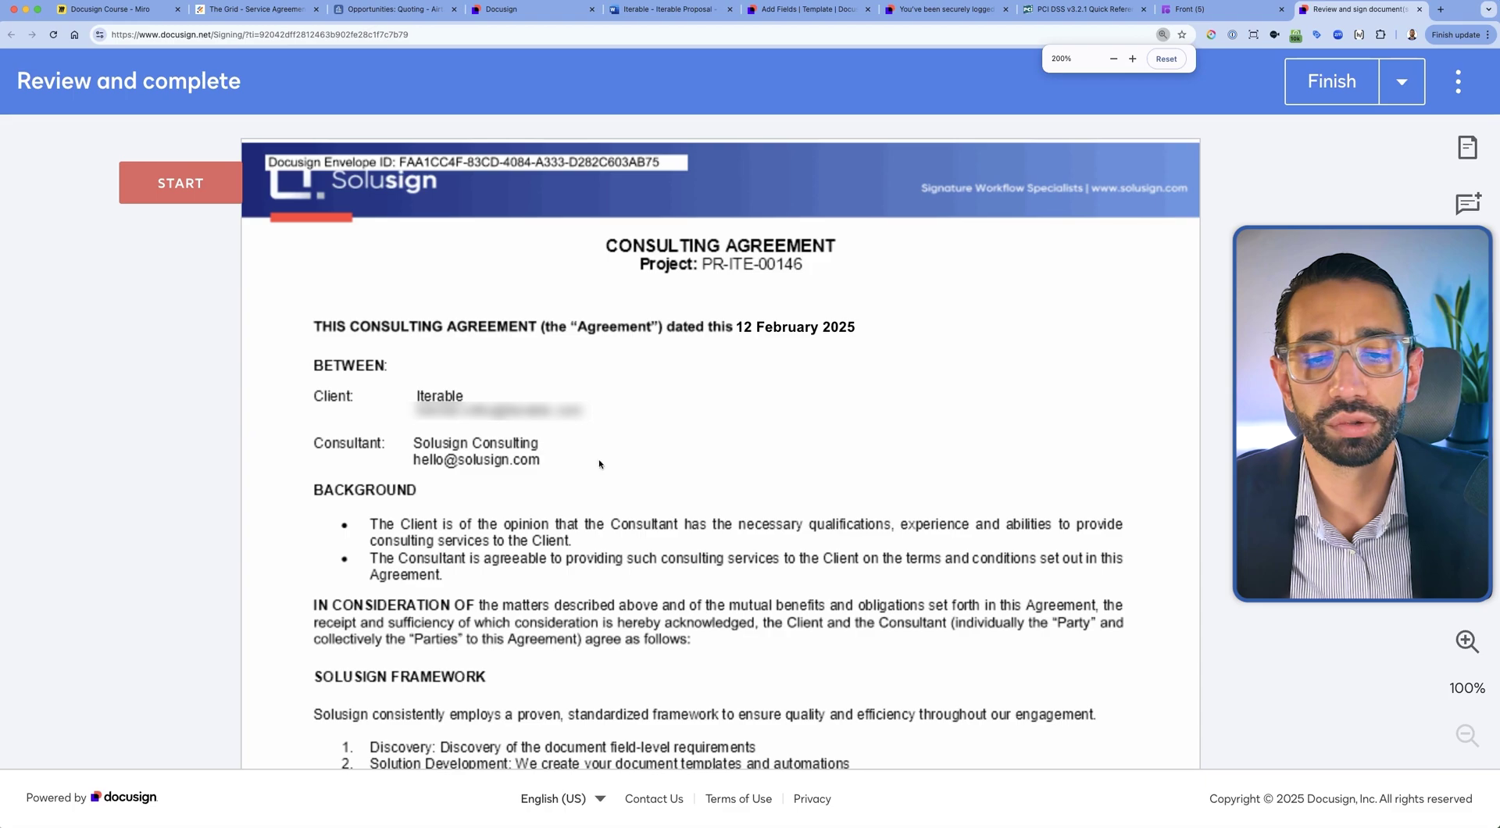
pyautogui.scroll(-3, 372, 358)
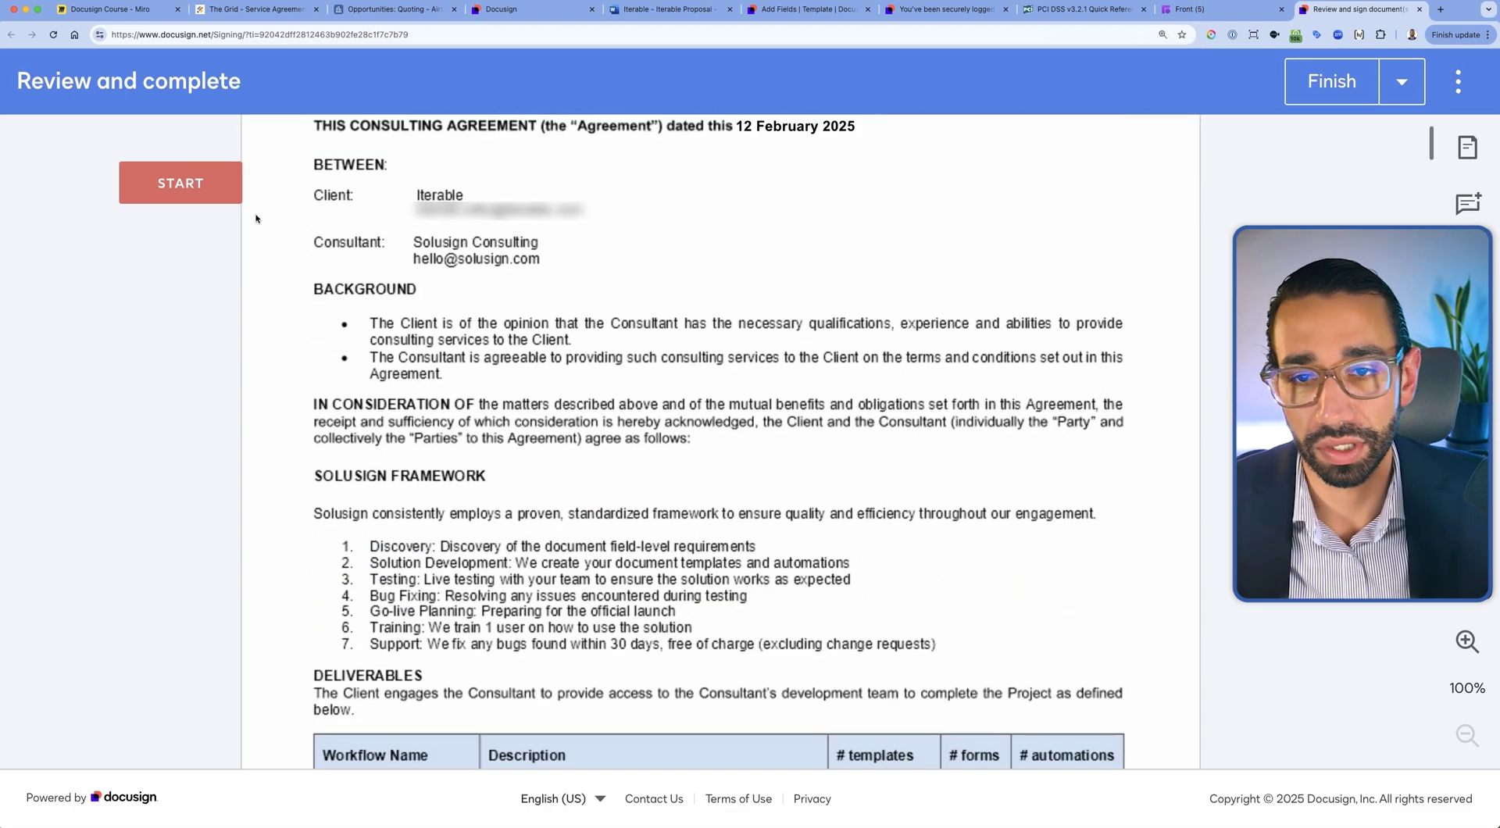
pyautogui.click(181, 183)
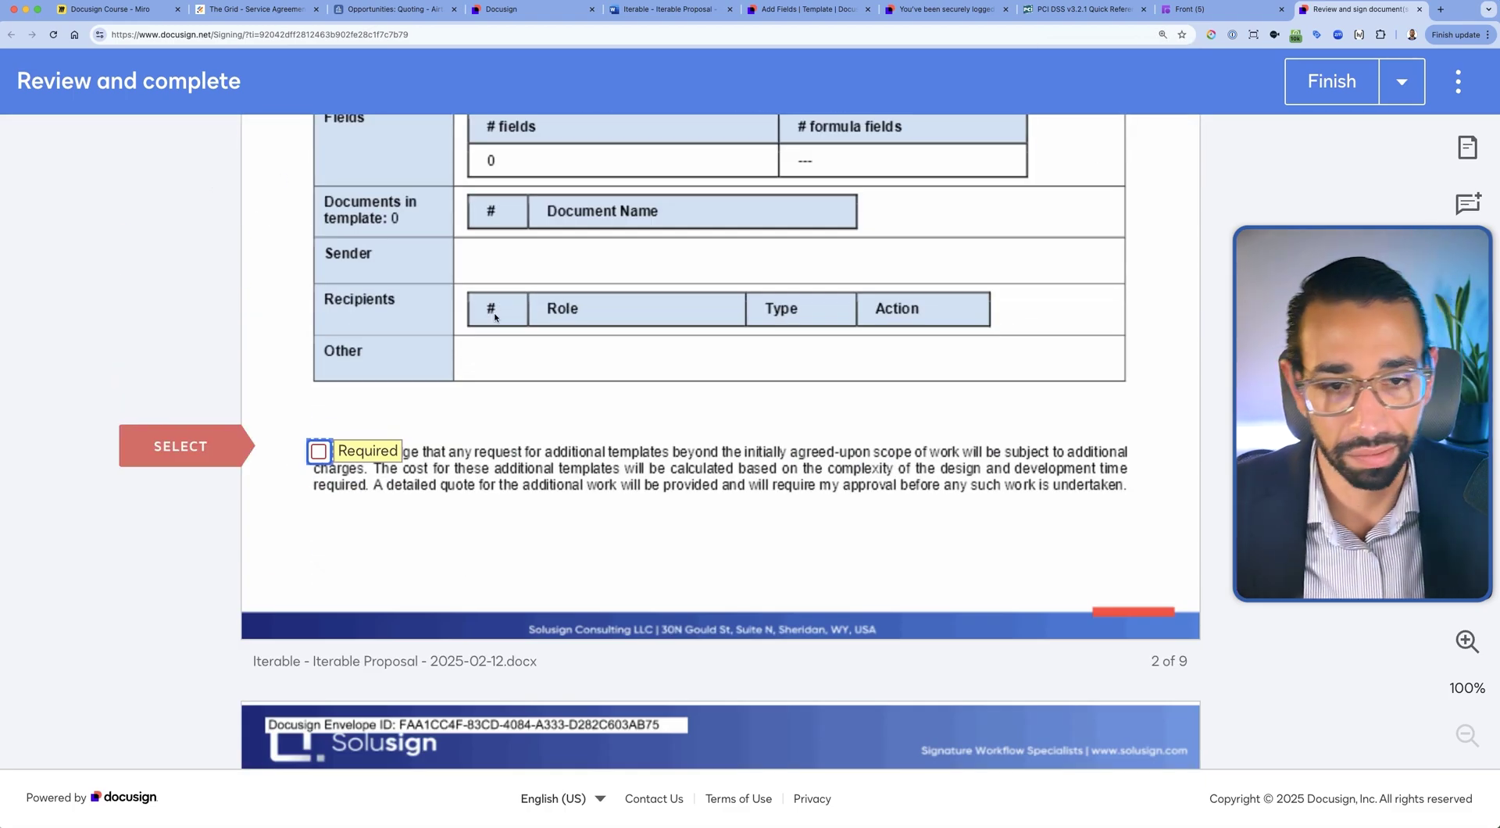
pyautogui.click(322, 452)
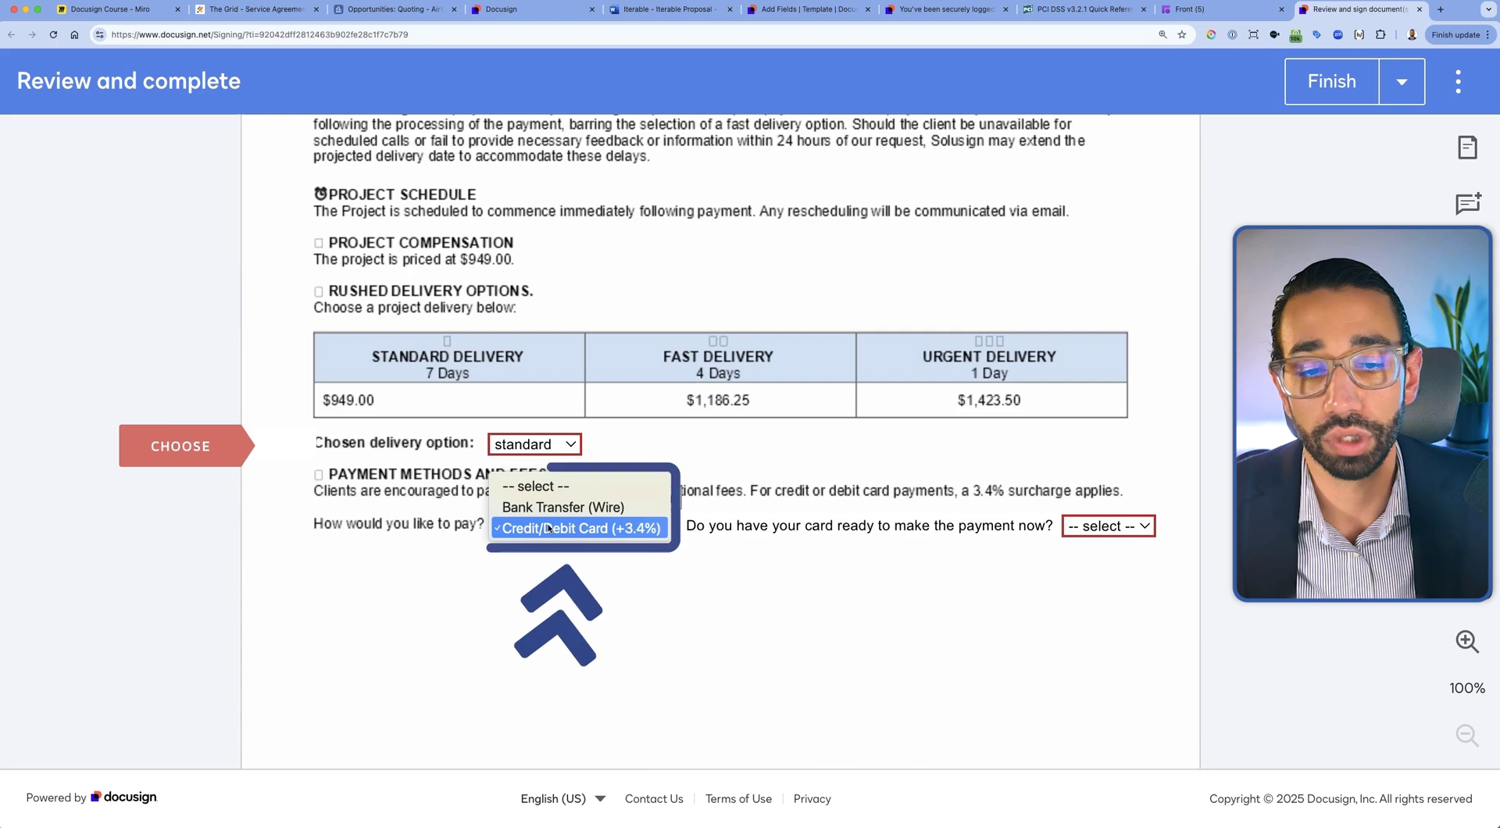
pyautogui.click(551, 527)
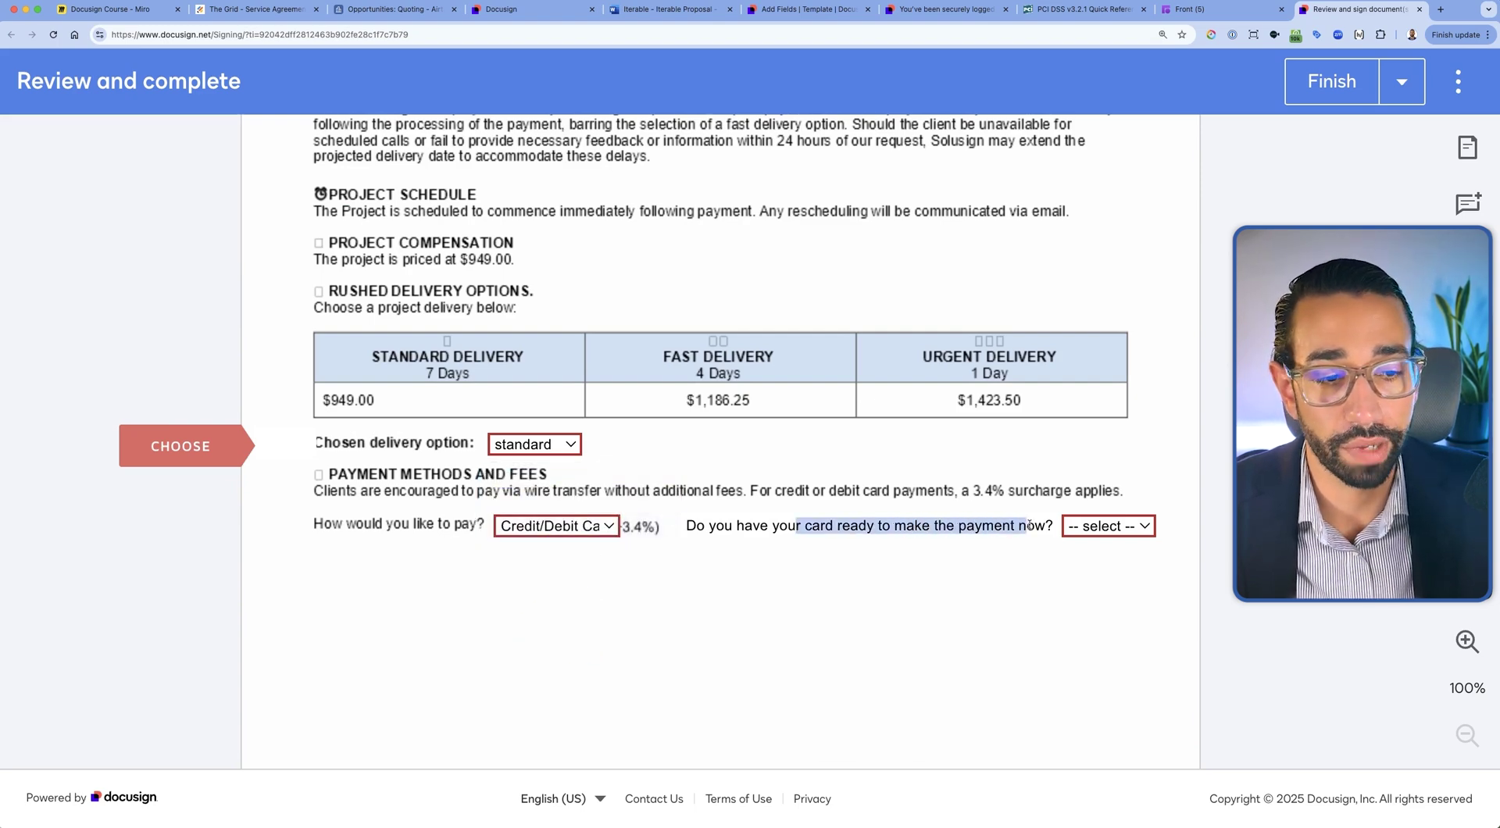
pyautogui.click(1108, 526)
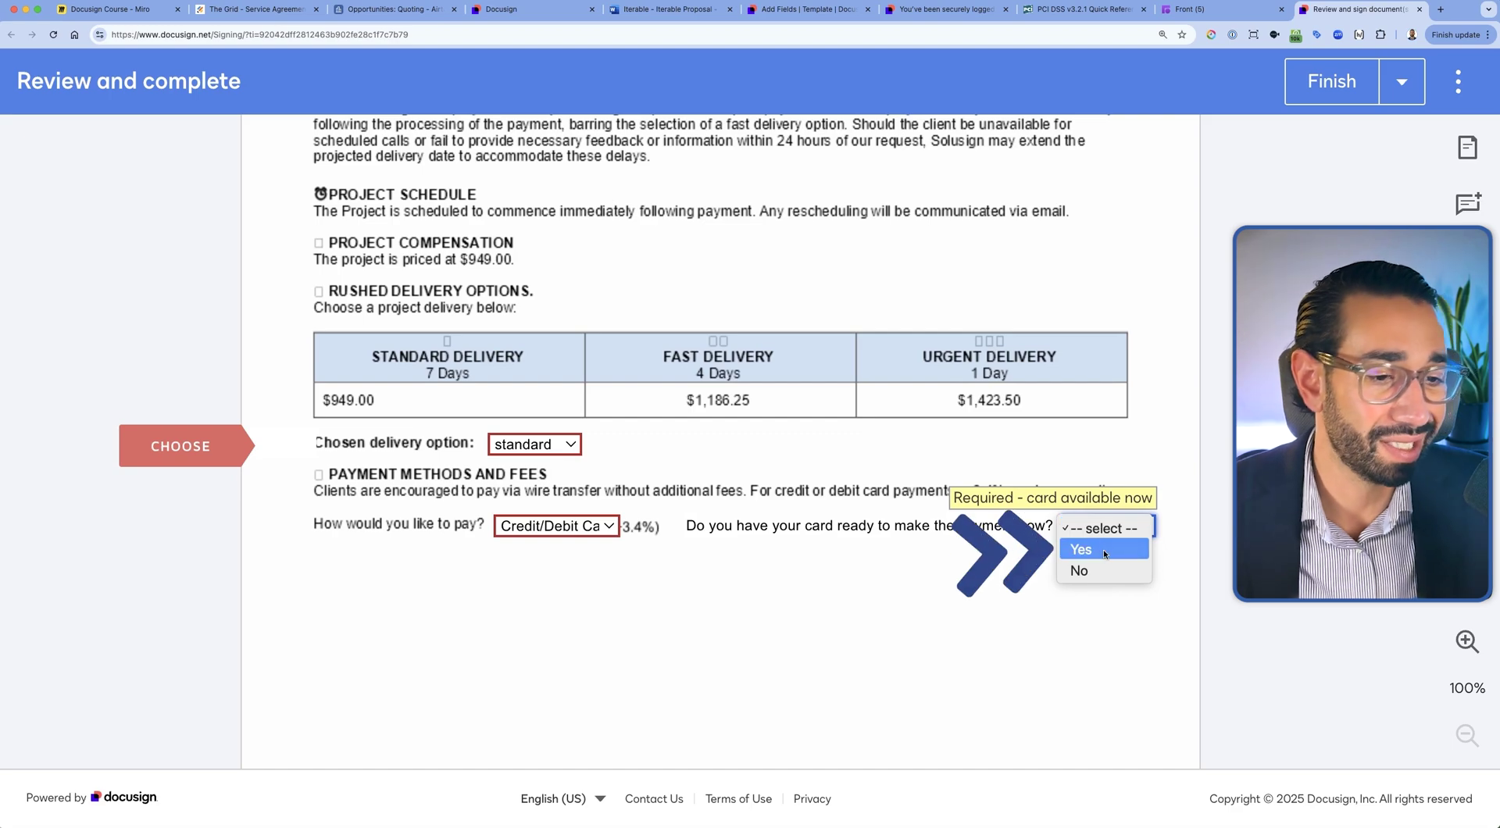
pyautogui.click(1103, 550)
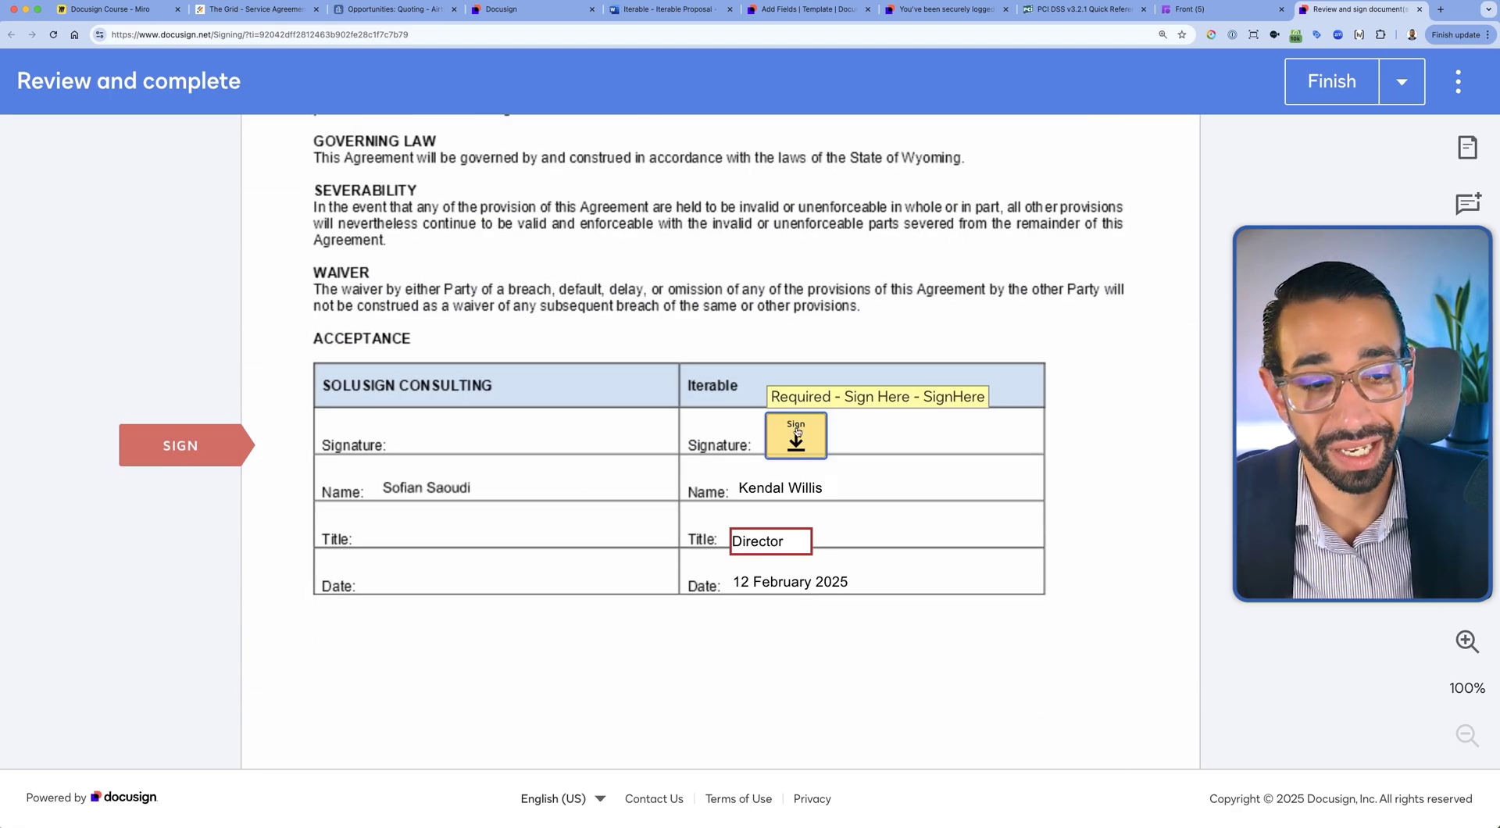
# Adopt a new signature, finish signing, and highlight the $1.03 USD payment total
pyautogui.click(796, 431)
pyautogui.scroll(-5, 714, 380)
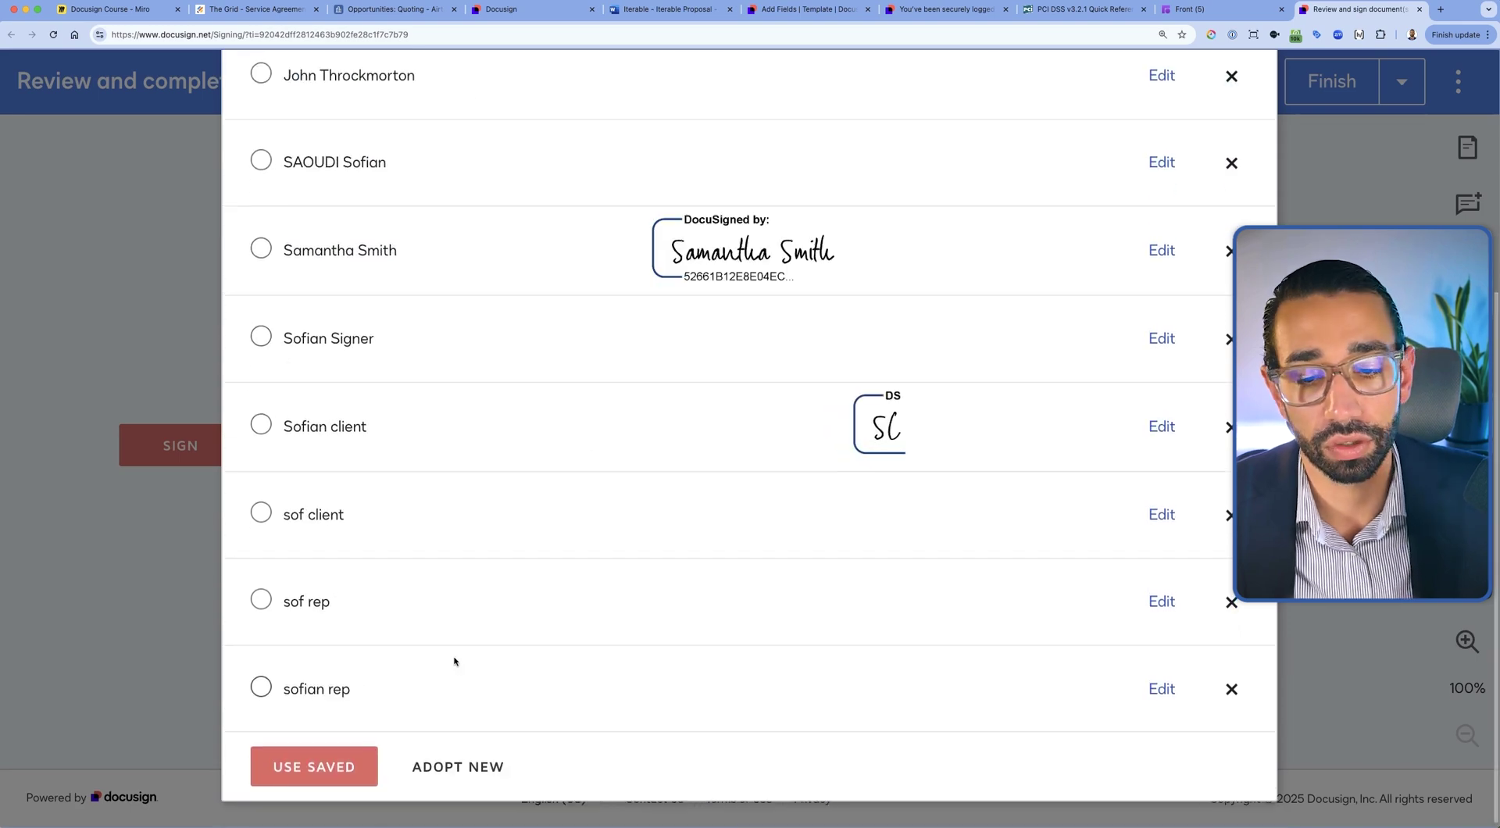
pyautogui.click(418, 769)
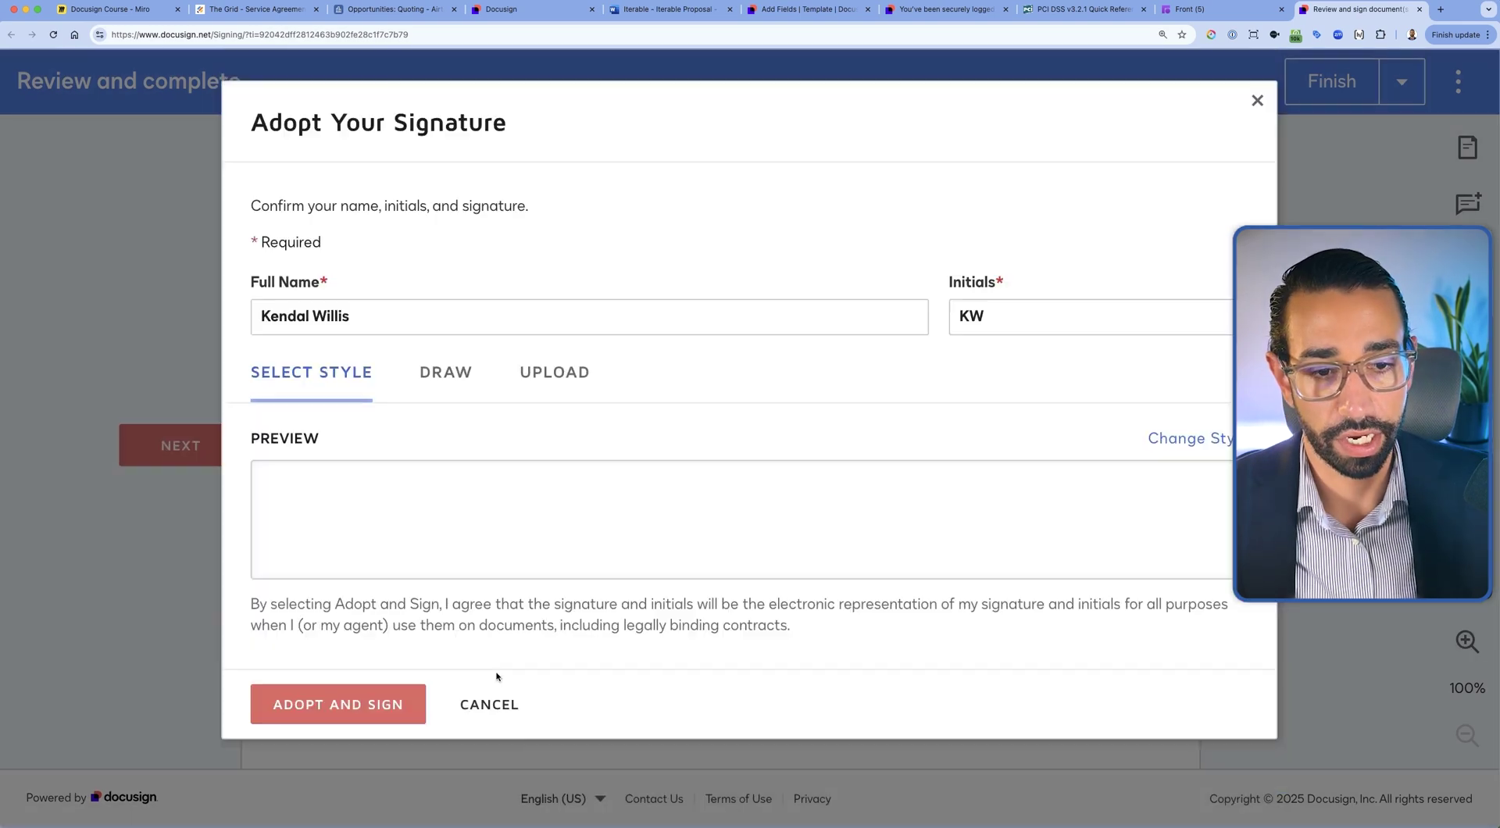
pyautogui.click(356, 707)
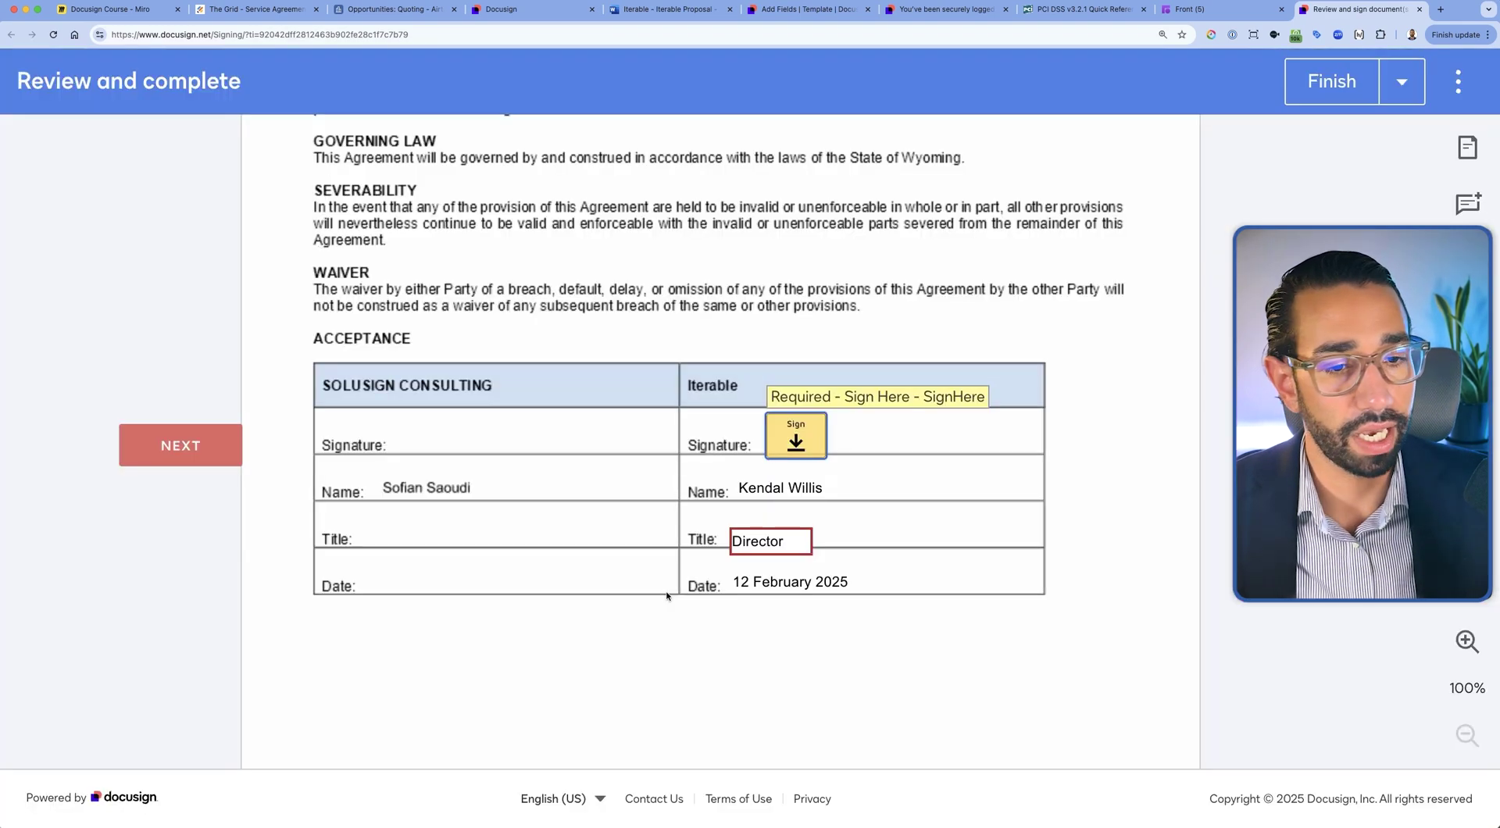
pyautogui.click(1331, 96)
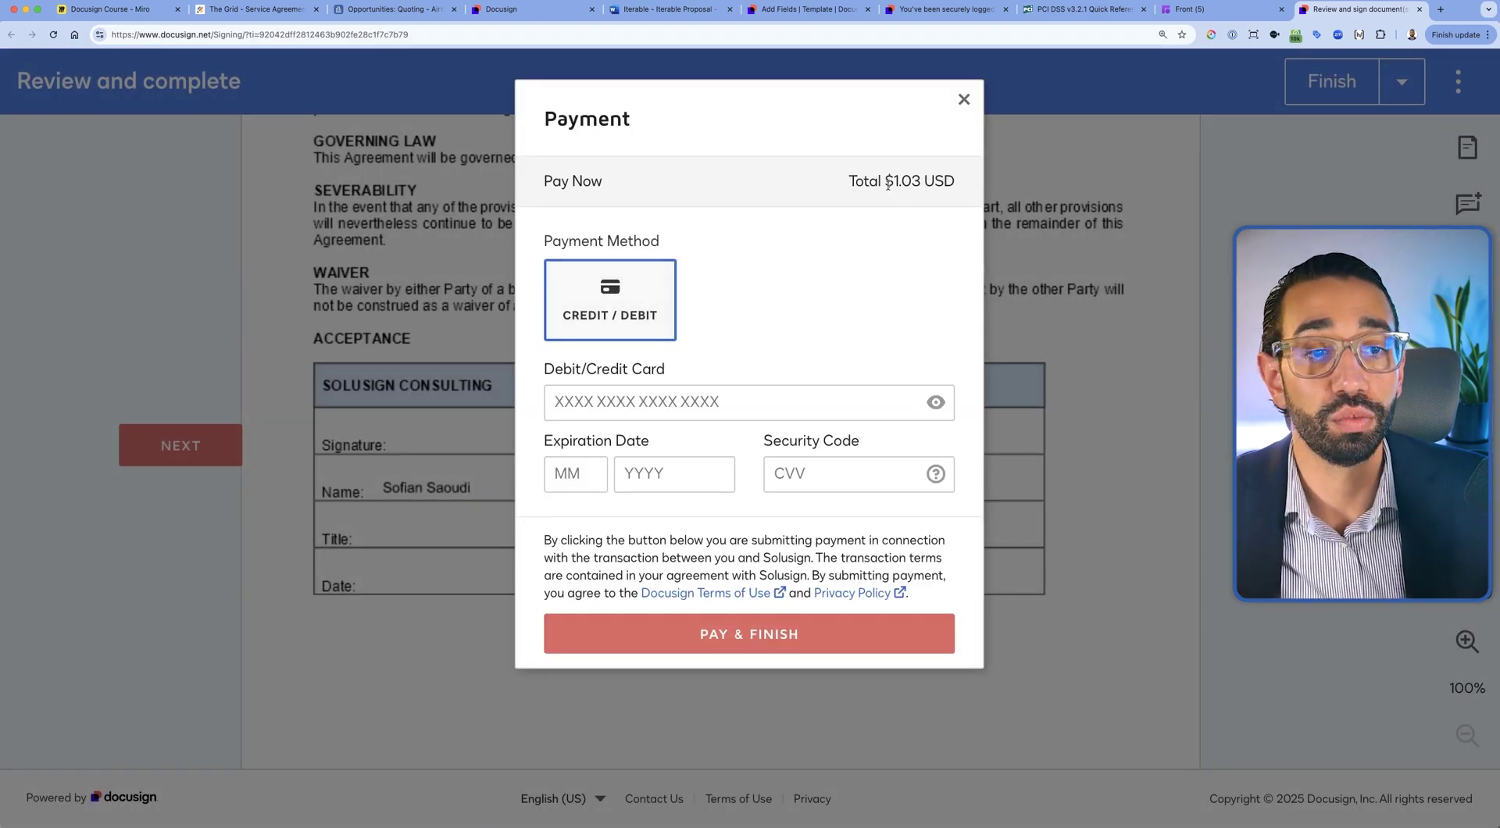
pyautogui.moveTo(888, 180); pyautogui.dragTo(920, 180)
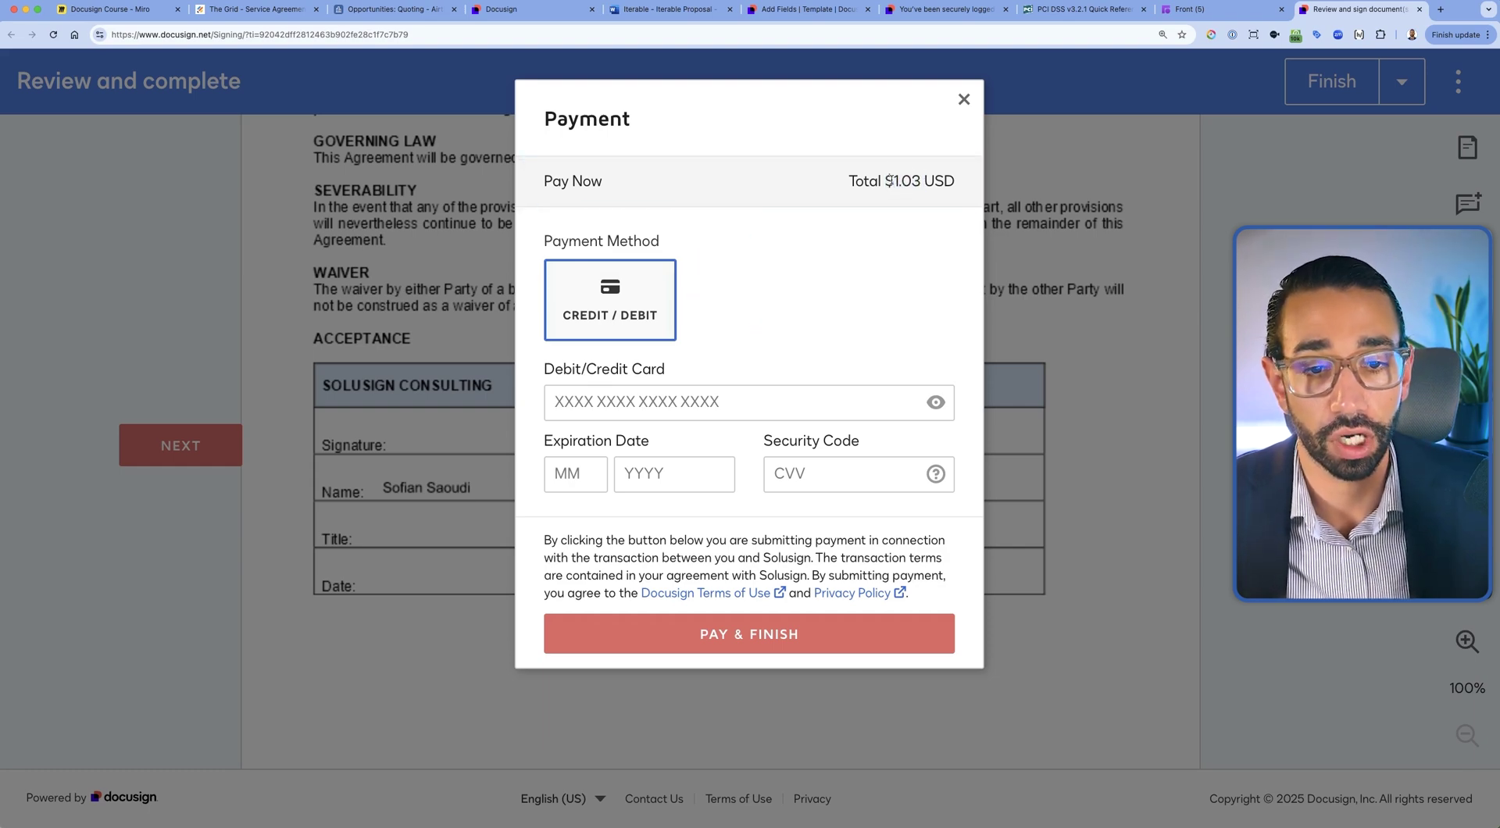
pyautogui.click(967, 96)
# Switch the payment method to Bank Transfer (Wire) to view its wire instructions
pyautogui.click(562, 357)
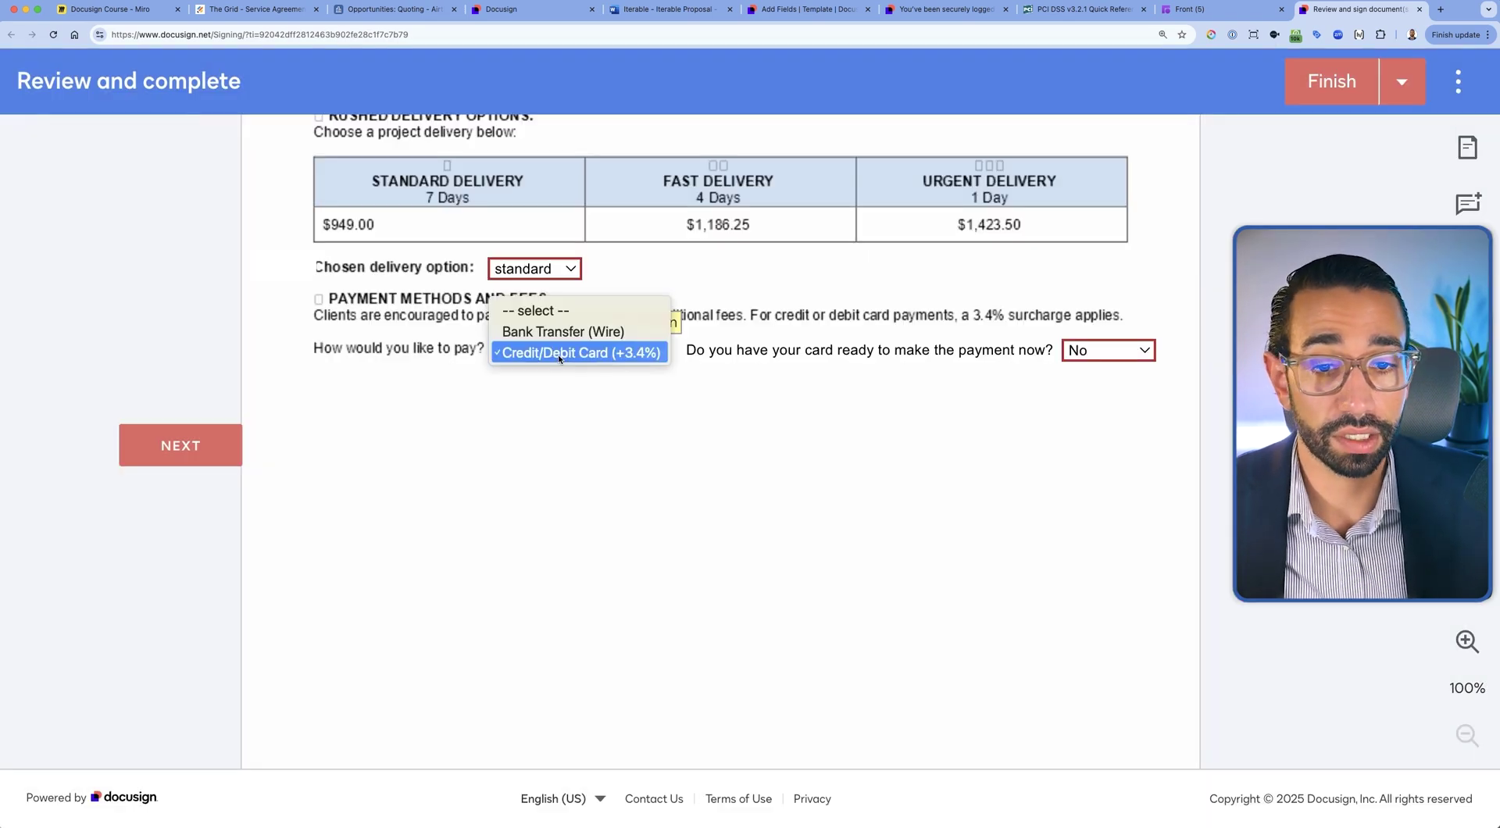
pyautogui.click(541, 335)
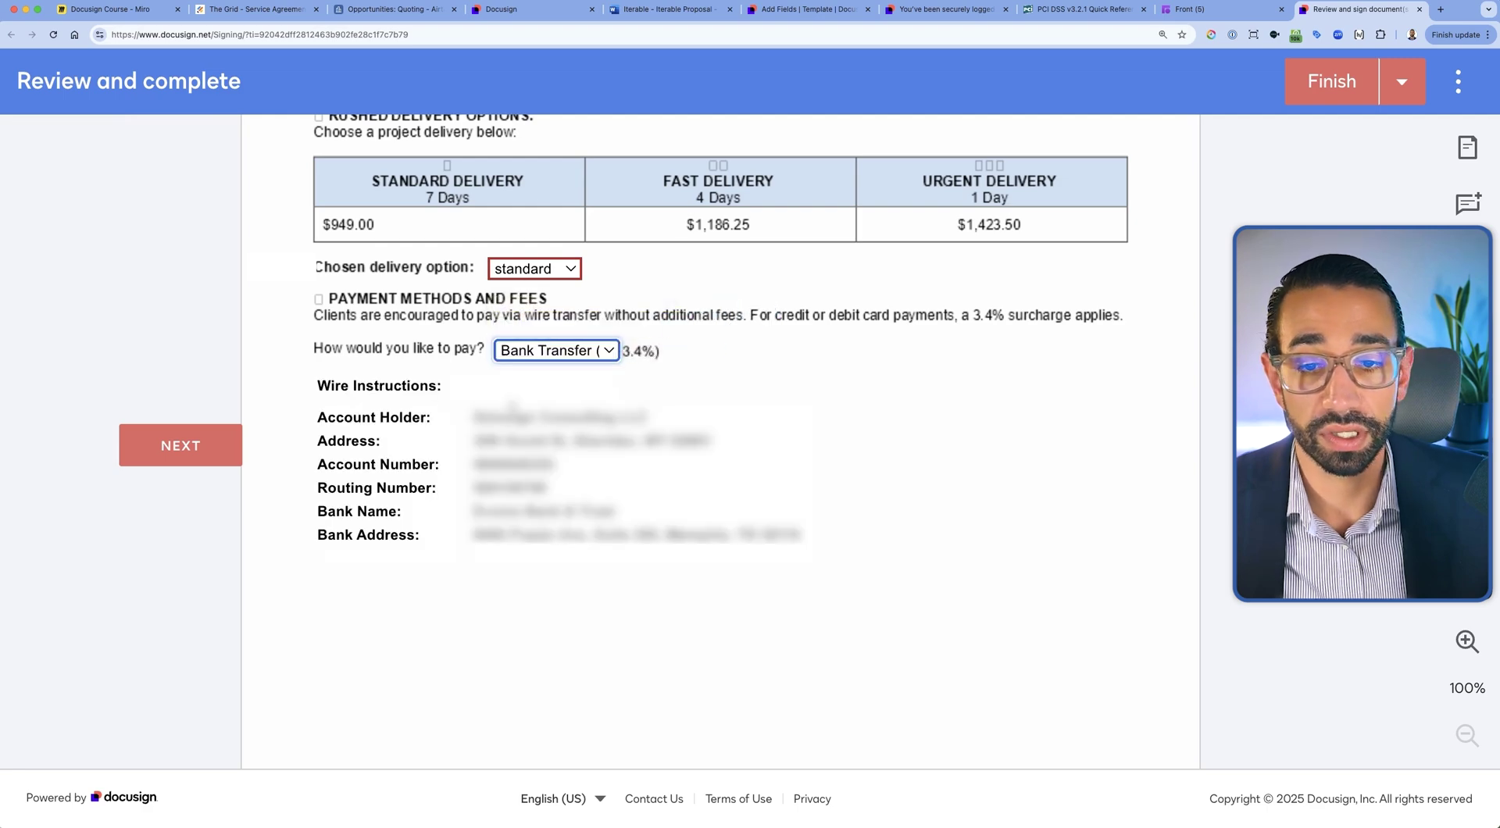
pyautogui.click(469, 439)
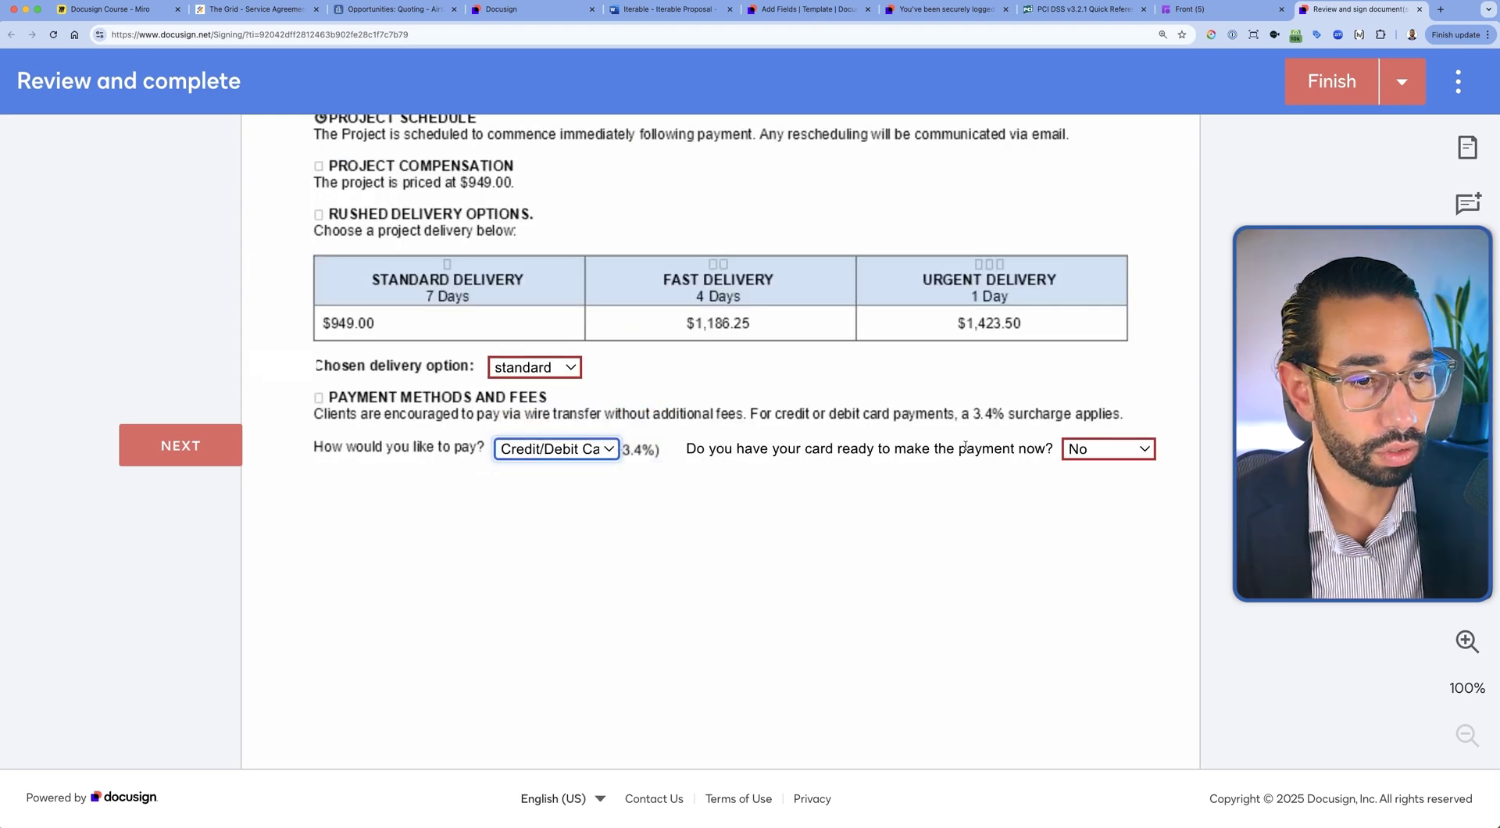
# Set the card-ready answer, finish signing, and autofill the saved AMEX card for payment
pyautogui.click(1086, 450)
pyautogui.click(1096, 450)
pyautogui.click(1098, 450)
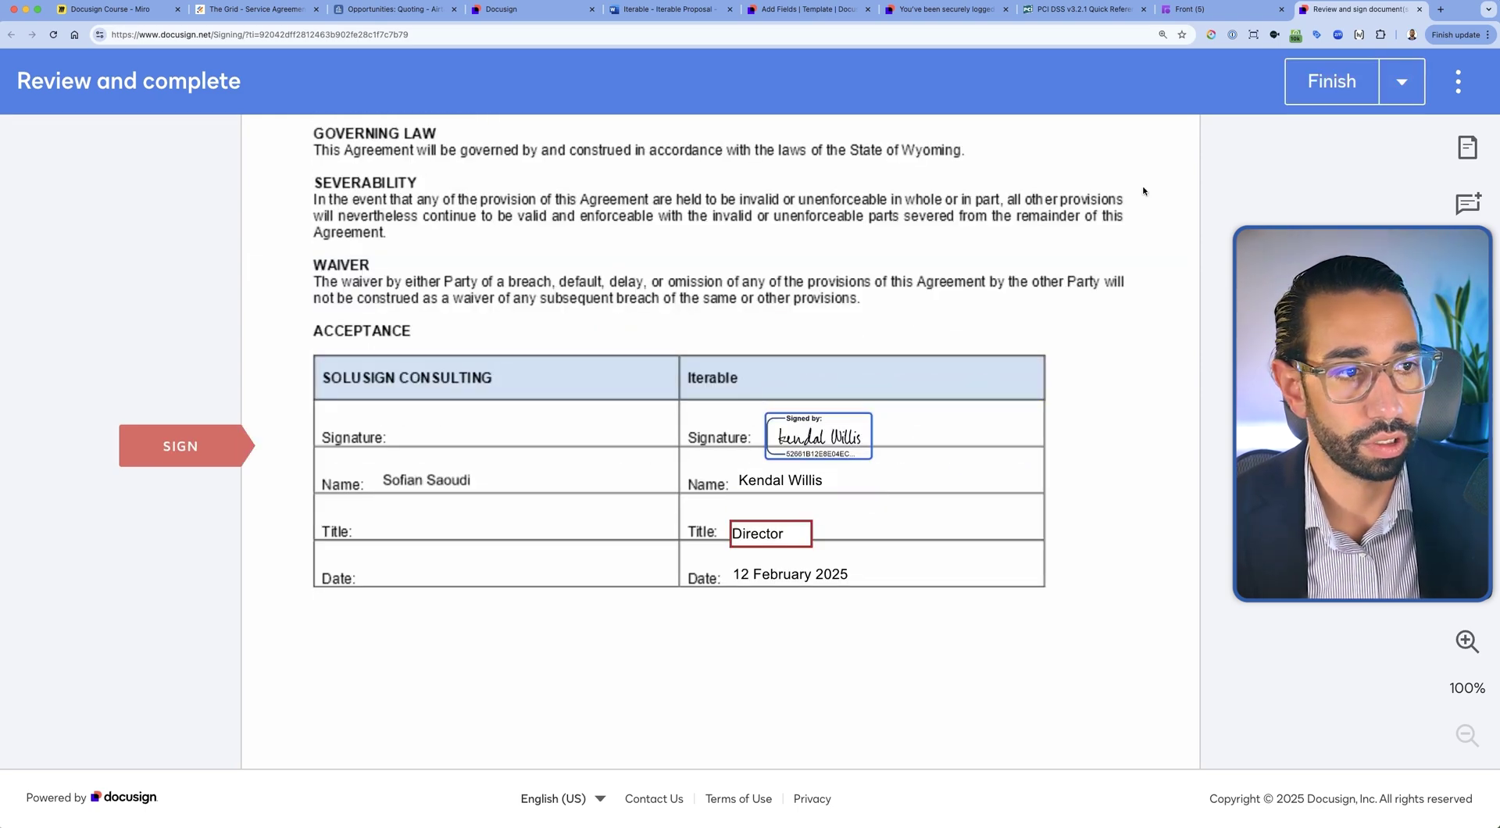
pyautogui.click(1304, 94)
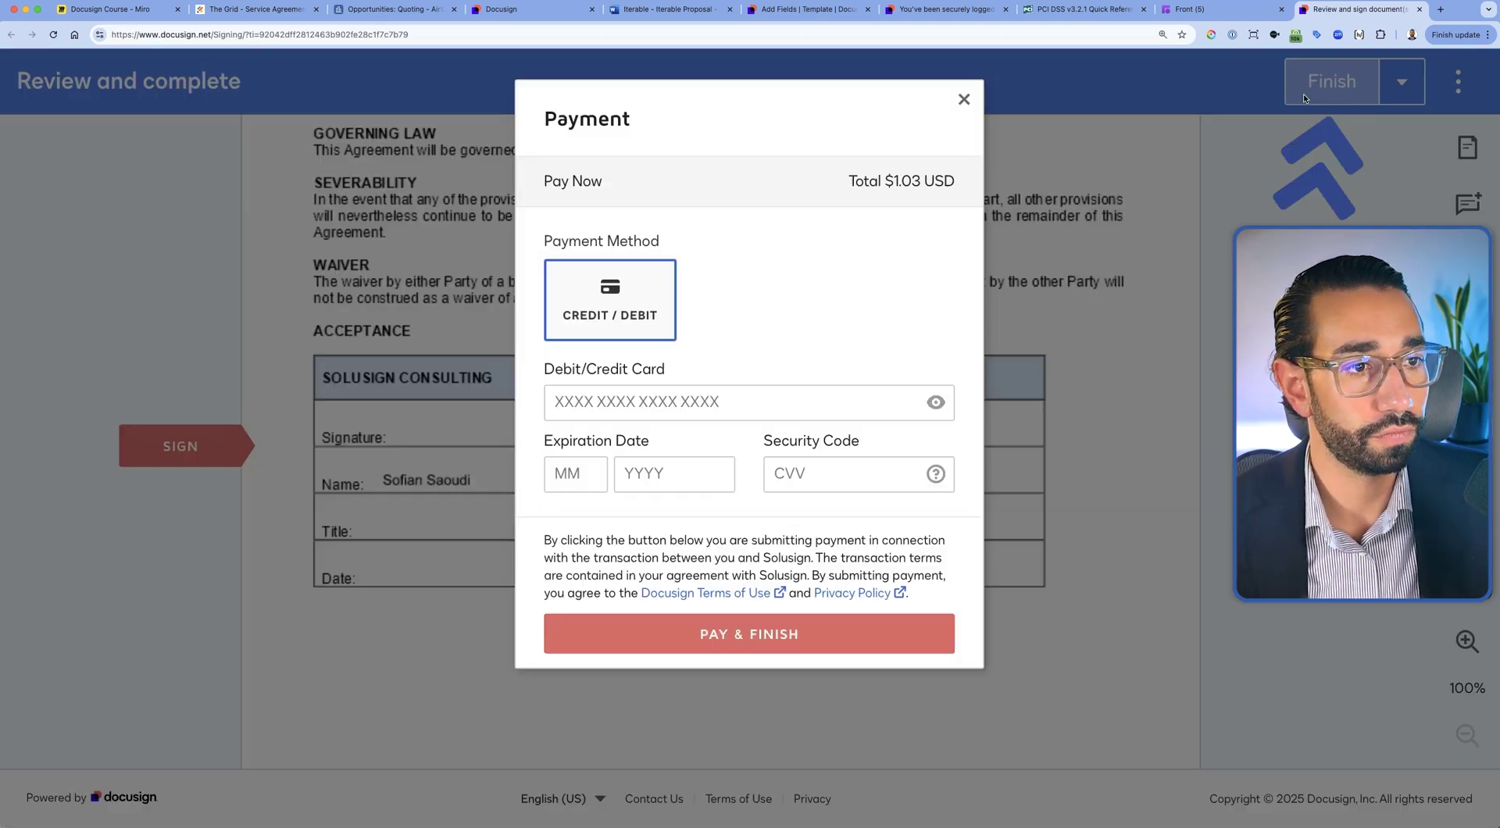
pyautogui.click(616, 394)
pyautogui.press('Down')
pyautogui.press('Down')
pyautogui.press('Down')
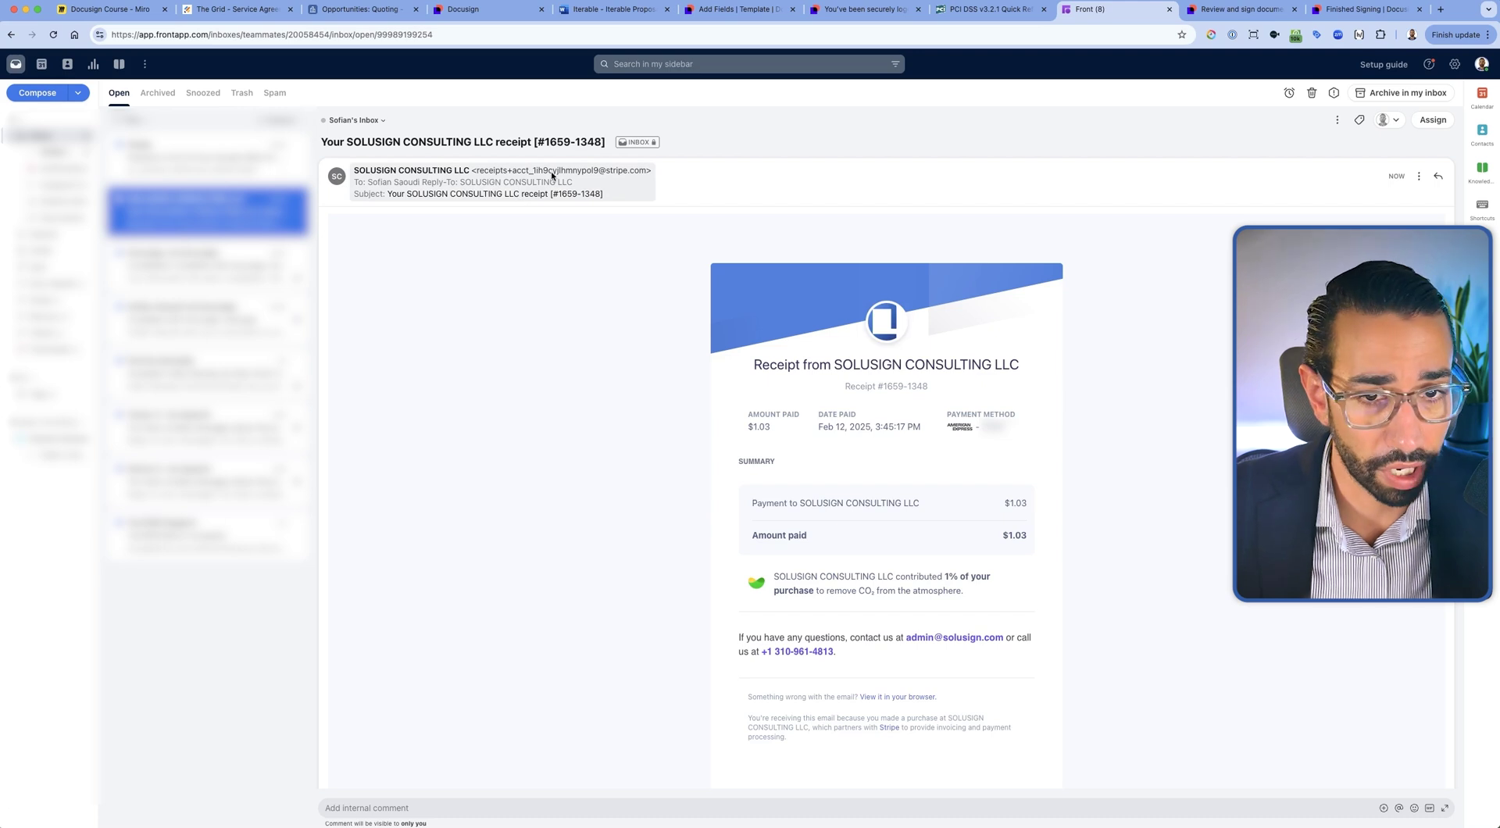
# Read Stripe's $1.03 payment notification email in Front, then load stripe.com in a new tab
pyautogui.scroll(-1, 767, 446)
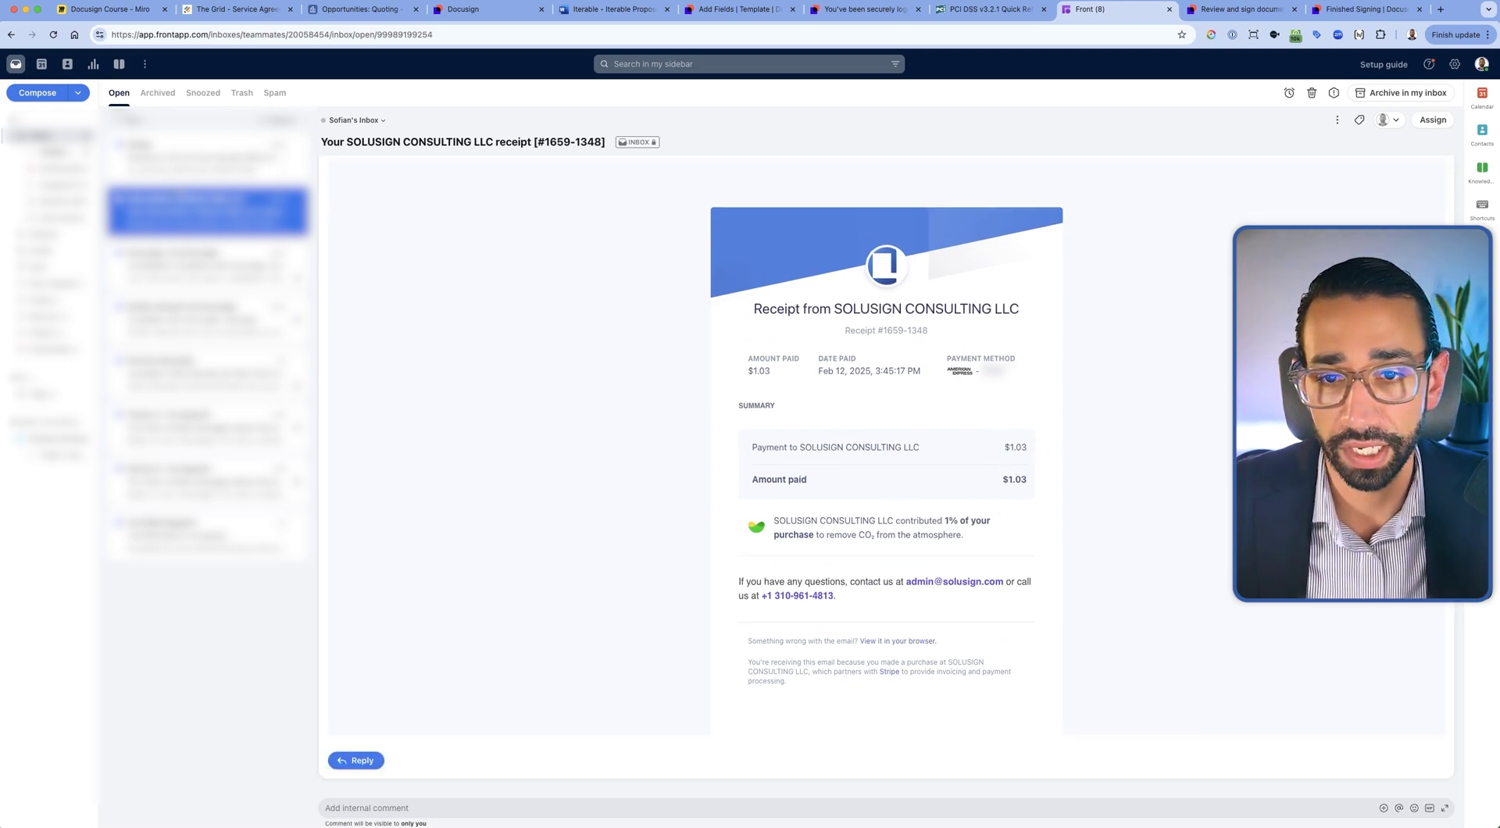
pyautogui.click(207, 156)
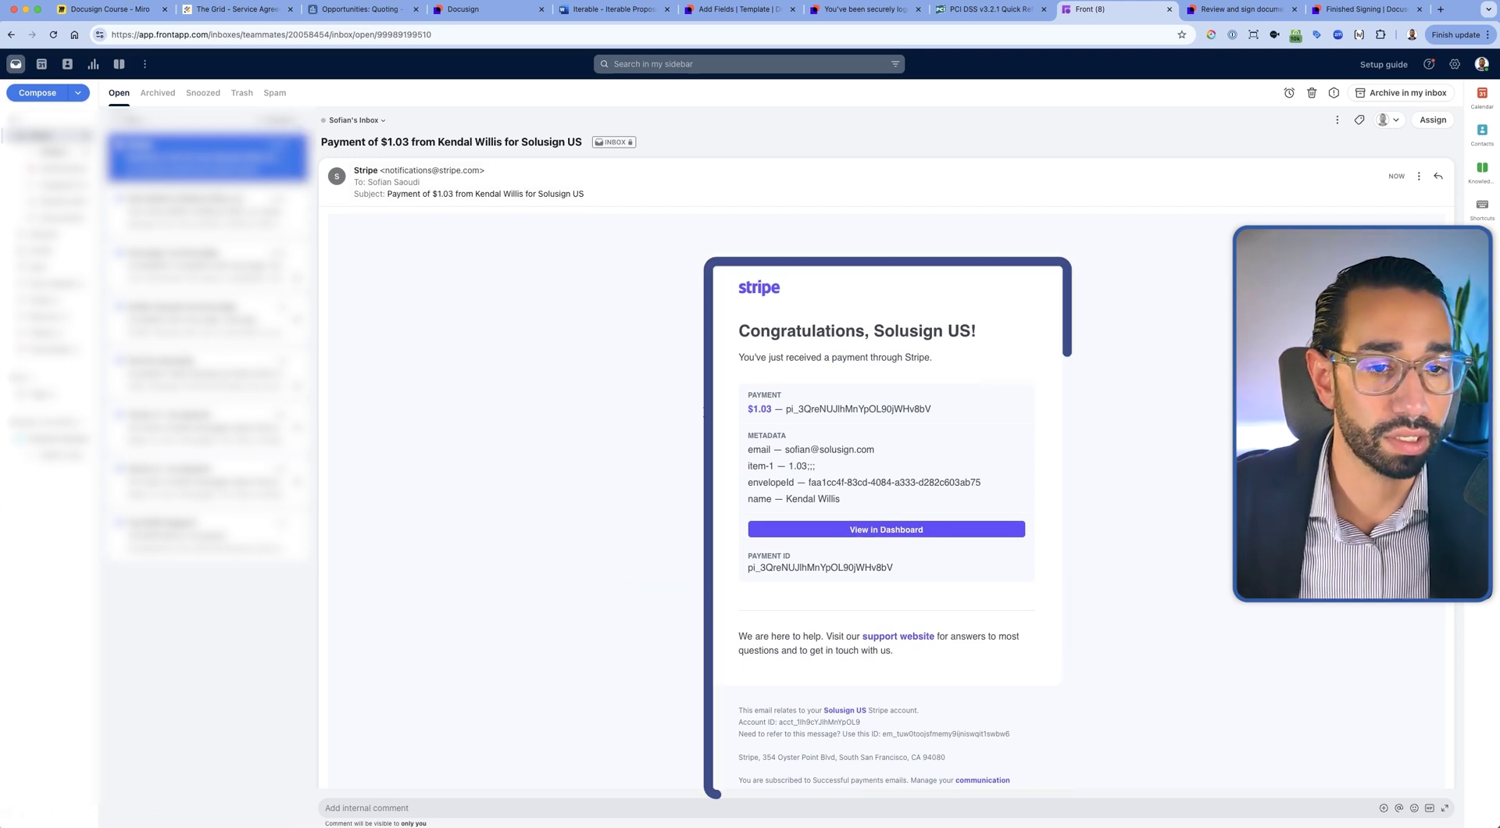
pyautogui.click(1442, 11)
pyautogui.write('stripe.com')
pyautogui.press('Return')
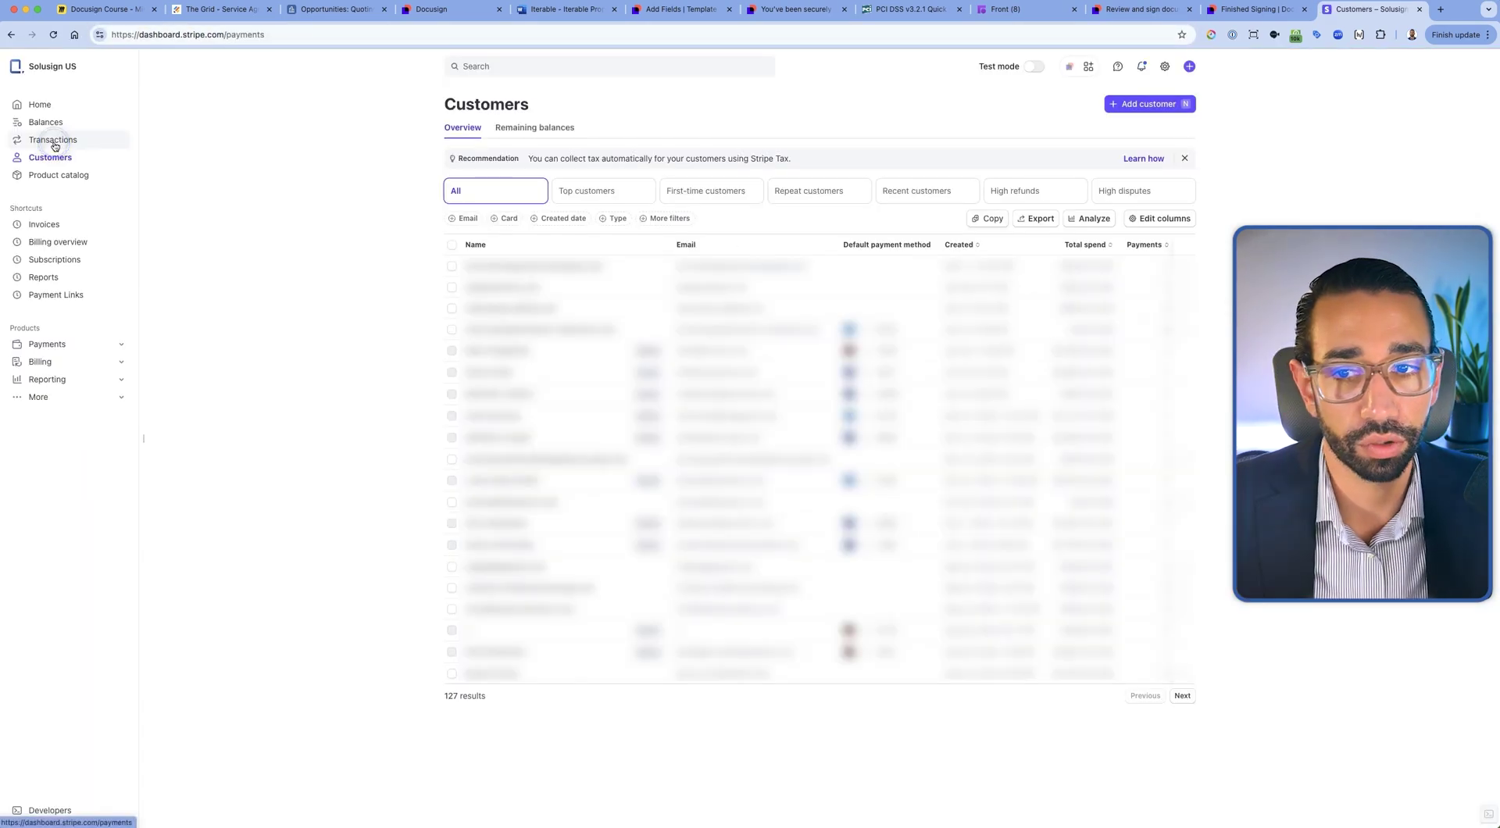
# Open the succeeded $1.03 payment from Stripe's Transactions list, then return to the Miro board
pyautogui.click(54, 140)
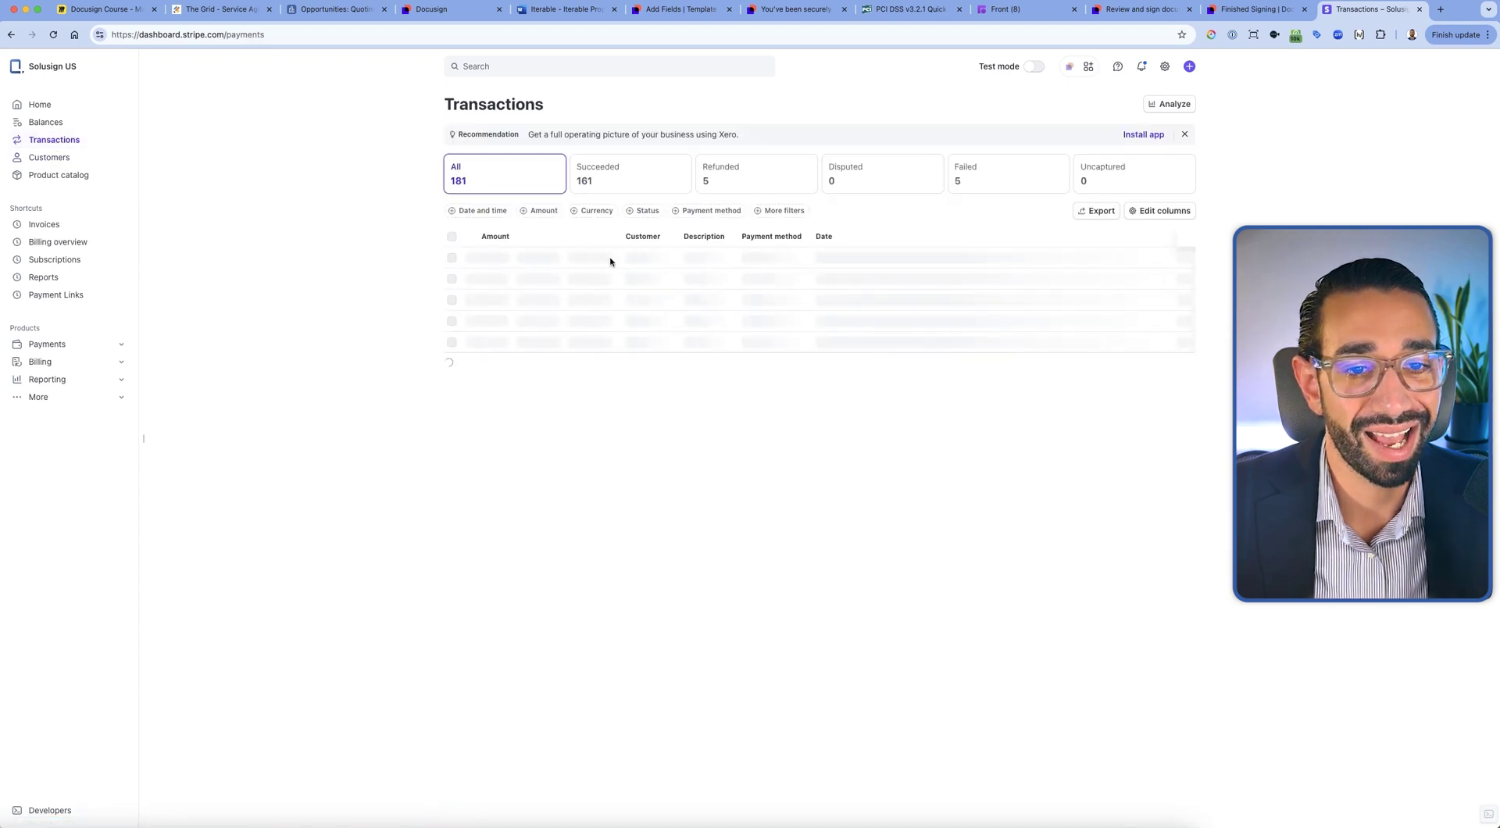
pyautogui.click(659, 262)
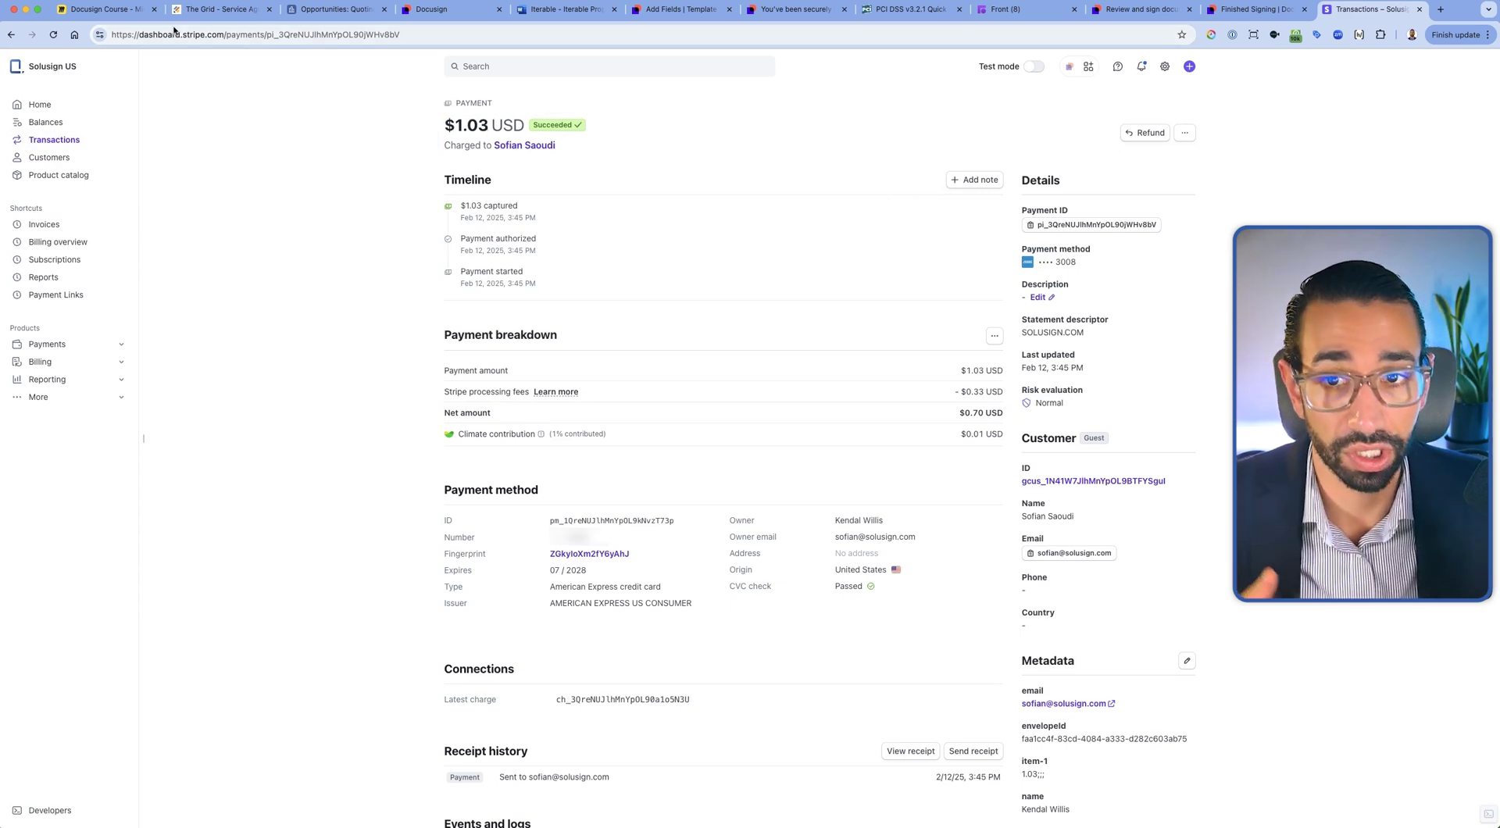
pyautogui.click(115, 10)
pyautogui.scroll(-1, 845, 365)
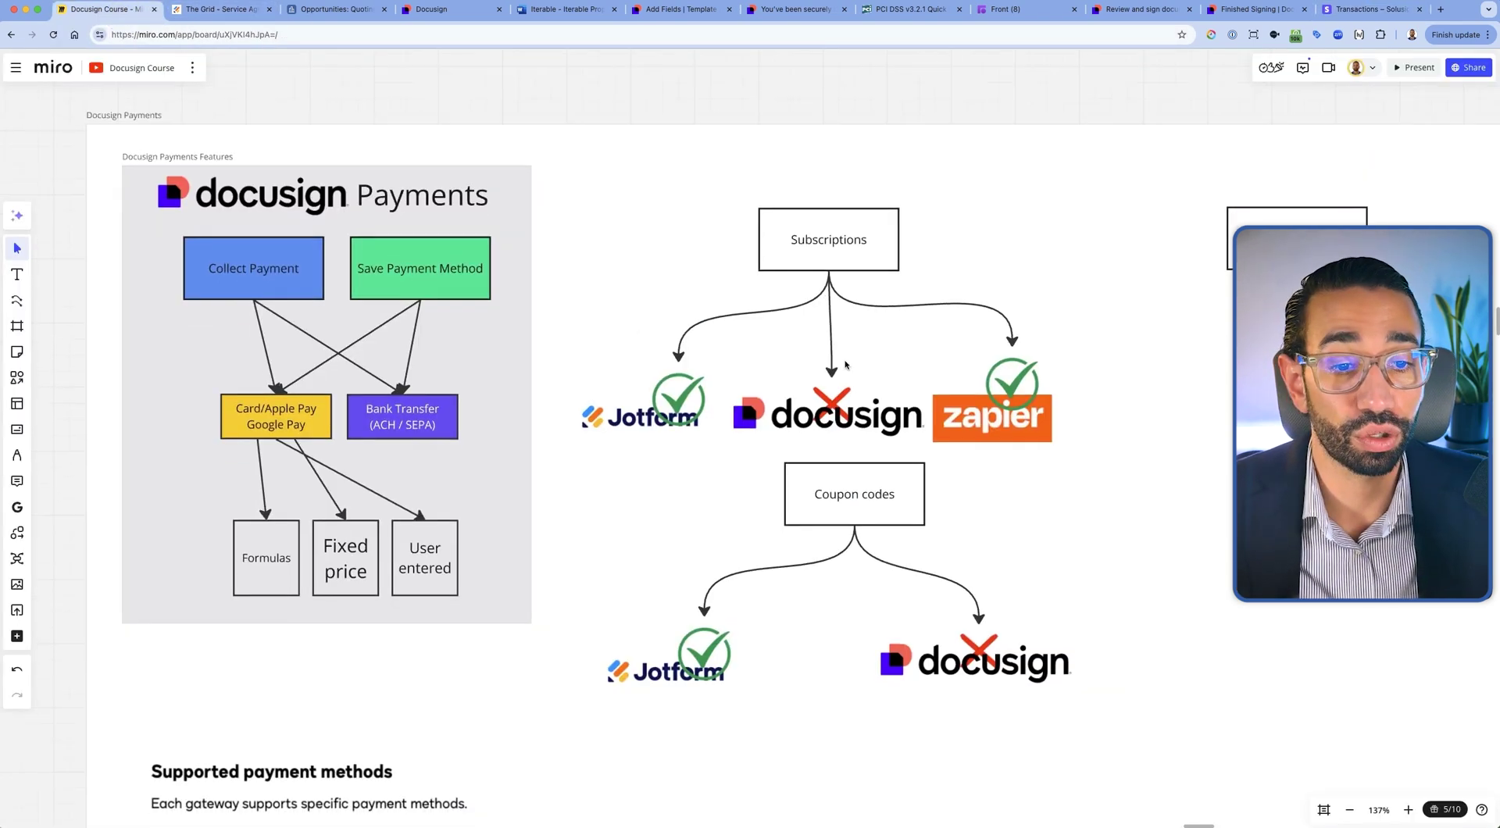
# Point out the Docusign and Jotform logos under Subscriptions, then go to The Grid - Service Agreement form
pyautogui.click(843, 417)
pyautogui.click(639, 474)
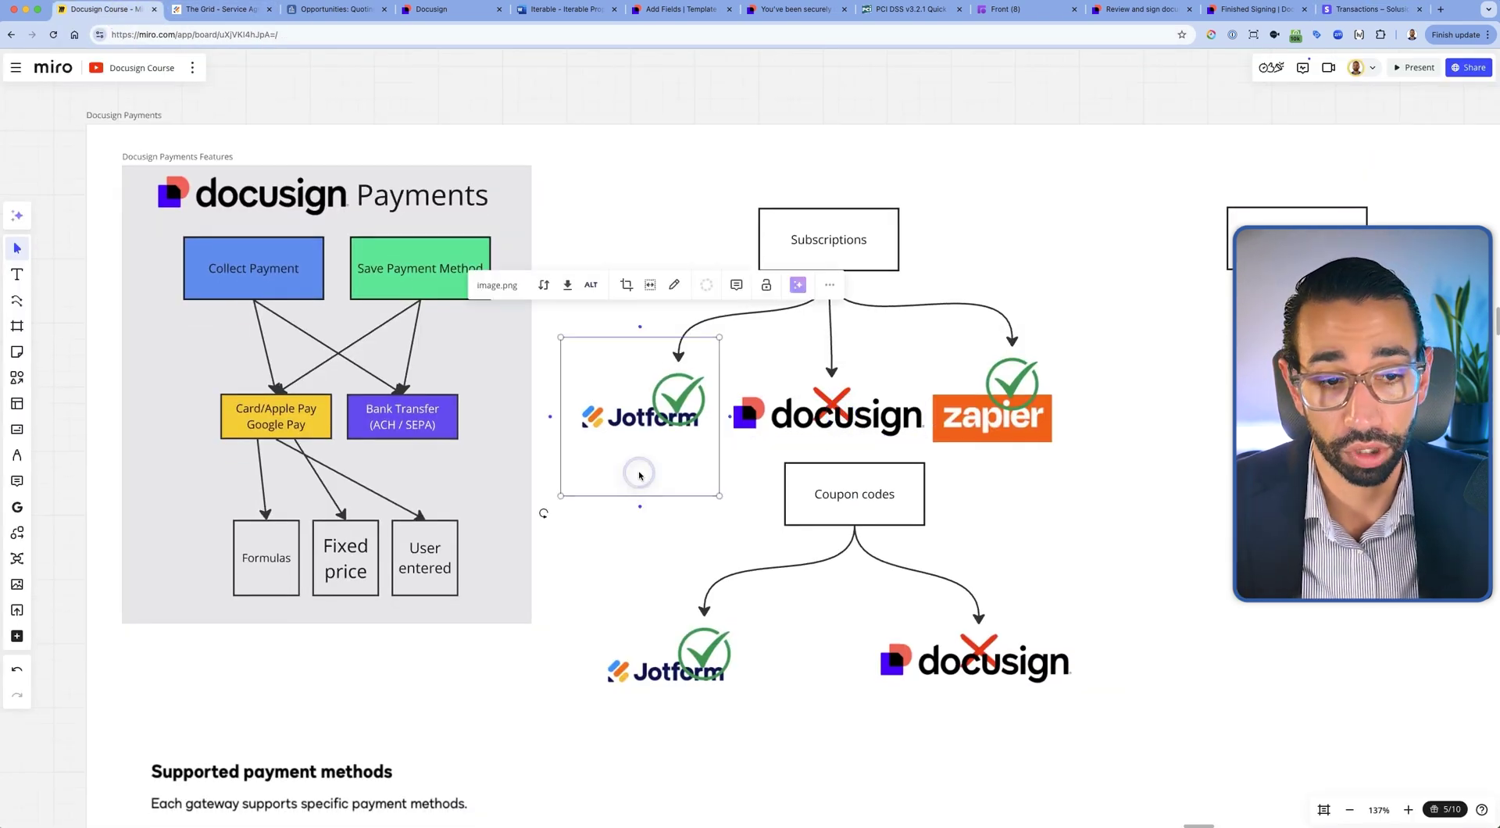
pyautogui.click(825, 418)
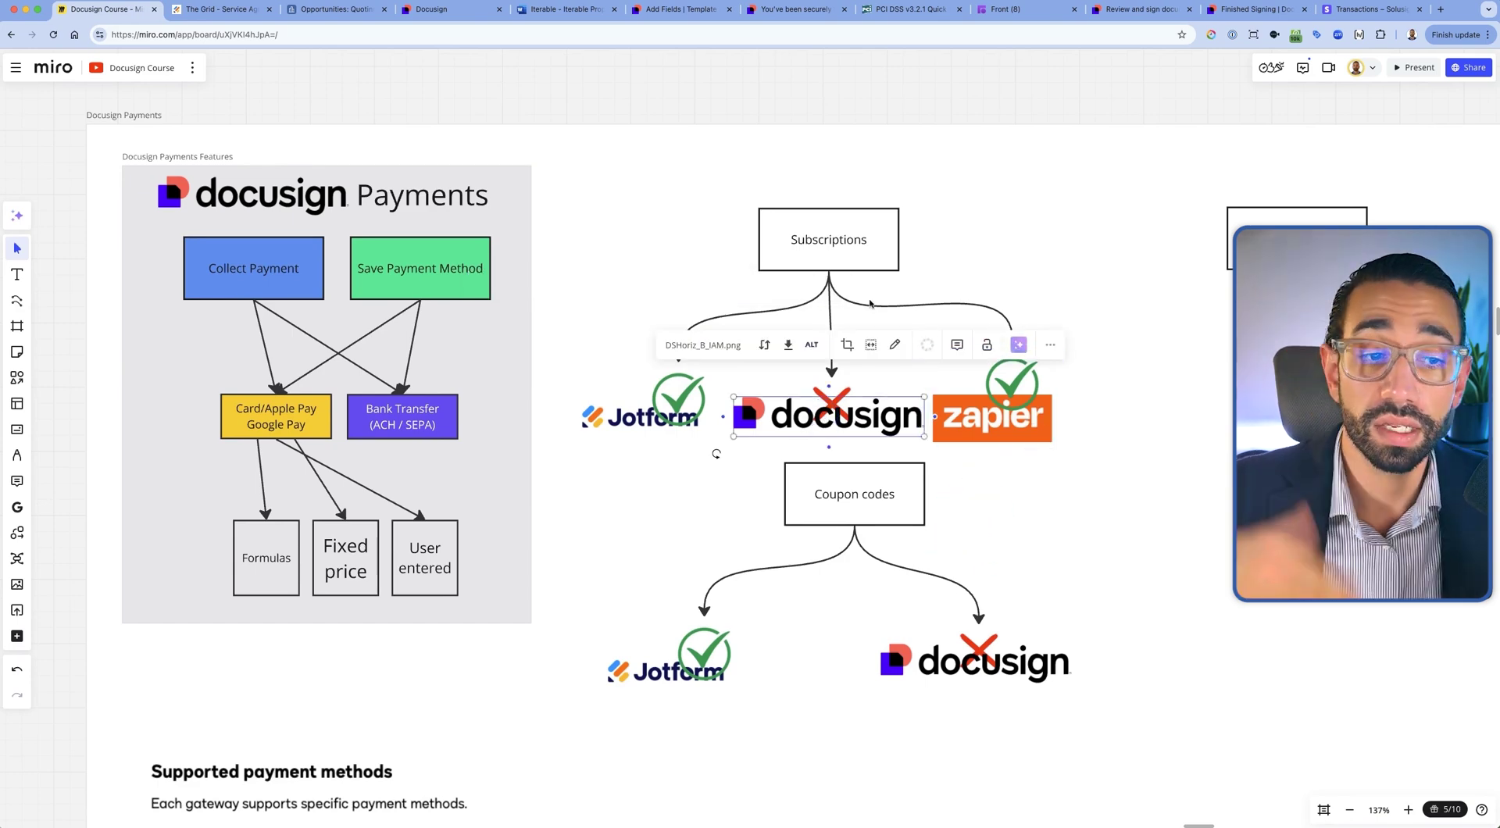
pyautogui.click(1049, 472)
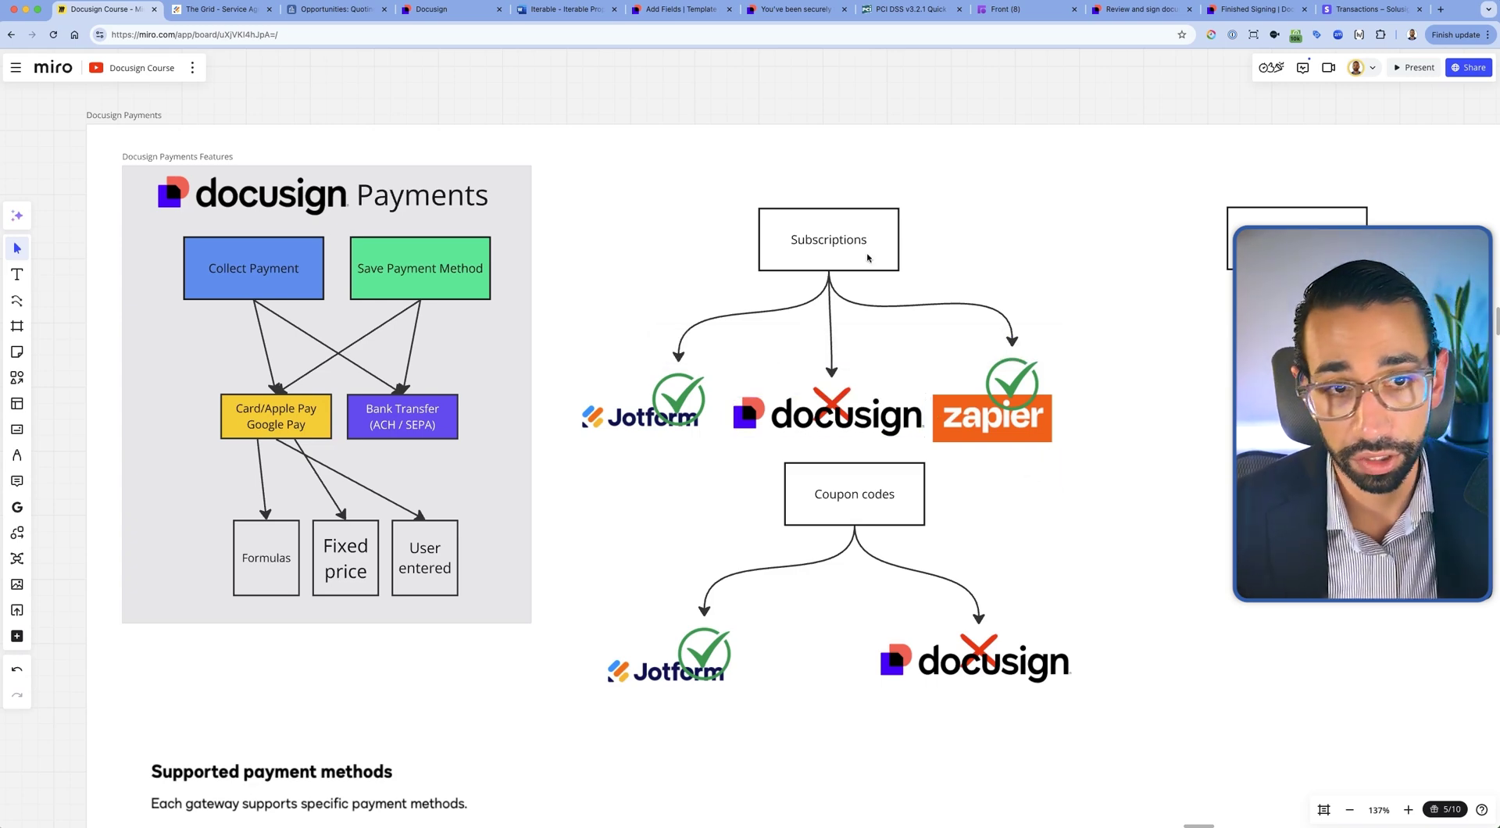
pyautogui.click(225, 11)
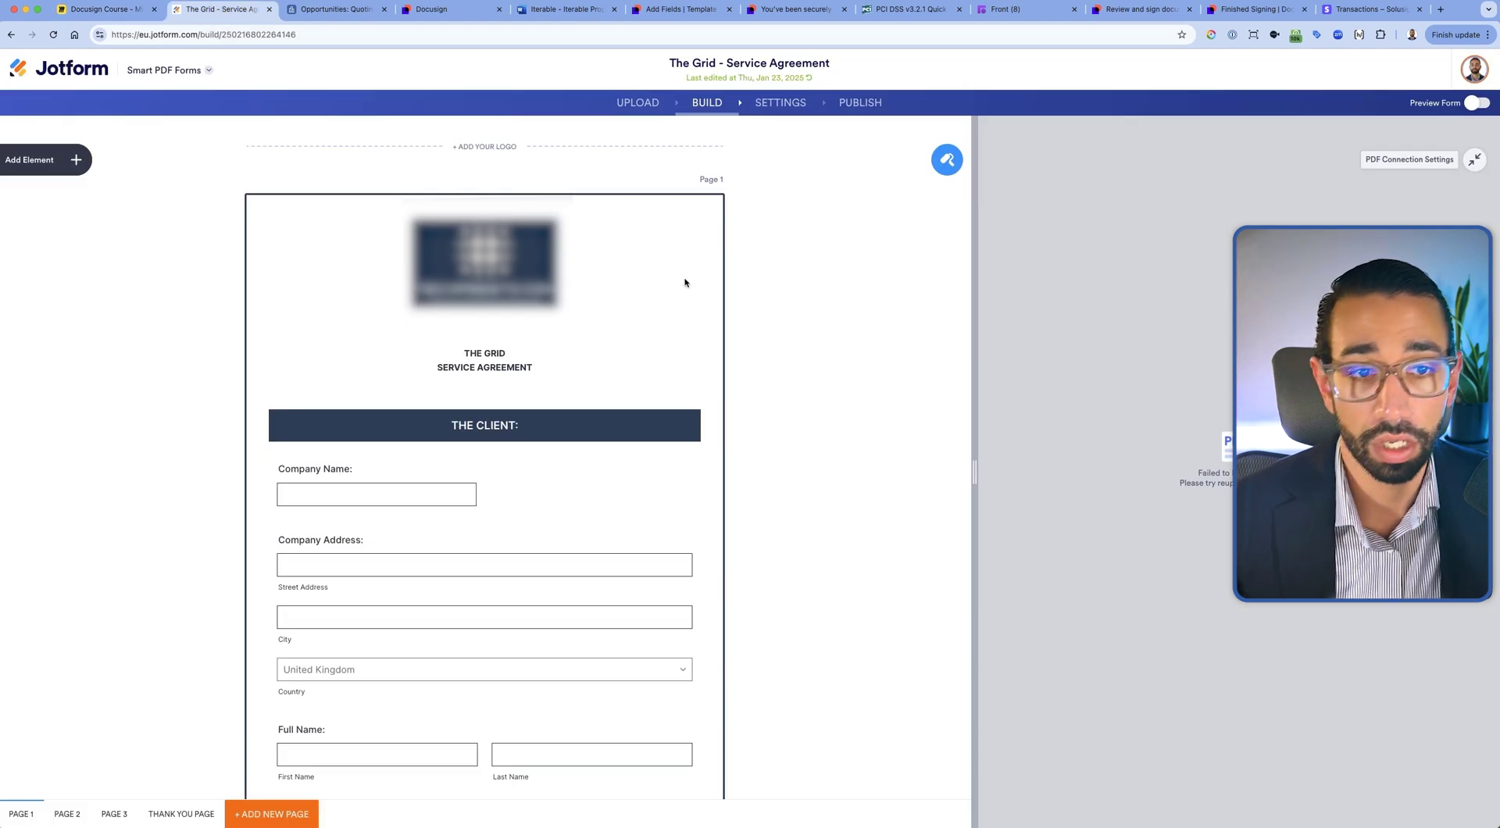
# Check the page 3 My Products widget's settings: The Grid special-offer Stripe subscription at $997.00 monthly
pyautogui.scroll(-6, 807, 425)
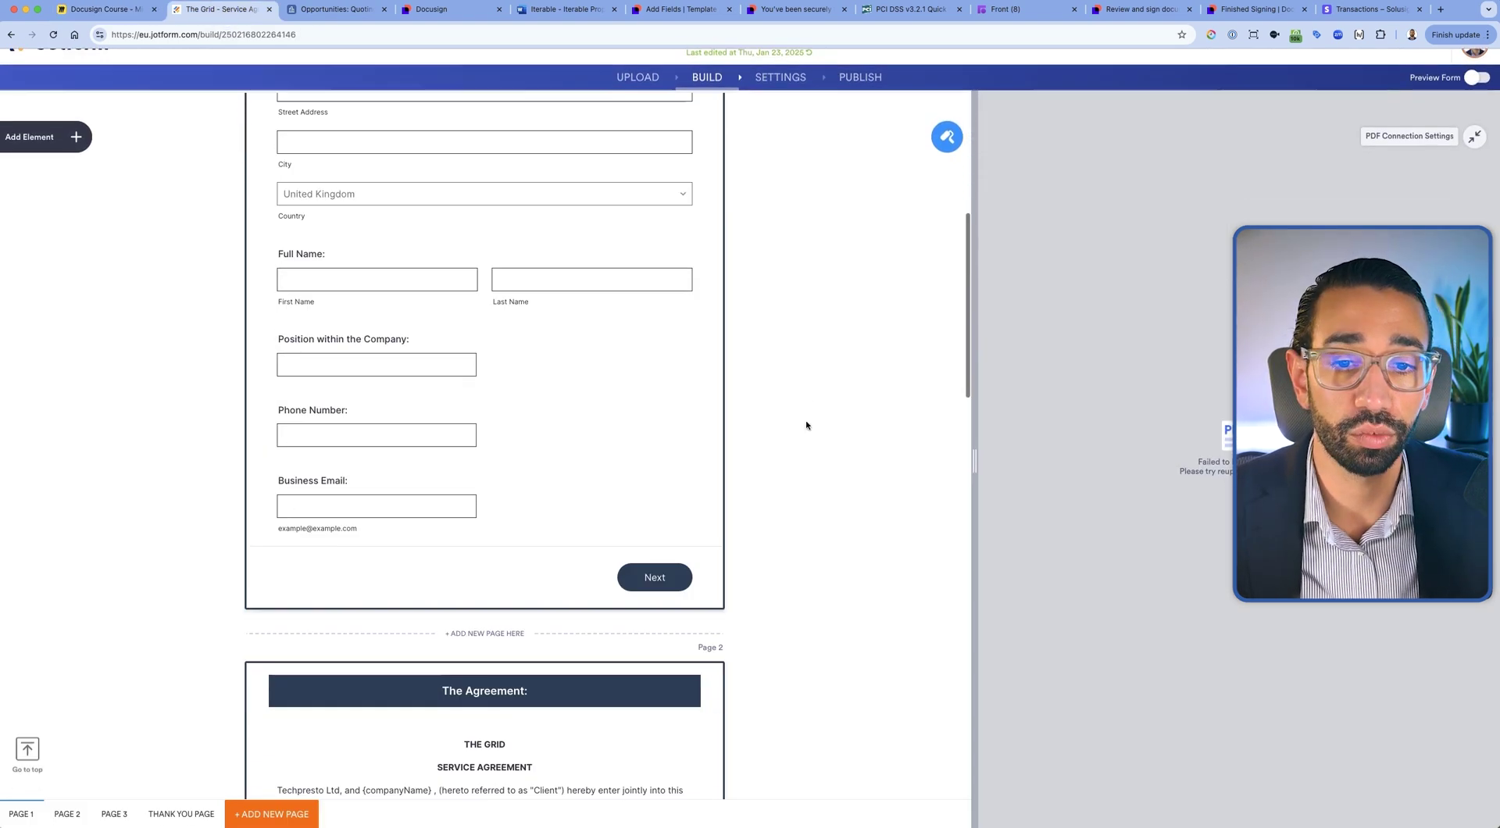
pyautogui.scroll(-5, 737, 382)
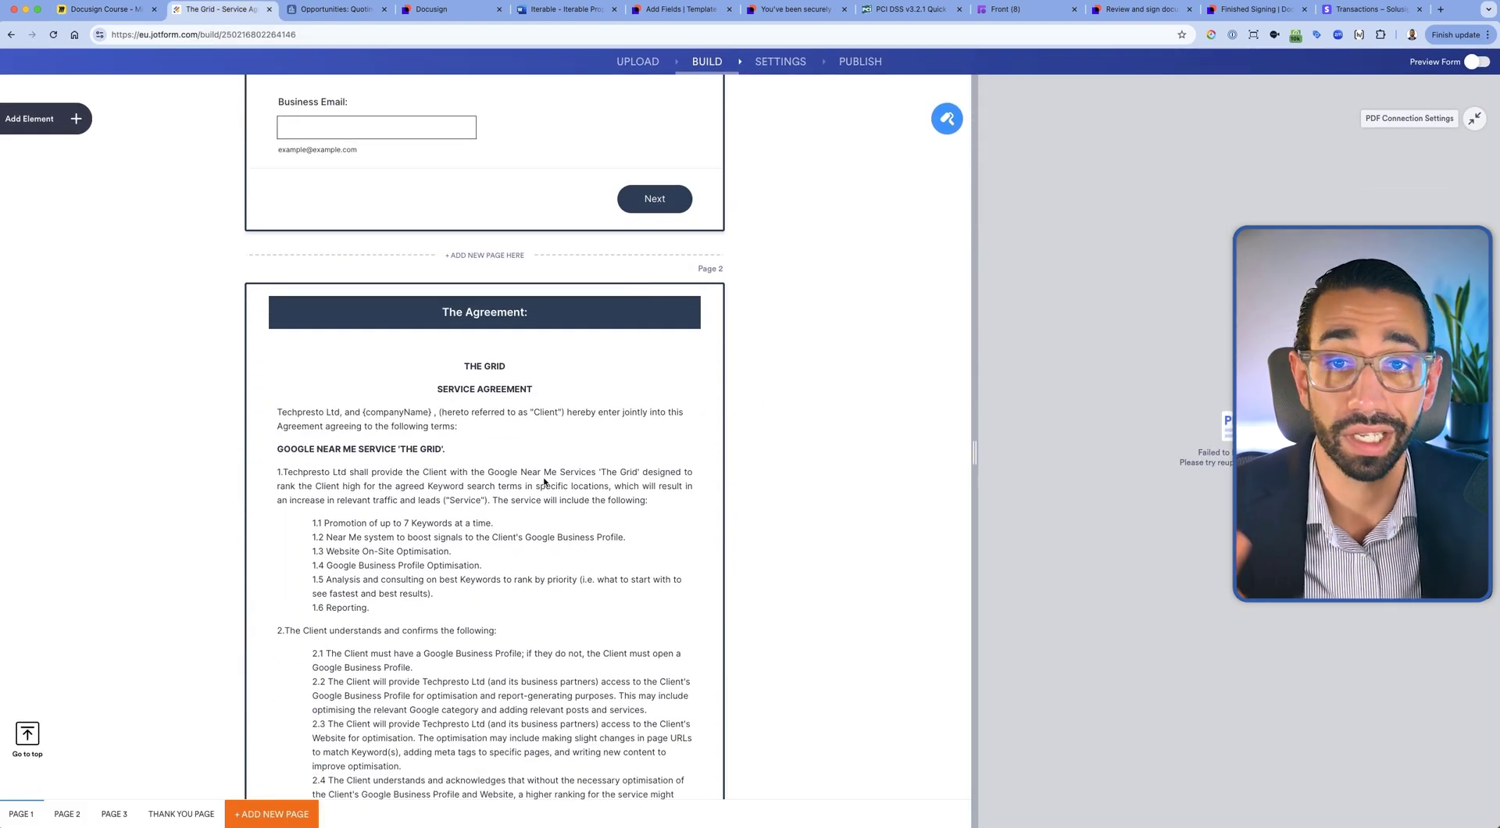
pyautogui.scroll(-15, 691, 480)
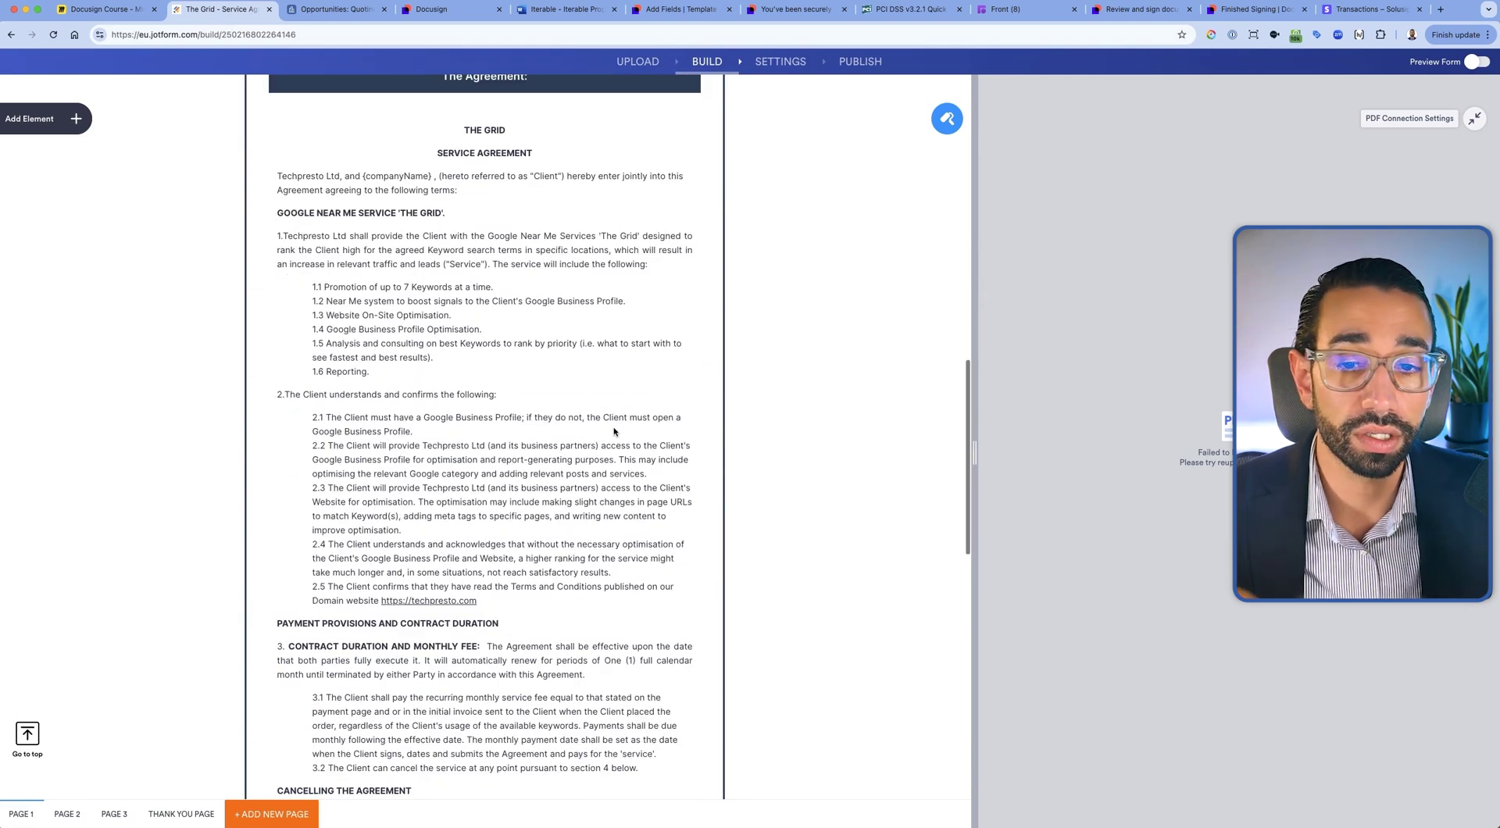
pyautogui.scroll(-1, 614, 429)
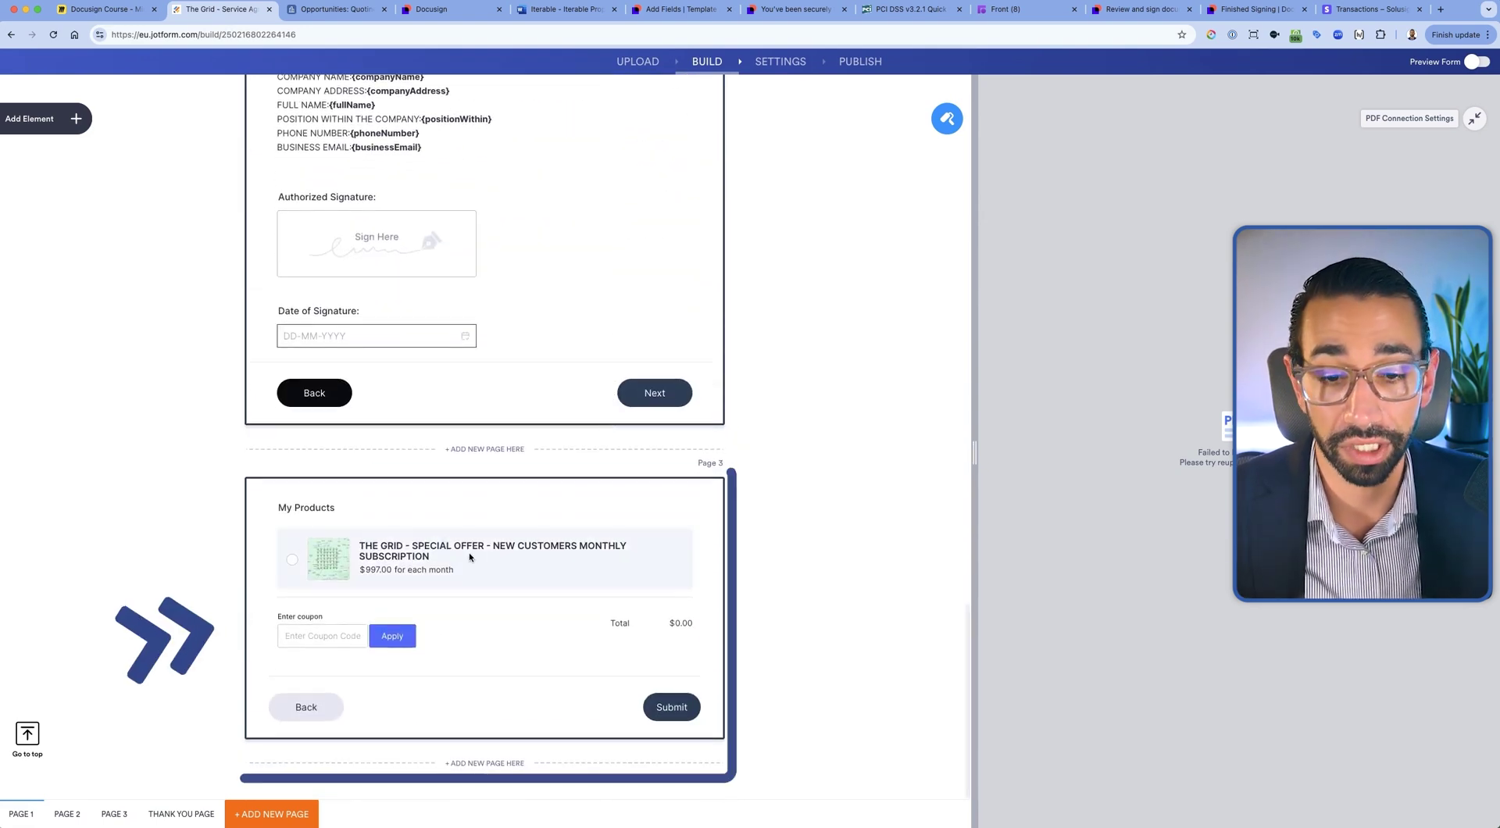
pyautogui.click(480, 558)
pyautogui.click(575, 611)
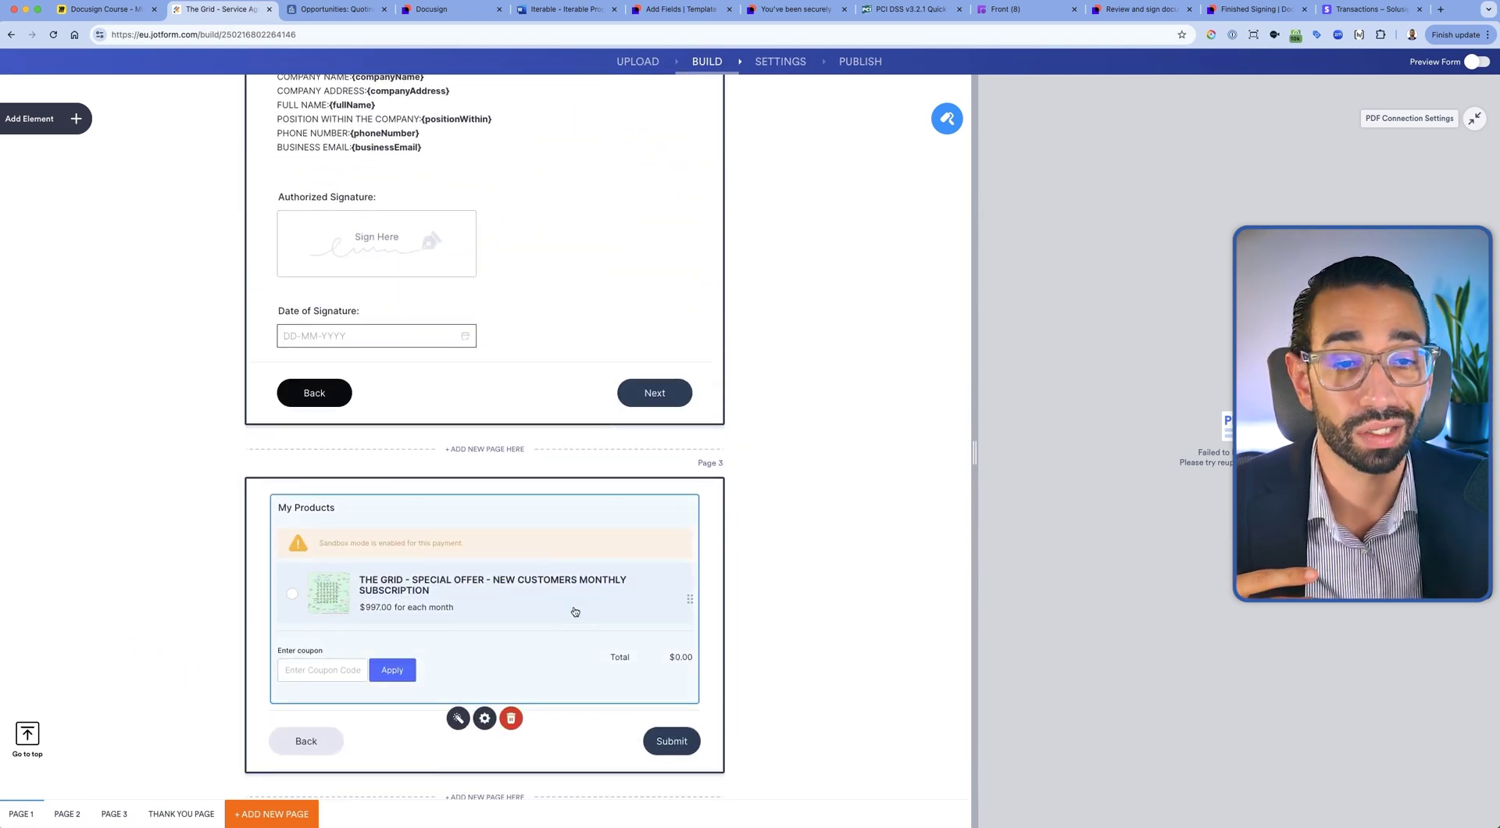
pyautogui.click(485, 718)
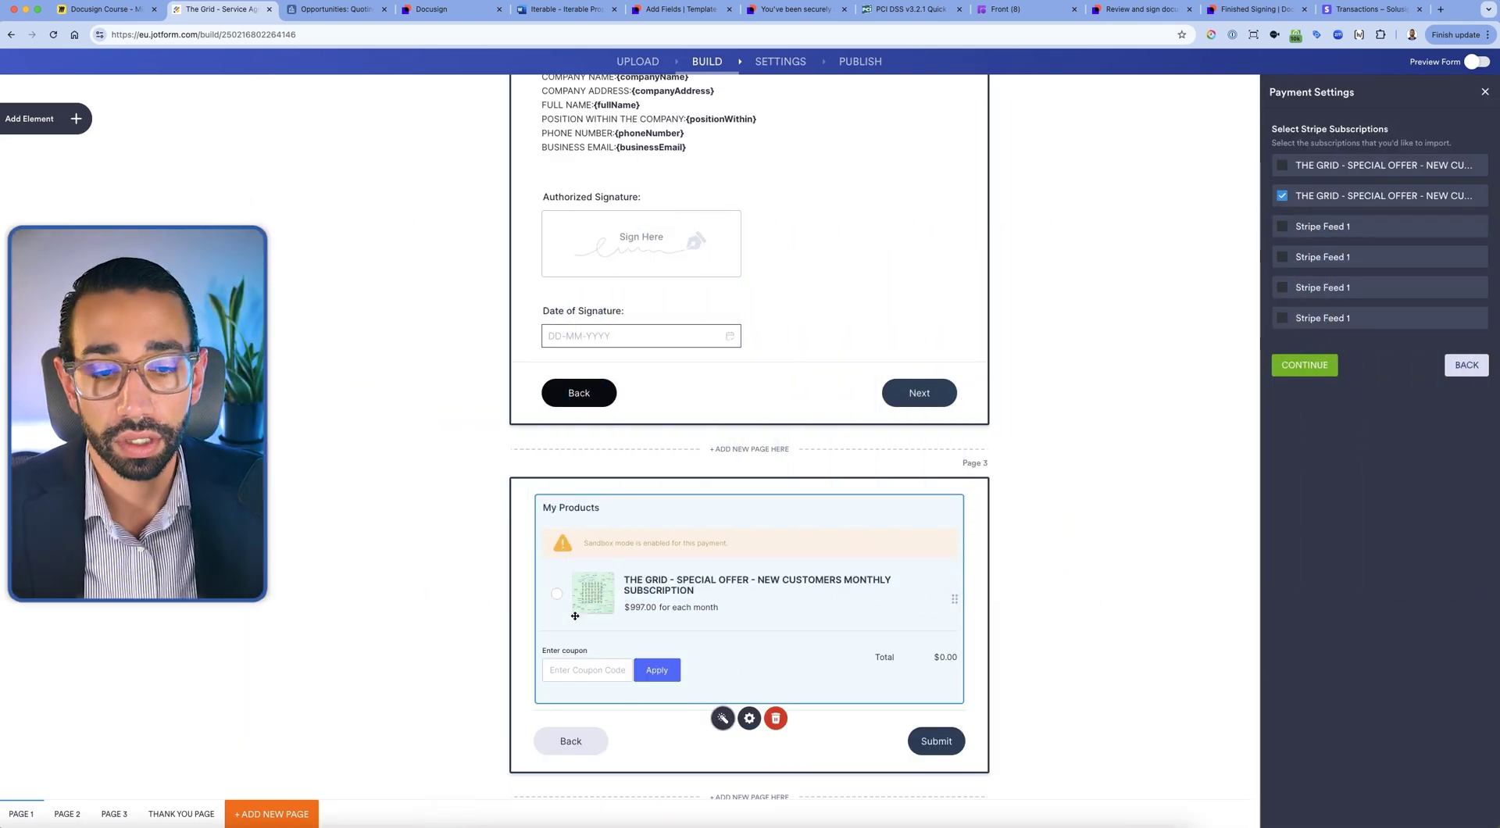
pyautogui.click(1485, 92)
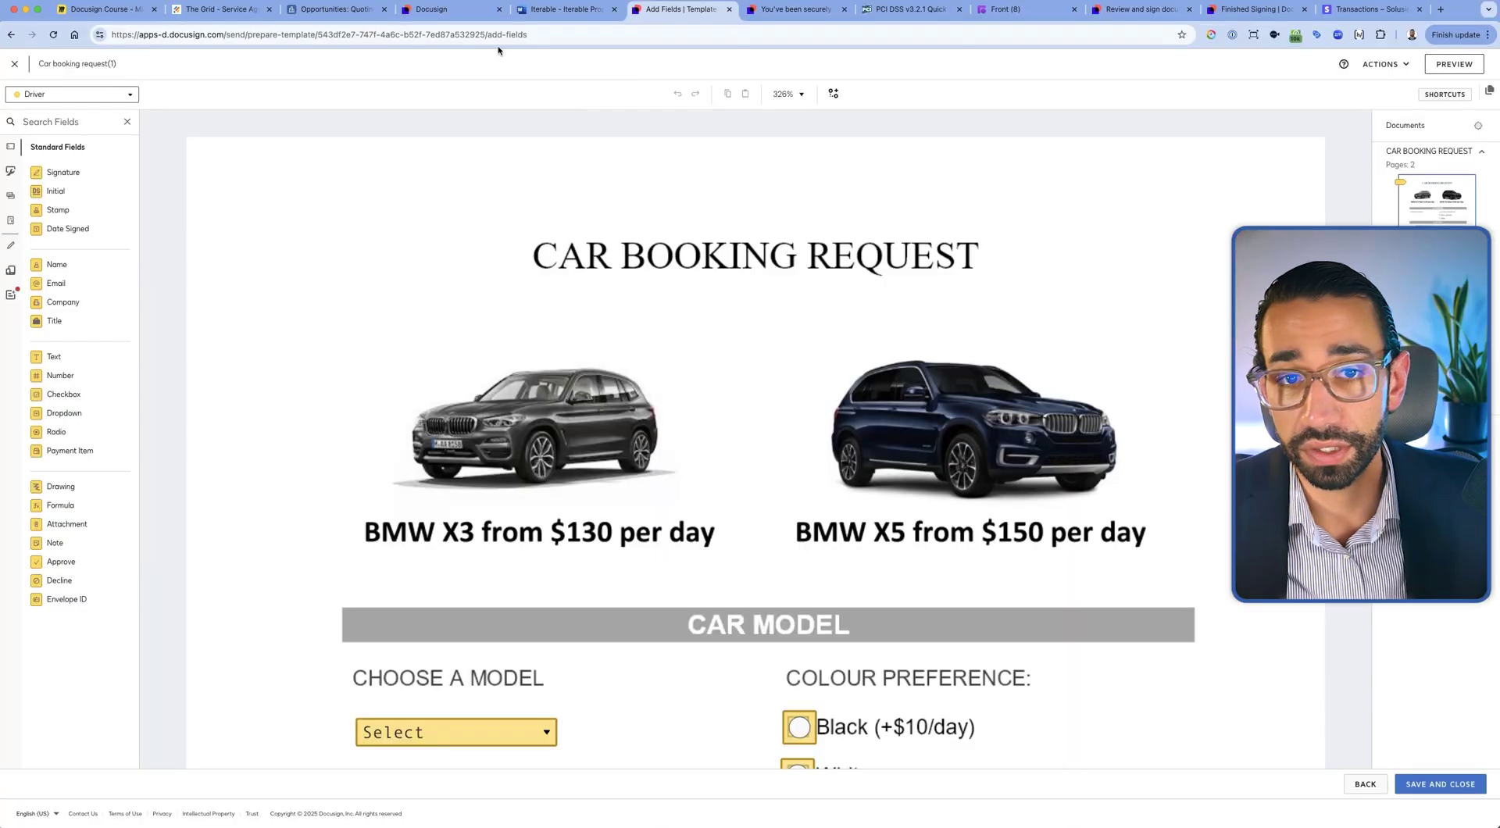
# Review the Admin > Payments gateways, two Stripe connections plus addable options, then return to the template
pyautogui.click(459, 9)
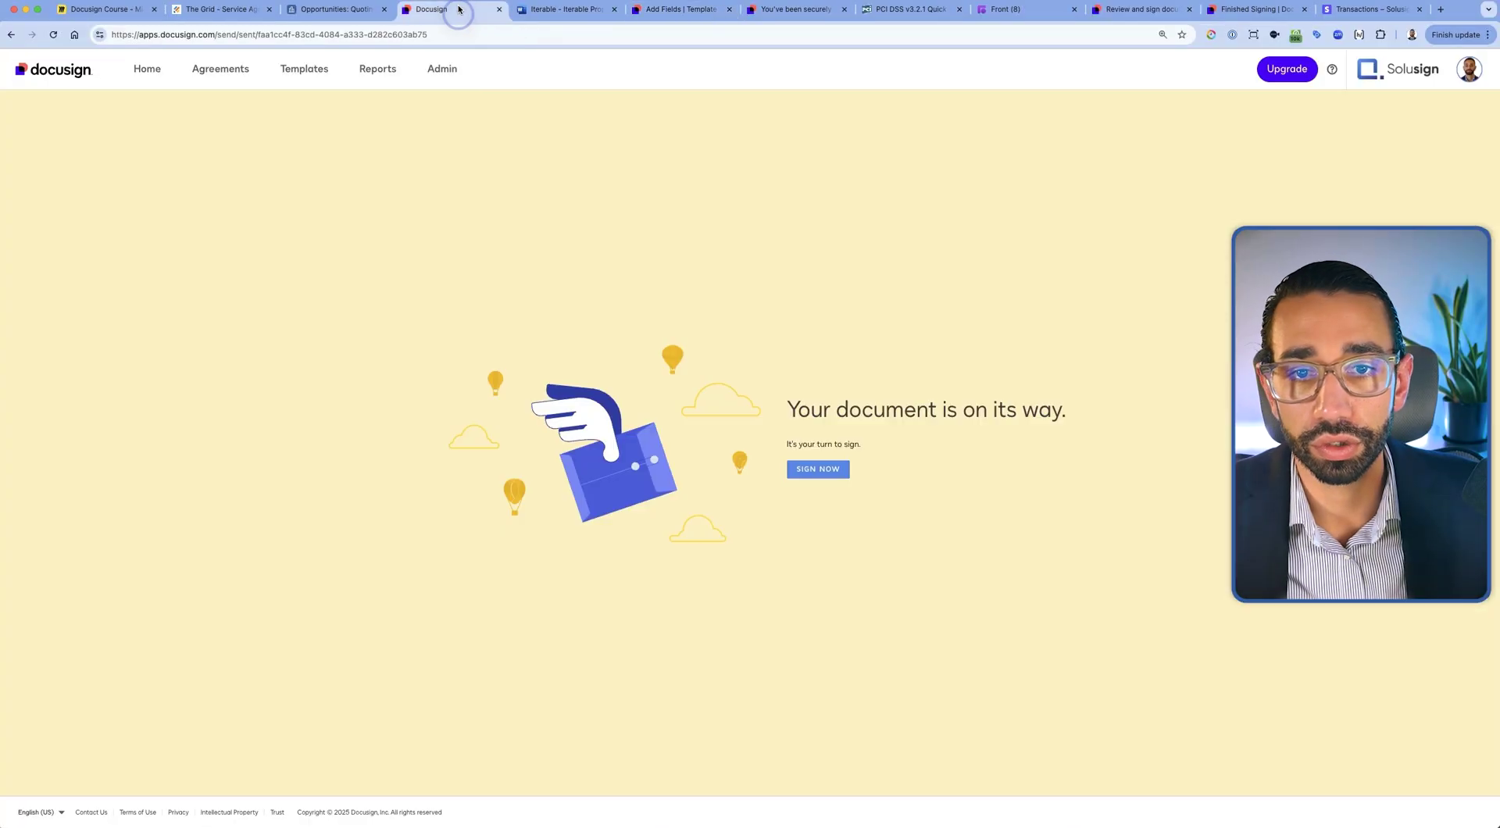
pyautogui.click(444, 69)
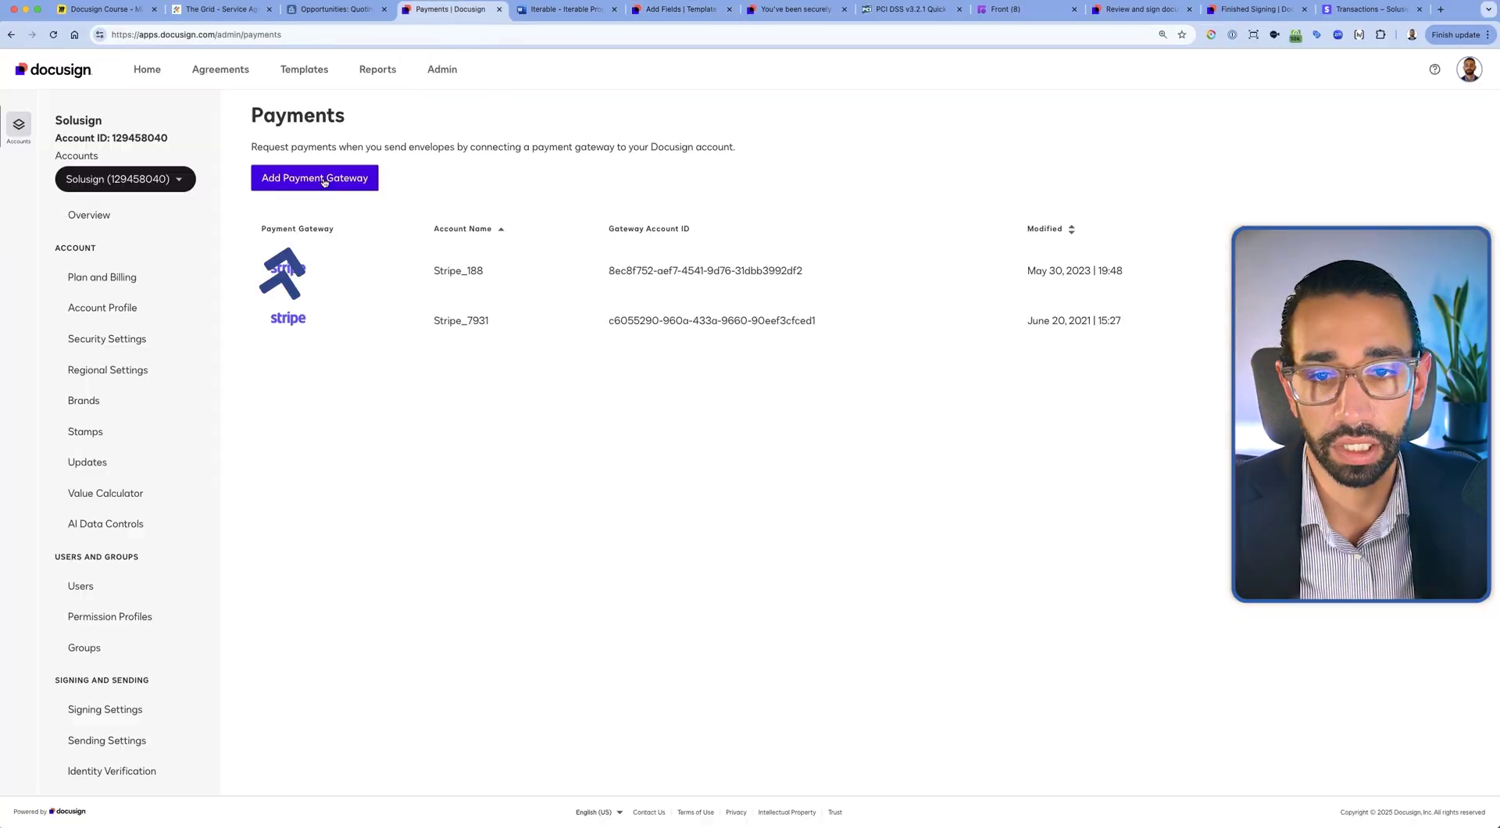
pyautogui.click(316, 177)
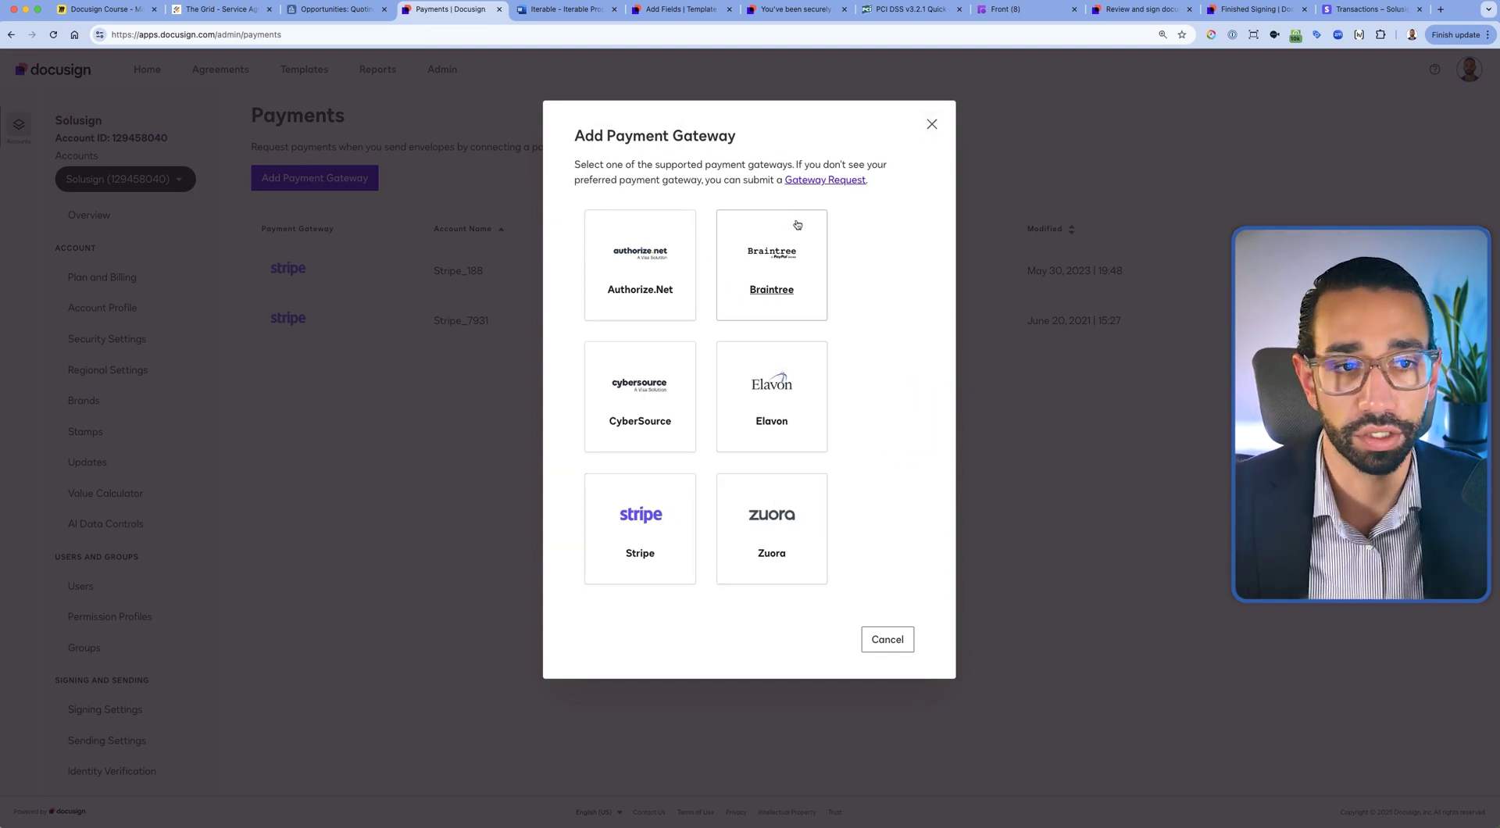
pyautogui.click(931, 125)
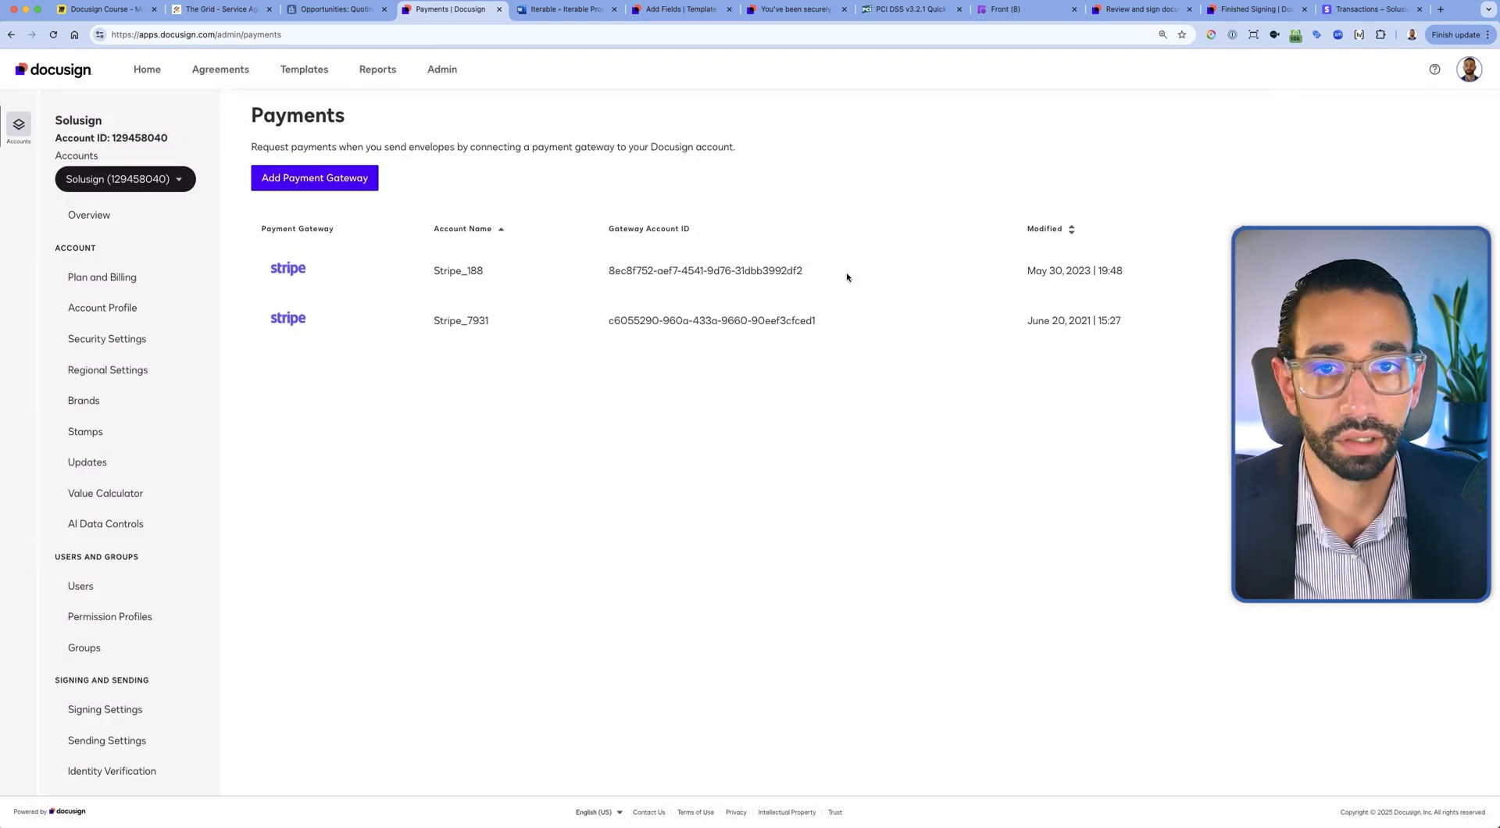
pyautogui.click(1254, 10)
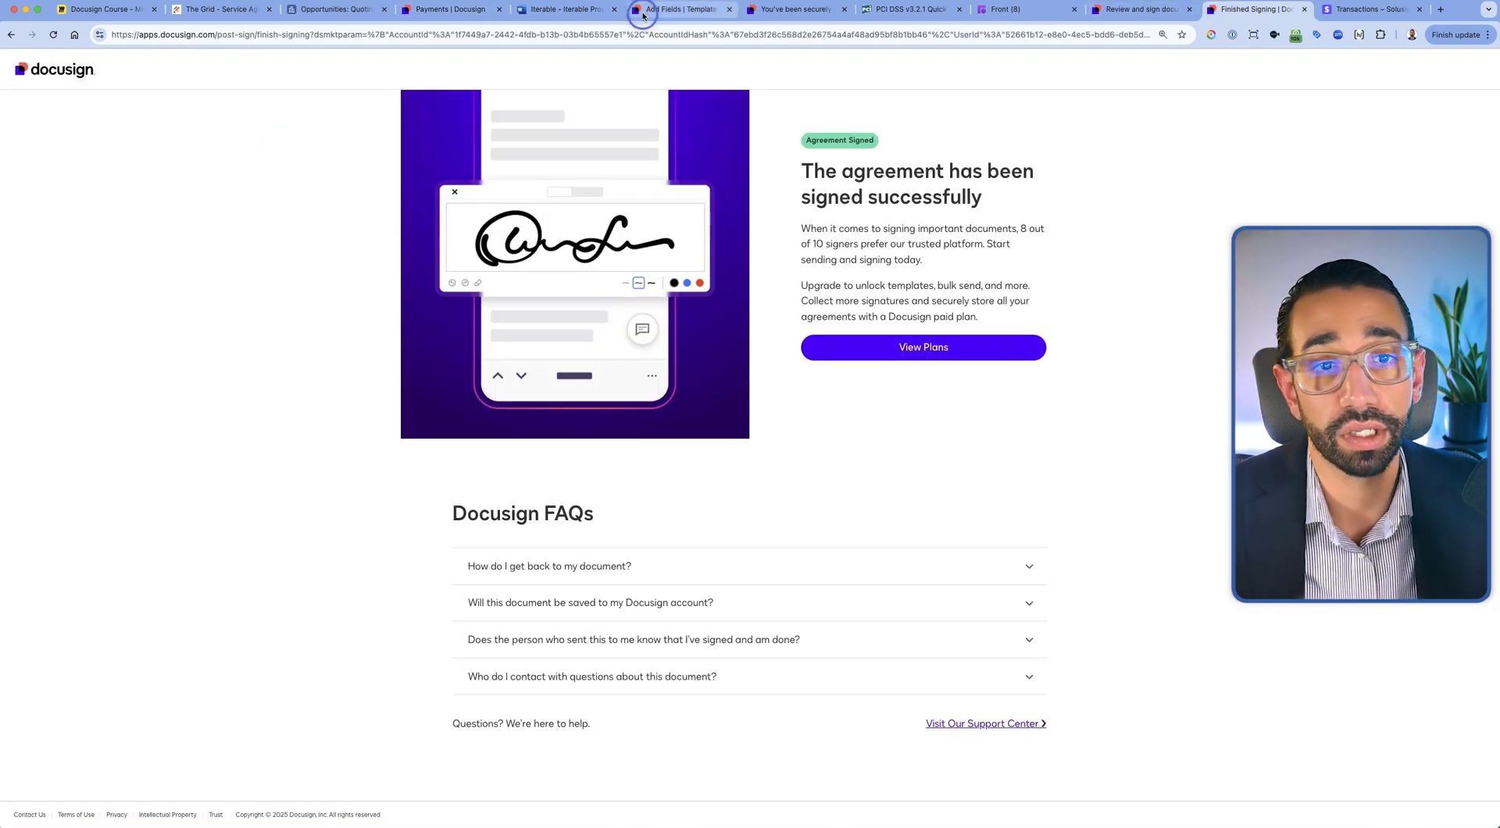
# Back in the car booking template, place a Payment Item beside the Sign block and zoom to 125%
pyautogui.click(680, 9)
pyautogui.scroll(-10, 724, 438)
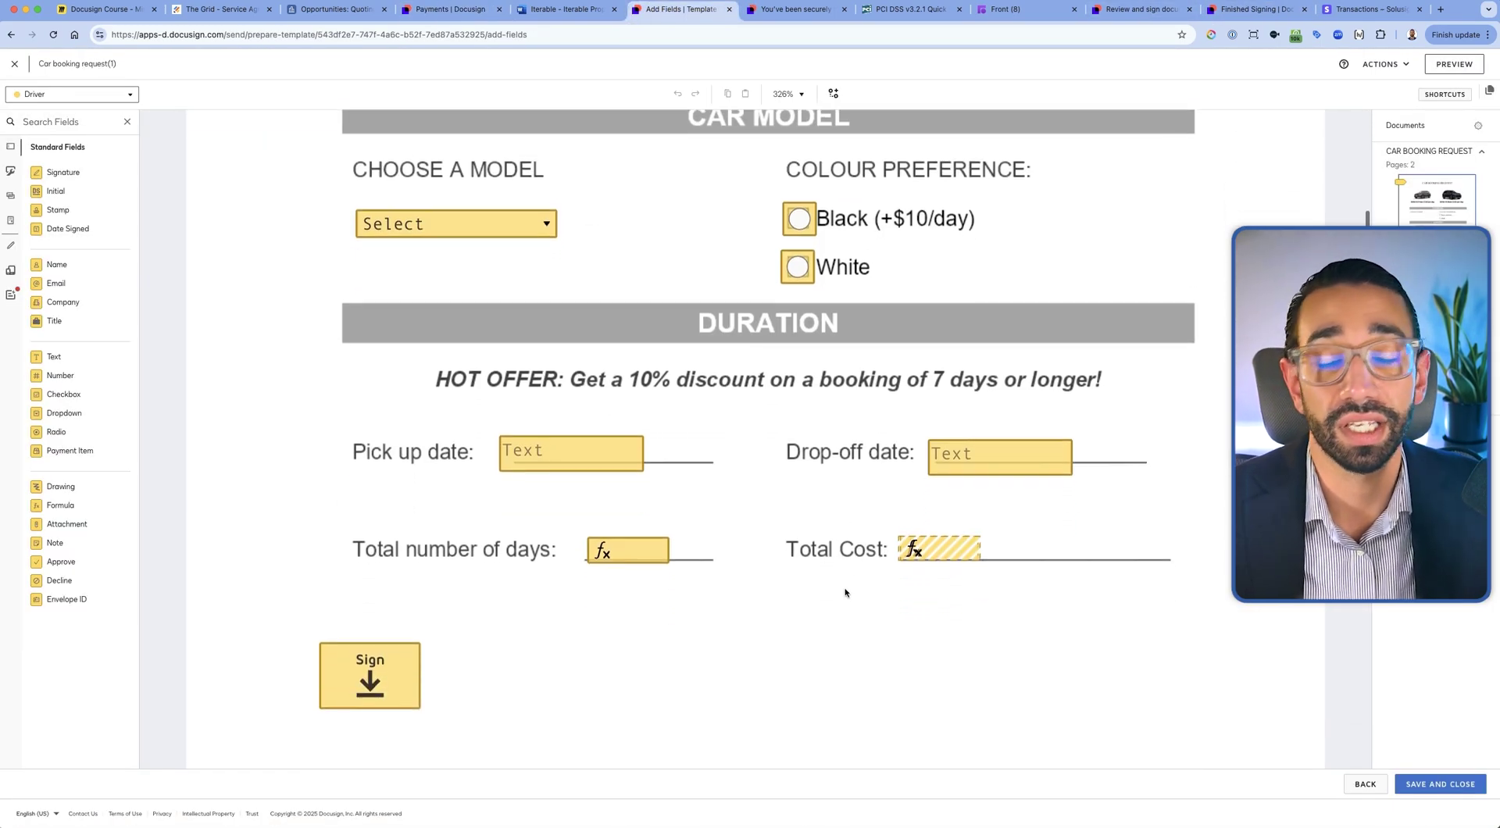
pyautogui.moveTo(70, 451); pyautogui.dragTo(571, 639)
pyautogui.click(784, 607)
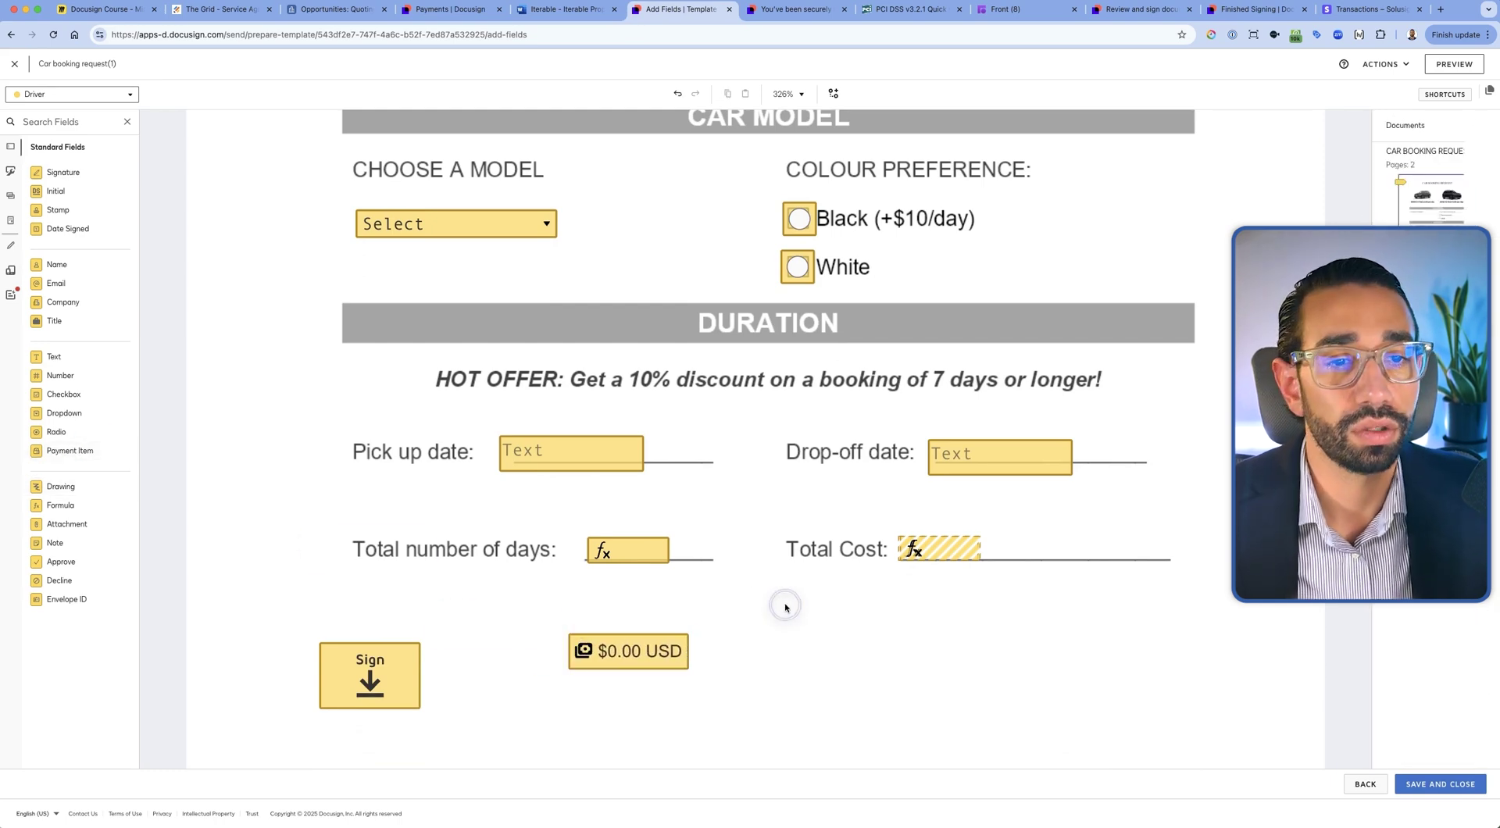
pyautogui.click(791, 91)
pyautogui.click(802, 184)
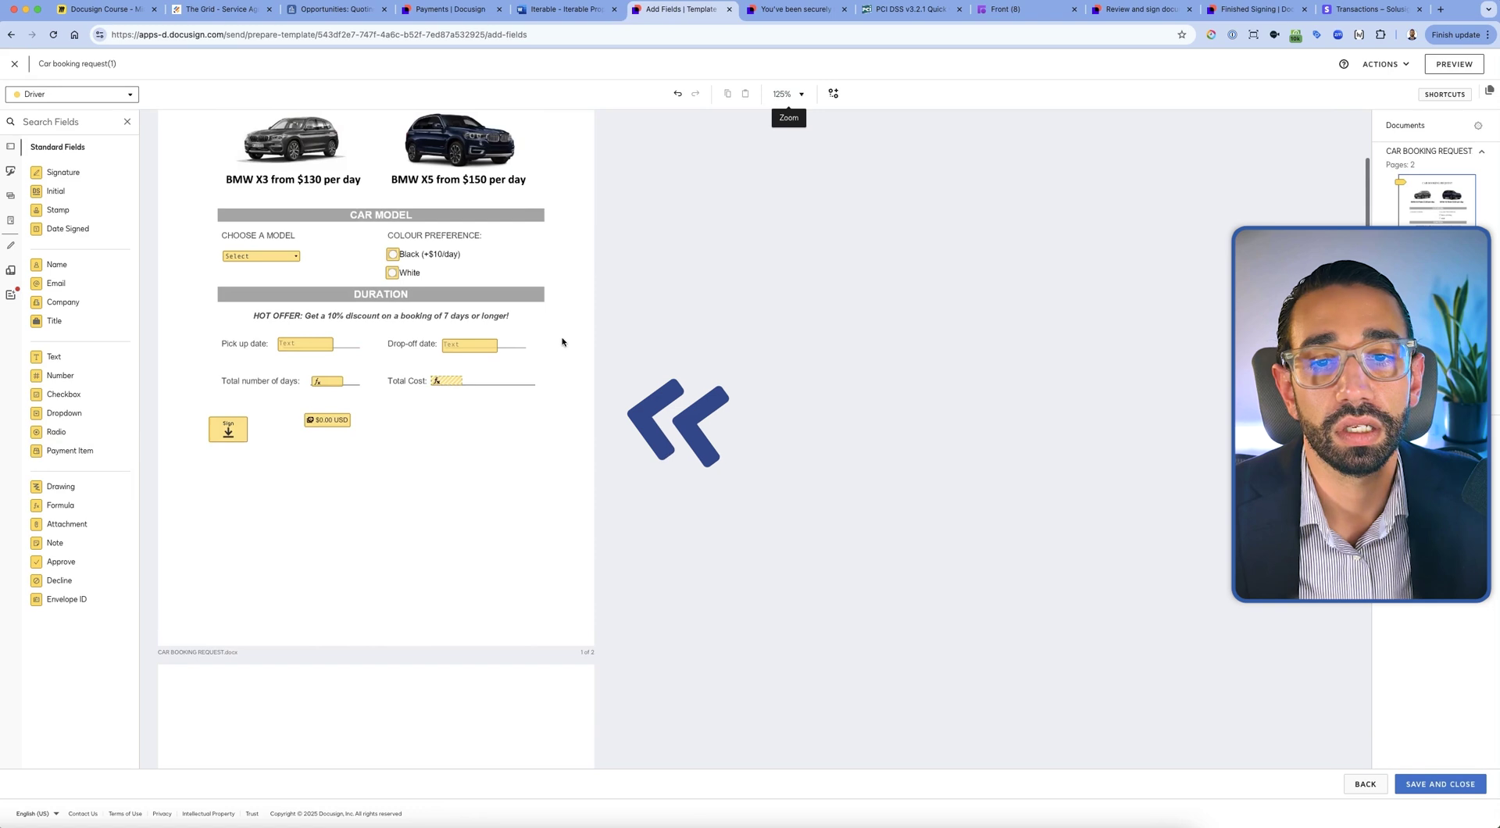
pyautogui.scroll(2, 563, 342)
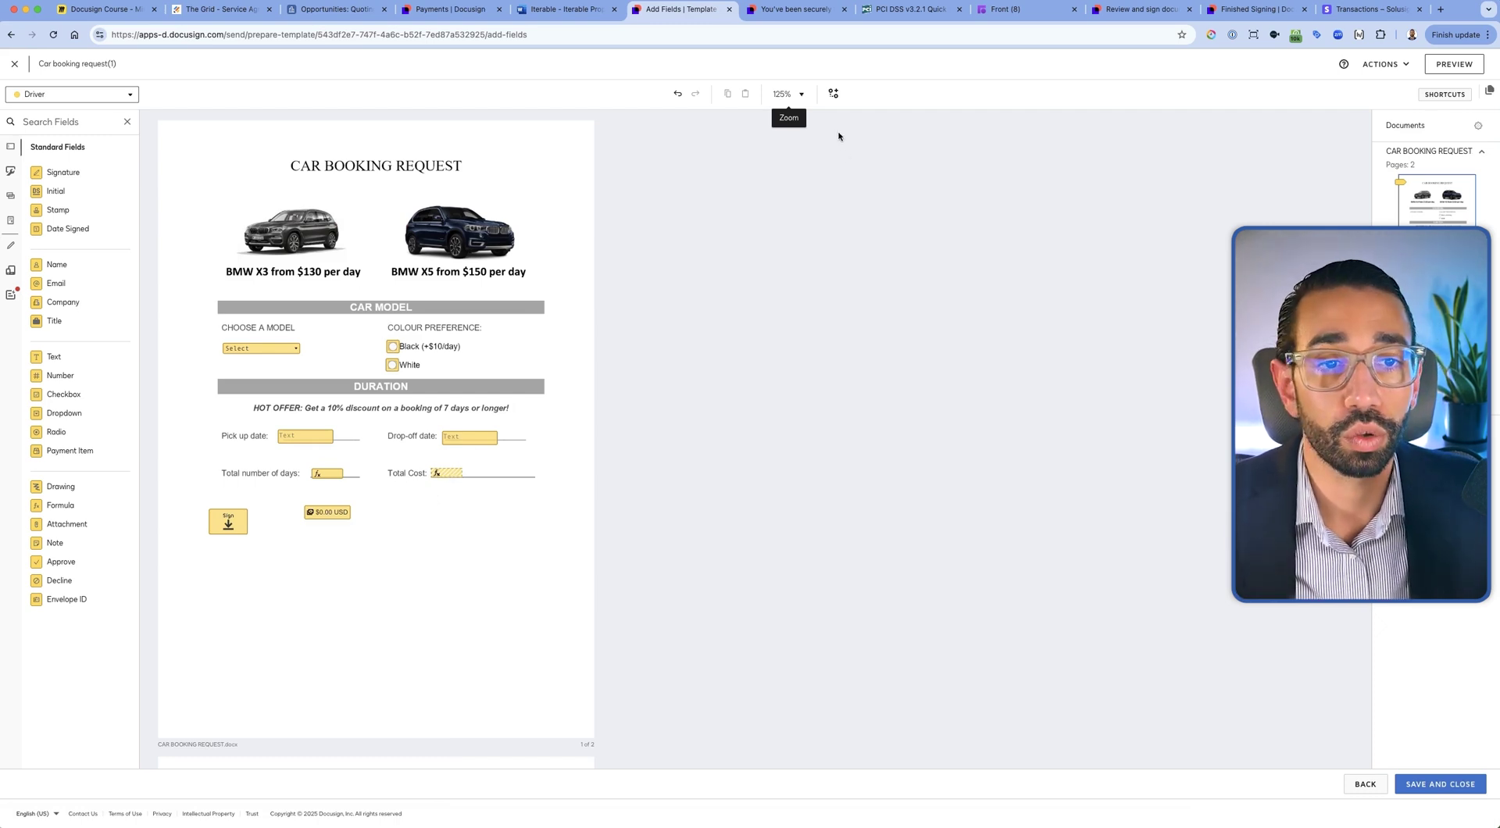
pyautogui.click(797, 95)
# At 200% zoom, place a copy of the Total Cost formula field to its right
pyautogui.click(800, 205)
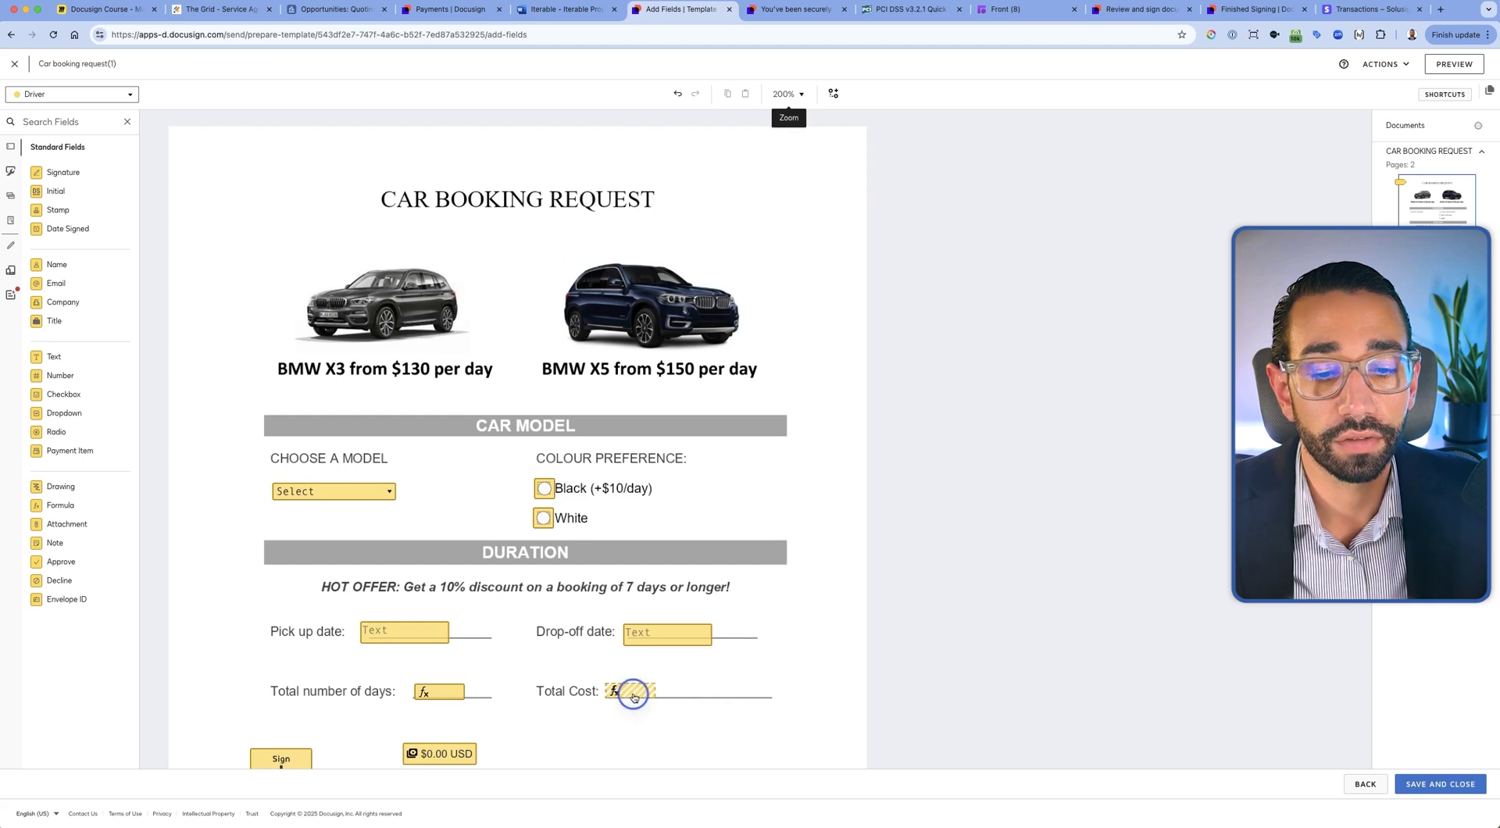
pyautogui.moveTo(633, 697); pyautogui.dragTo(701, 694)
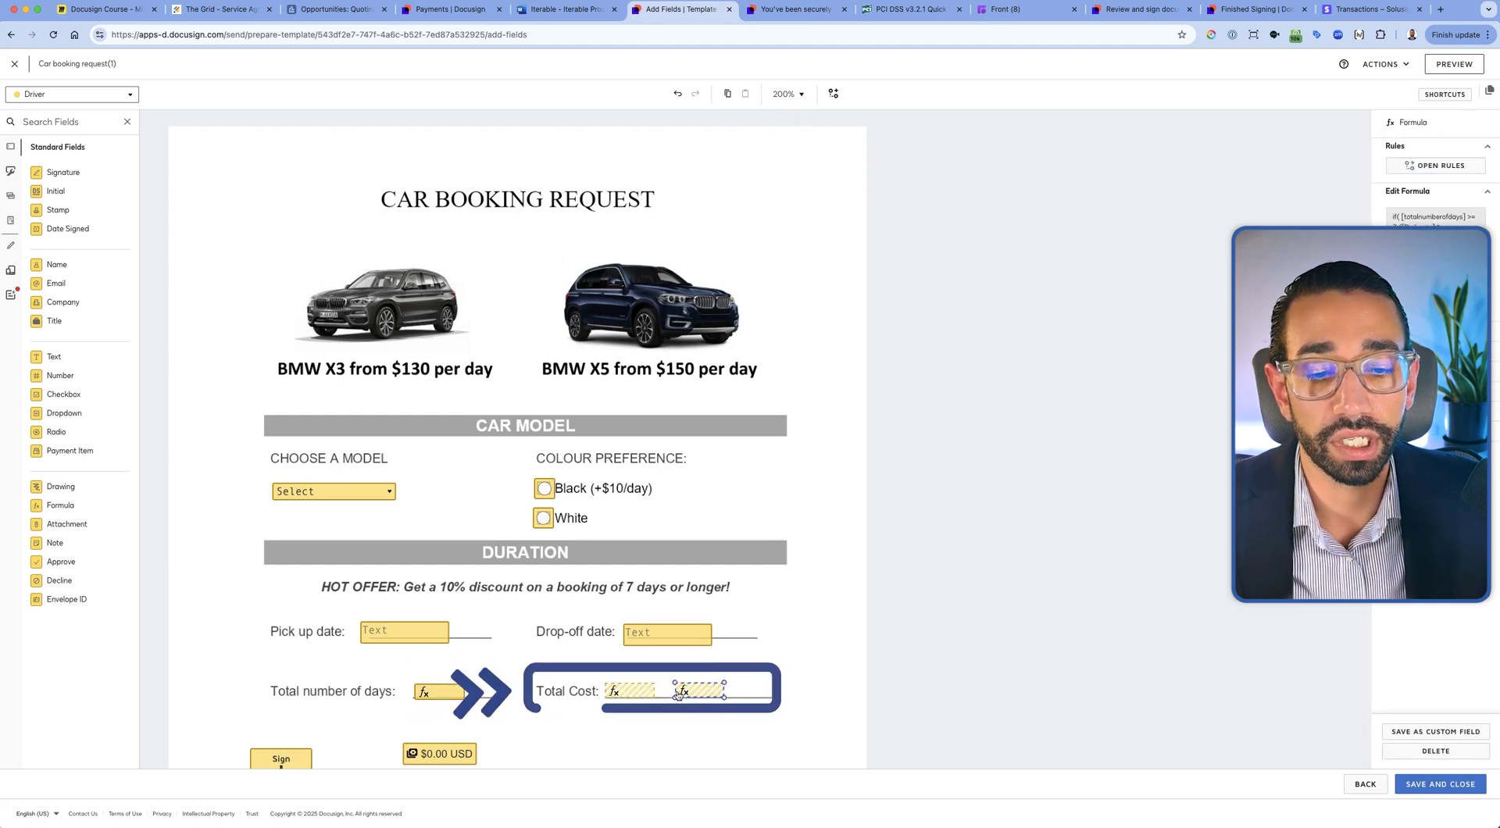
pyautogui.scroll(-3, 630, 699)
pyautogui.click(618, 571)
pyautogui.click(454, 631)
pyautogui.click(549, 629)
pyautogui.click(634, 567)
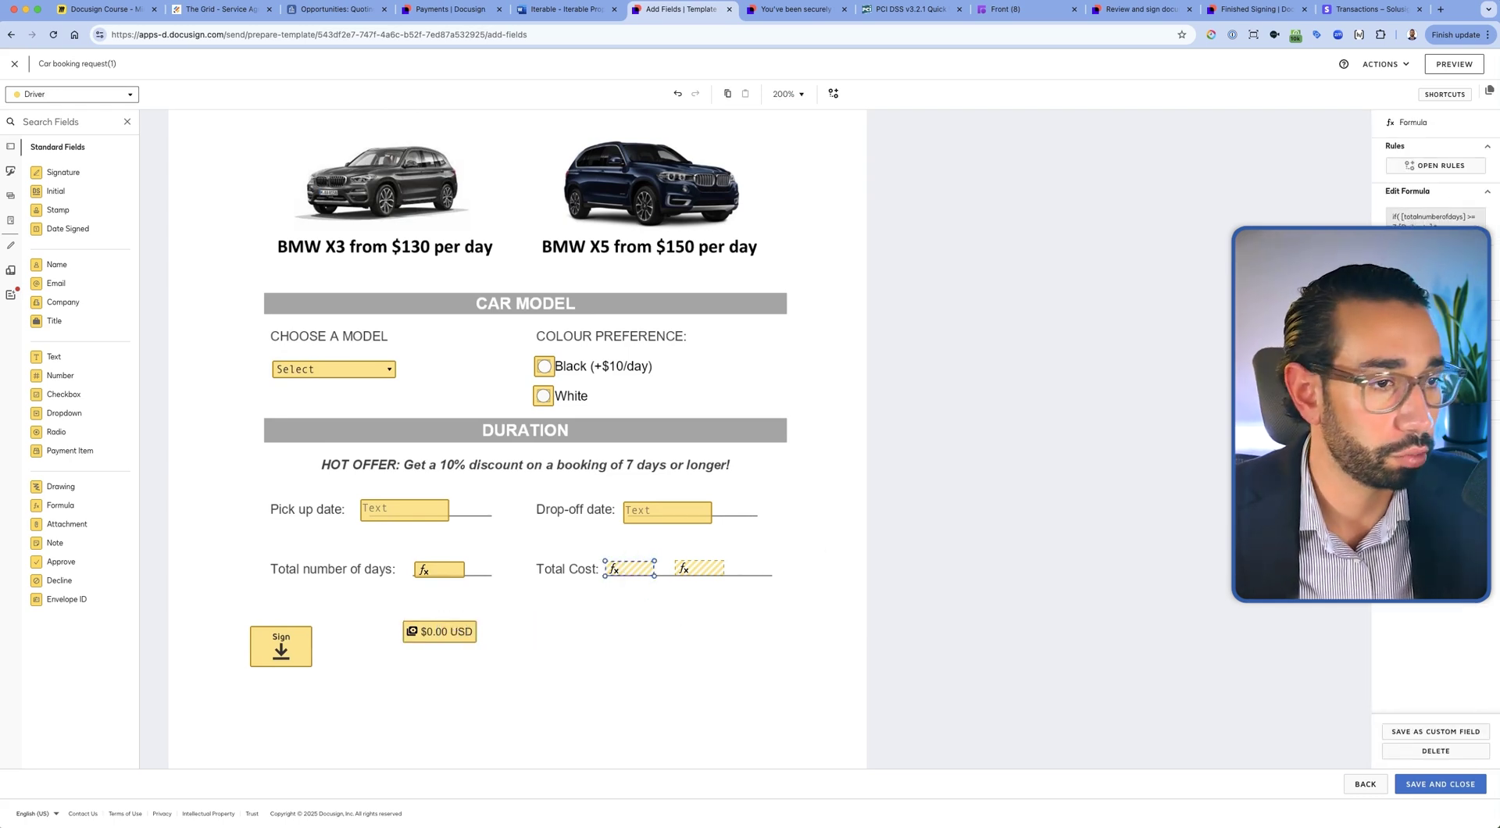
pyautogui.tripleClick(1394, 217)
pyautogui.click(623, 555)
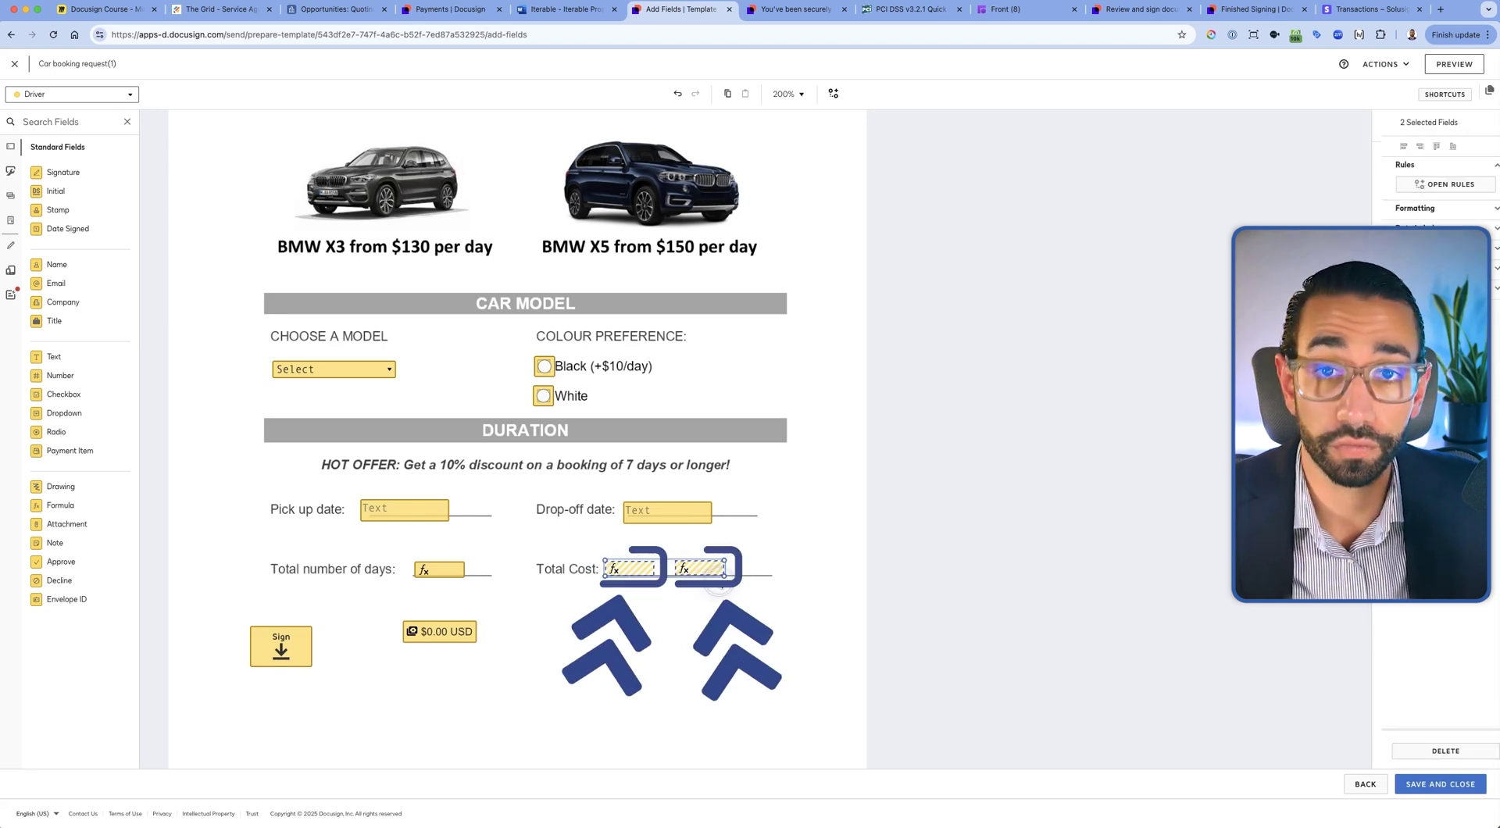
pyautogui.click(641, 568)
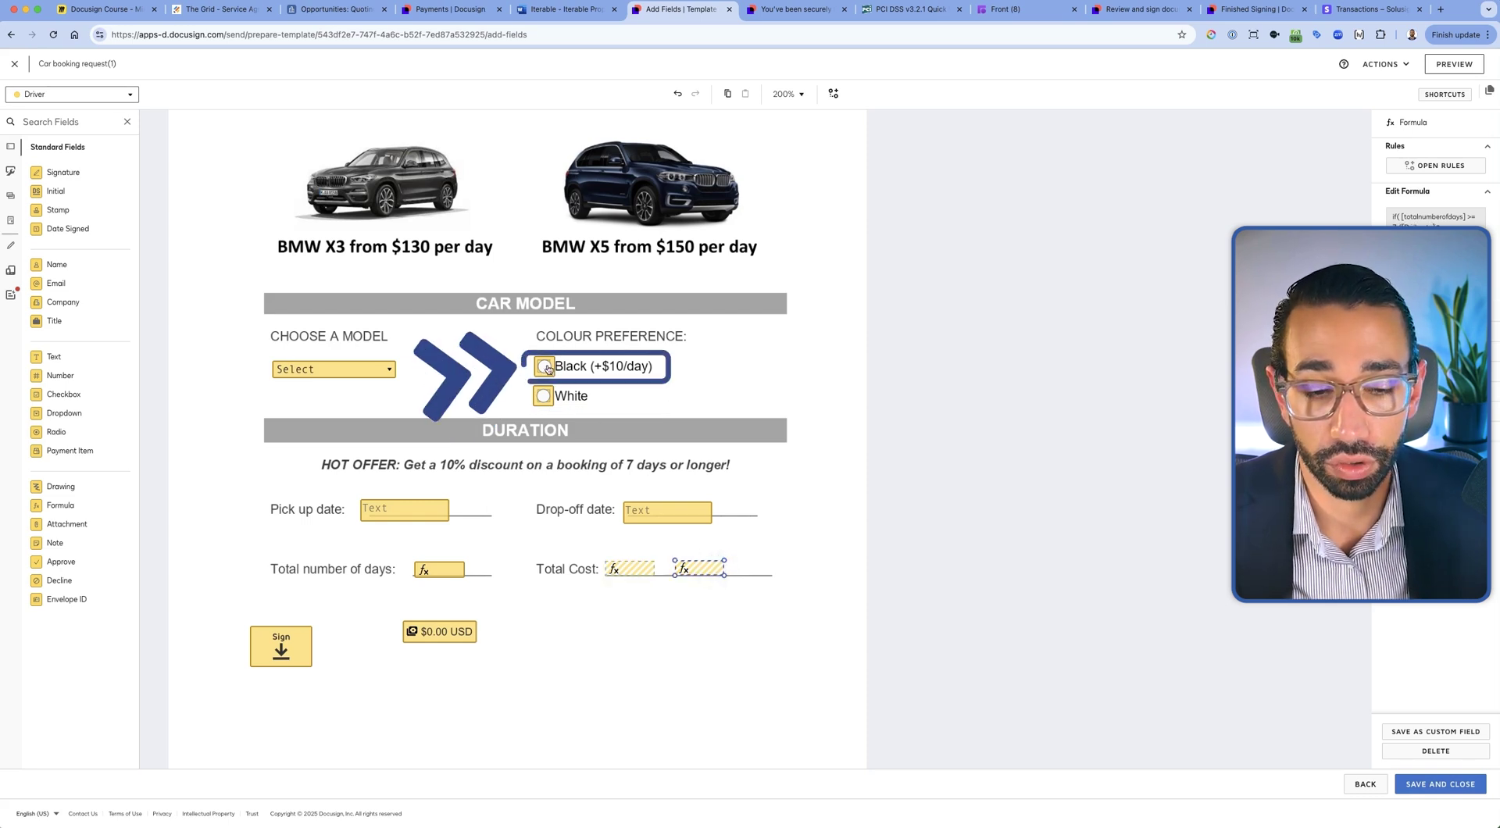
# Put the payment item under the first Total Cost formula and a duplicate under the second
pyautogui.moveTo(430, 631); pyautogui.dragTo(595, 628)
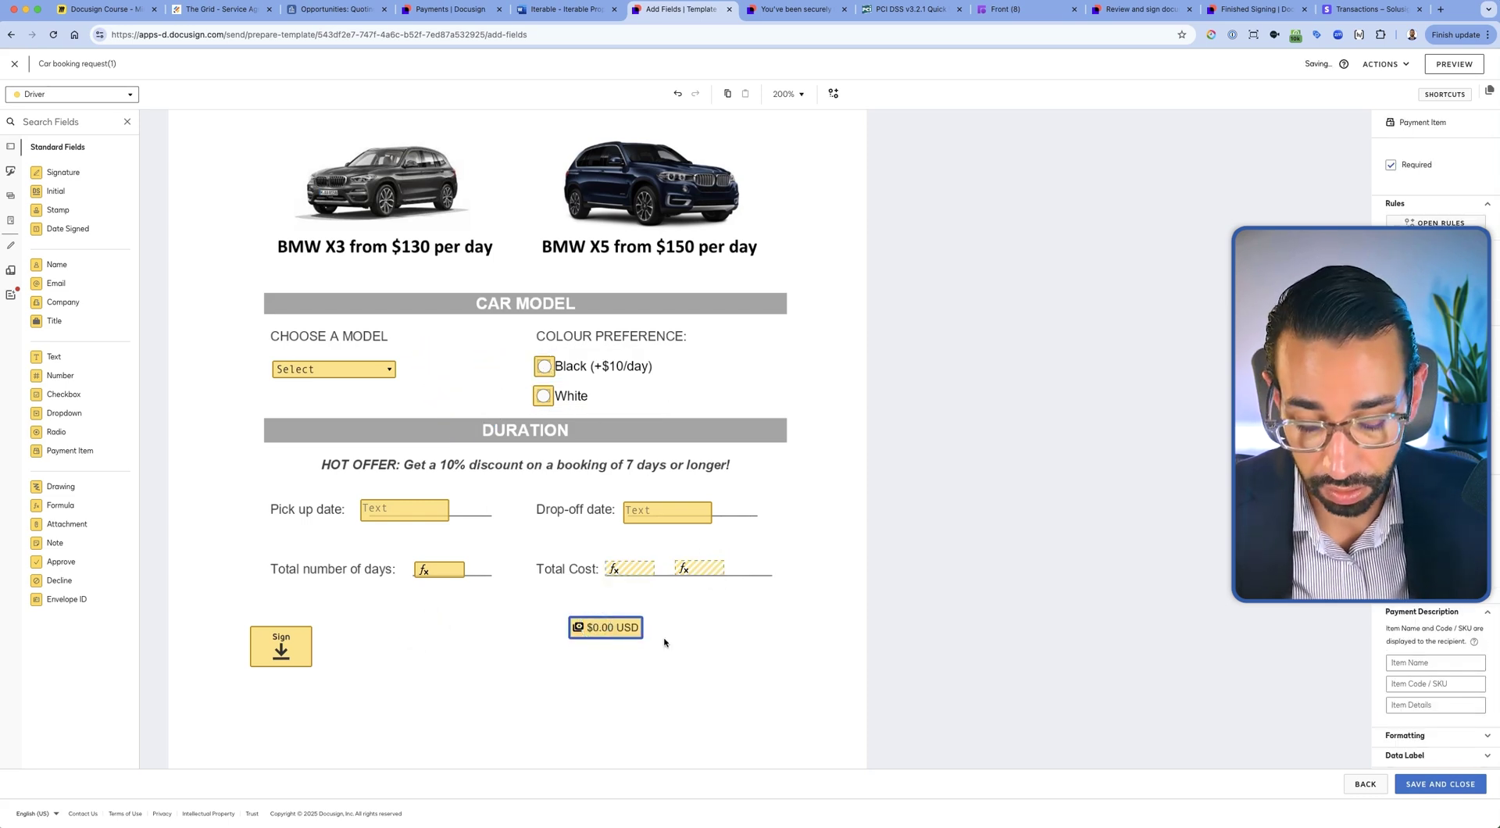
pyautogui.press('super+c')
pyautogui.press('super+v')
pyautogui.moveTo(630, 645); pyautogui.dragTo(743, 629)
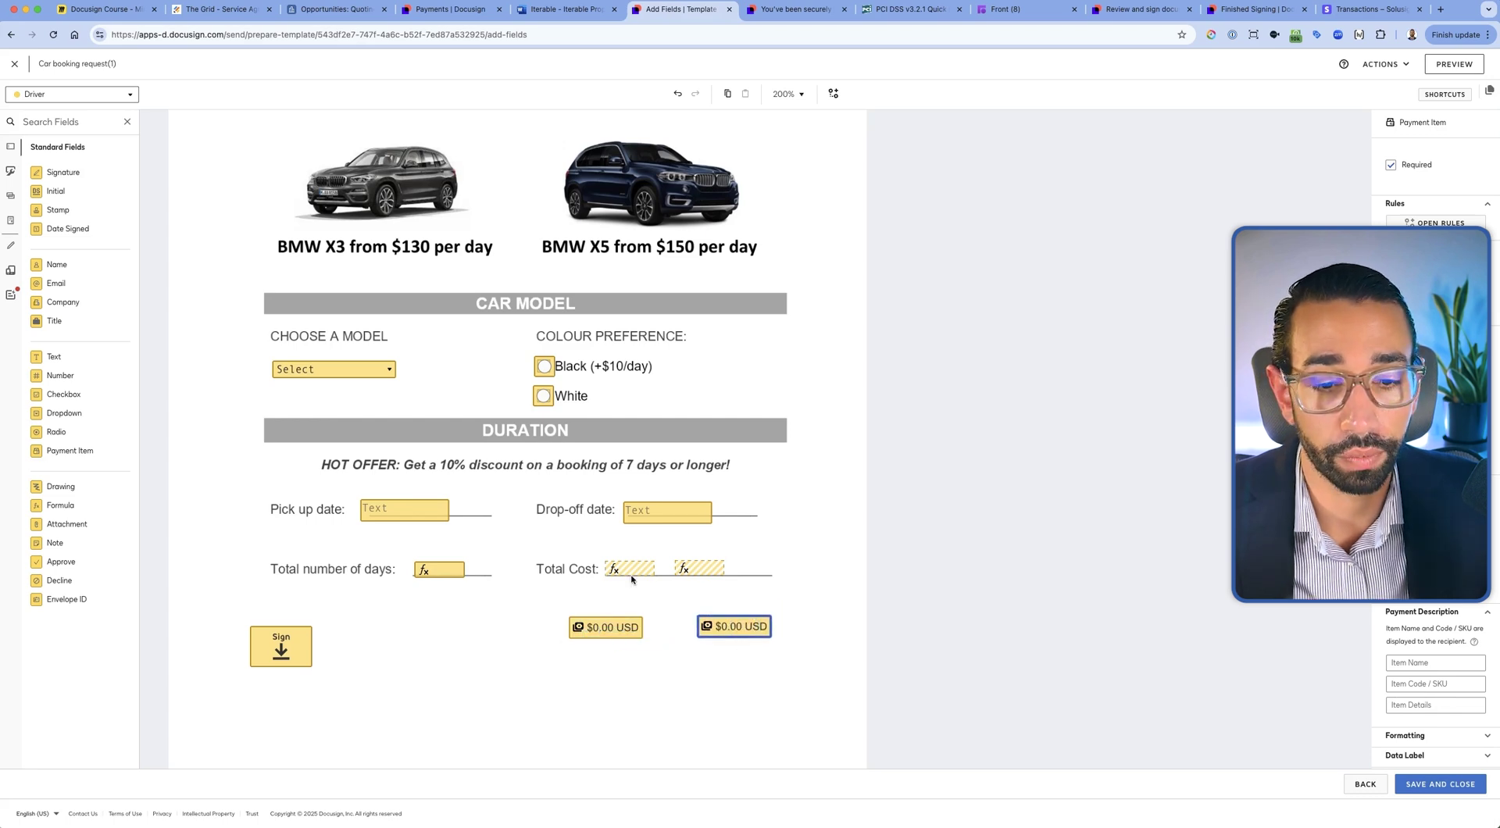
# Rename the left payment item's data label to PaymentWhite
pyautogui.click(605, 627)
pyautogui.scroll(-3, 1434, 469)
pyautogui.click(1418, 635)
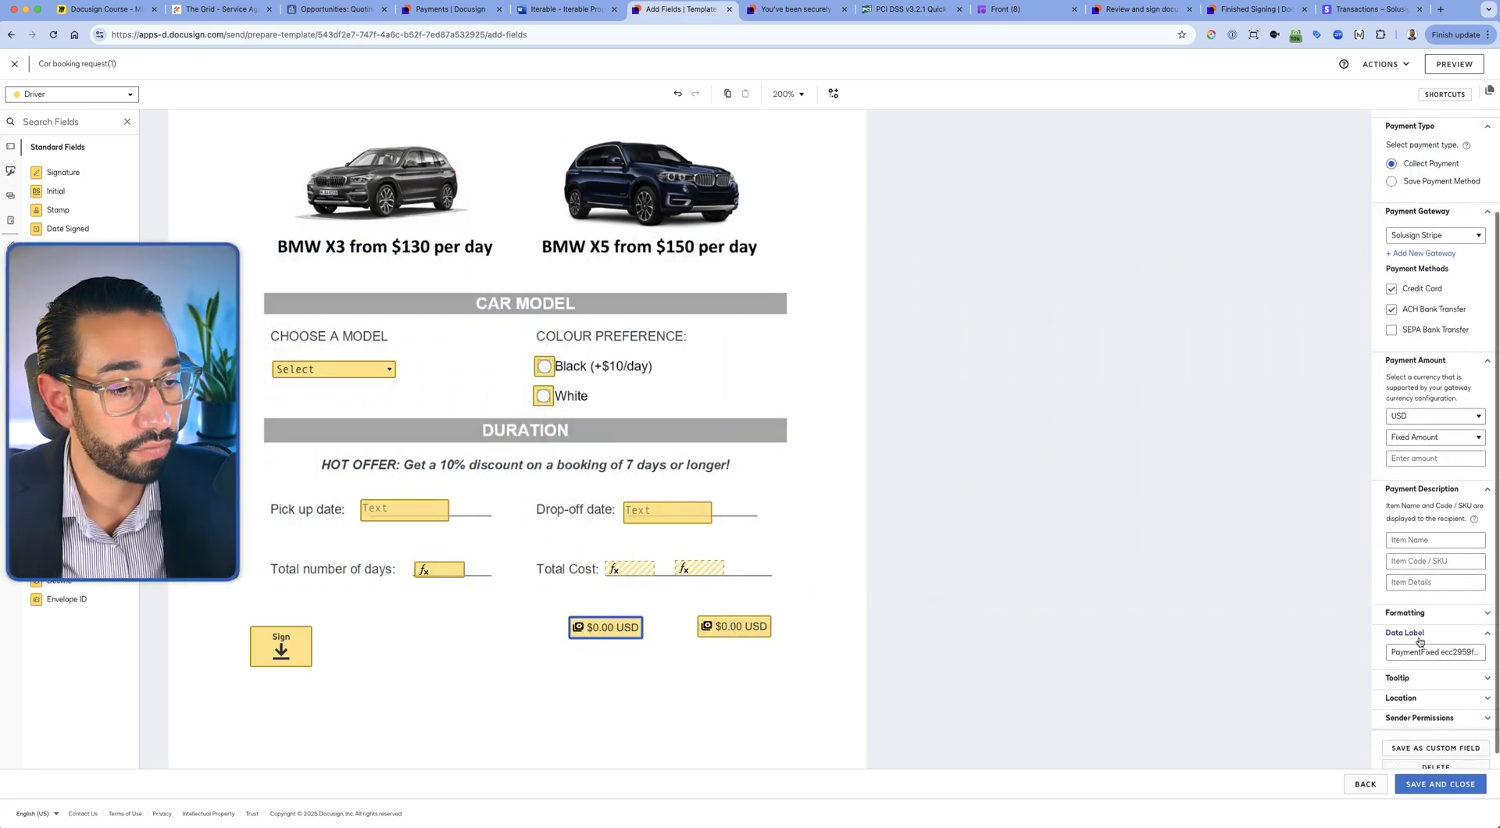
pyautogui.moveTo(1395, 652); pyautogui.dragTo(1496, 662)
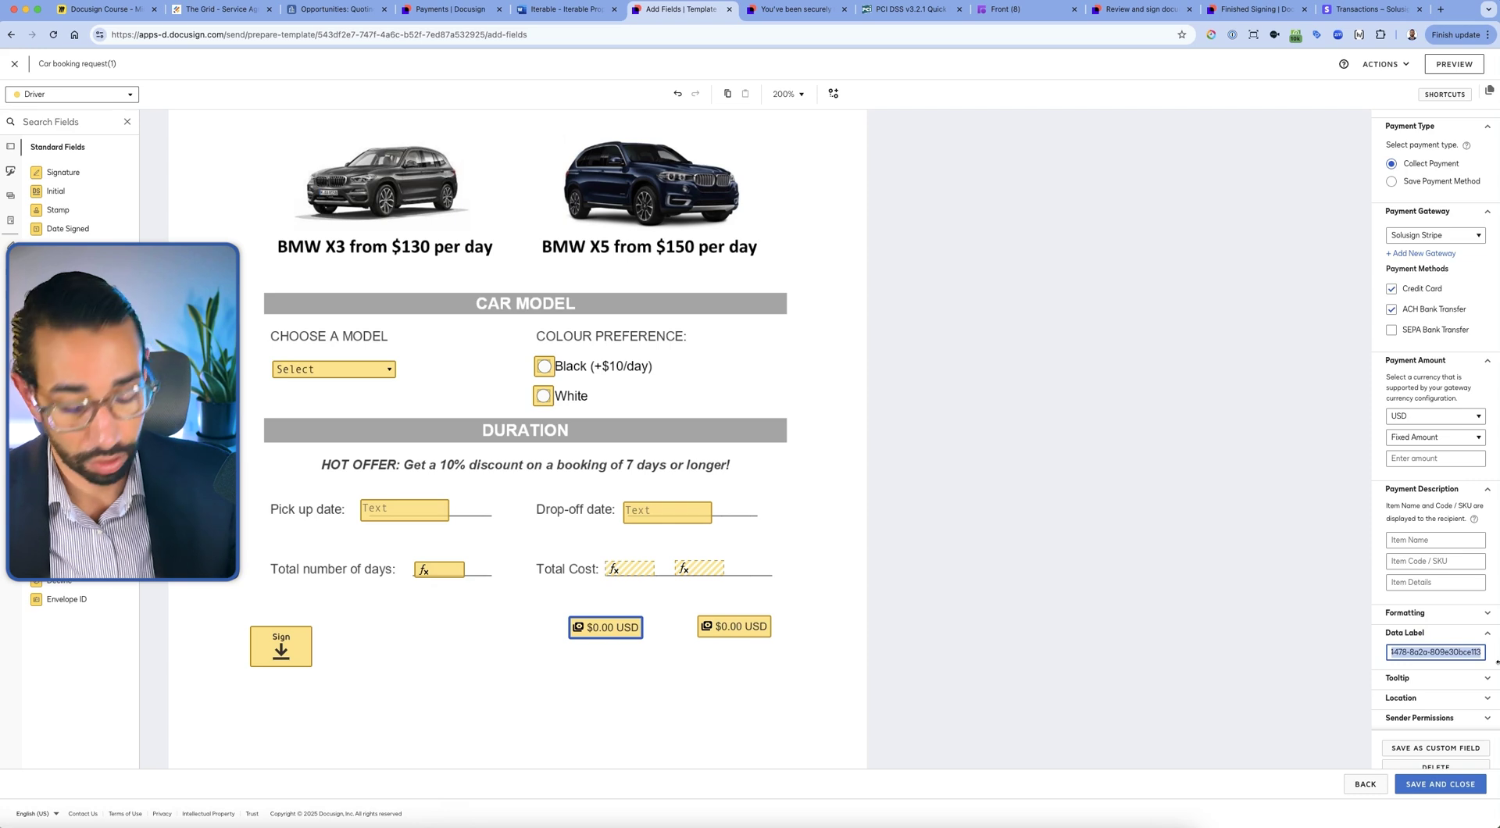
pyautogui.press('super+v')
pyautogui.press('BackSpace')
pyautogui.press('BackSpace')
pyautogui.press('BackSpace')
pyautogui.press('BackSpace')
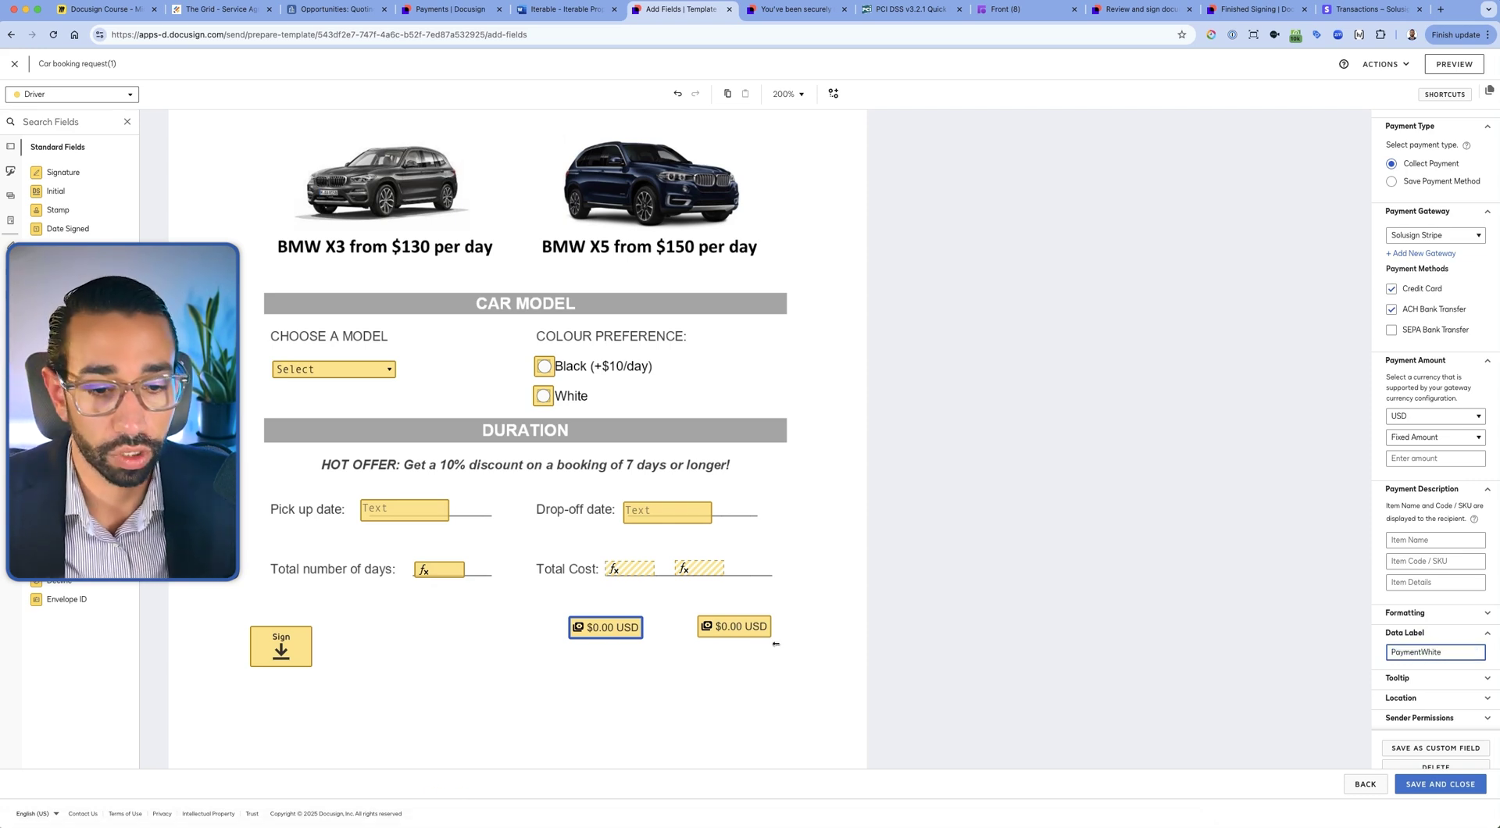
pyautogui.click(747, 632)
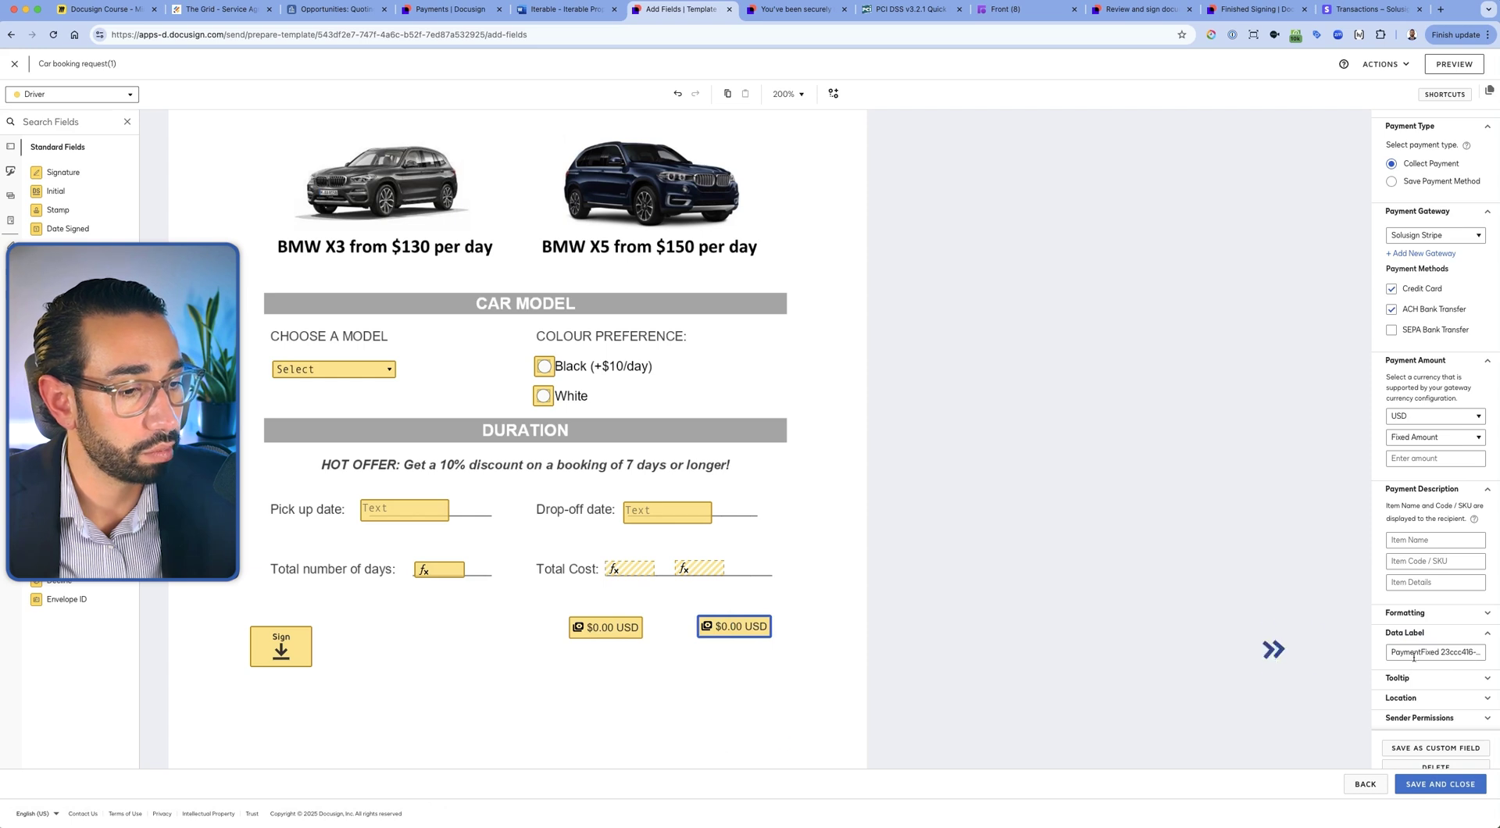
pyautogui.click(628, 622)
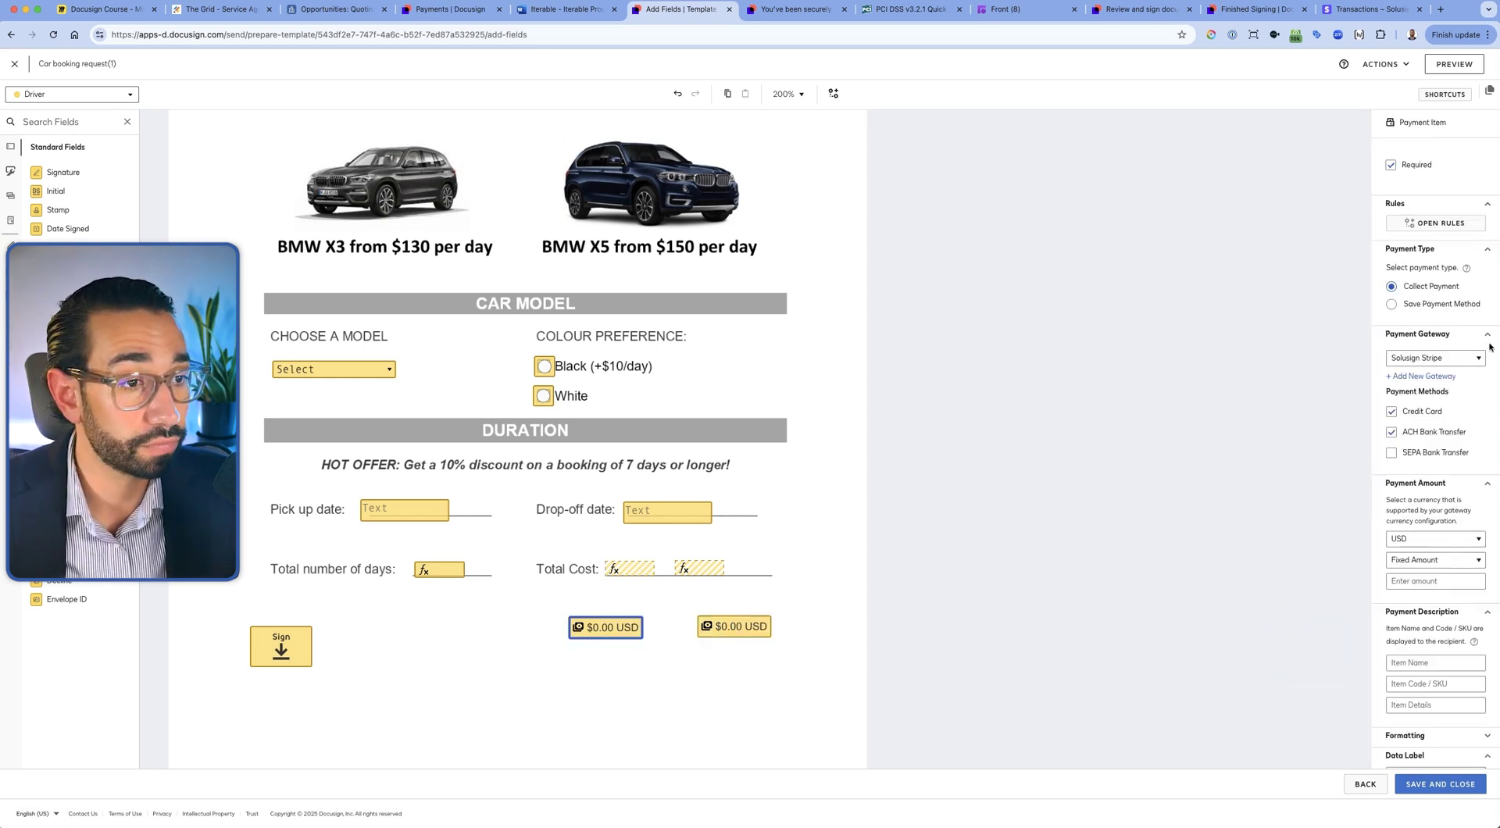
# Switch the left payment item's amount to formula-driven
pyautogui.click(1435, 559)
pyautogui.click(1423, 579)
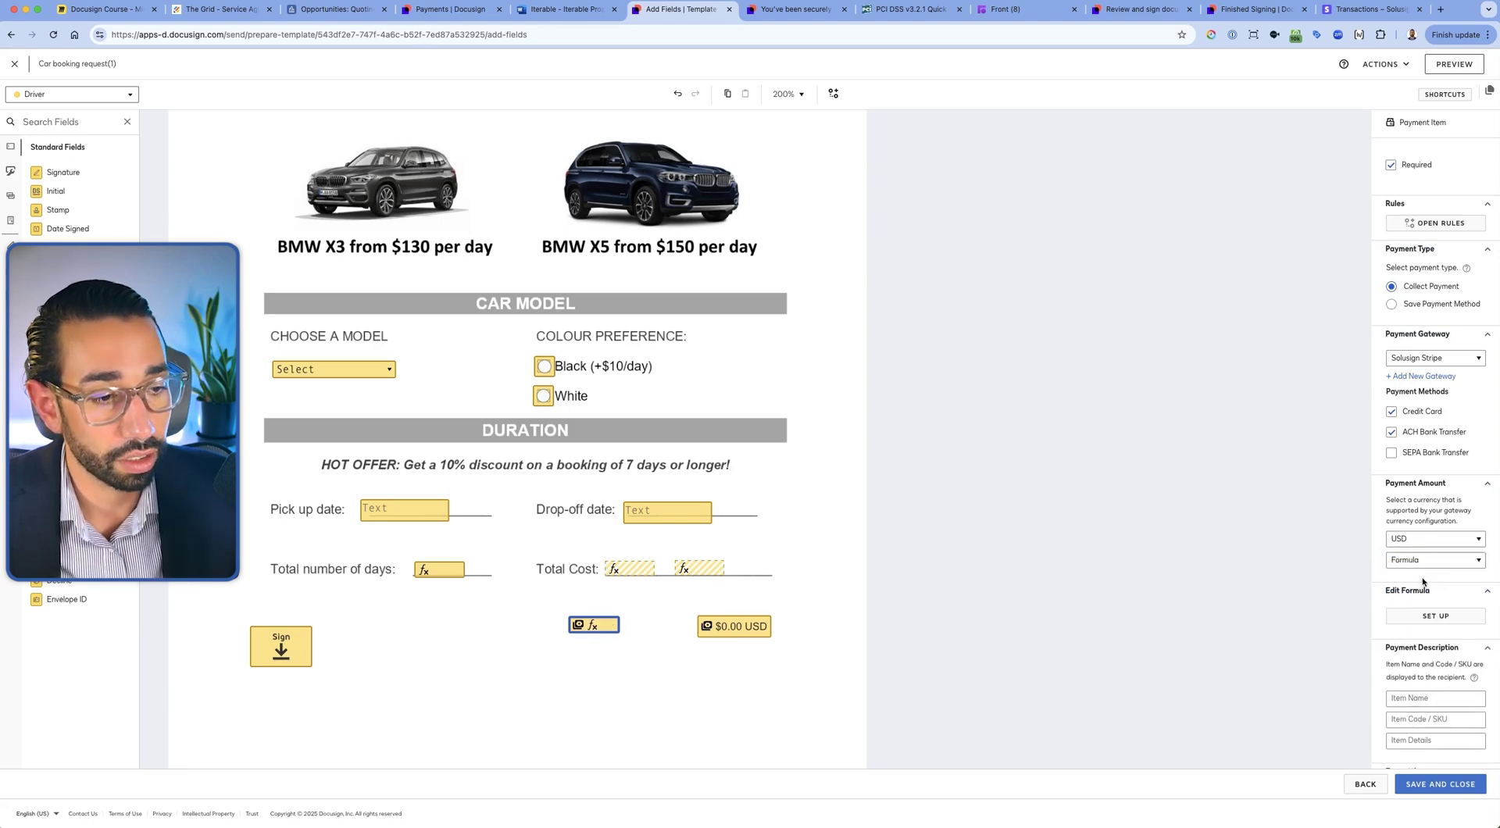
pyautogui.click(1435, 616)
pyautogui.click(682, 201)
pyautogui.click(693, 167)
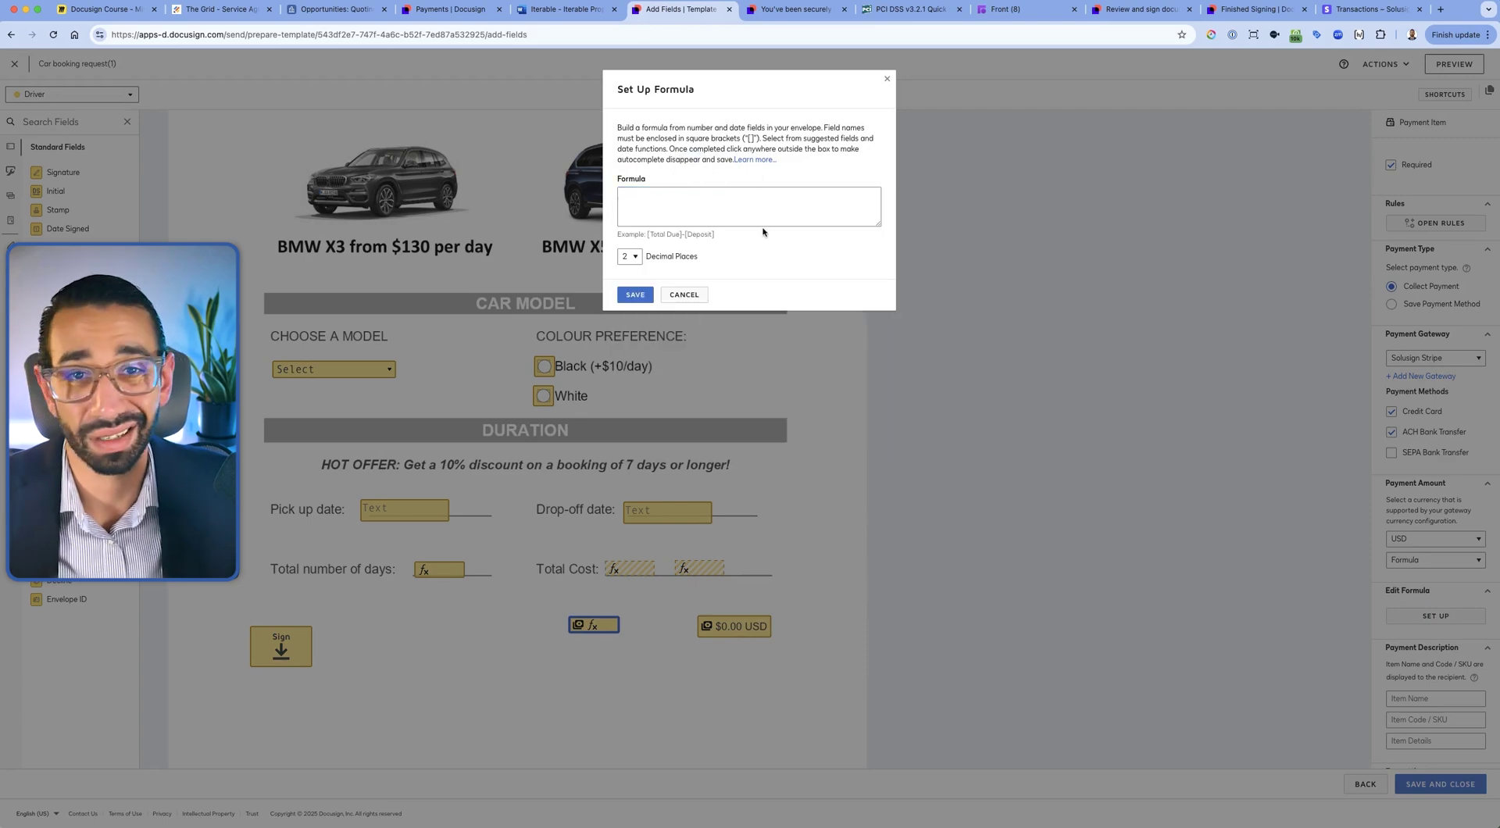
pyautogui.click(684, 295)
# Give the left payment item the copied Total Cost formula and save it
pyautogui.click(625, 571)
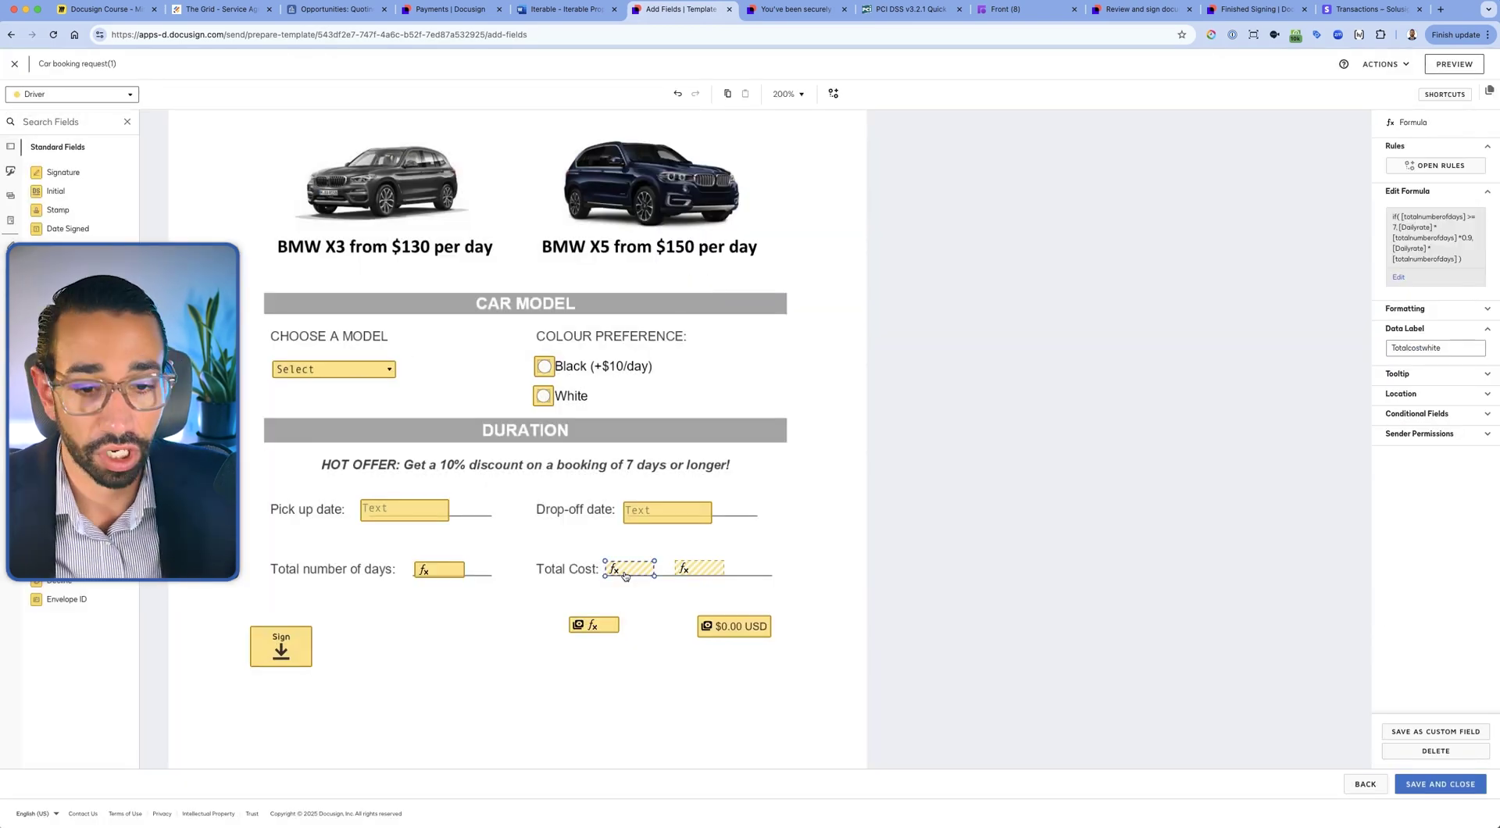
pyautogui.moveTo(1463, 259); pyautogui.dragTo(1394, 219)
pyautogui.press('super+c')
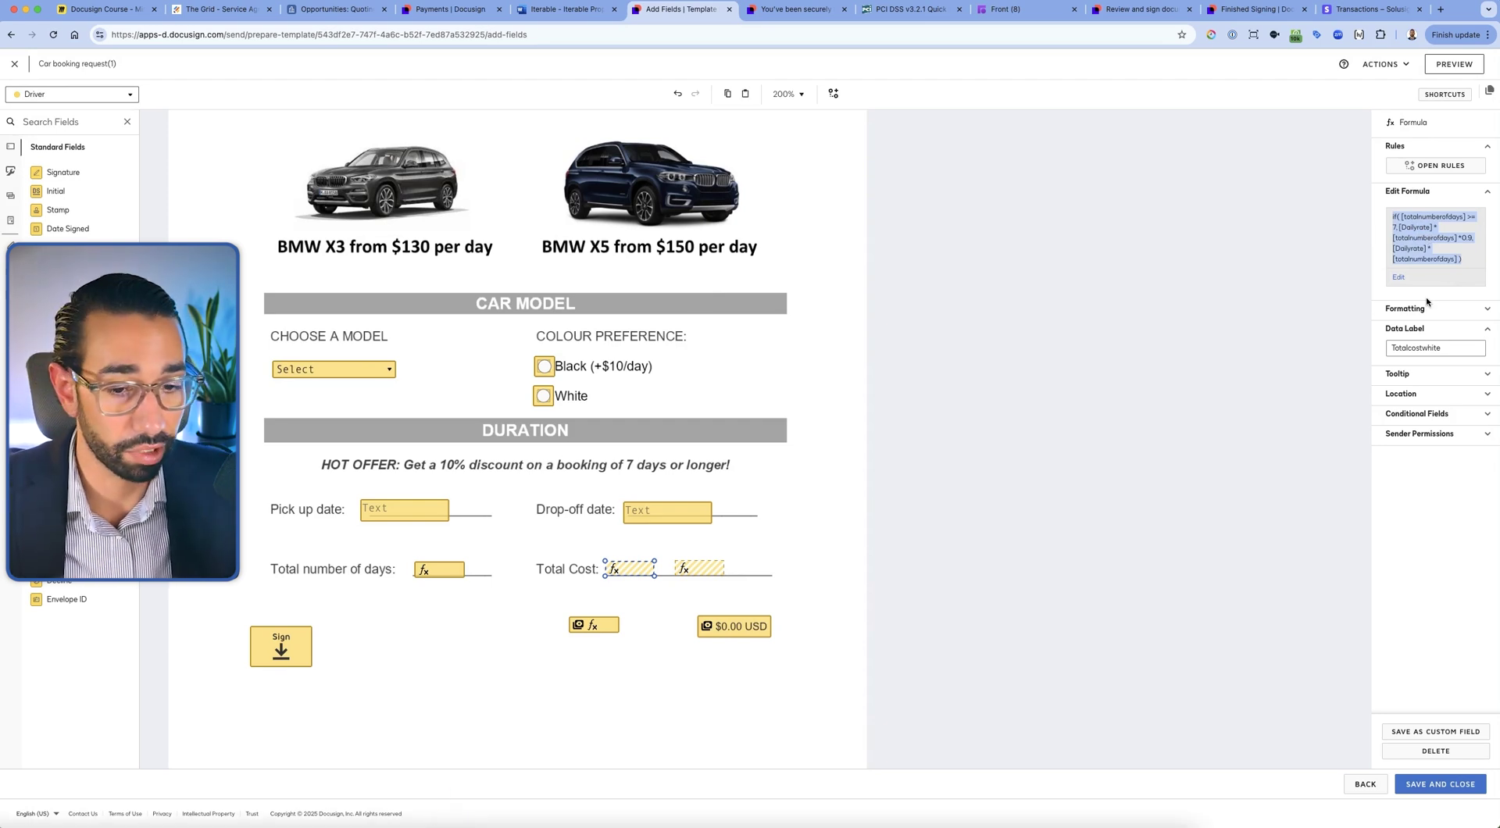
pyautogui.click(599, 625)
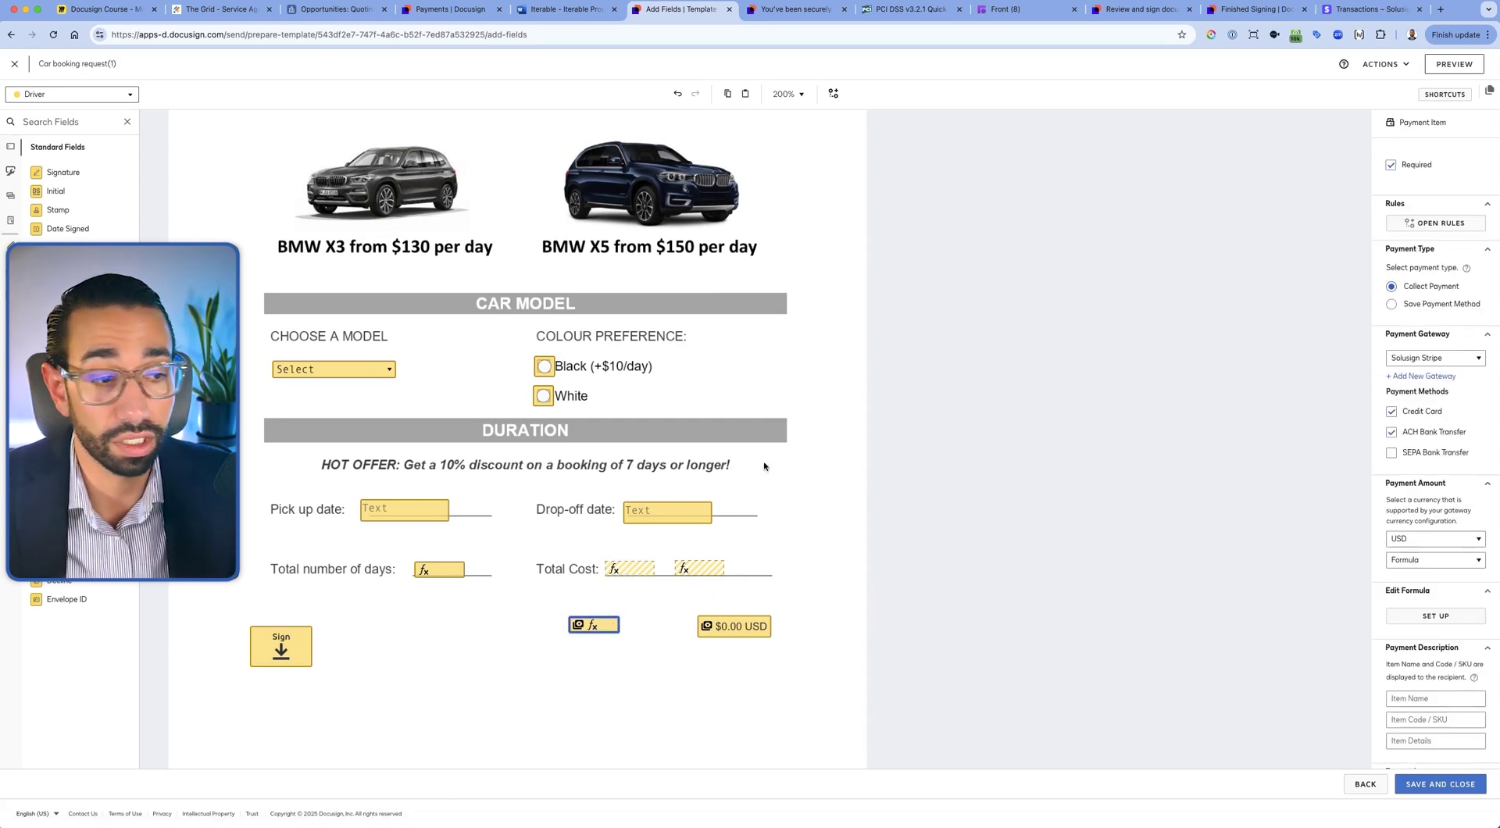
pyautogui.click(1455, 611)
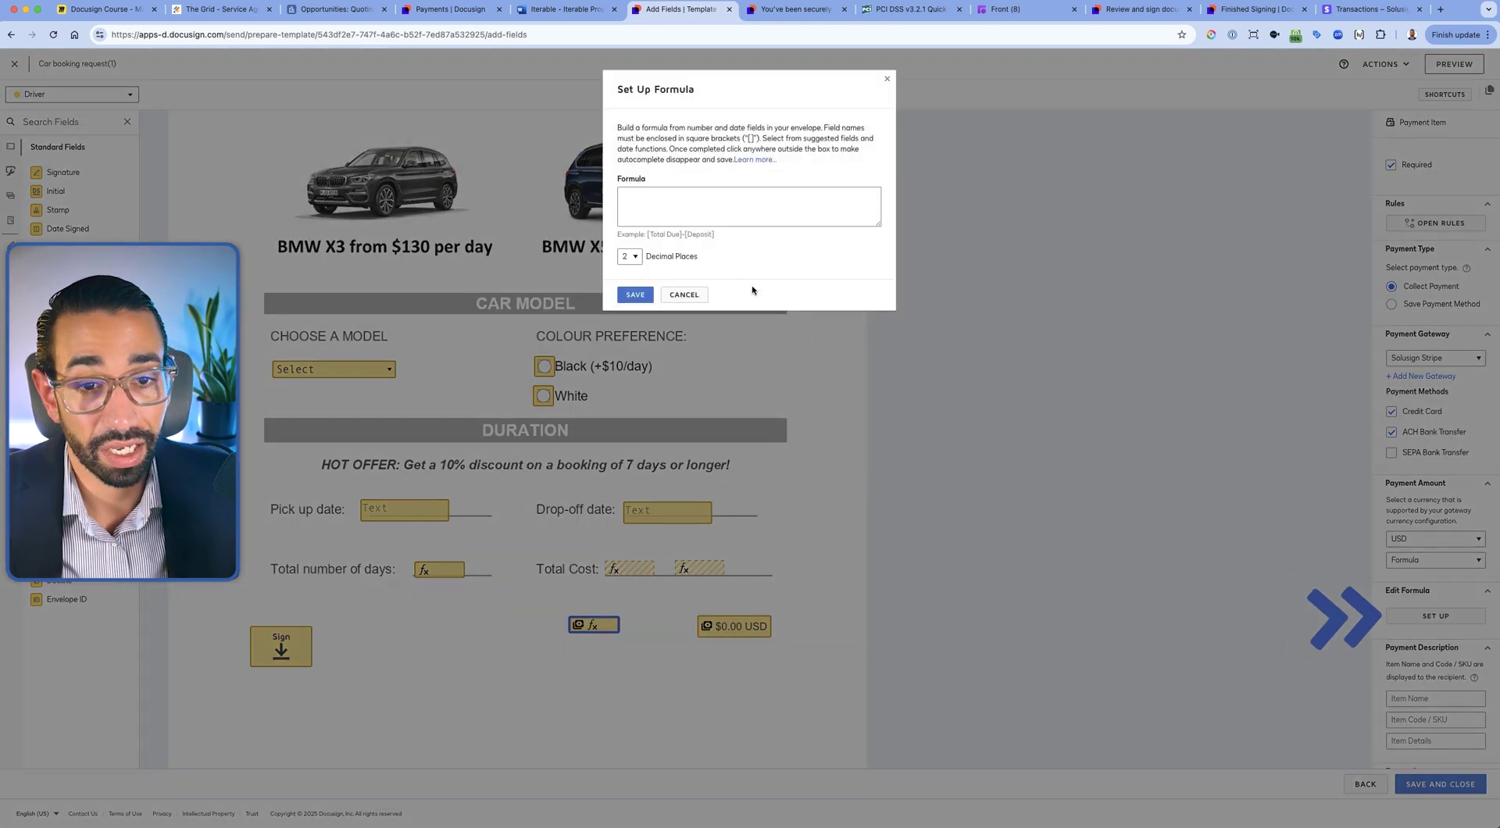
pyautogui.click(707, 220)
pyautogui.click(670, 246)
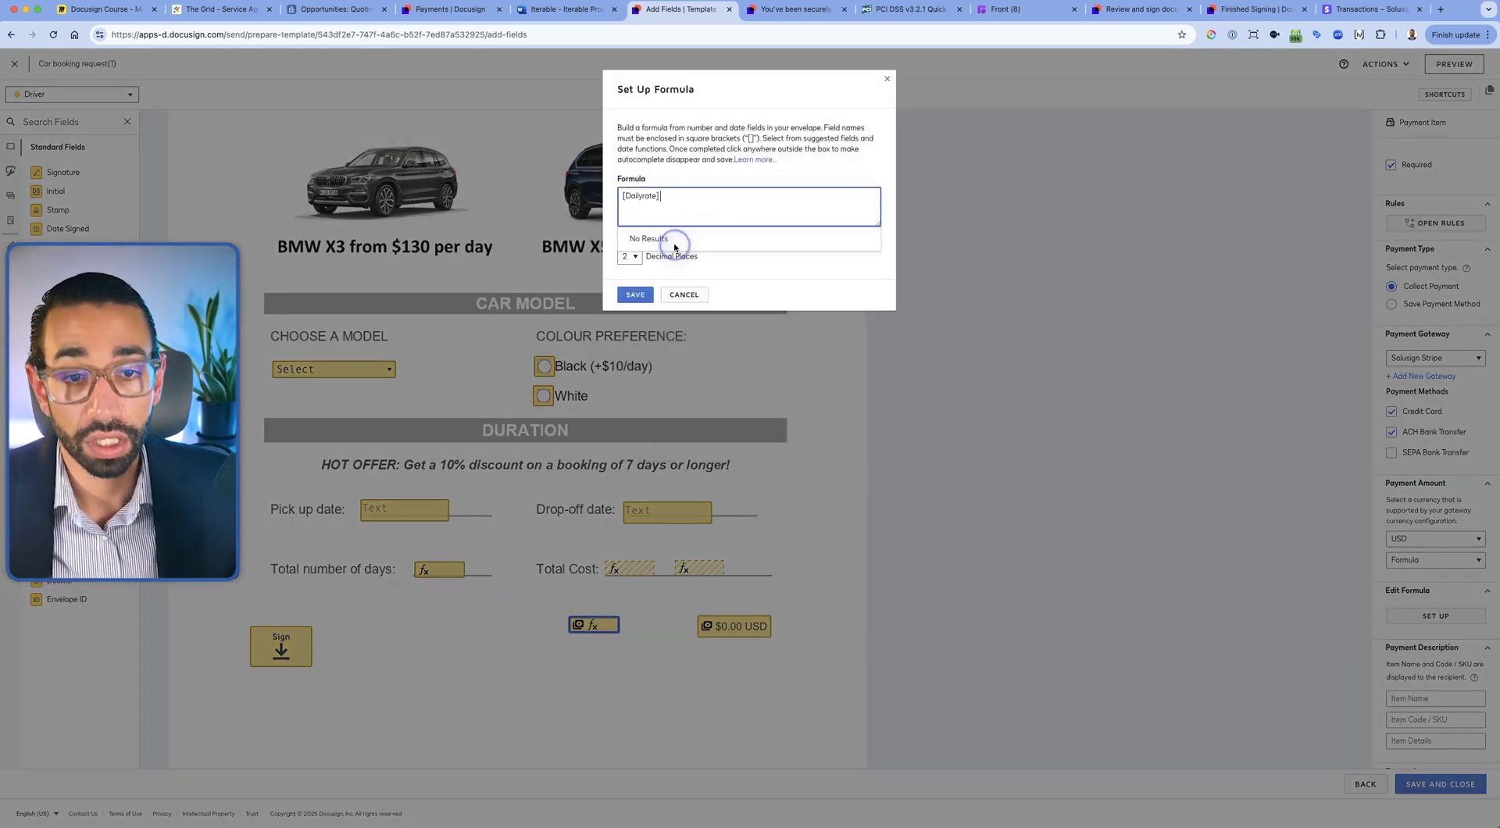
pyautogui.click(670, 293)
pyautogui.click(686, 283)
pyautogui.moveTo(661, 193); pyautogui.dragTo(622, 195)
pyautogui.press('BackSpace')
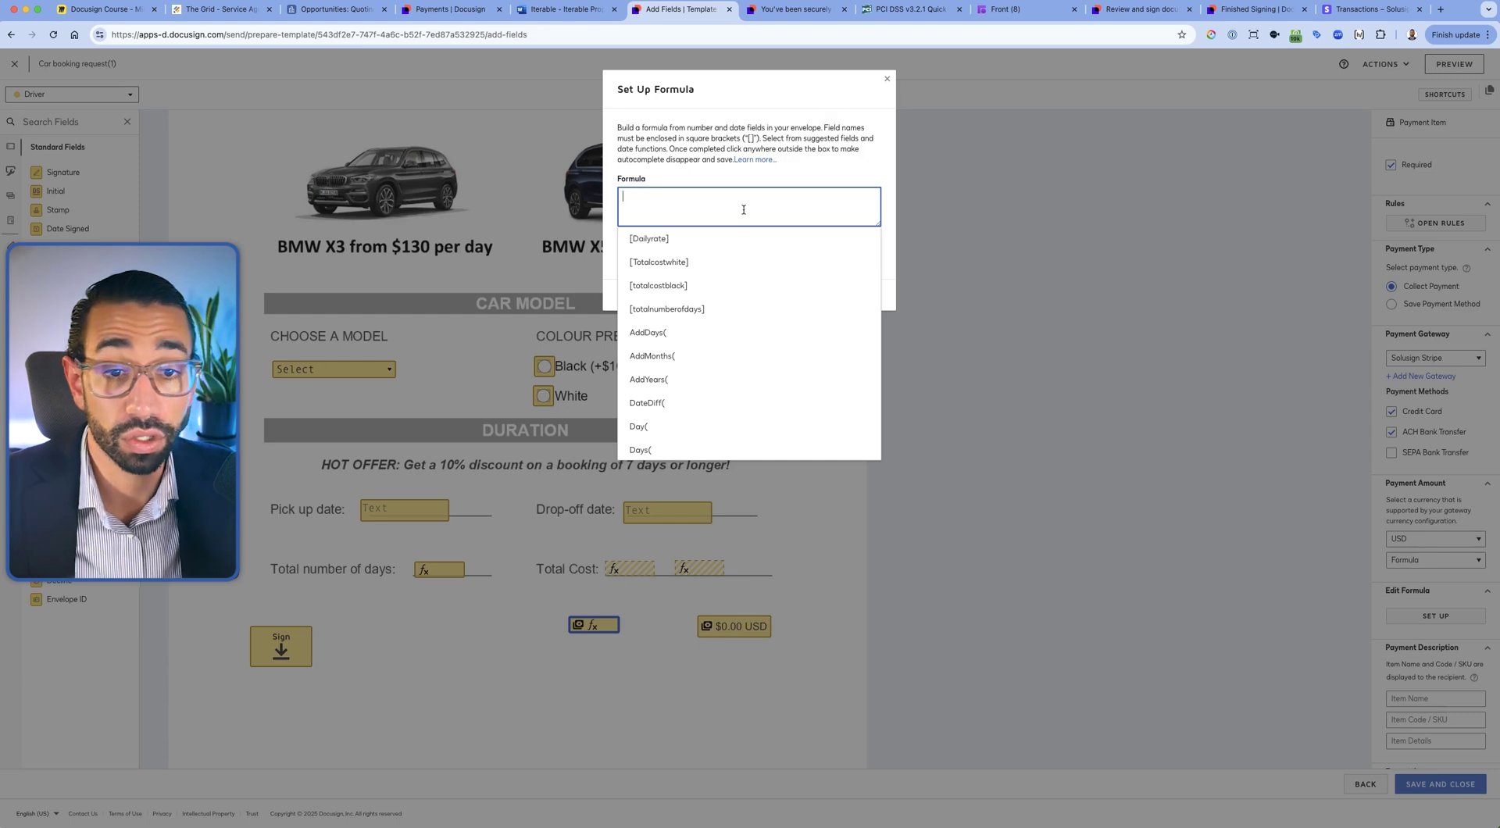
pyautogui.press('super+v')
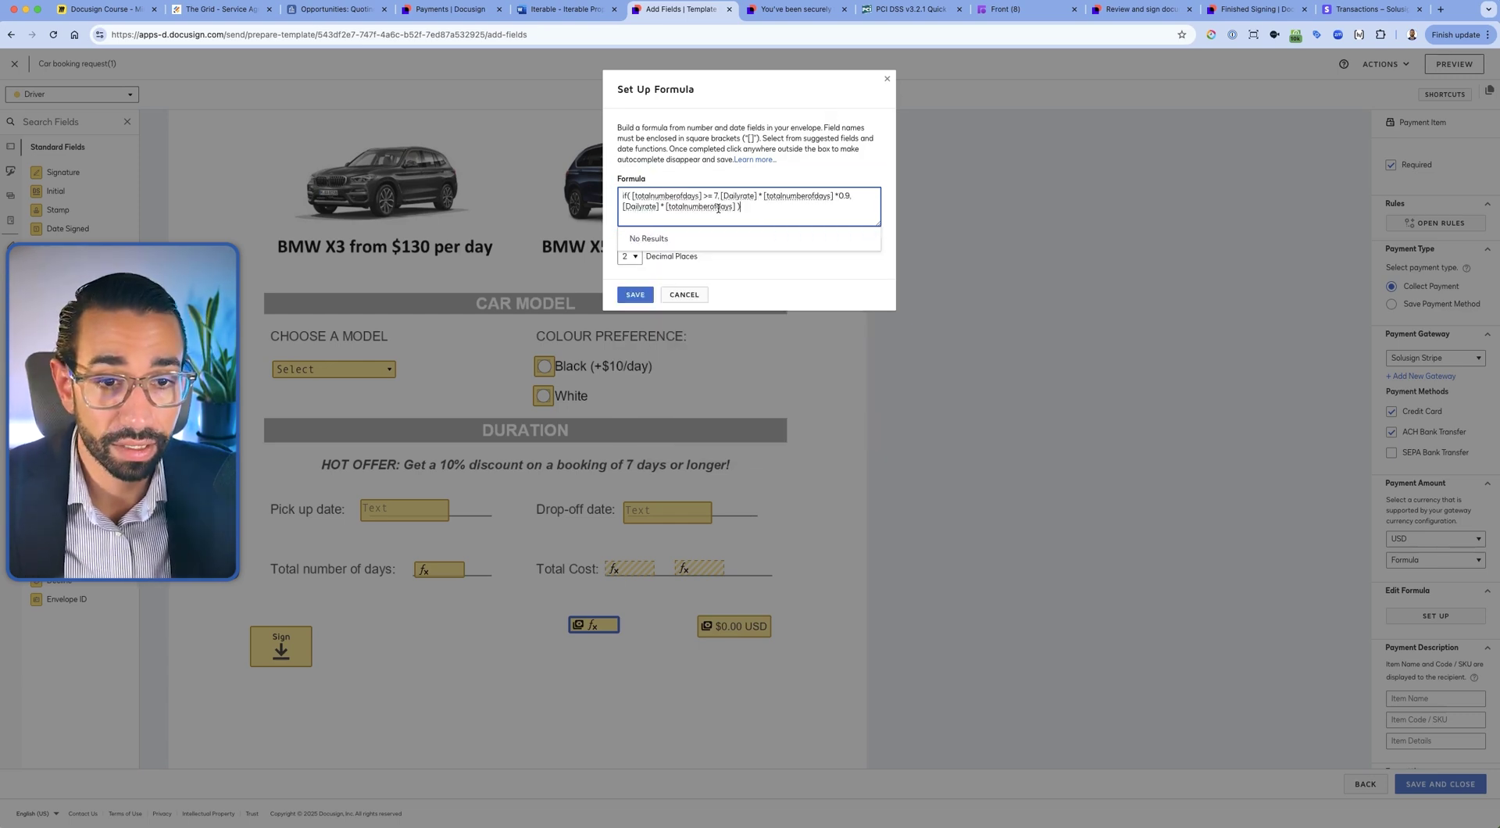
pyautogui.click(634, 293)
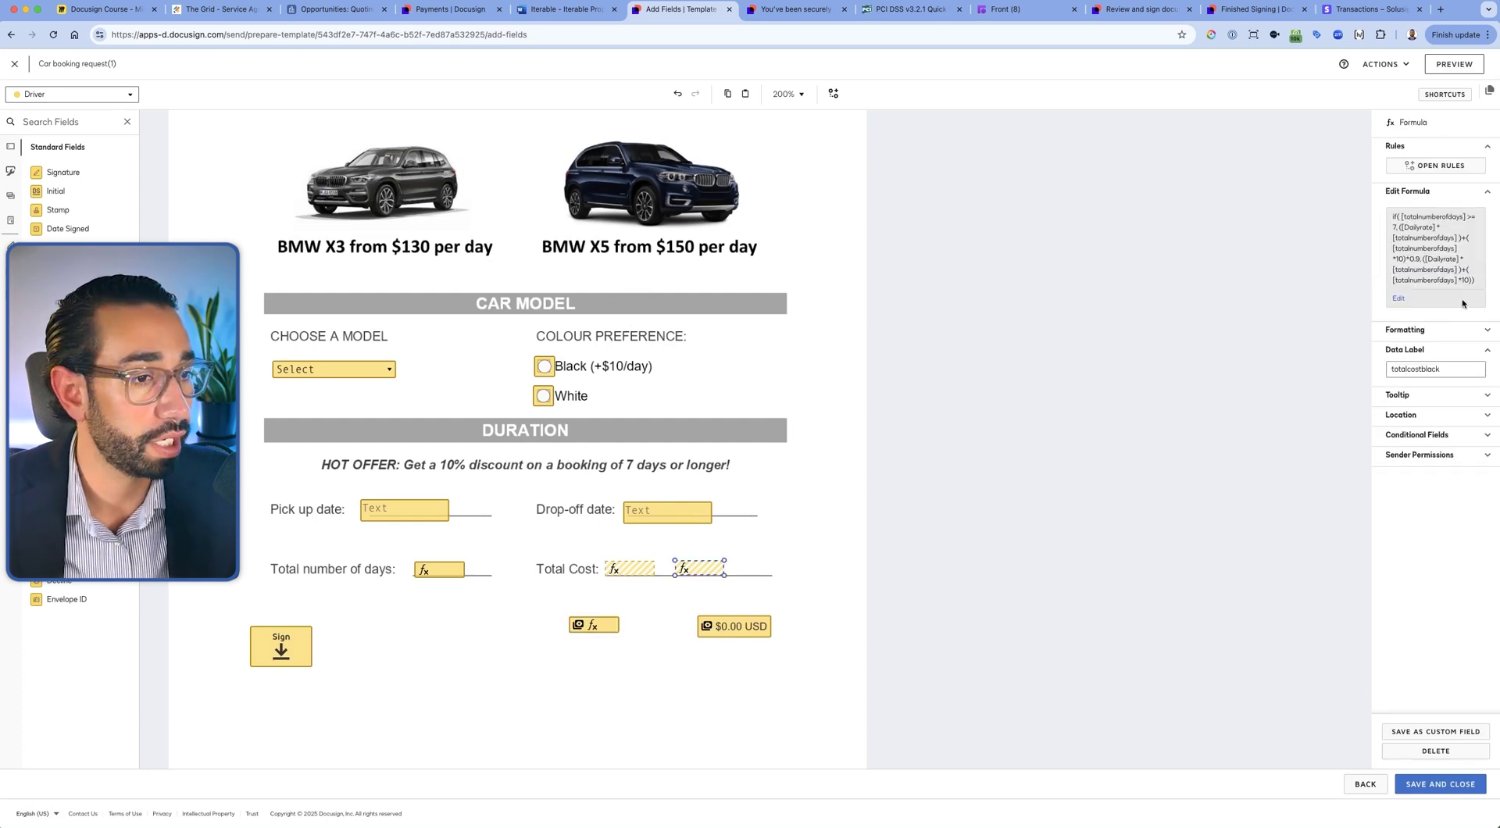
# Make the right payment item use the Black total formula: daily rate +$10/day, 10% off 7+ days
pyautogui.moveTo(1480, 286); pyautogui.dragTo(1393, 216)
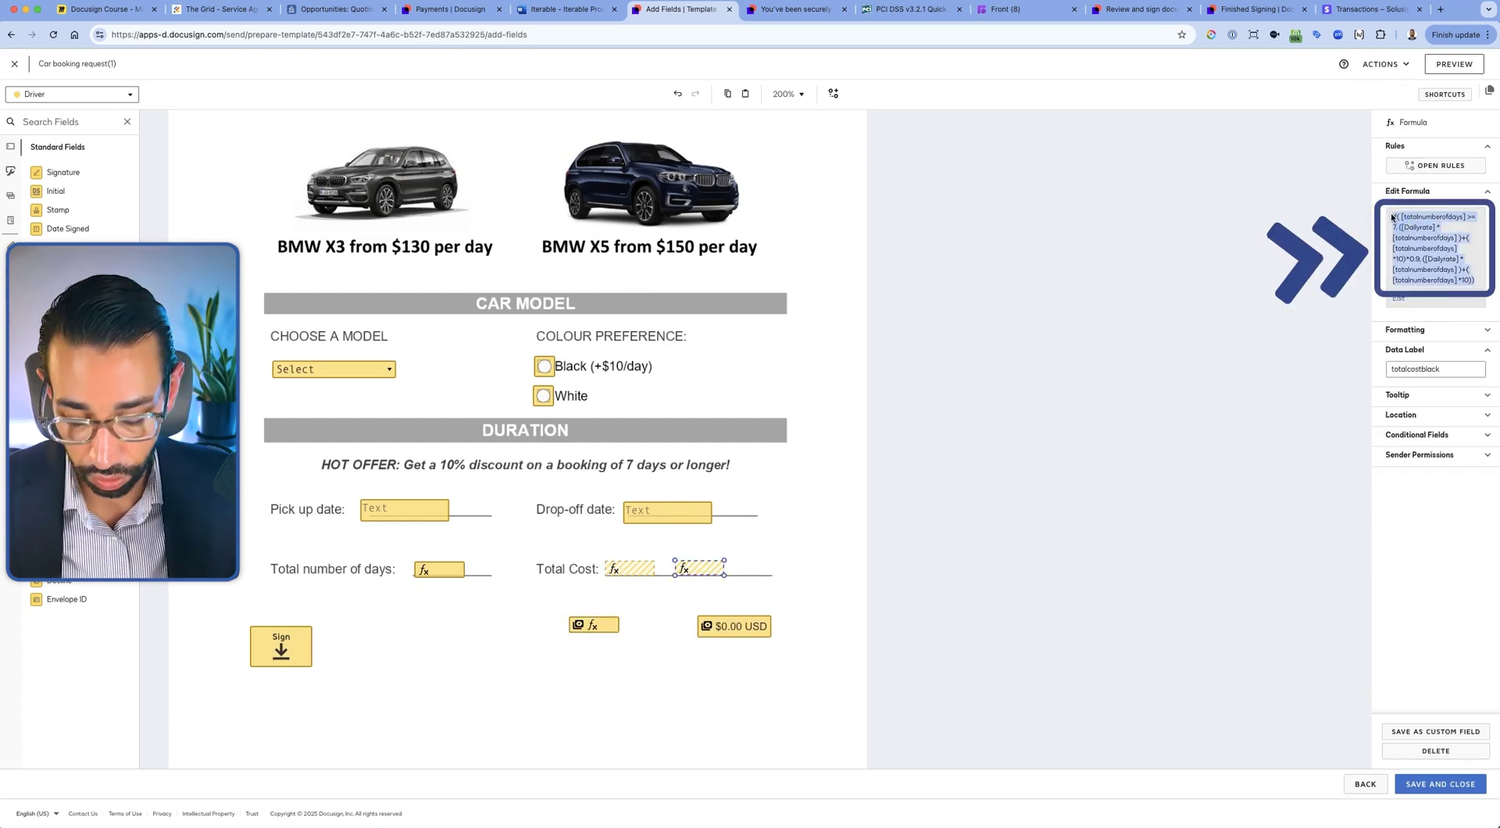
pyautogui.click(703, 626)
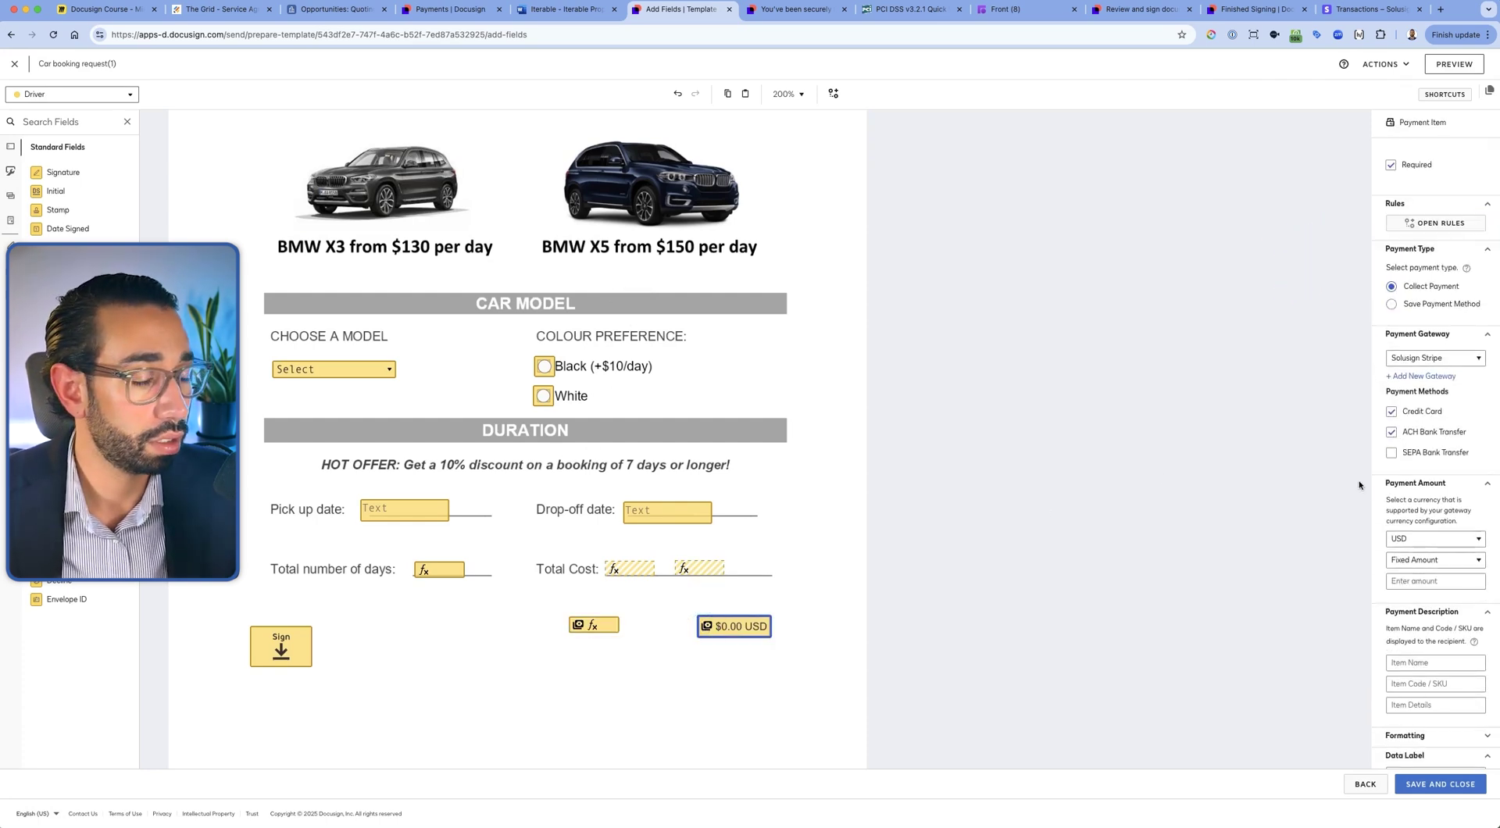
pyautogui.click(1418, 560)
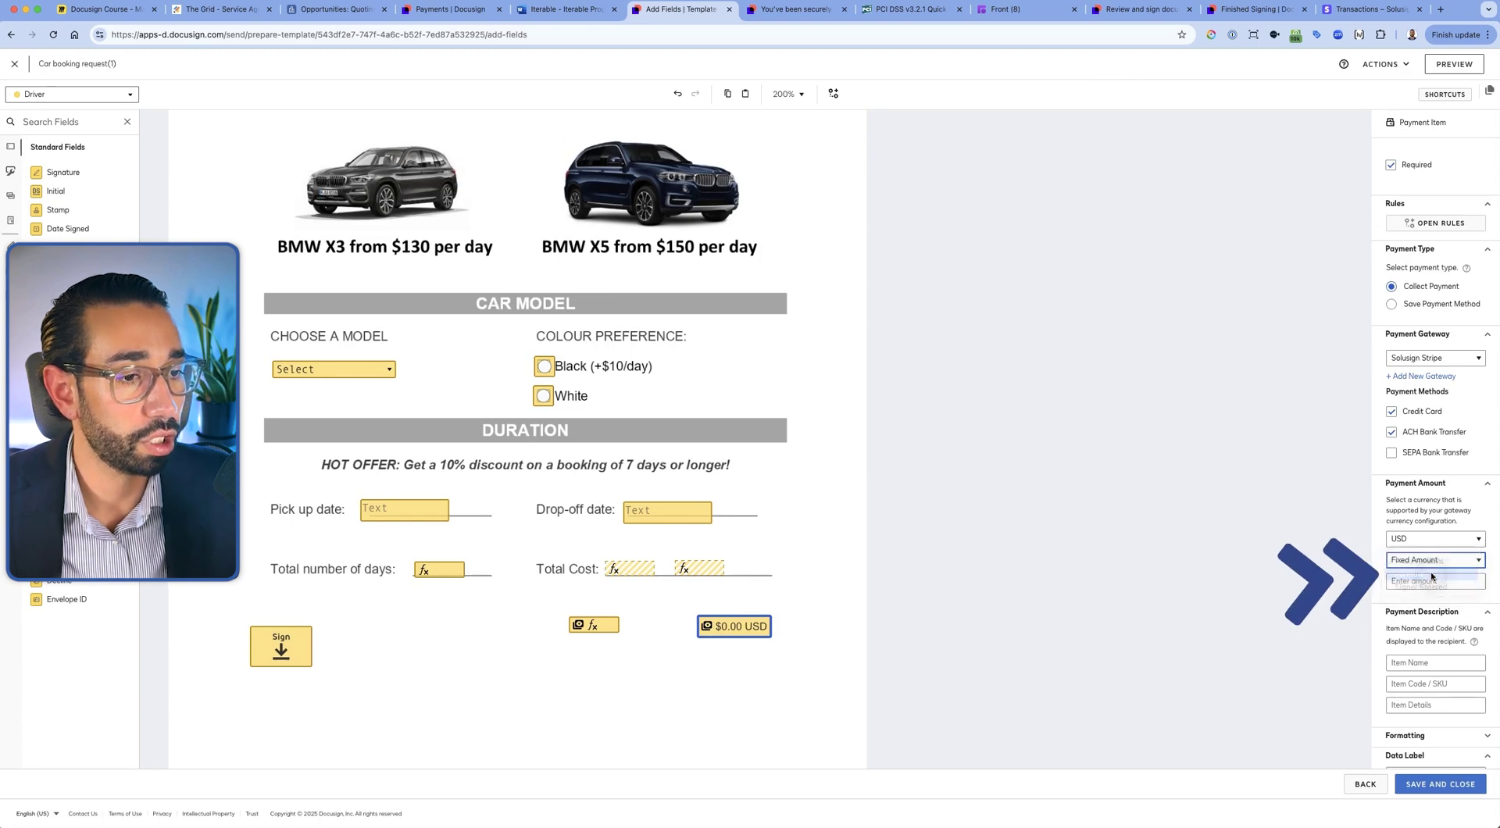
pyautogui.click(1432, 577)
pyautogui.click(1436, 615)
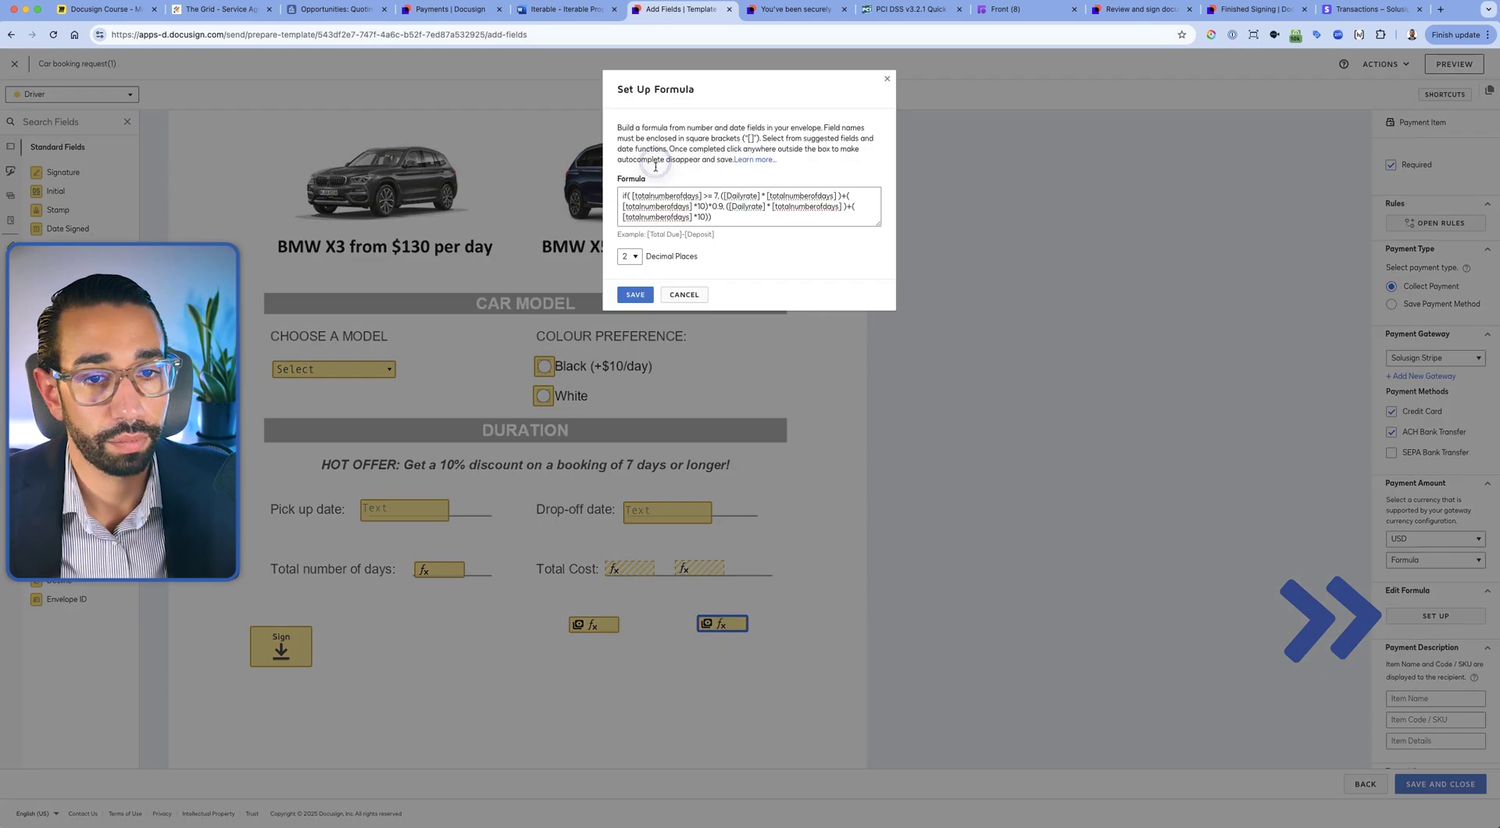
pyautogui.click(546, 610)
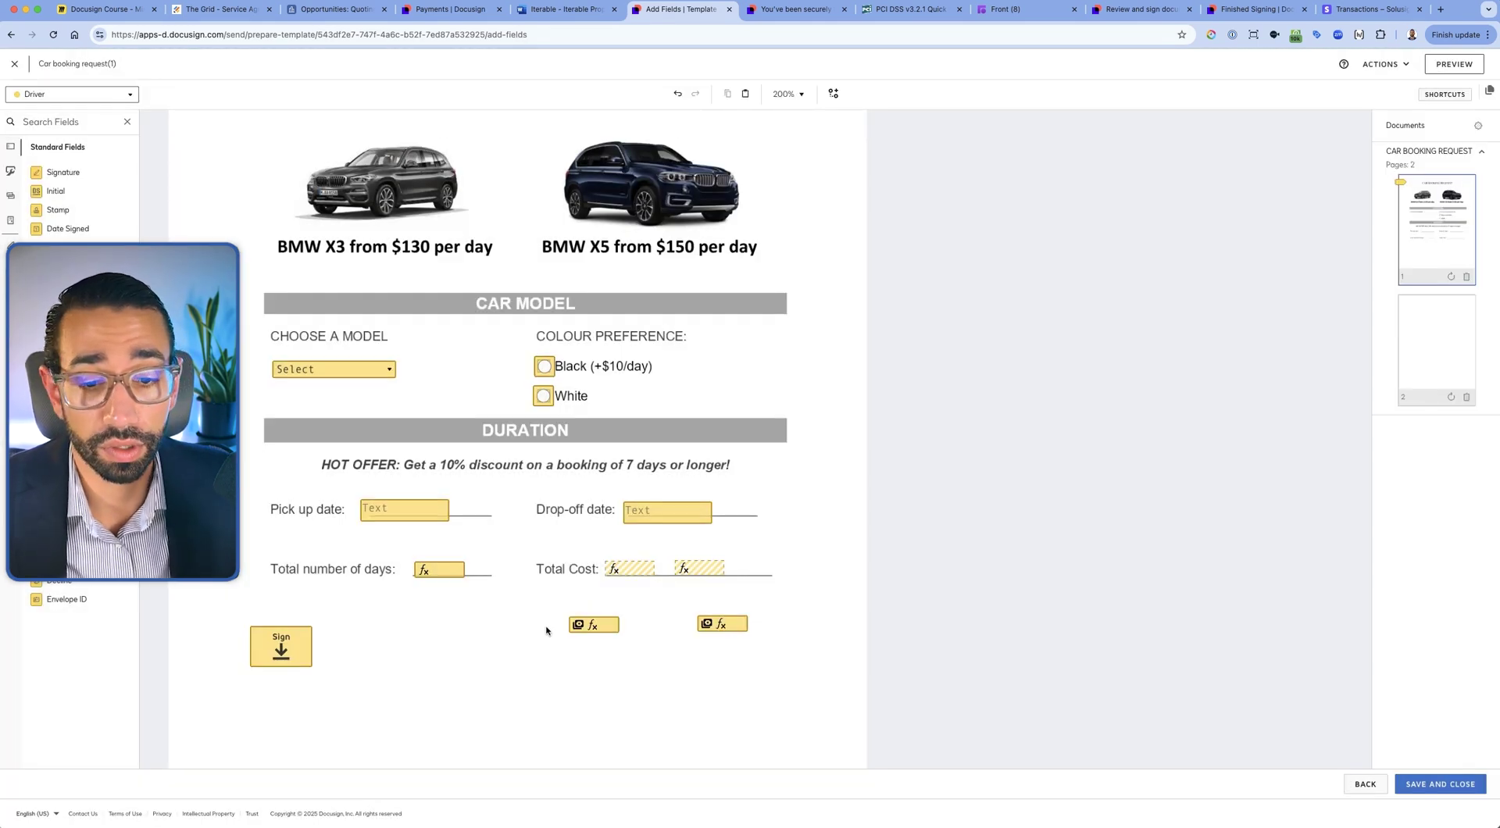
pyautogui.click(585, 625)
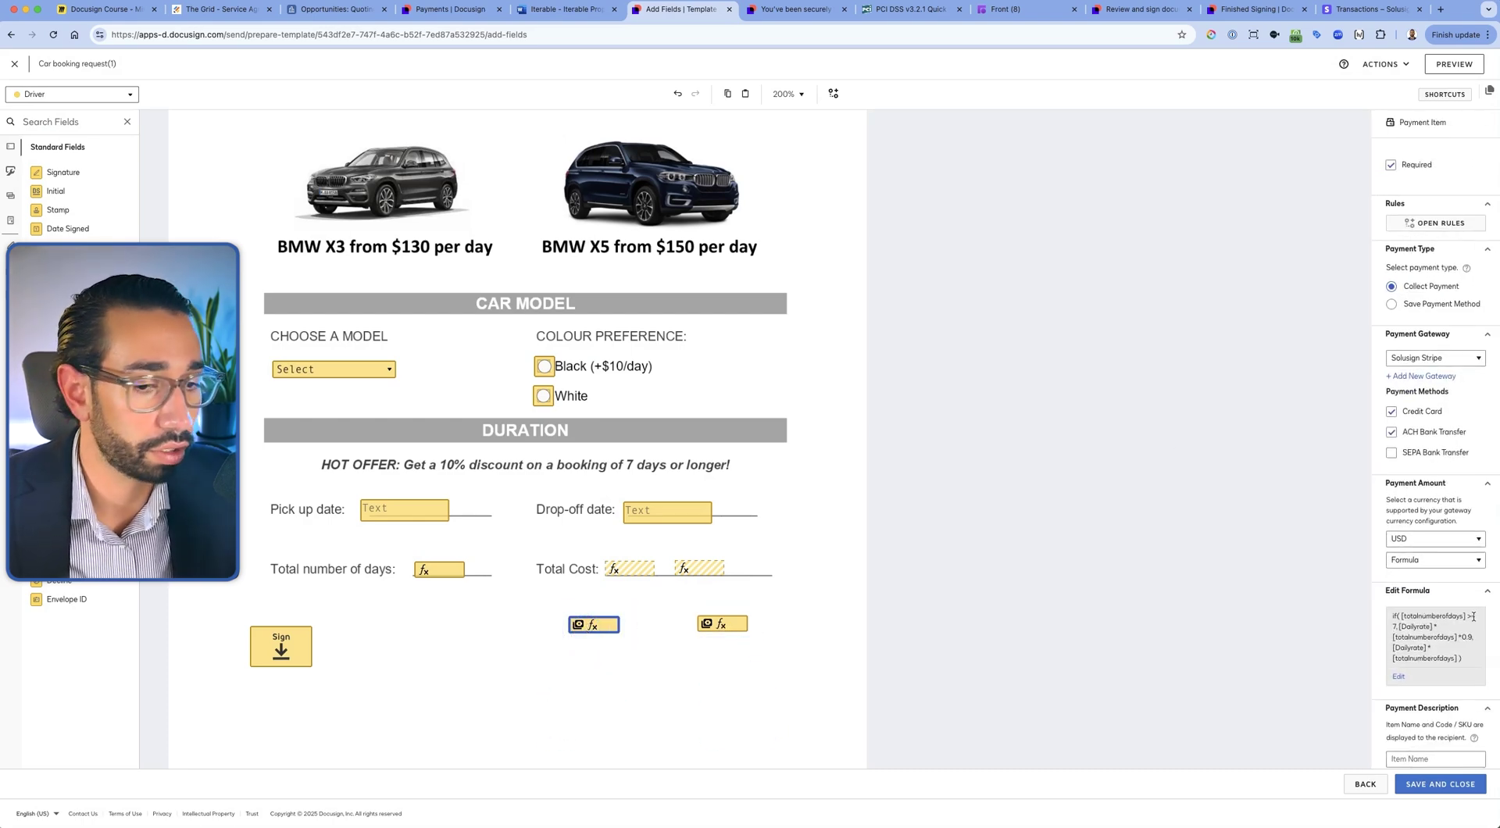
# Add a conditional rule showing the right payment item only when Black is chosen
pyautogui.click(546, 369)
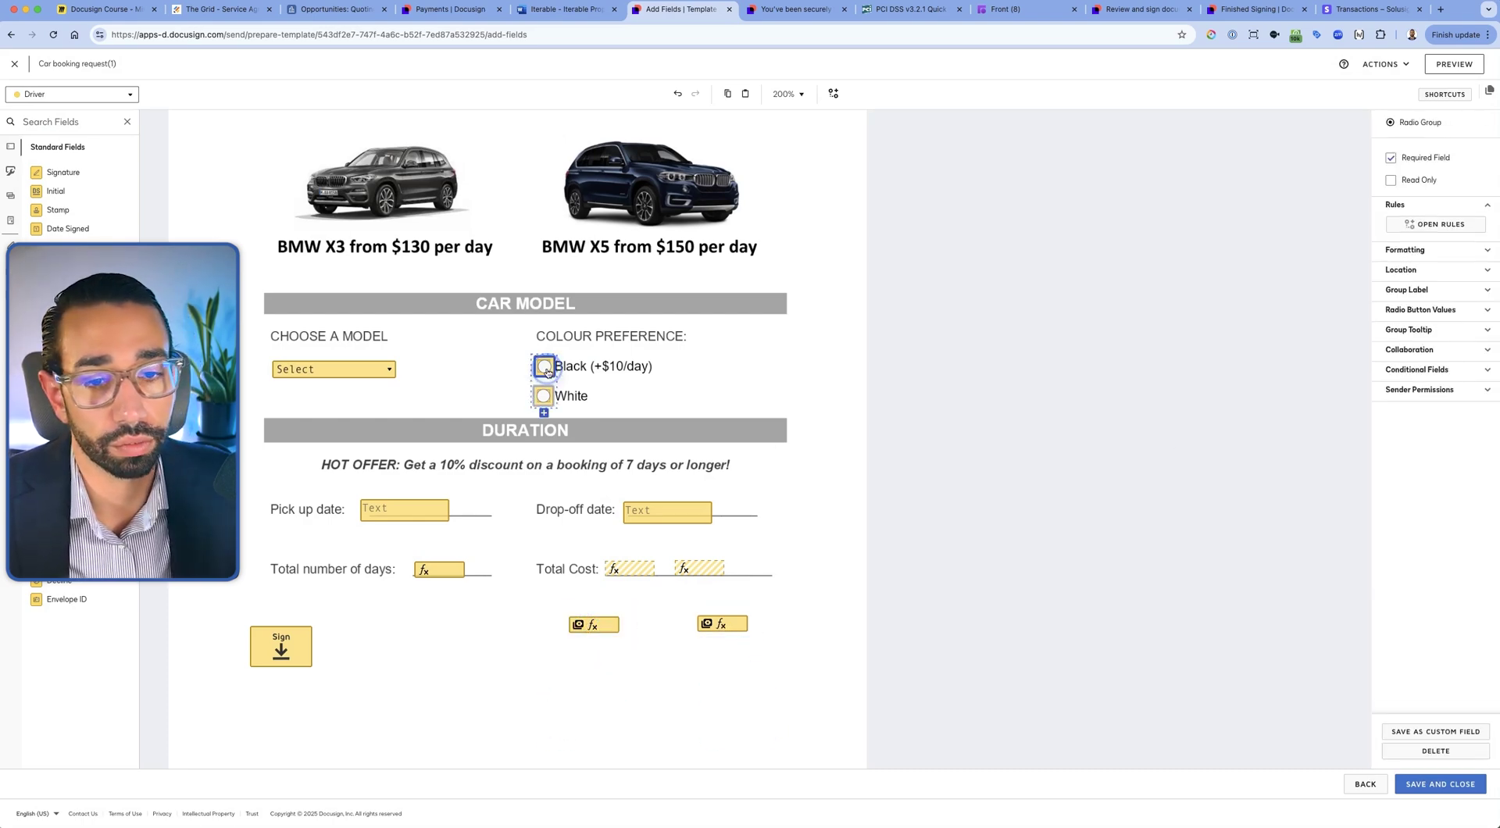
pyautogui.click(1422, 369)
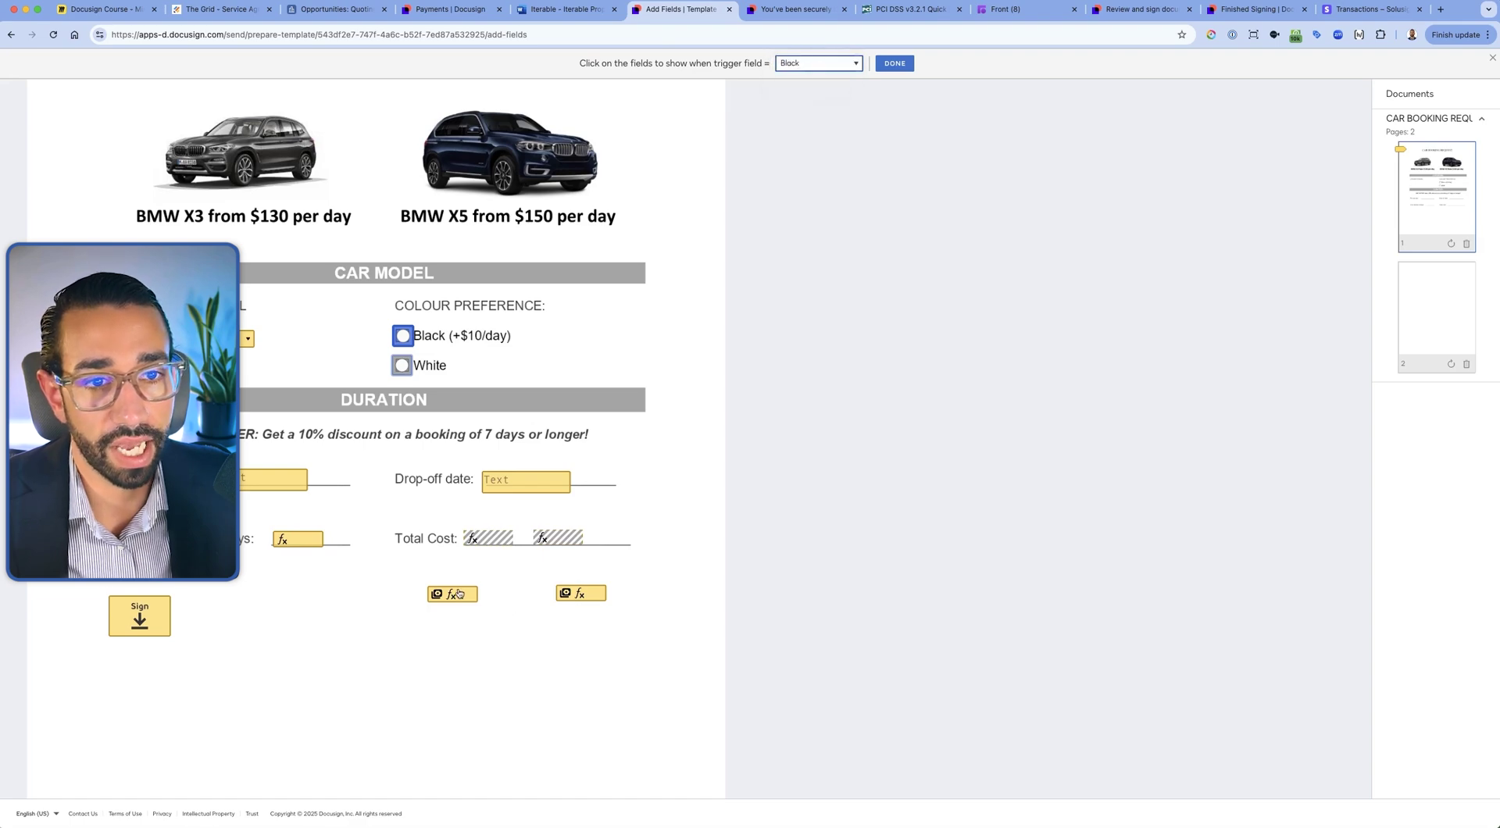
pyautogui.click(586, 596)
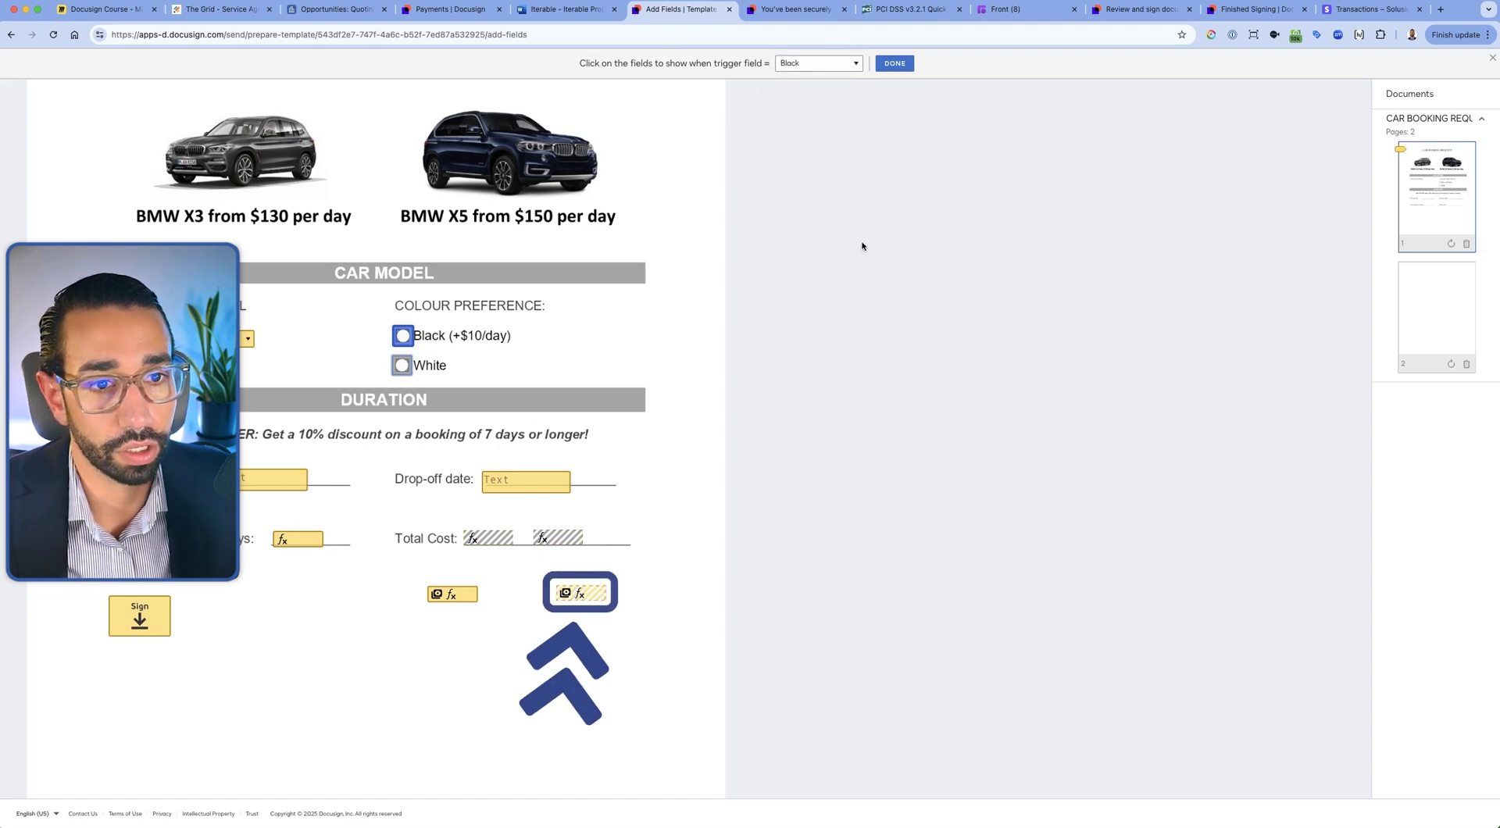
pyautogui.press('Return')
# Add a White trigger so the left payment item shows only when White is chosen
pyautogui.click(1435, 558)
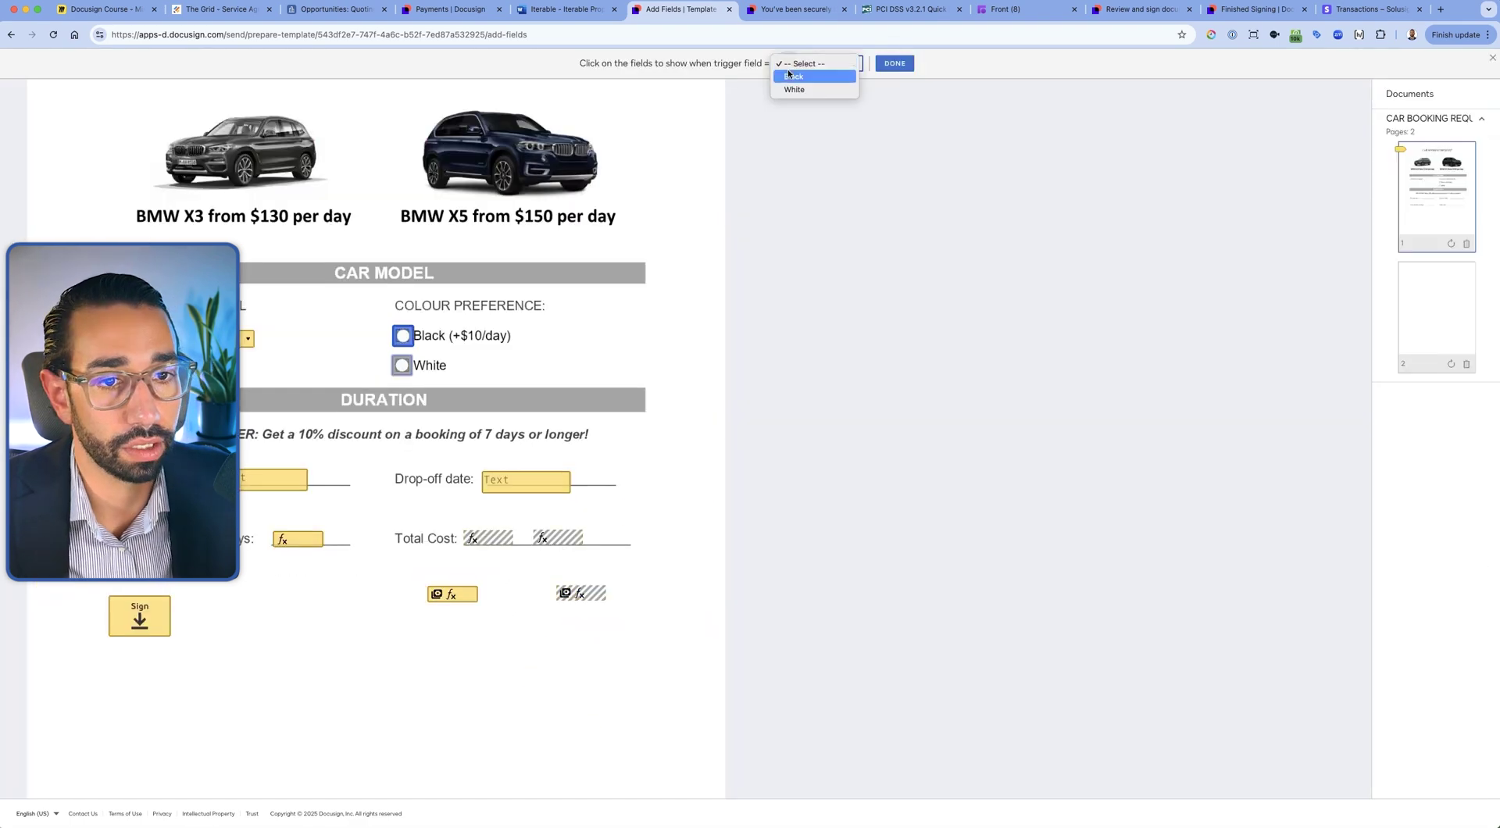
pyautogui.click(784, 84)
pyautogui.click(451, 594)
pyautogui.press('Return')
pyautogui.click(700, 568)
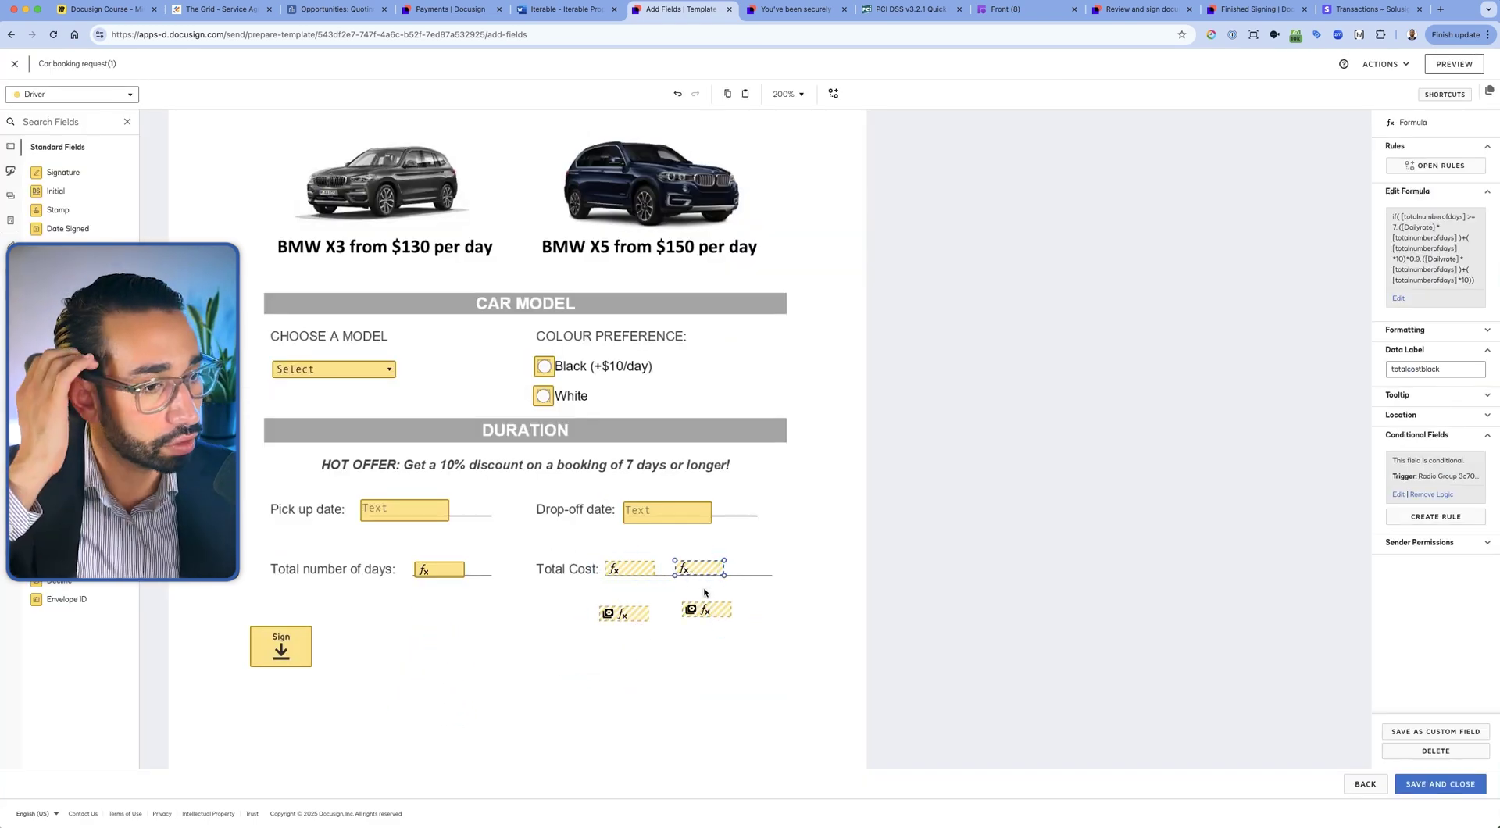
pyautogui.click(691, 592)
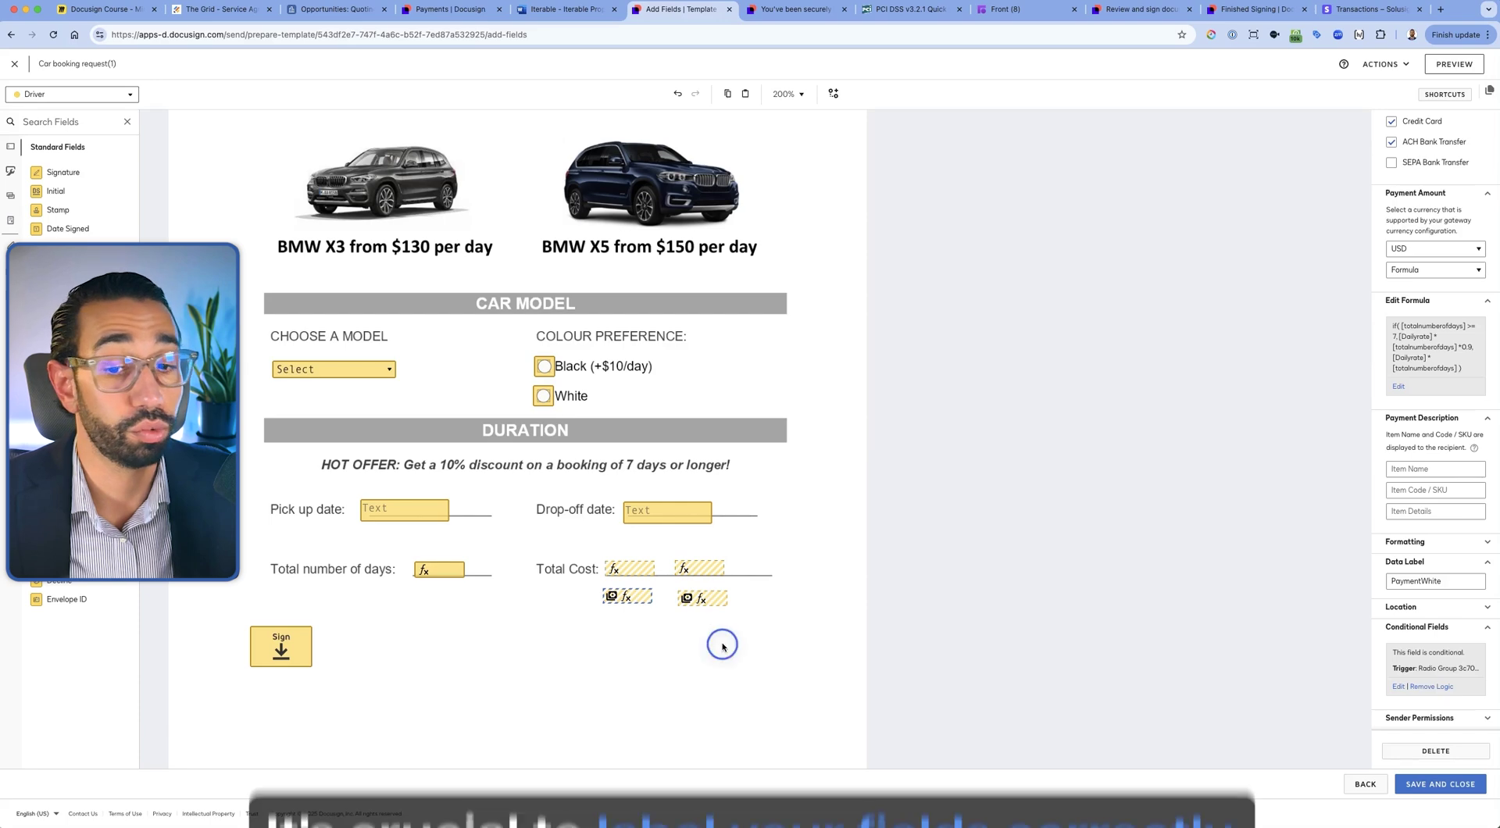
pyautogui.scroll(2, 685, 632)
pyautogui.scroll(-6, 740, 626)
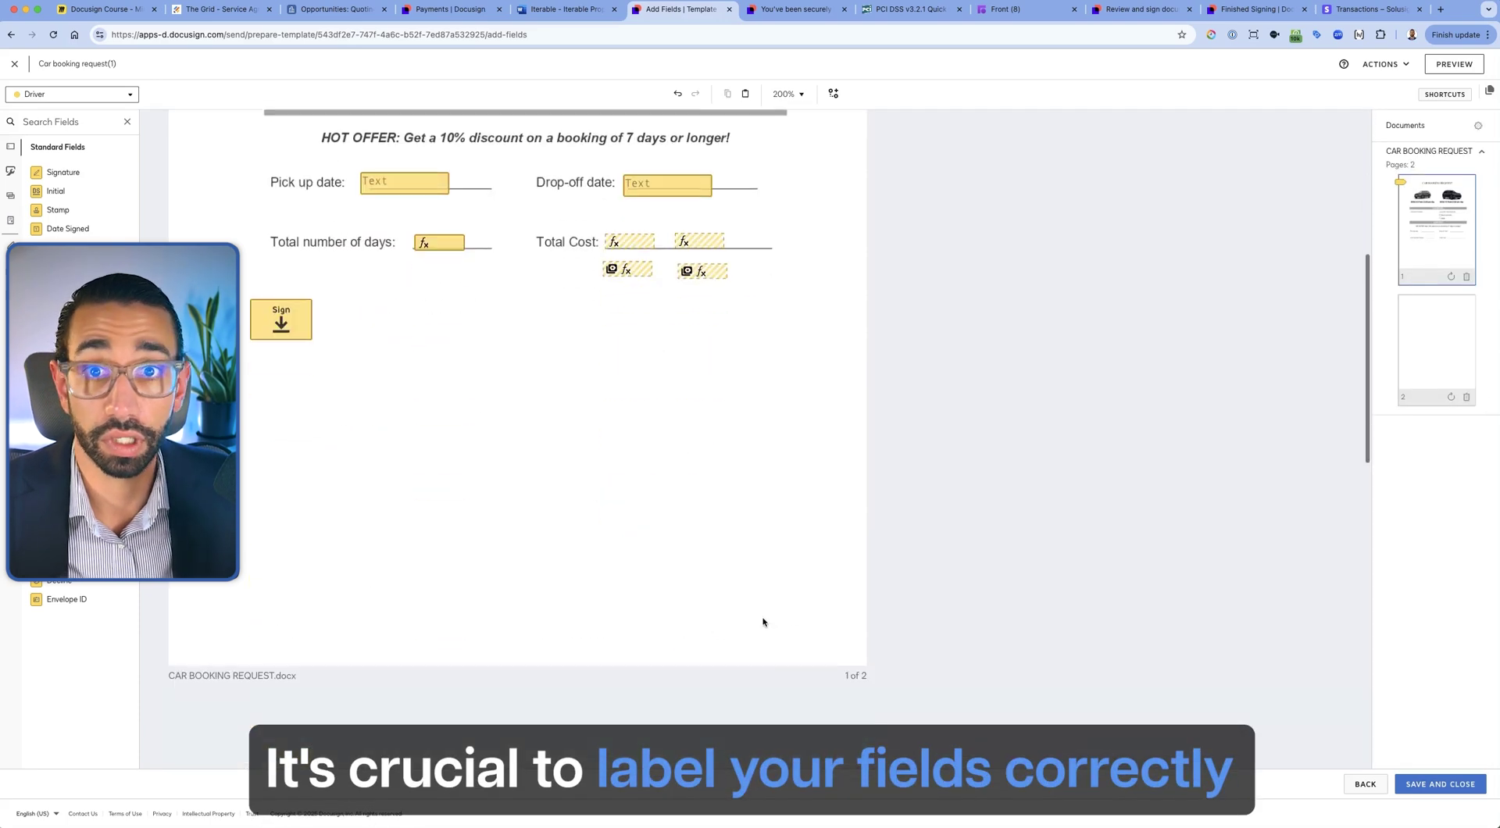
# Save and close the template, then create a PowerForm from Car booking request(1)
pyautogui.click(1452, 783)
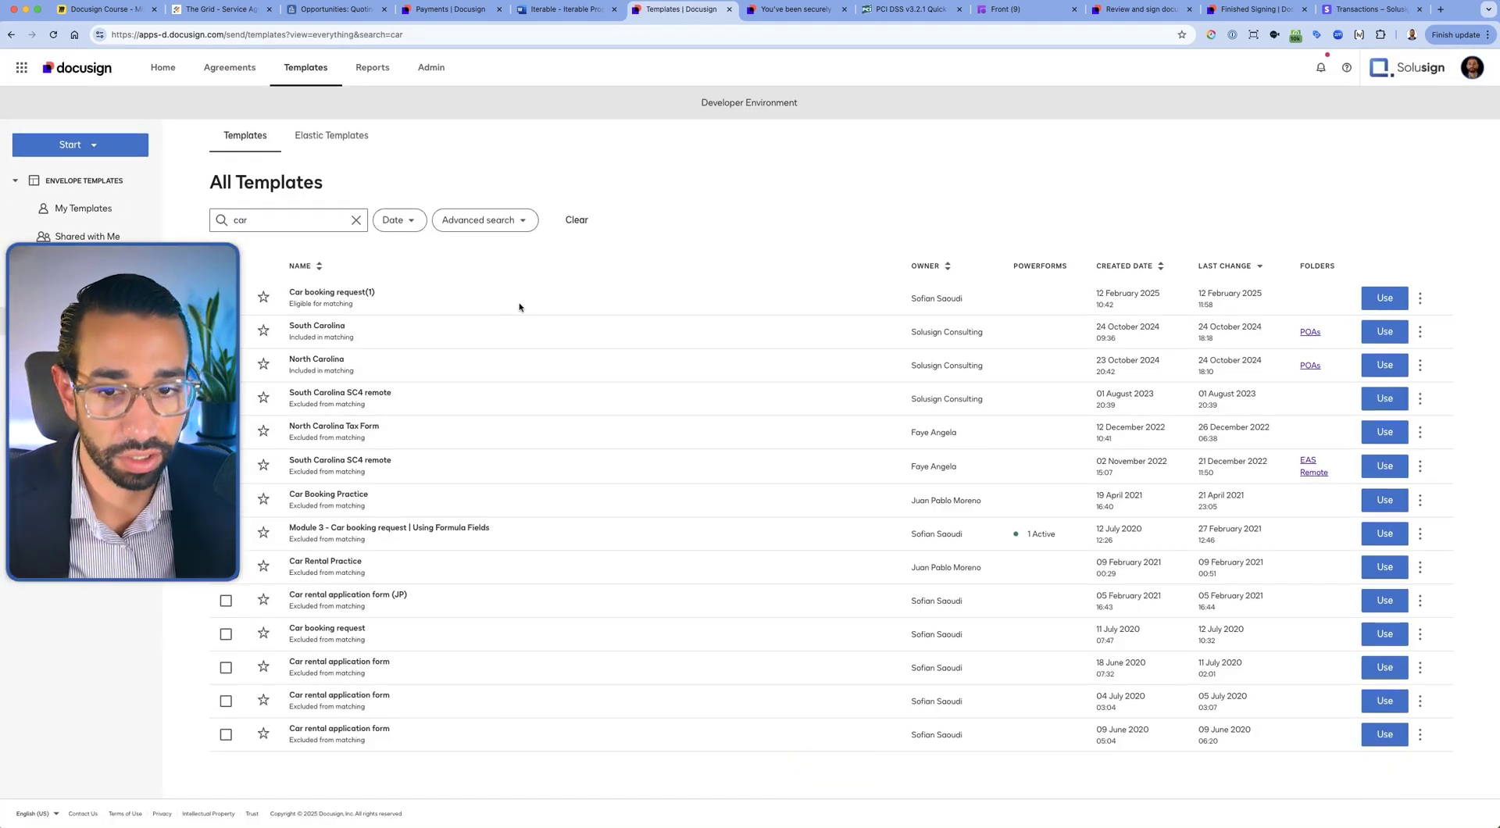
pyautogui.click(1421, 298)
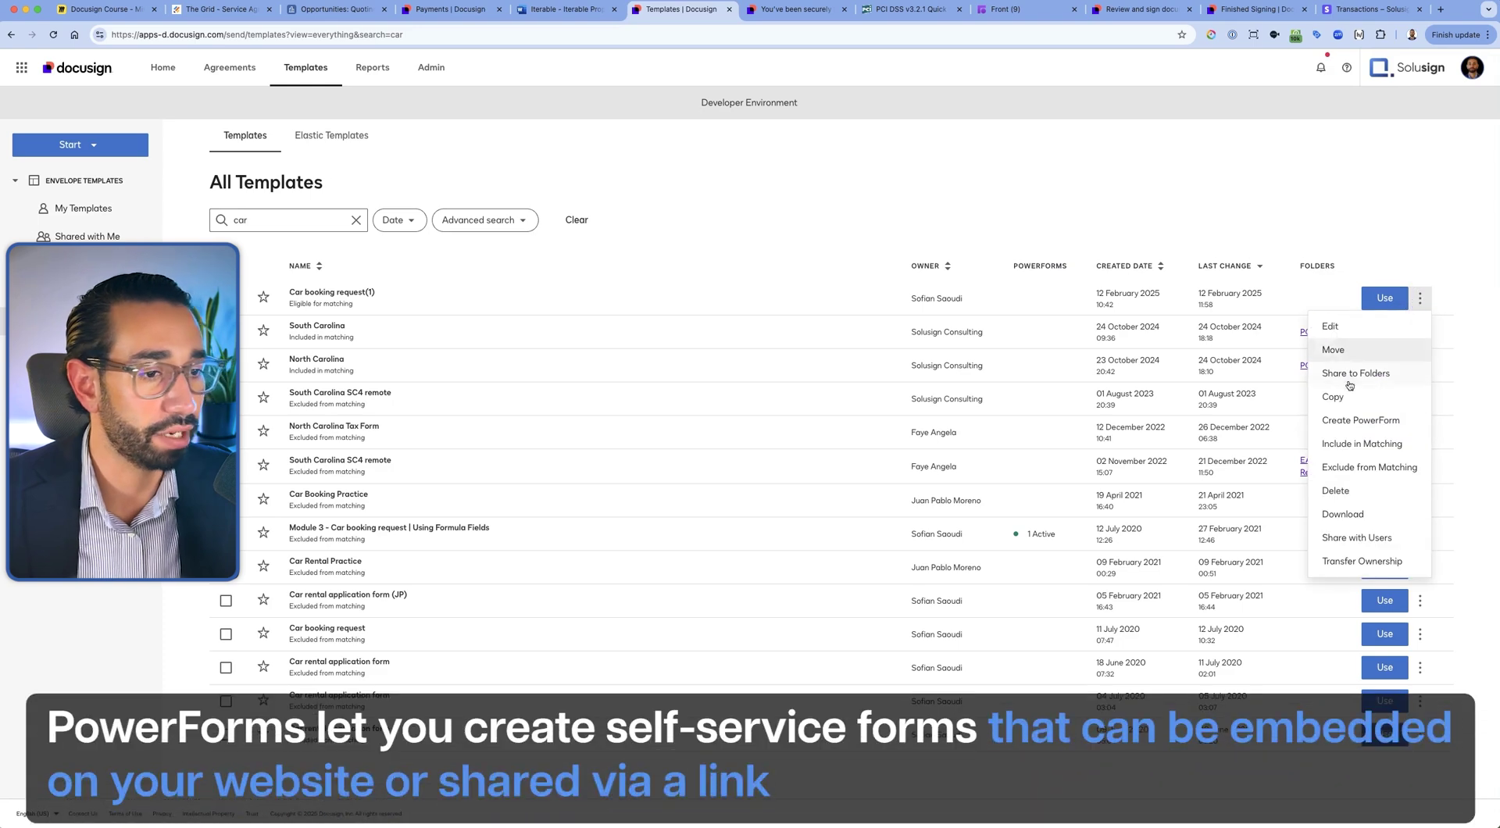
pyautogui.click(1357, 420)
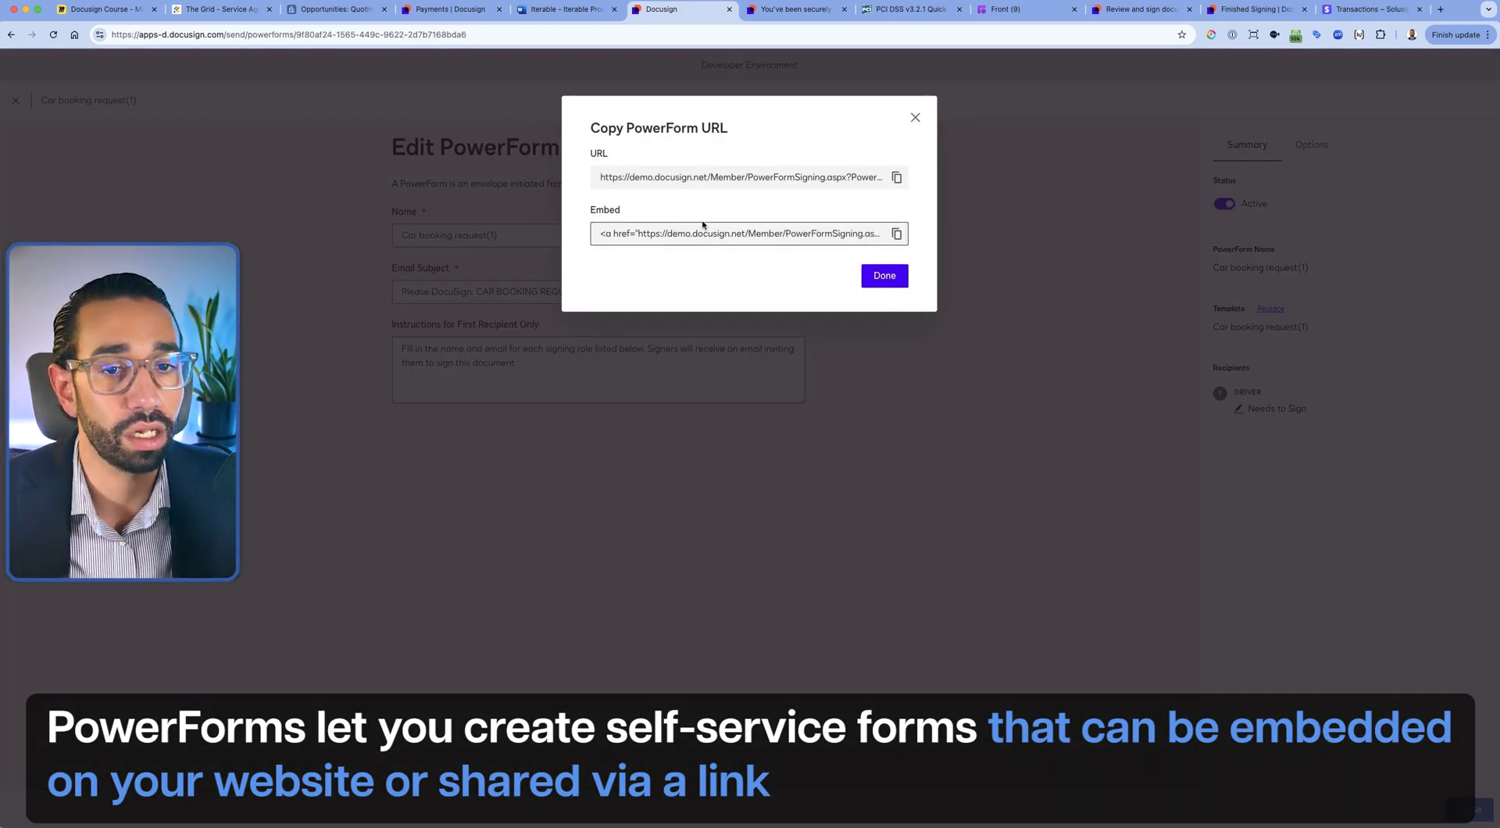
# Copy the PowerForm link and load it in a new browser tab
pyautogui.click(896, 177)
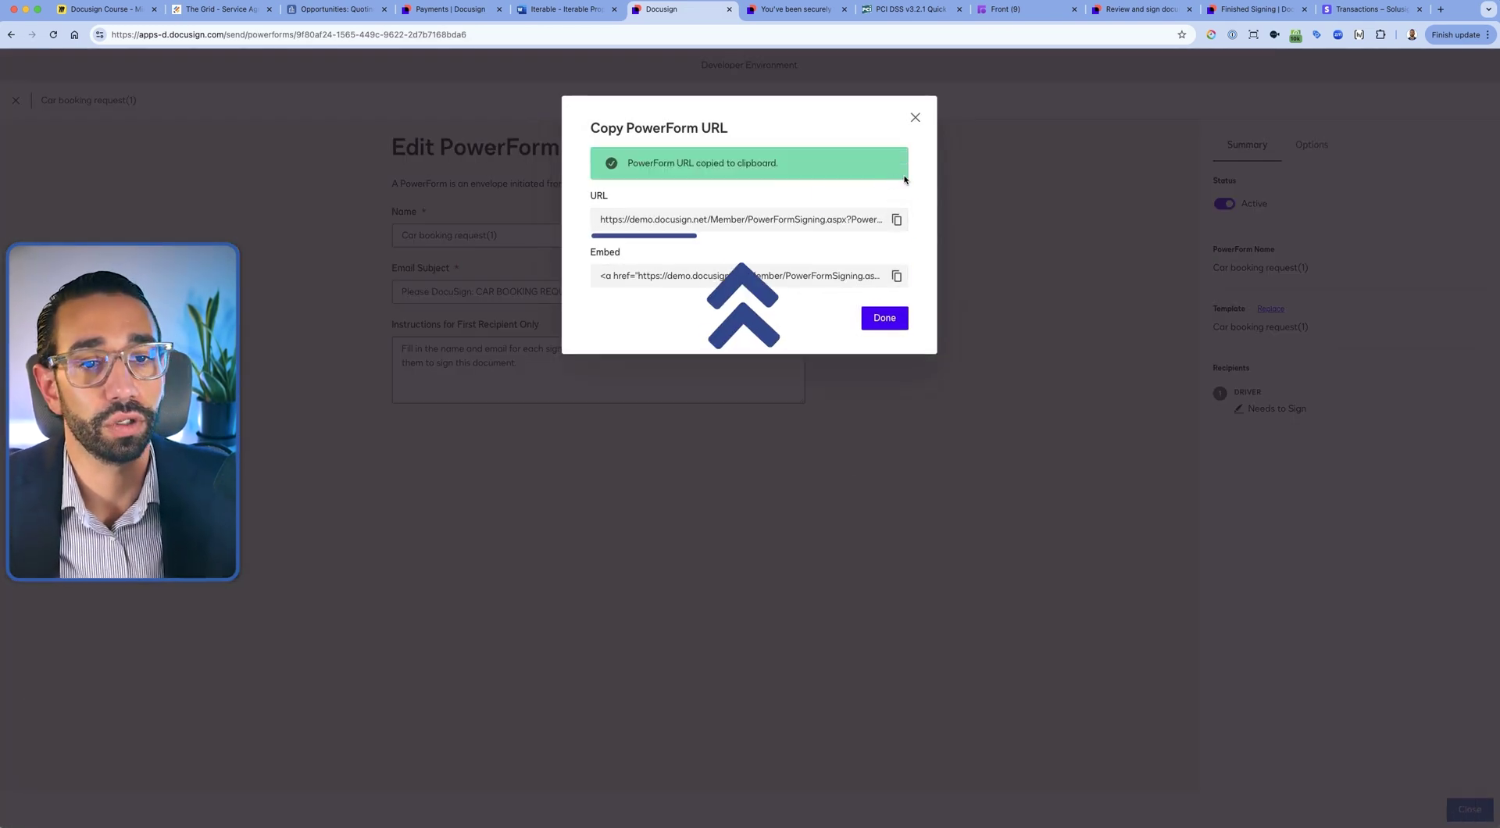
pyautogui.click(1436, 14)
pyautogui.press('super+v')
pyautogui.press('Return')
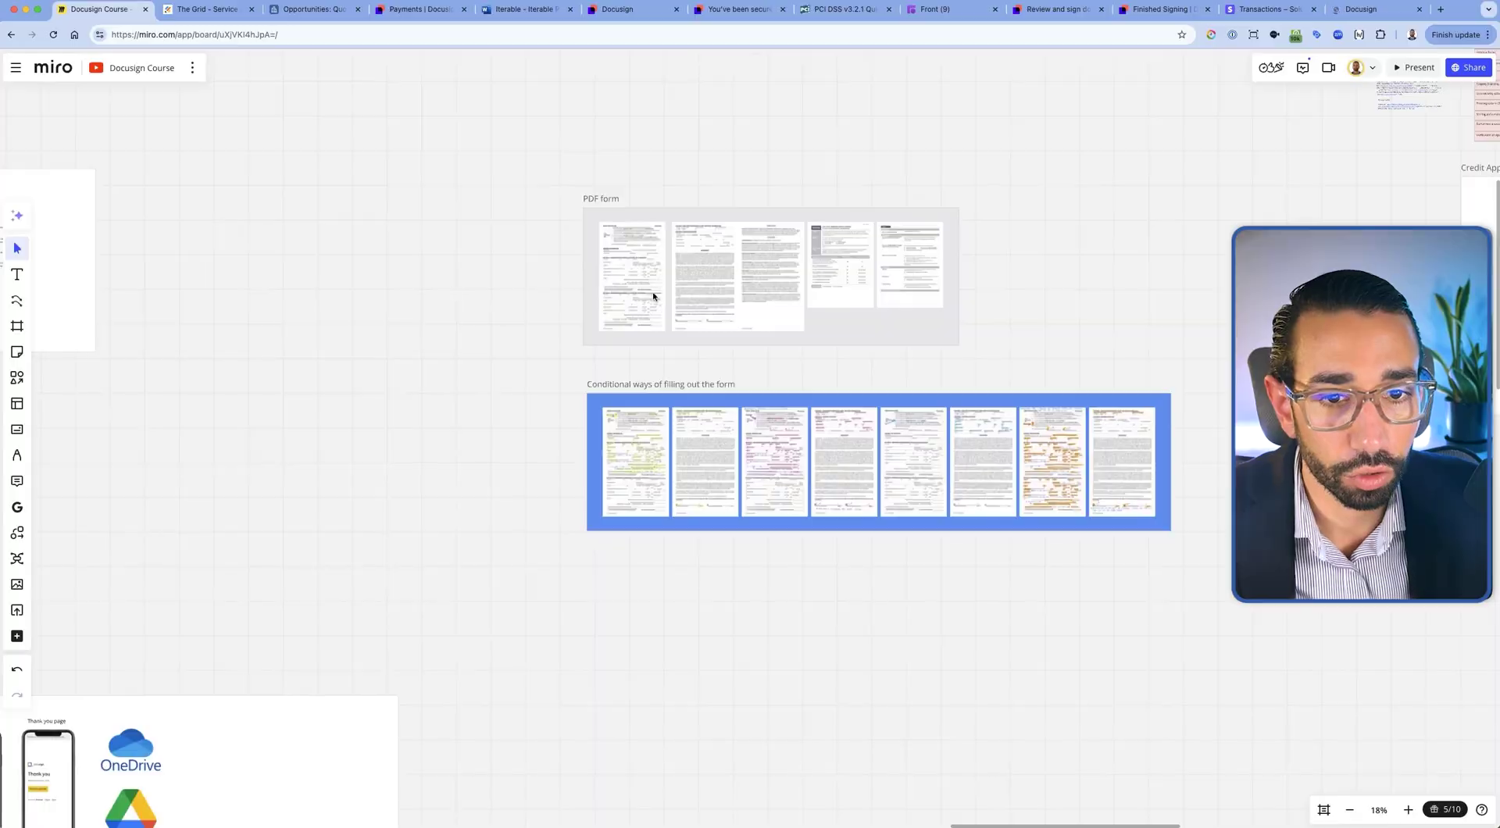
# Pan the Miro board to the W9 With/Without Webform examples, then return to the Review and sign tab
pyautogui.hscroll(-15, 654, 297)
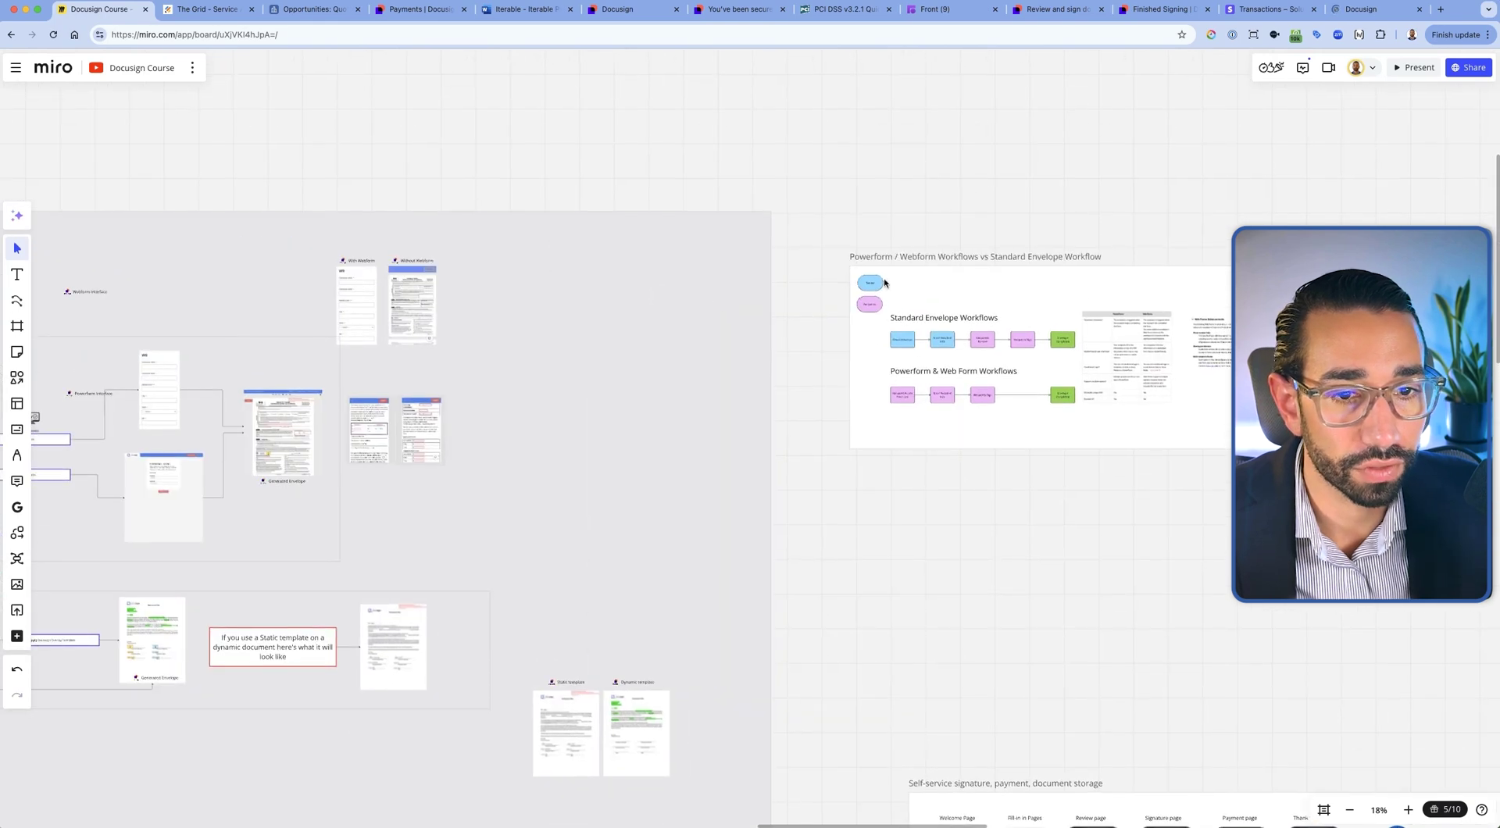
pyautogui.scroll(10, 504, 296)
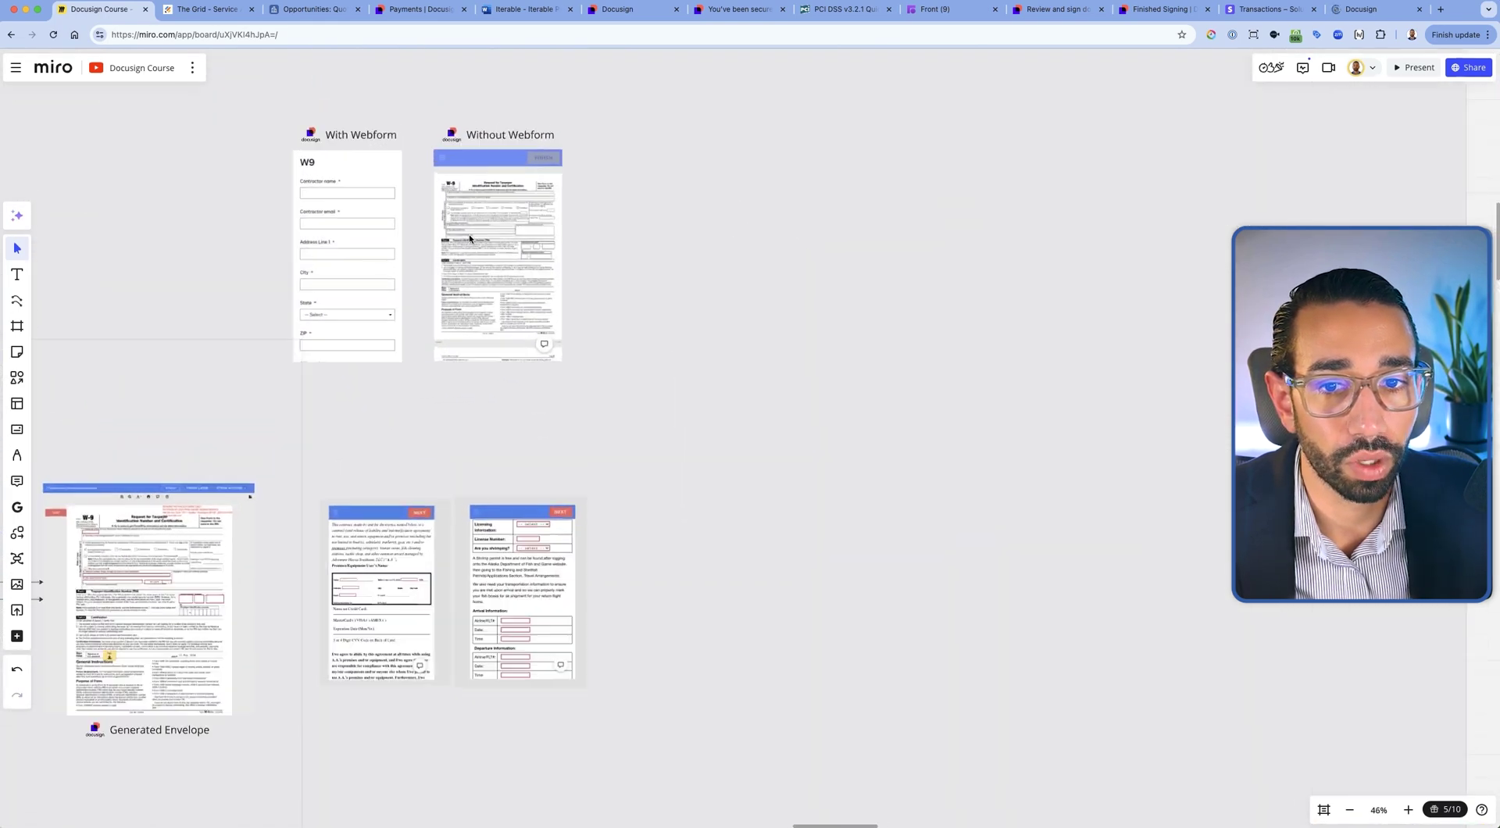
pyautogui.hscroll(-3, 469, 239)
pyautogui.scroll(2, 470, 238)
pyautogui.click(425, 221)
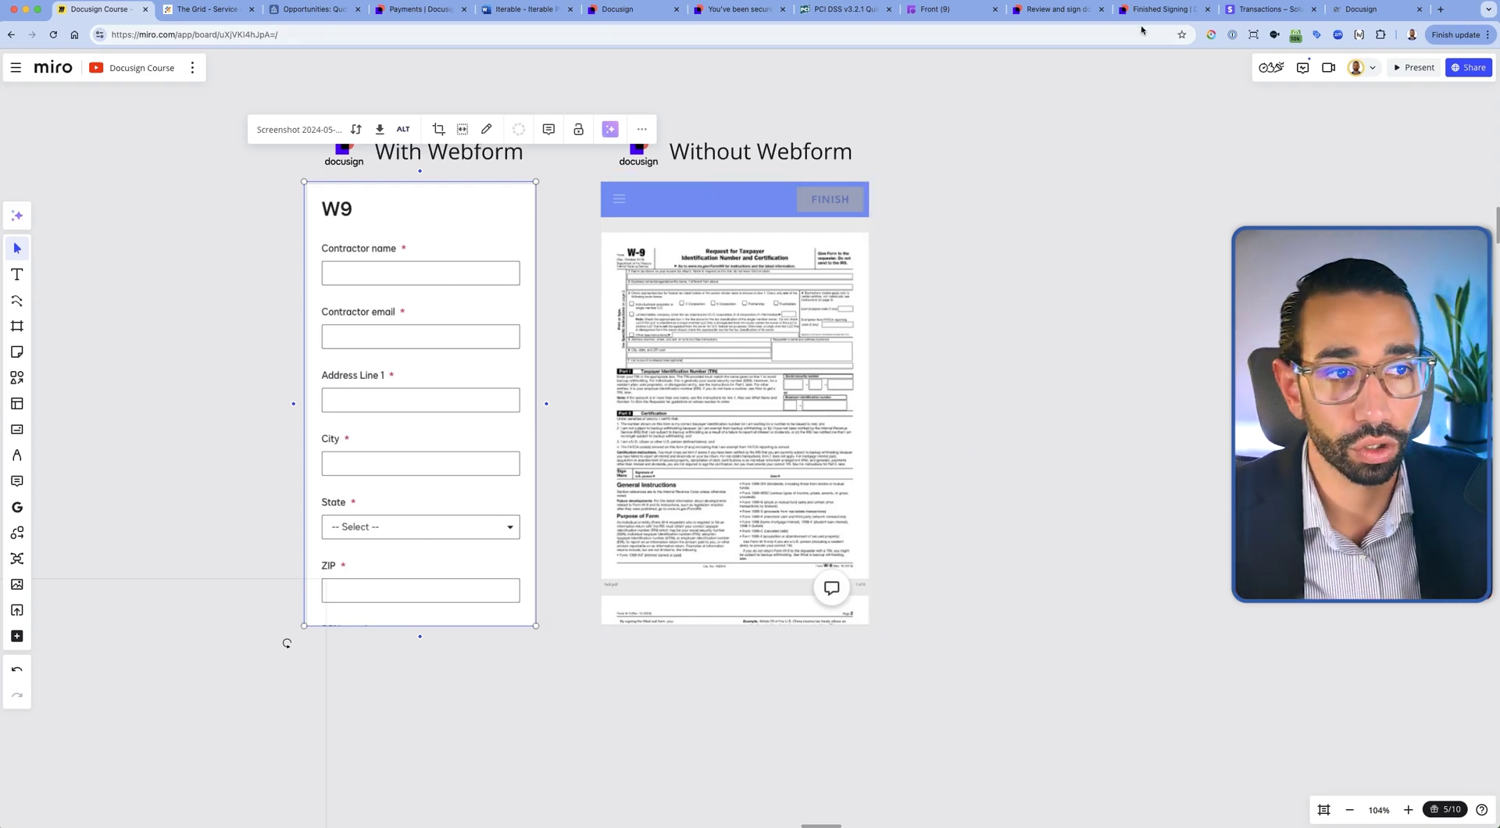
pyautogui.click(1178, 15)
pyautogui.click(1061, 16)
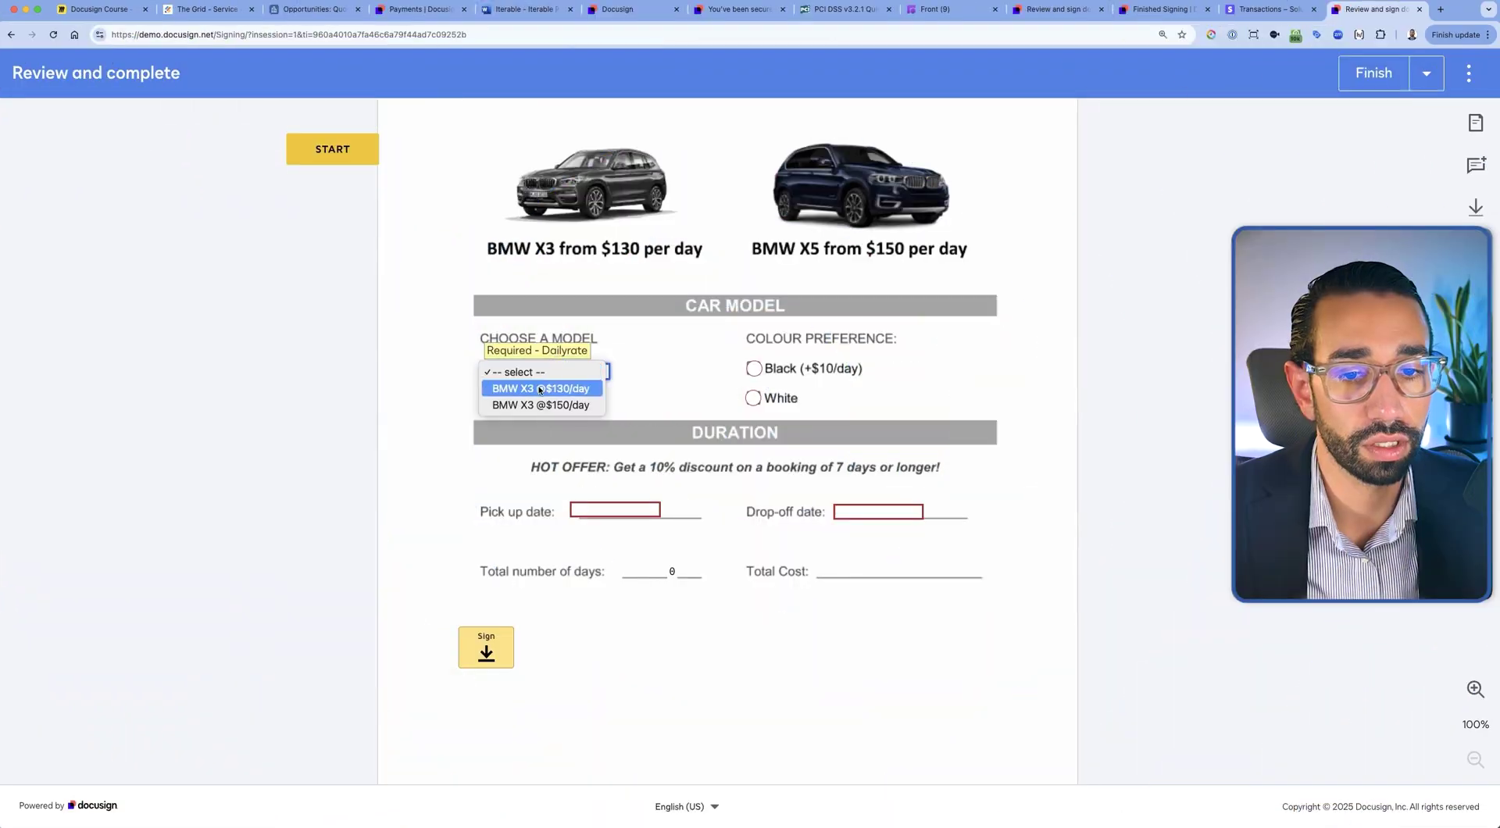
# Test-book a white BMW X3, 02/13–02/20/2025, confirm 819.00 total, then pick Docusign Development on the call page
pyautogui.click(541, 389)
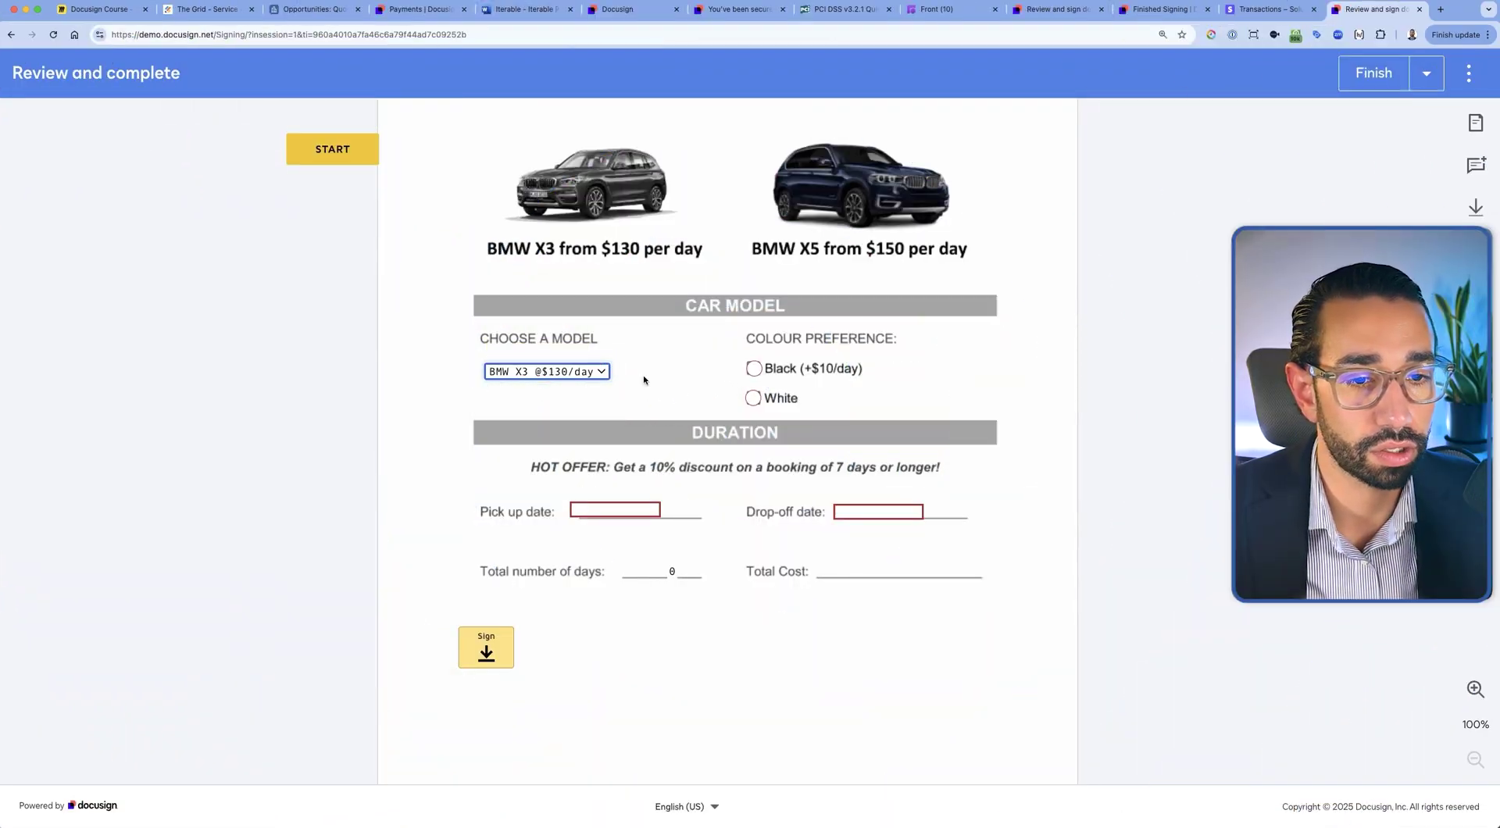
pyautogui.click(754, 397)
pyautogui.click(615, 510)
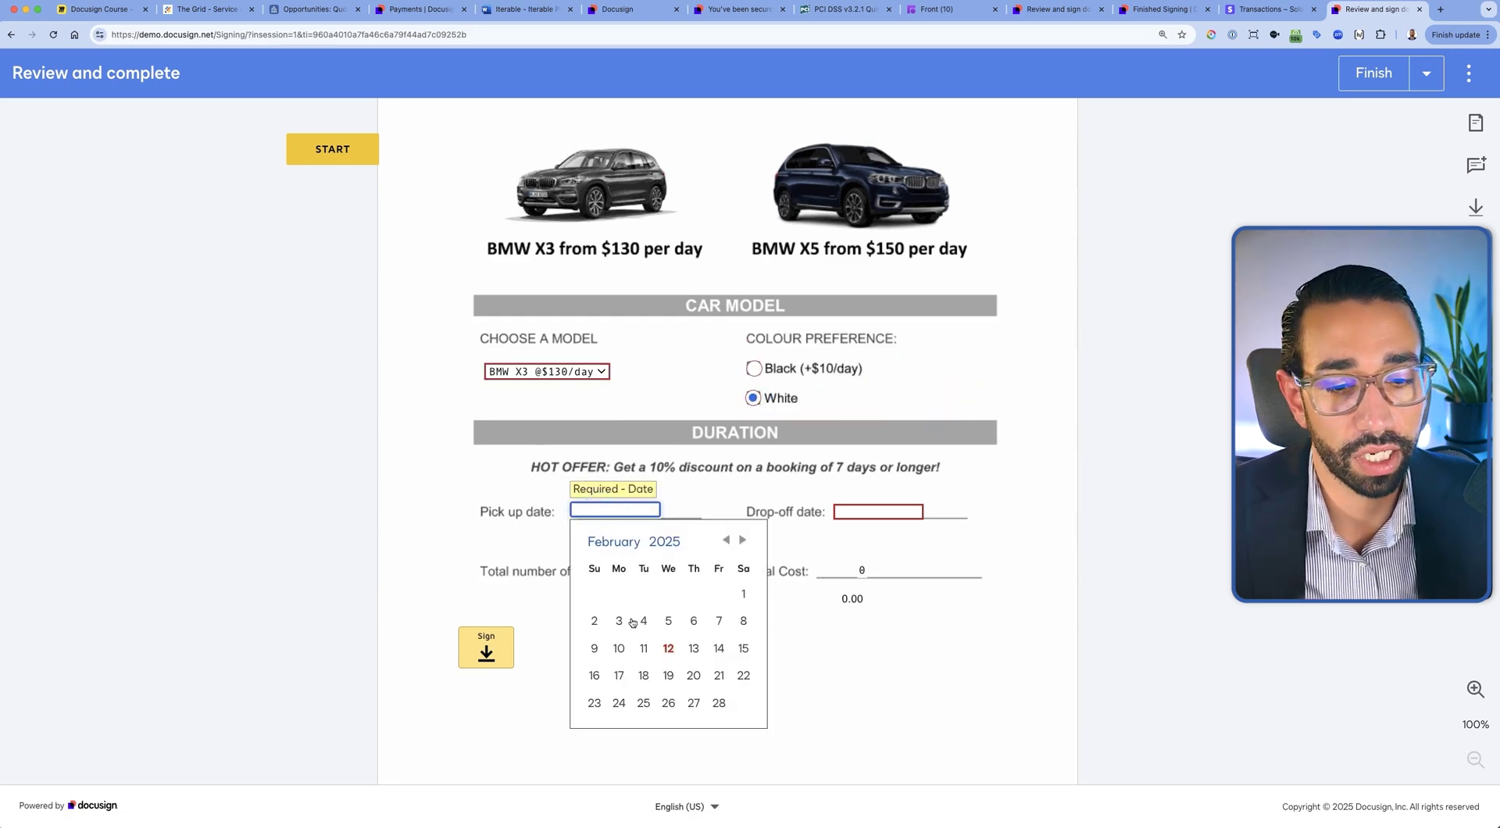
pyautogui.click(692, 649)
pyautogui.click(851, 512)
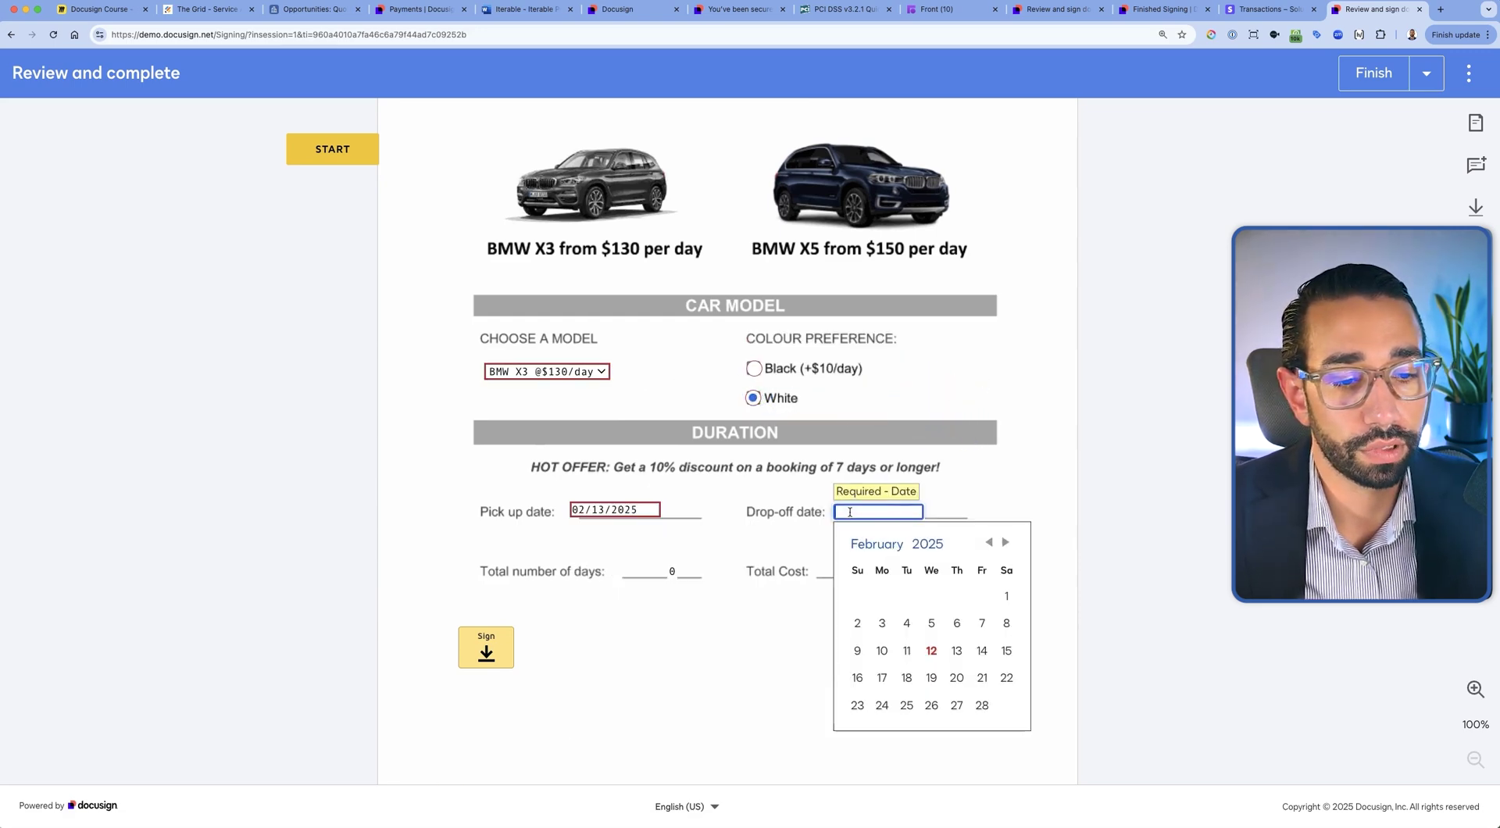
pyautogui.click(957, 678)
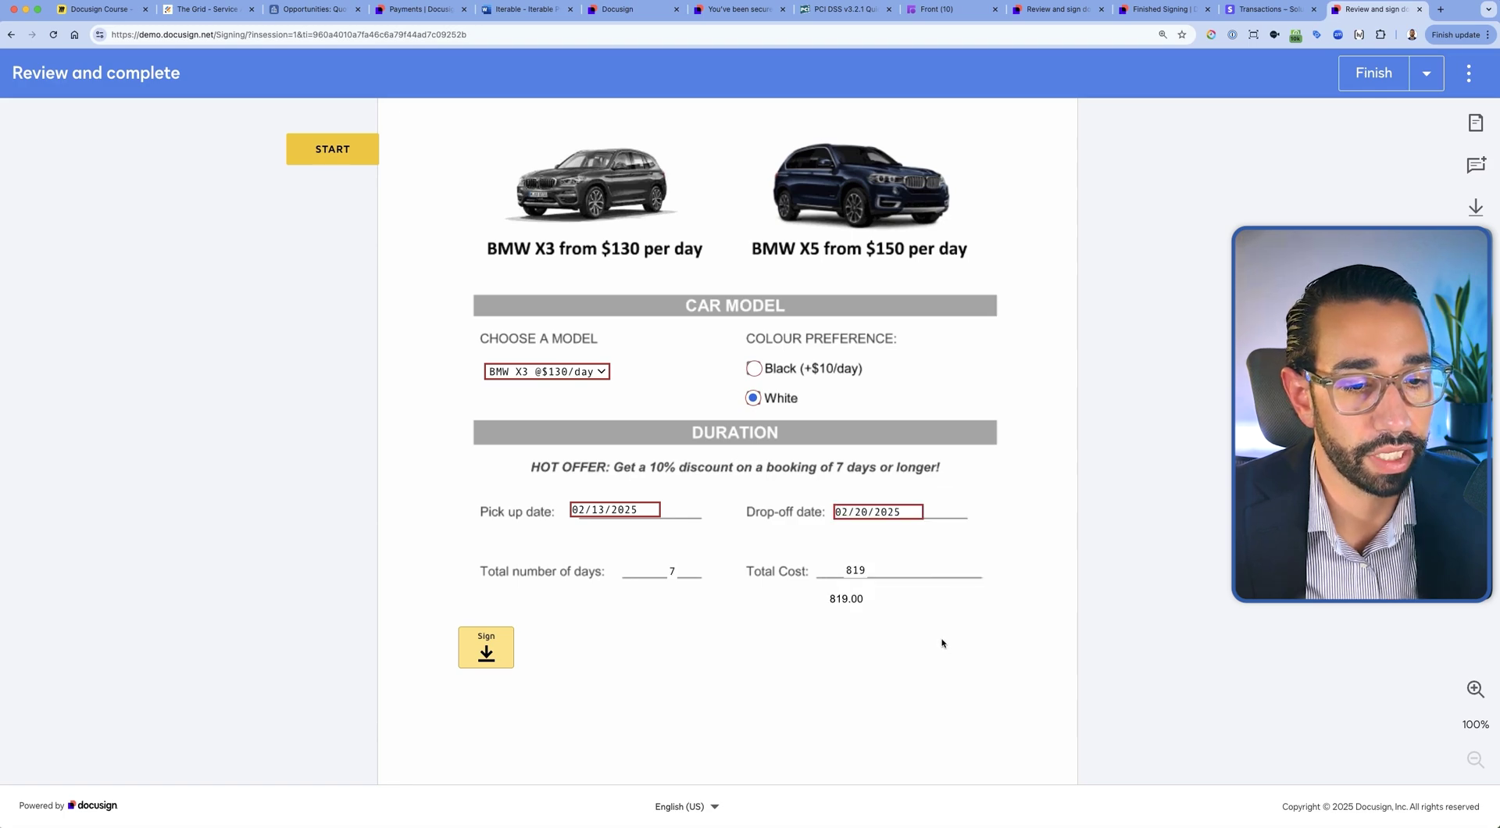
pyautogui.doubleClick(851, 597)
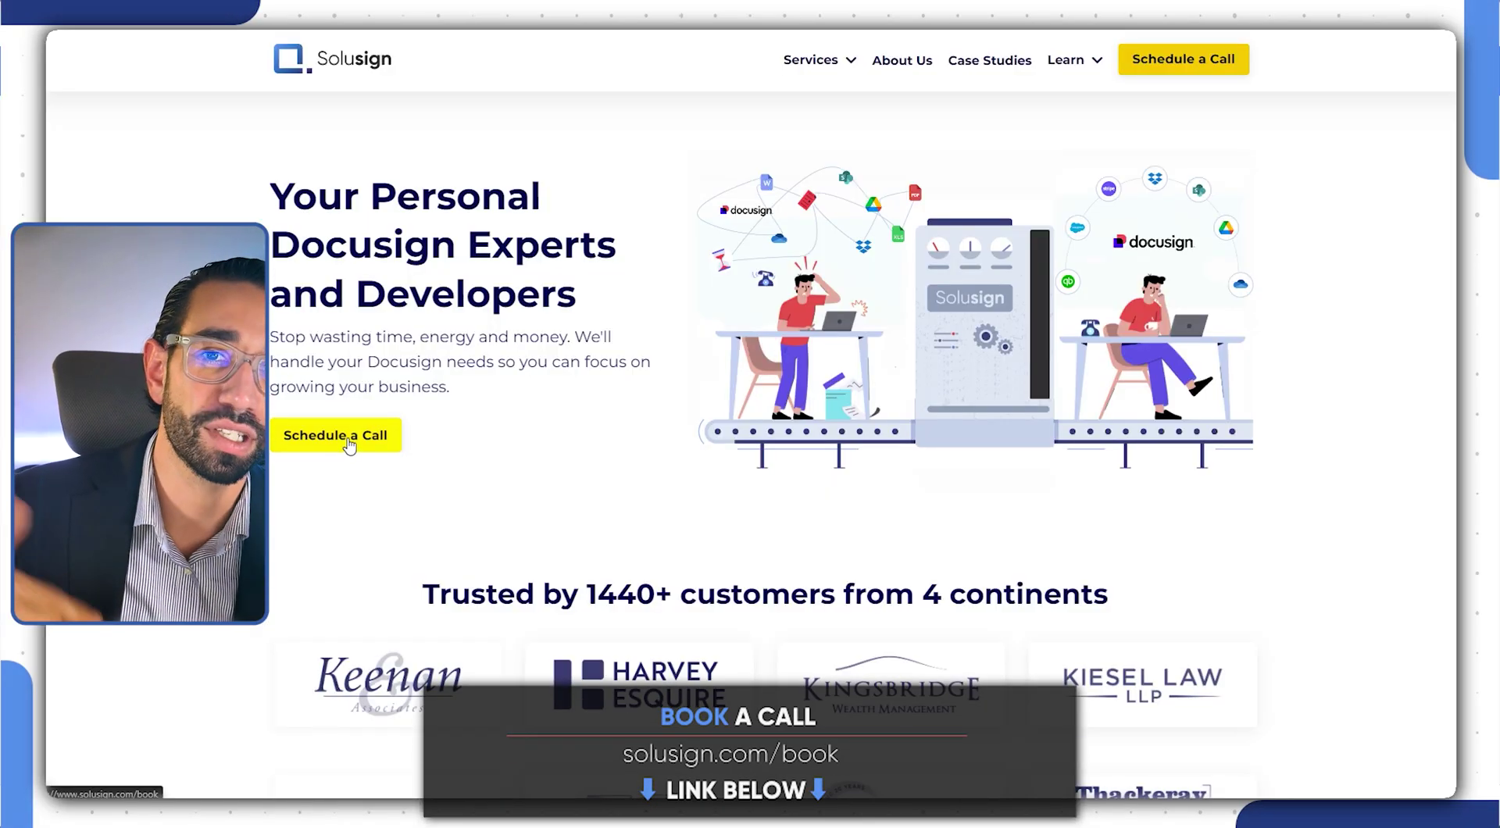
pyautogui.click(349, 441)
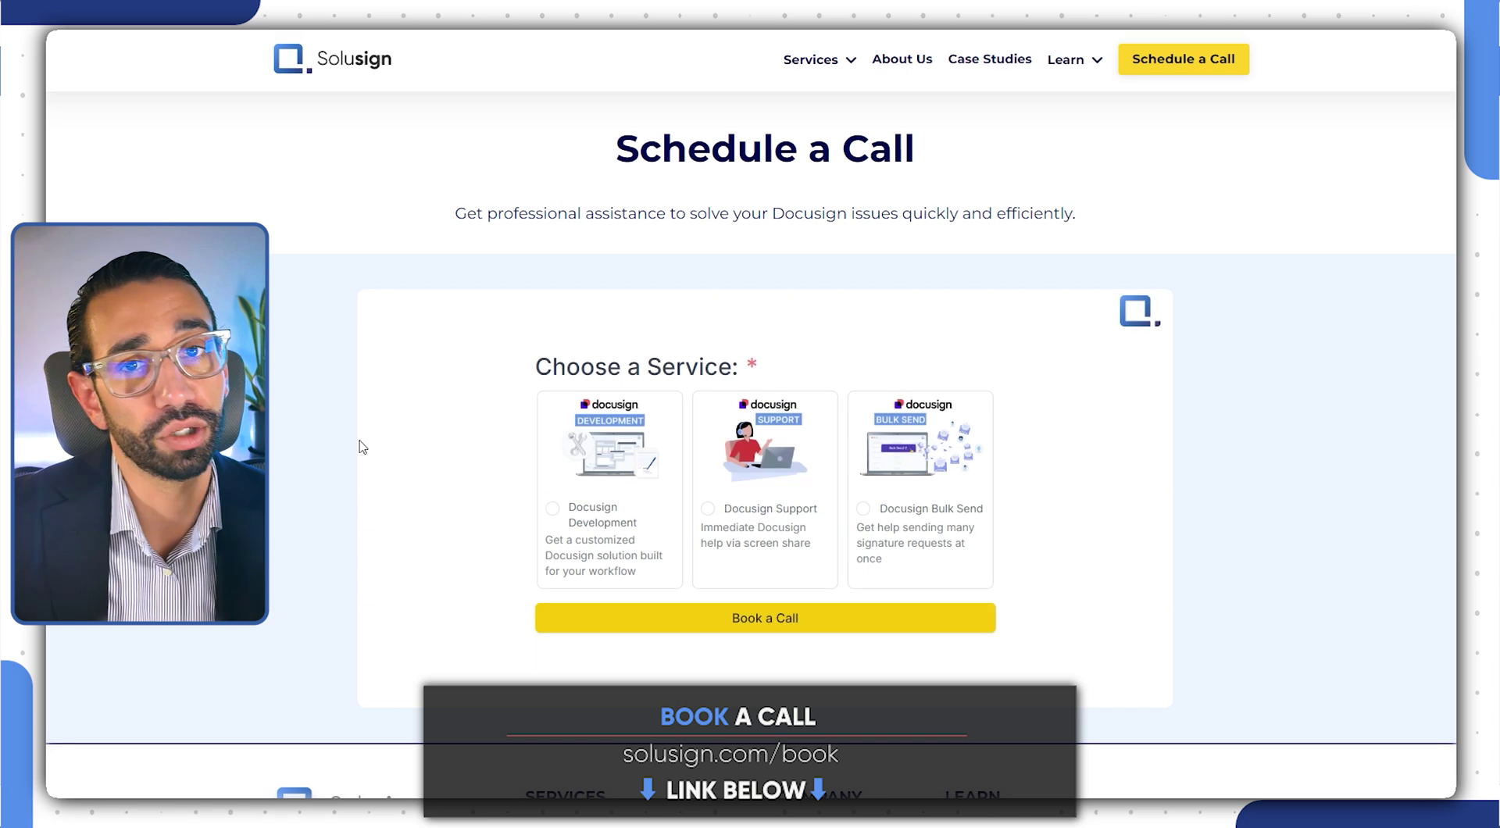
pyautogui.click(594, 516)
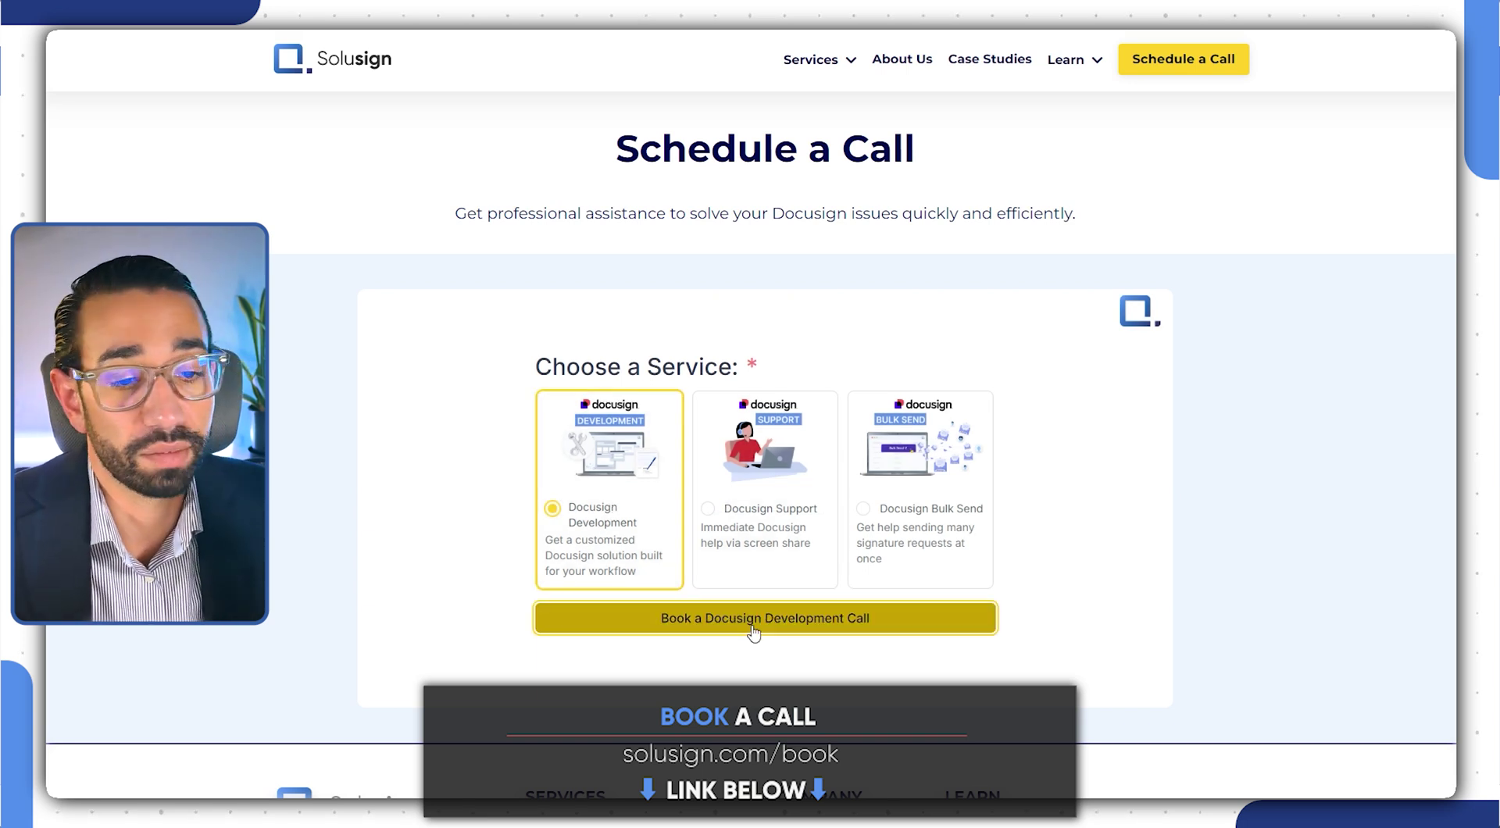